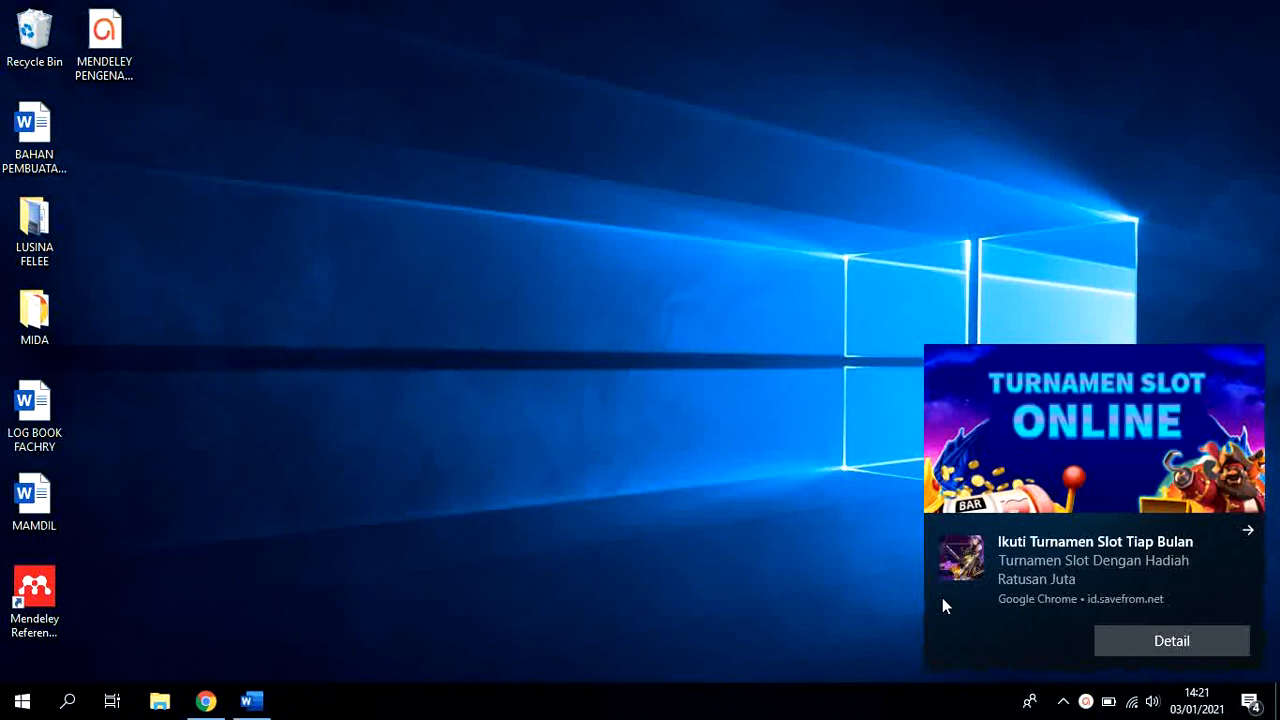
Dismiss the desktop notification, search the computer for "mendeley" and launch Mendeley Desktop
{"action": "left_click", "coordinate": [1249, 533]}
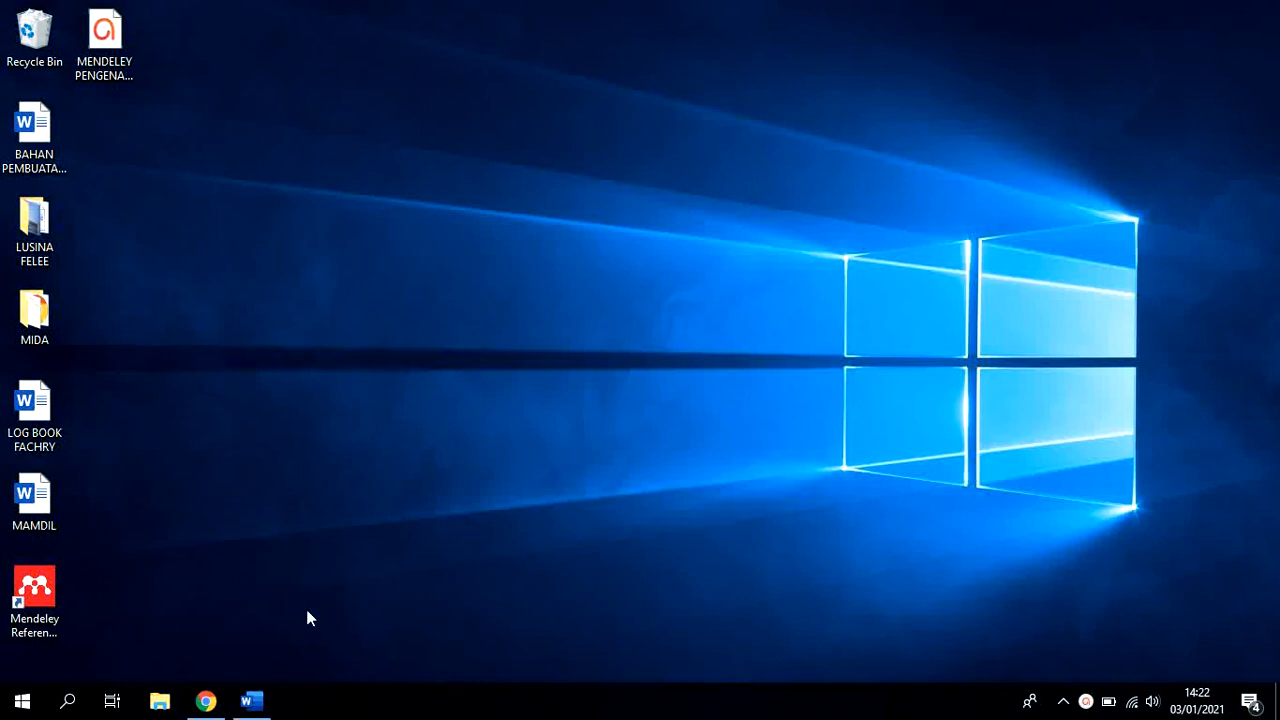
{"action": "left_click", "coordinate": [68, 700]}
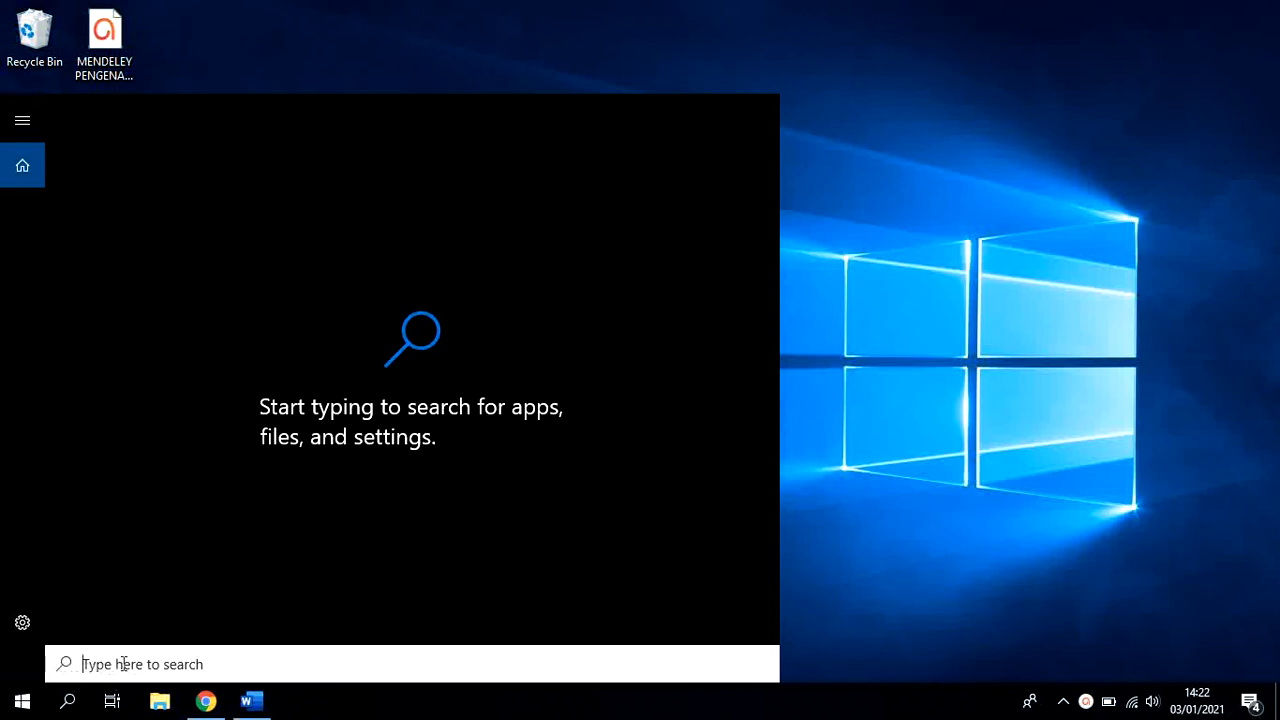
{"action": "type", "text": "mendele"}
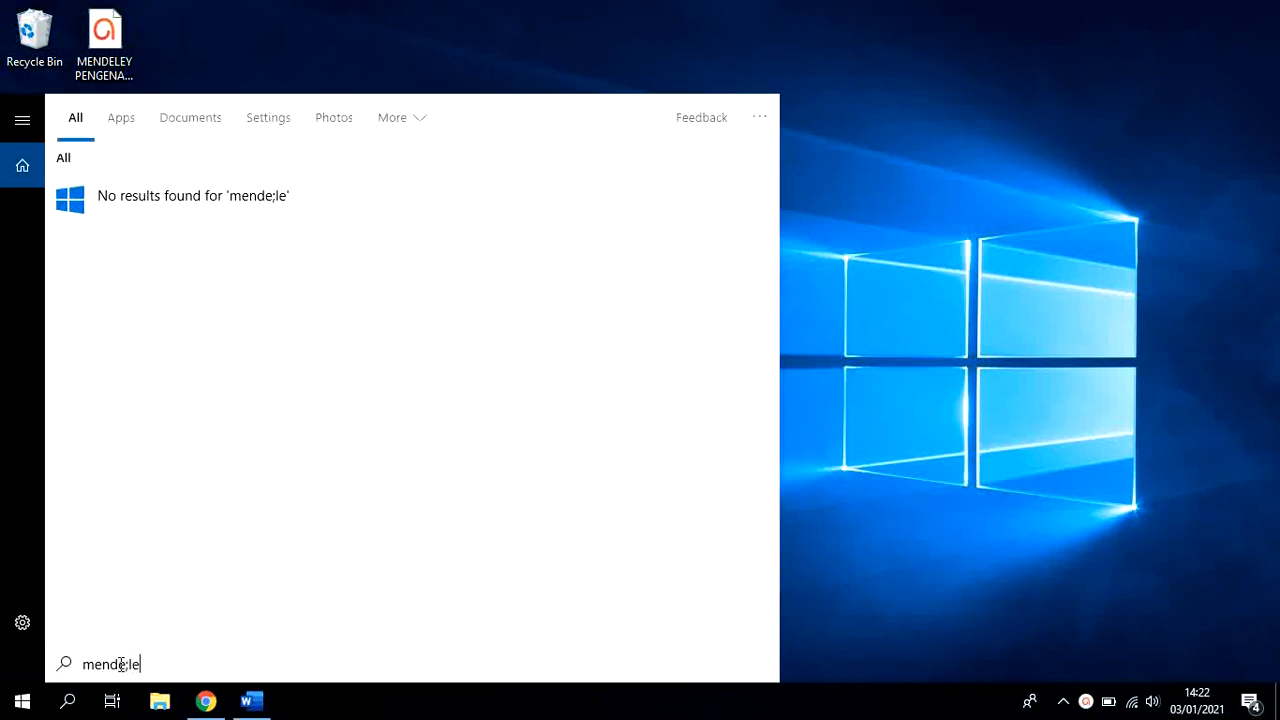
{"action": "key", "text": "BackSpace"}
{"action": "key", "text": "BackSpace"}
{"action": "type", "text": "ley"}
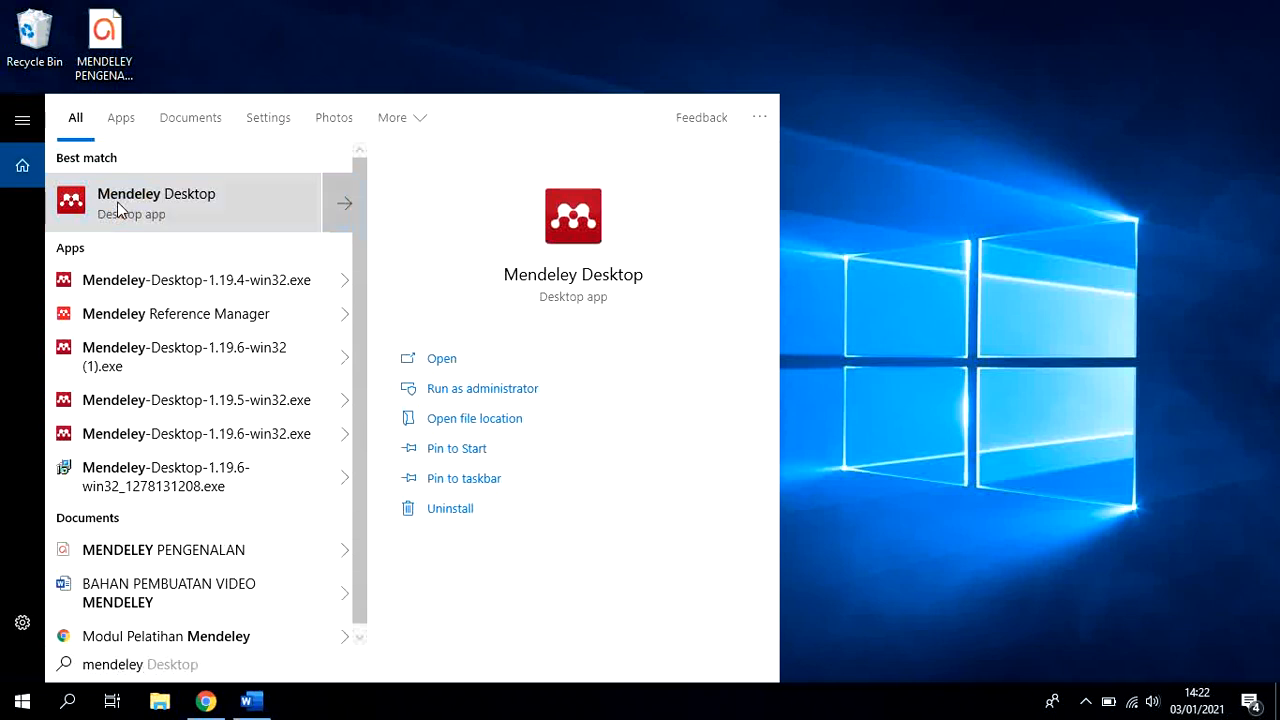
{"action": "left_click", "coordinate": [938, 403]}
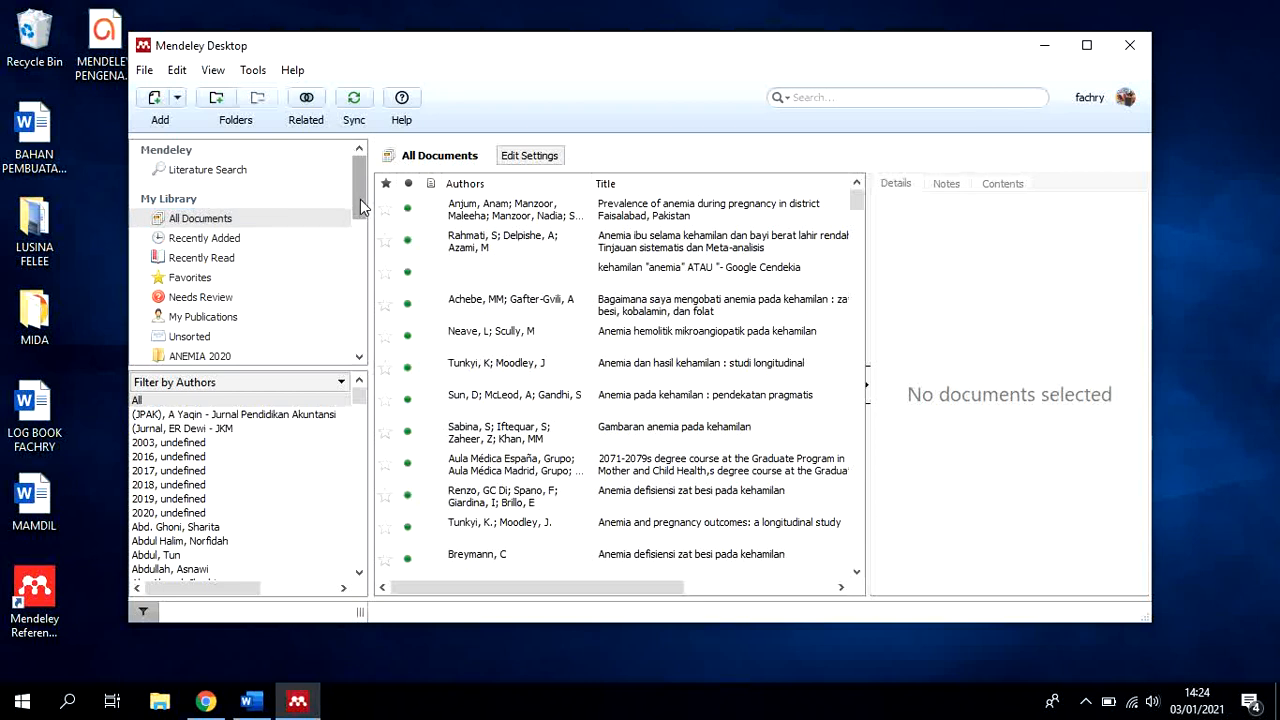
Start a new manual library entry of type Journal Article
{"action": "left_click", "coordinate": [179, 103]}
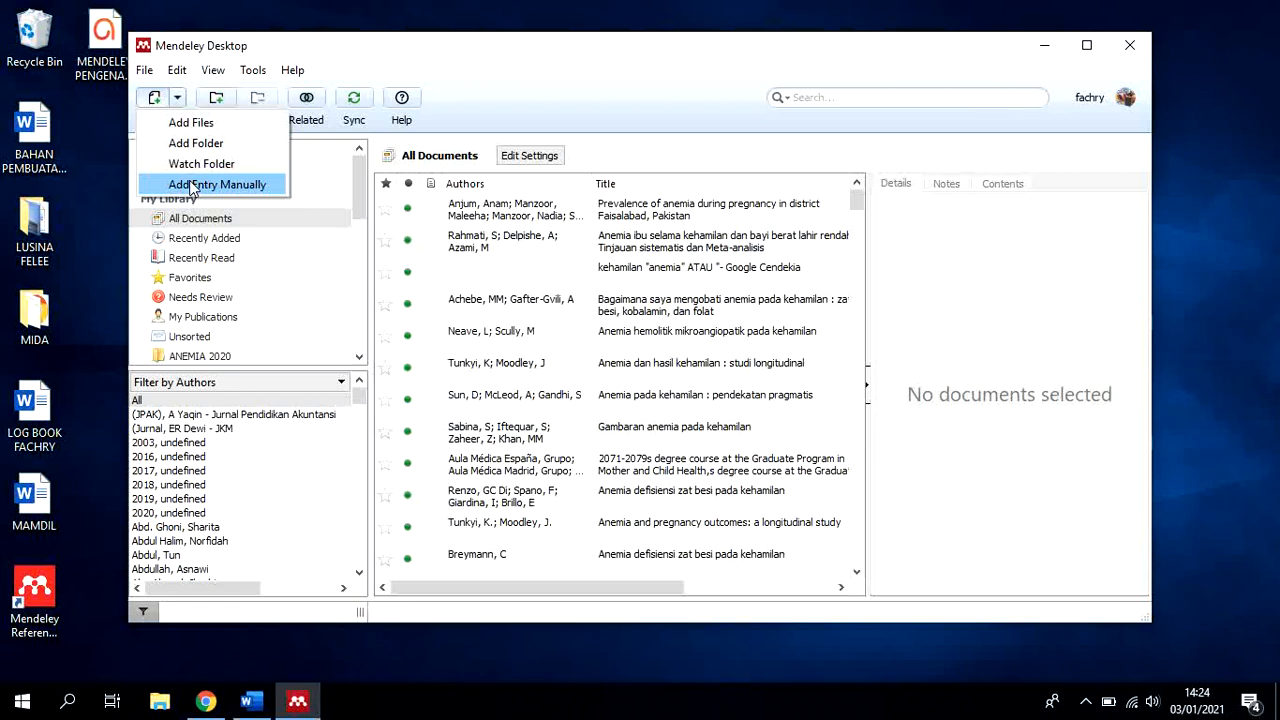
{"action": "left_click", "coordinate": [579, 60]}
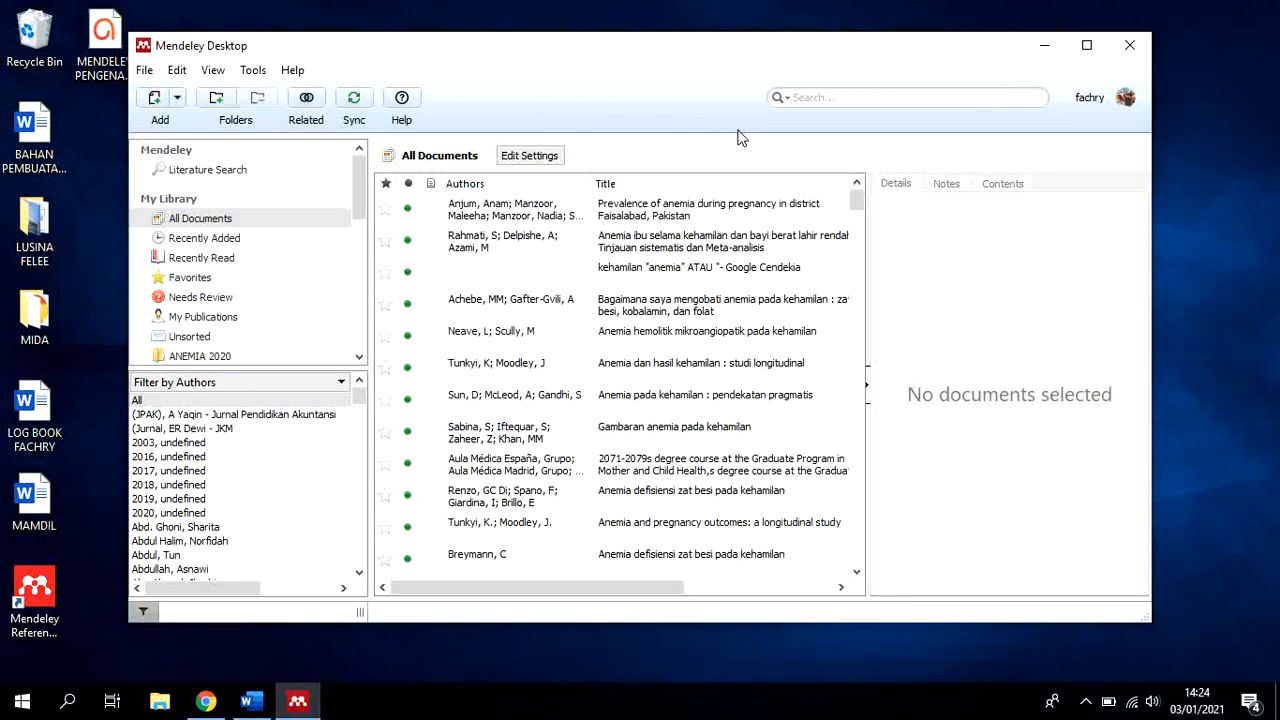
{"action": "left_click", "coordinate": [179, 98]}
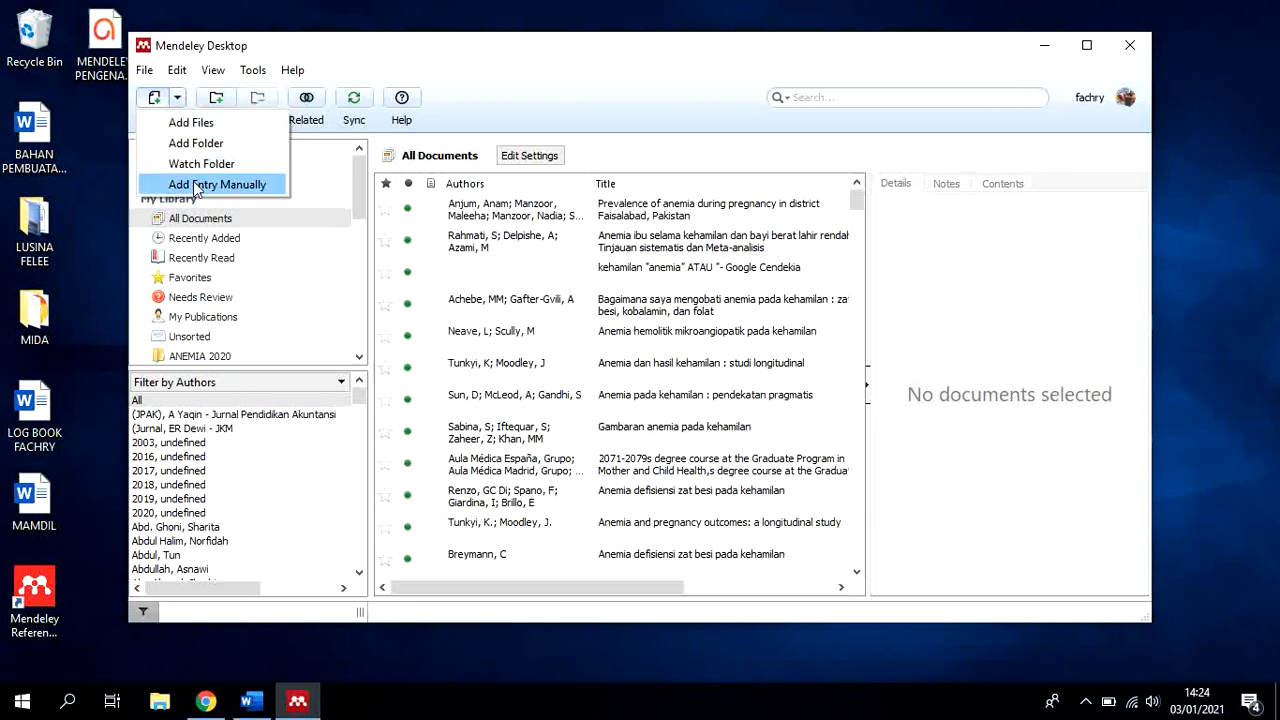
{"action": "left_click", "coordinate": [145, 71]}
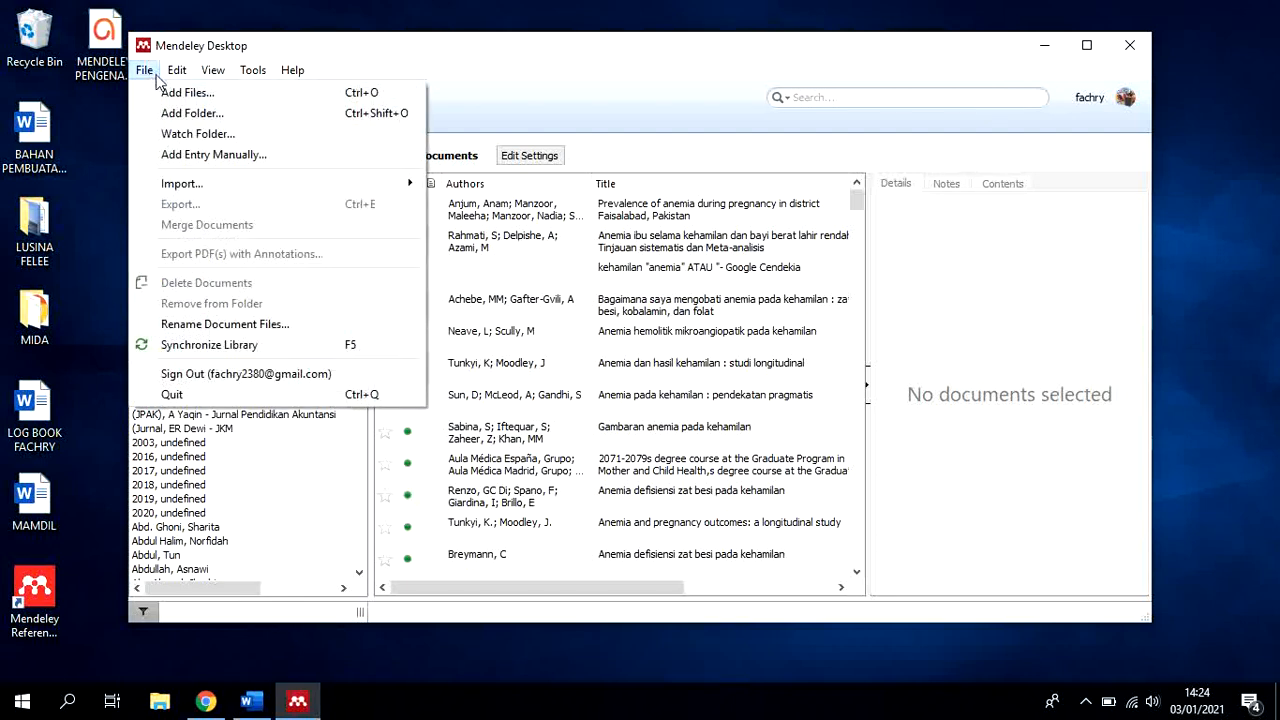
{"action": "left_click", "coordinate": [176, 160]}
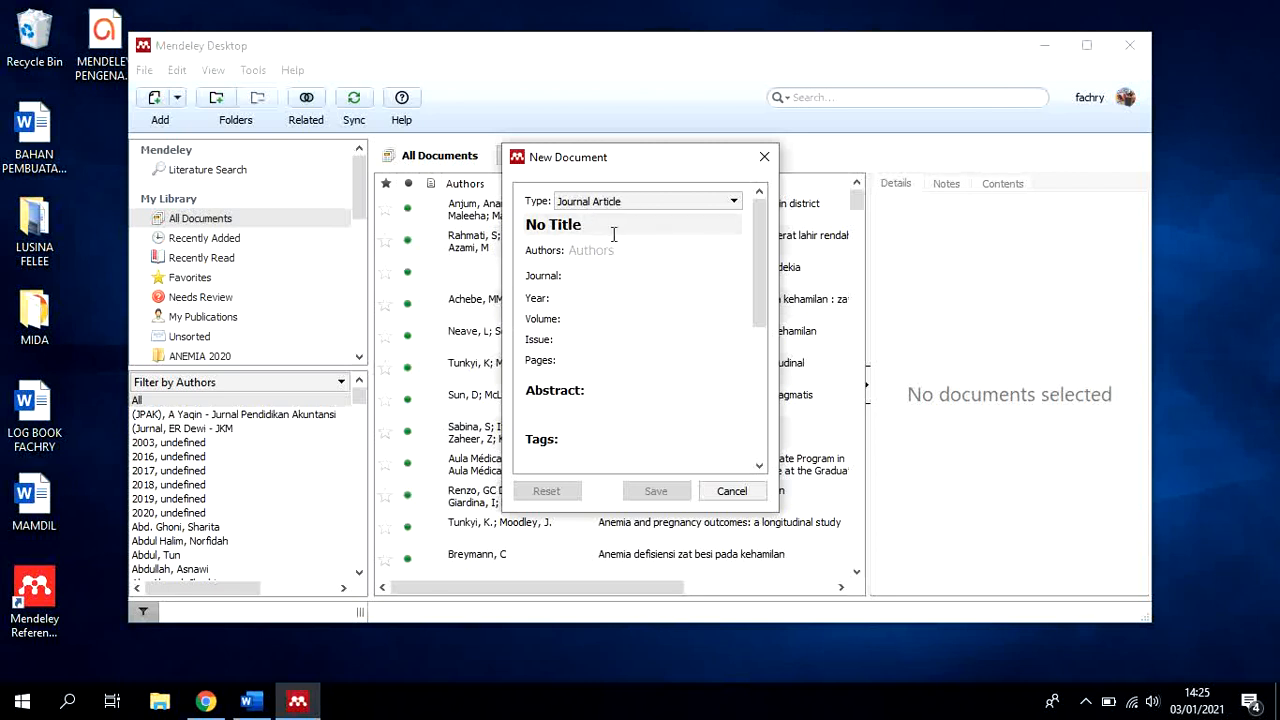
Switch to Chrome and open the full text of "Faktor-Faktor Yang Berhubungan Dengan Siklus Haid Tidak Teratur" from the Vol 14 No 2 (2019) issue
{"action": "left_click", "coordinate": [205, 702]}
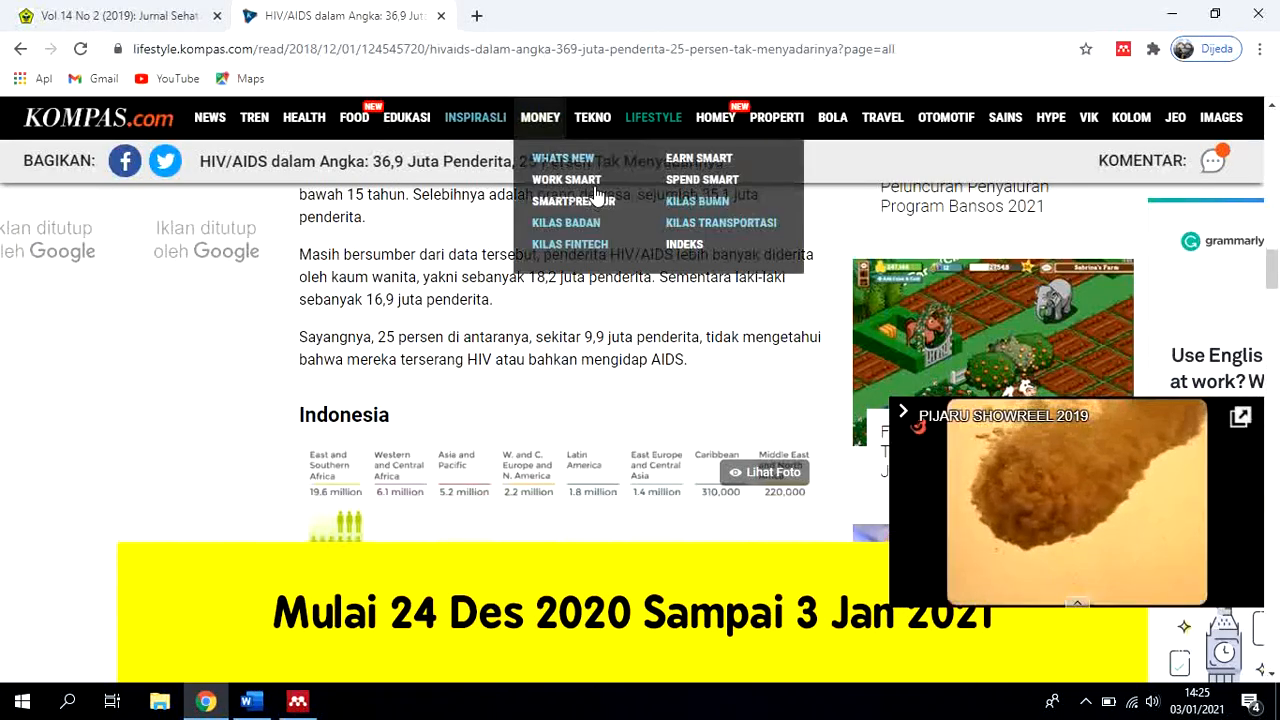
{"action": "left_click", "coordinate": [118, 19]}
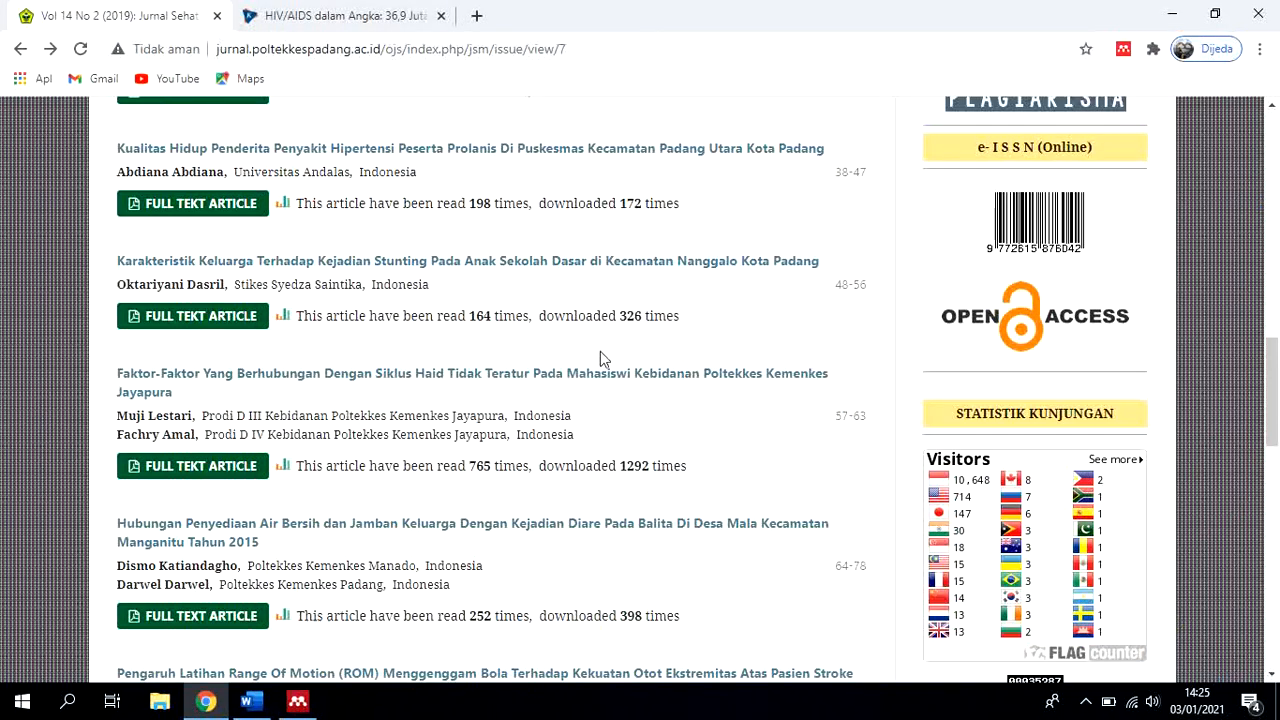
{"action": "left_click", "coordinate": [230, 468]}
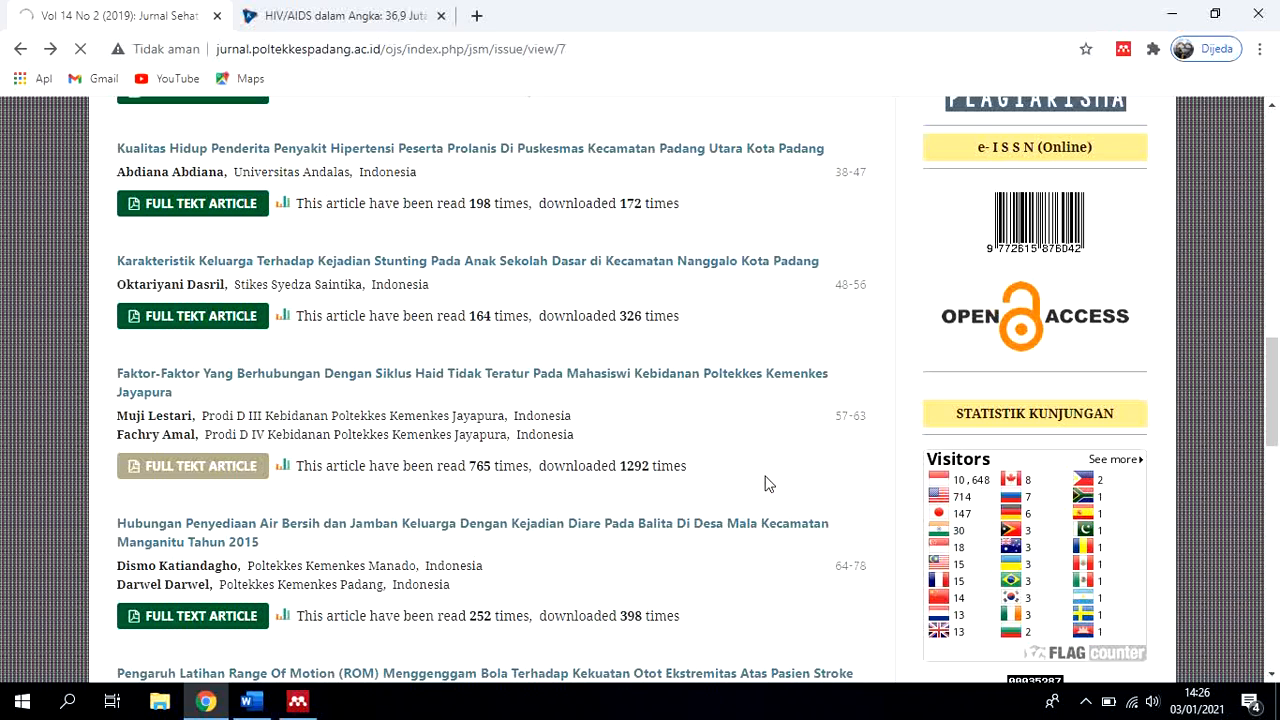
{"action": "left_click", "coordinate": [243, 378]}
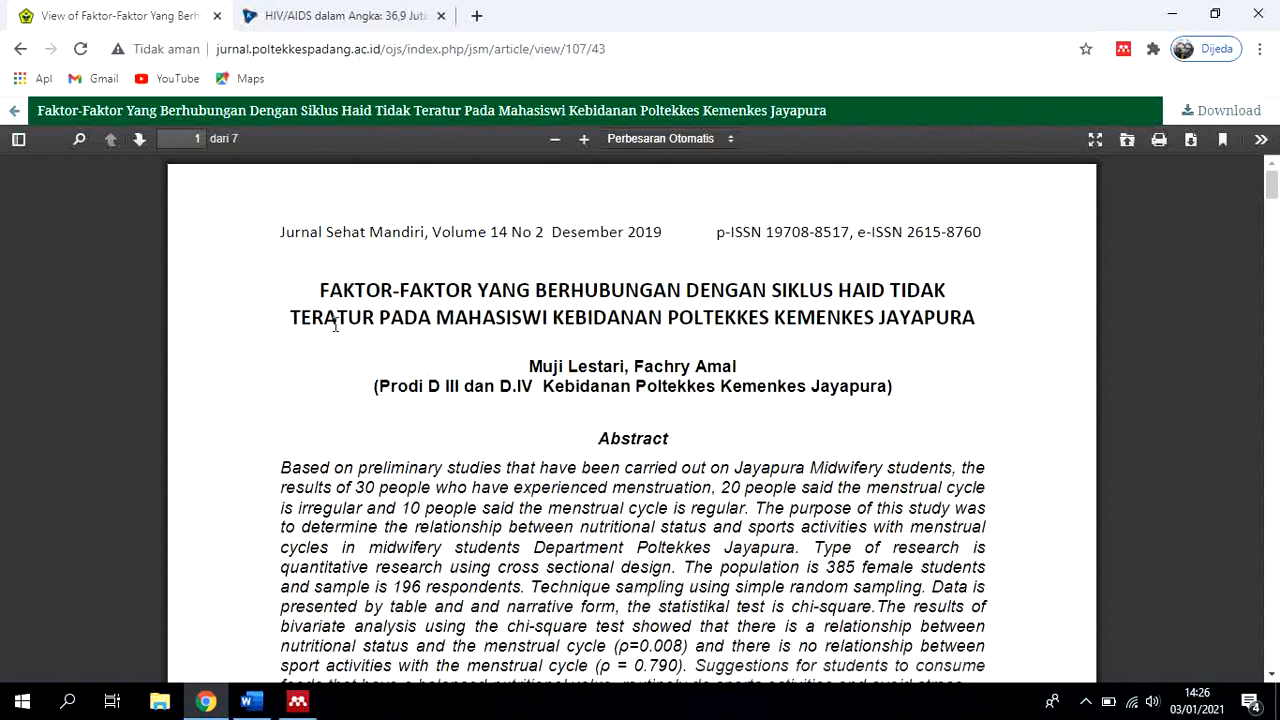
Copy the full article title from the first page of the PDF and paste it as the title of the new Mendeley document
{"action": "left_click_drag", "start_coordinate": [321, 290], "coordinate": [977, 314]}
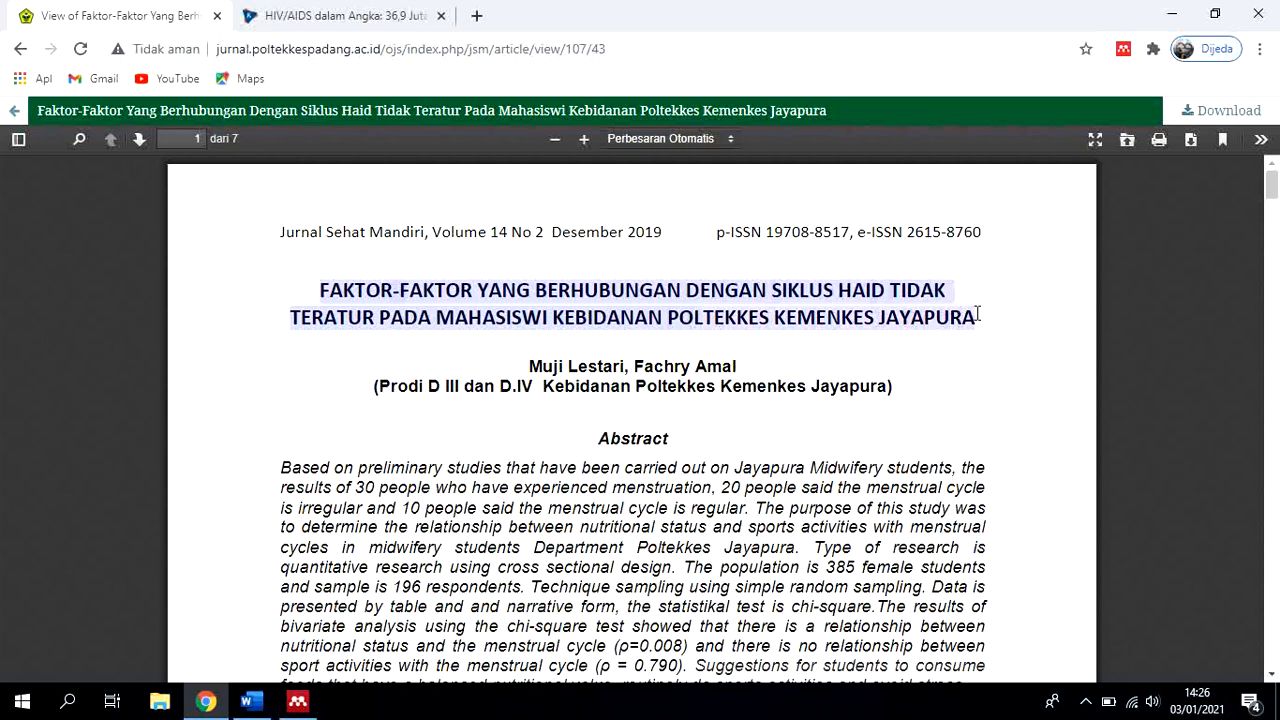
{"action": "right_click", "coordinate": [790, 297]}
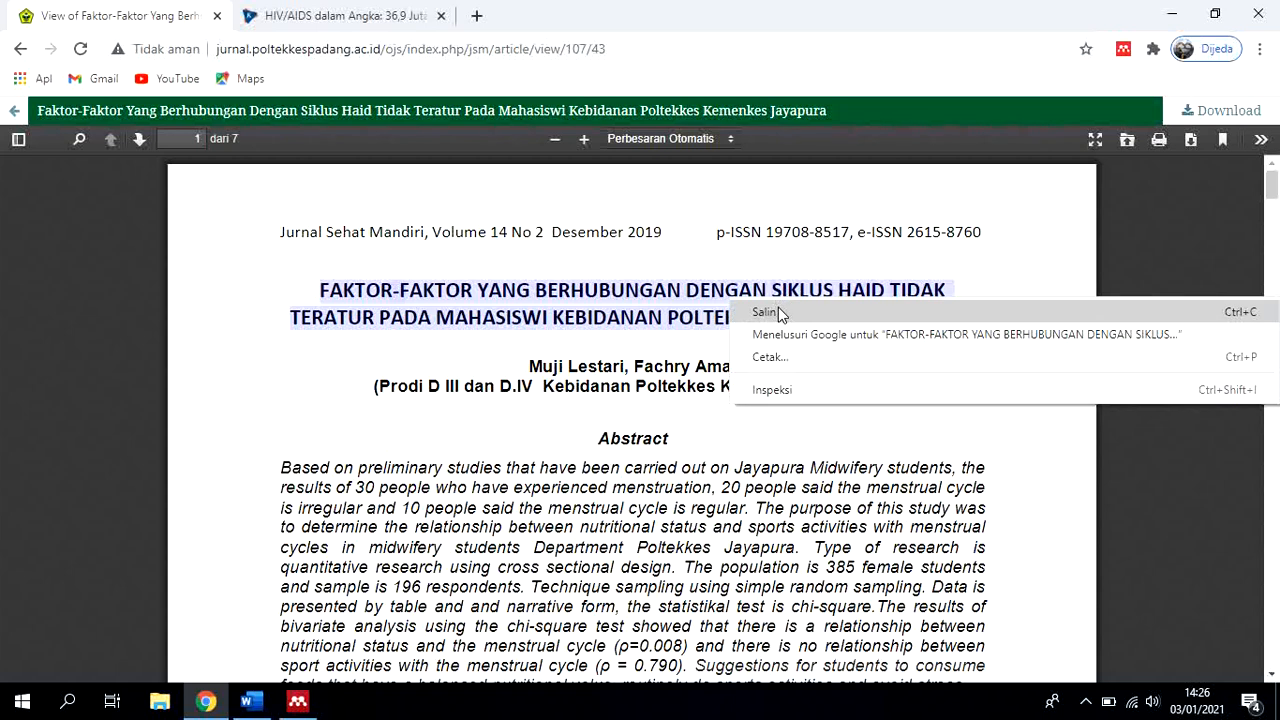
{"action": "left_click", "coordinate": [779, 312]}
{"action": "left_click", "coordinate": [304, 704]}
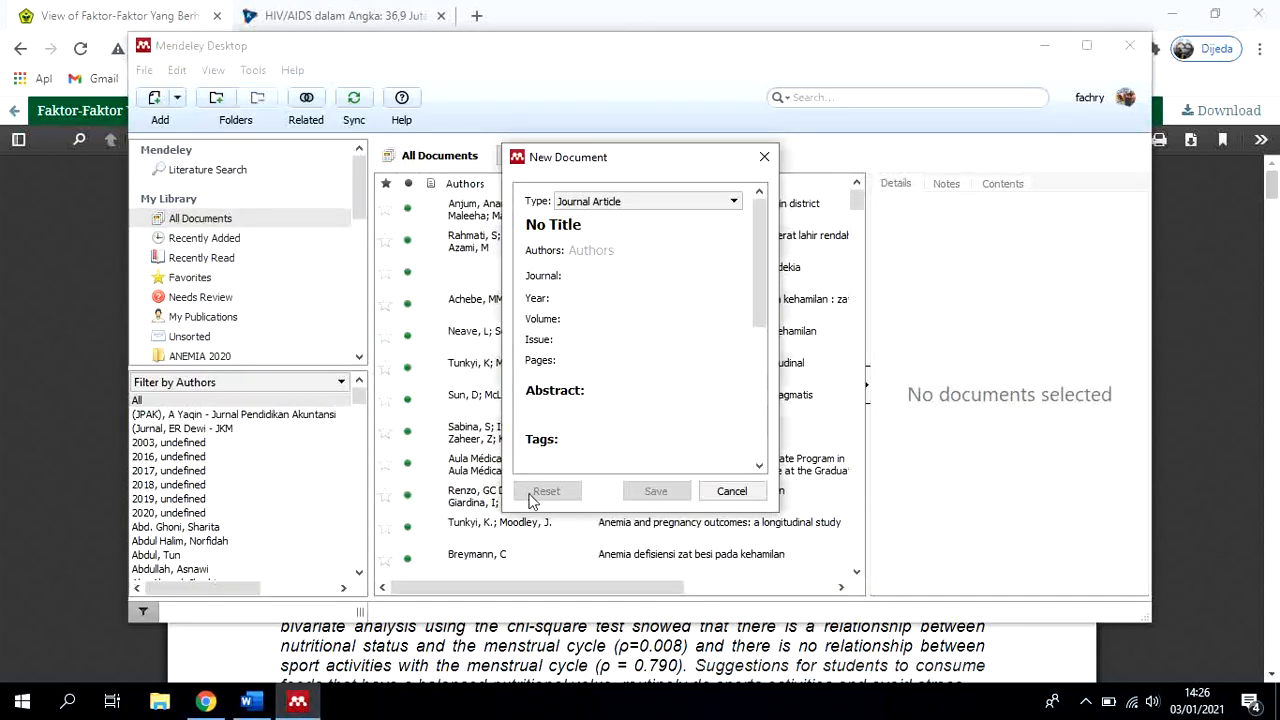
{"action": "left_click", "coordinate": [590, 226]}
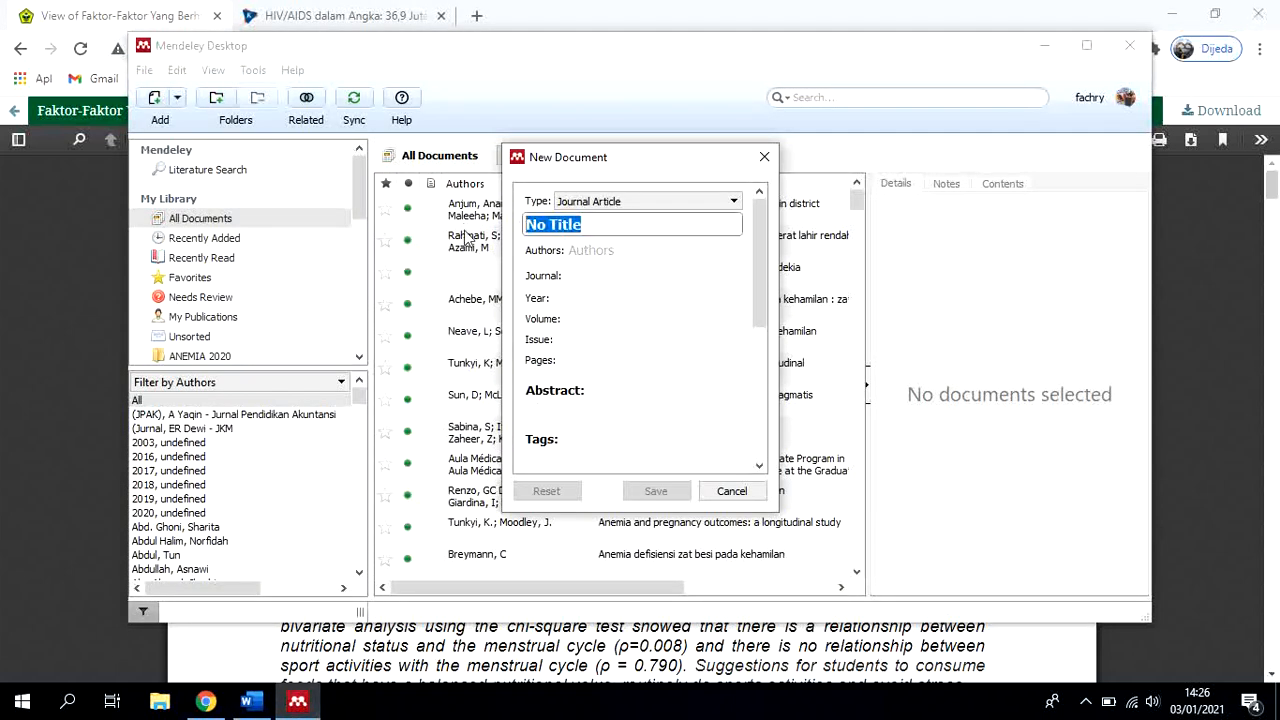
{"action": "key", "text": "ctrl+v"}
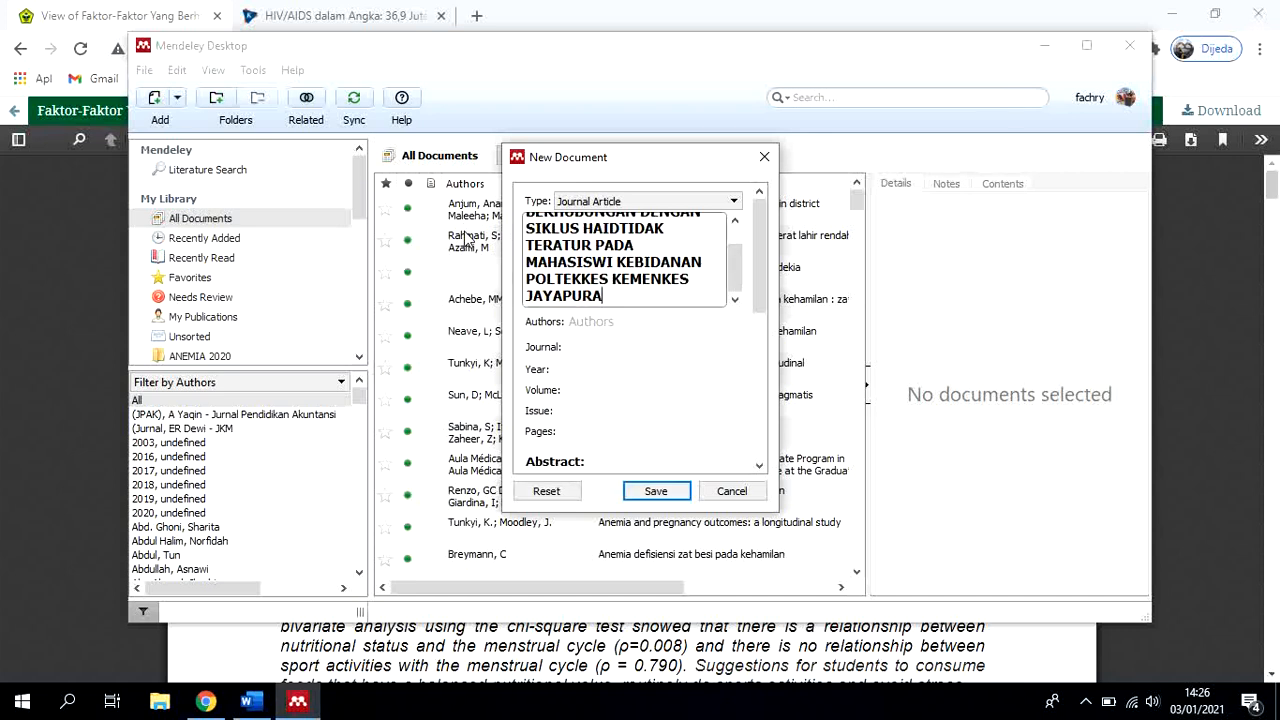
{"action": "left_click", "coordinate": [706, 346]}
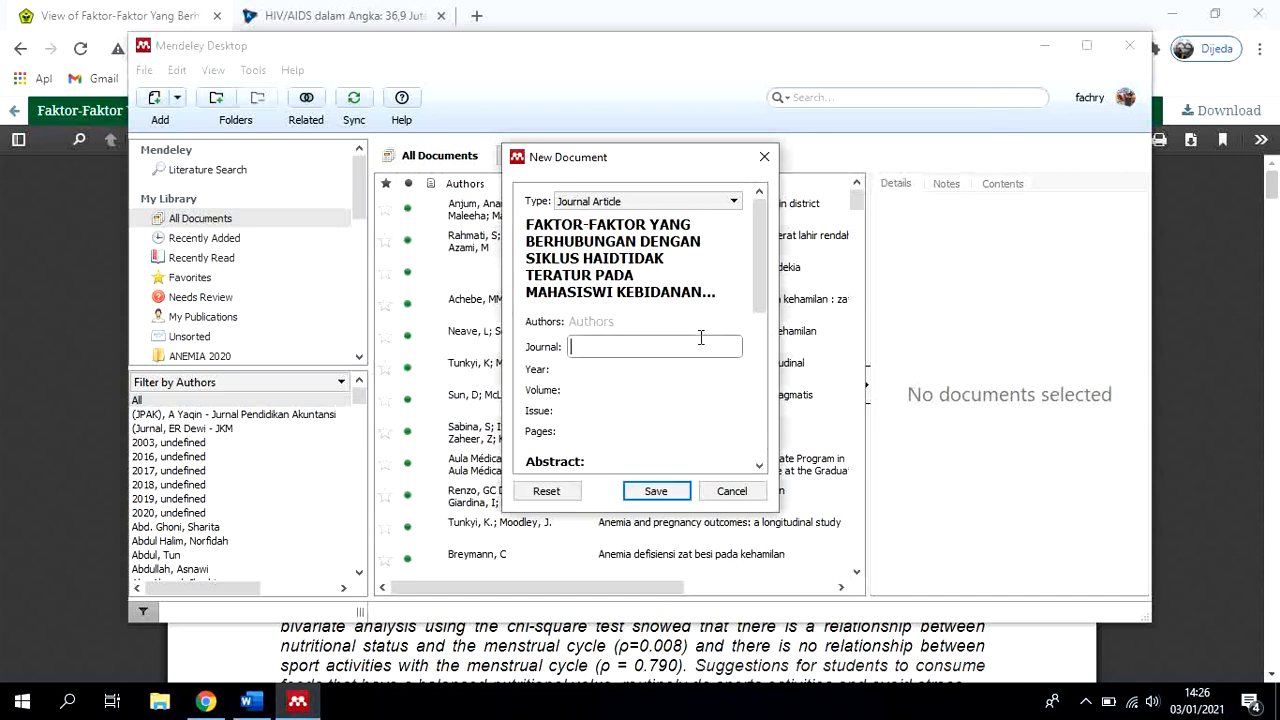
Enter the article's two authors as given in the PDF, one per line in last name, first name order
{"action": "left_click", "coordinate": [629, 321]}
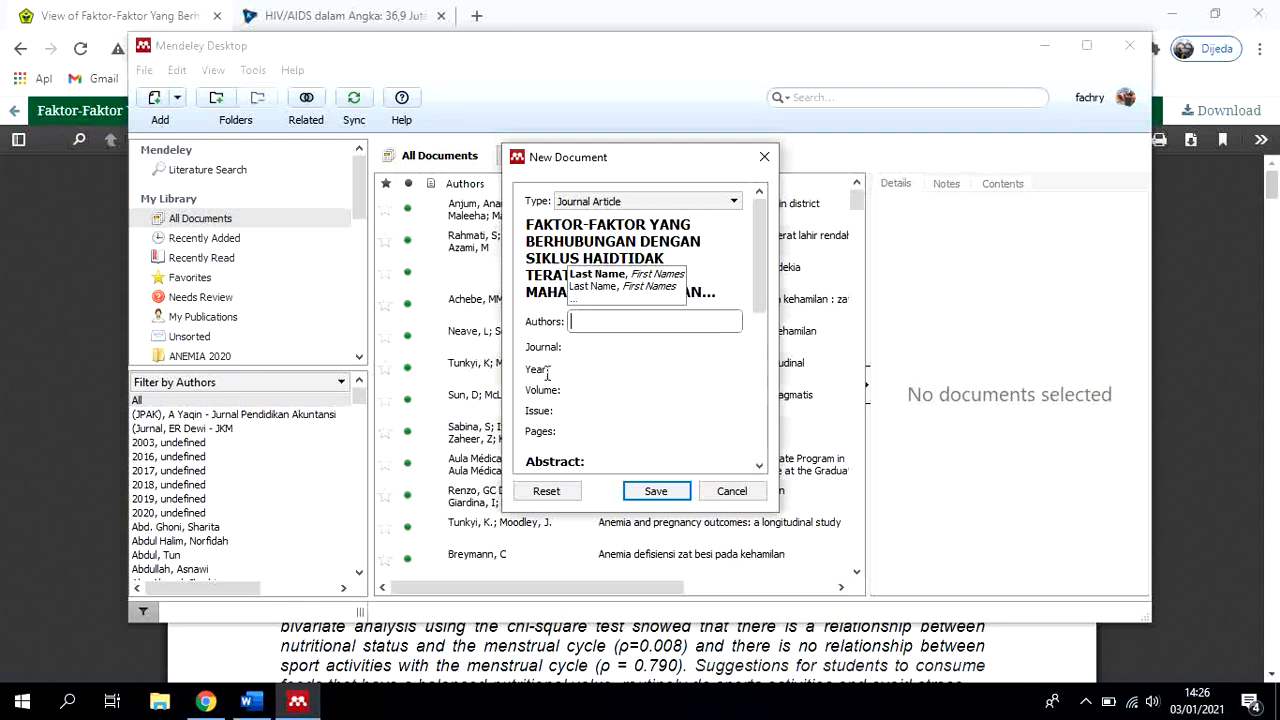
{"action": "left_click", "coordinate": [215, 695]}
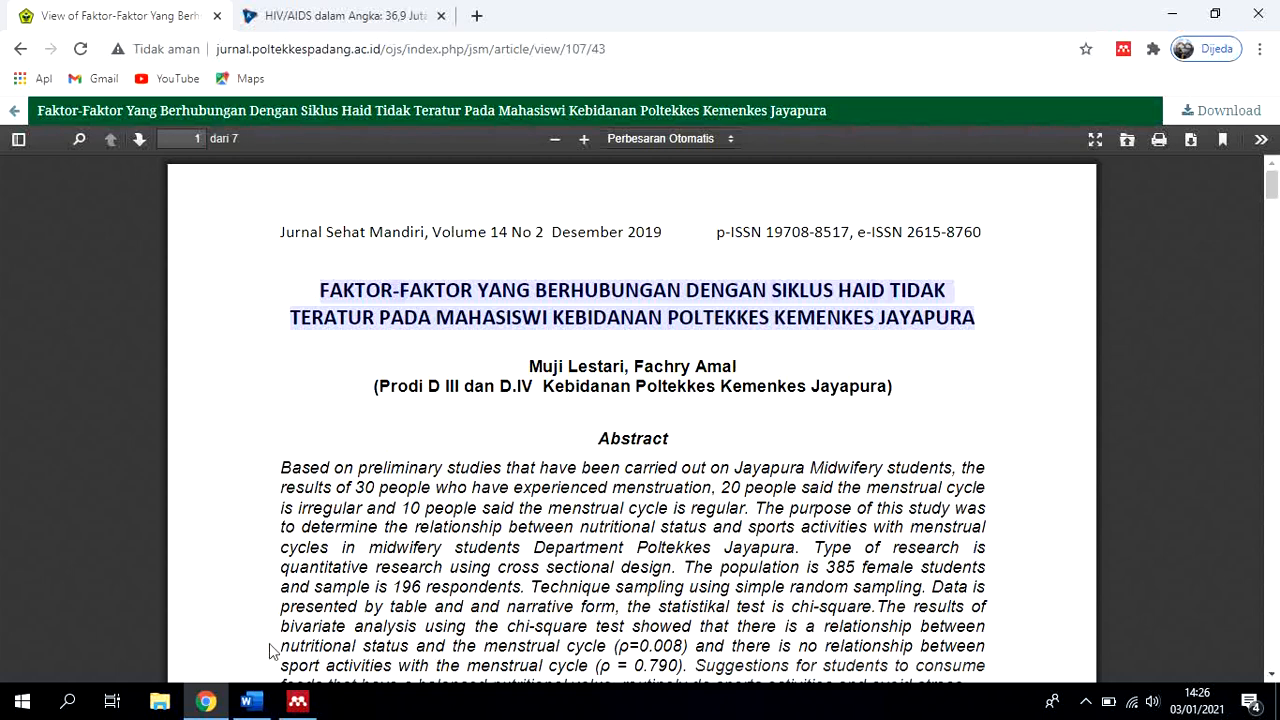
{"action": "left_click", "coordinate": [297, 701]}
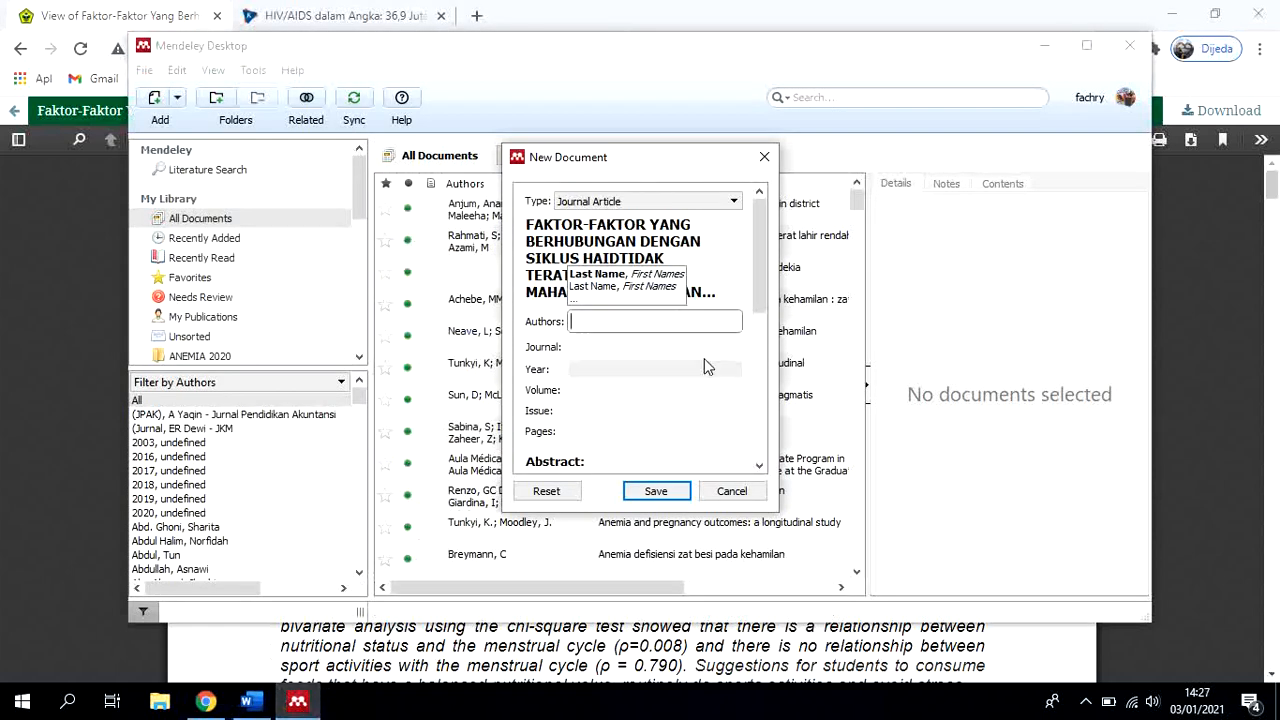
{"action": "type", "text": "L"}
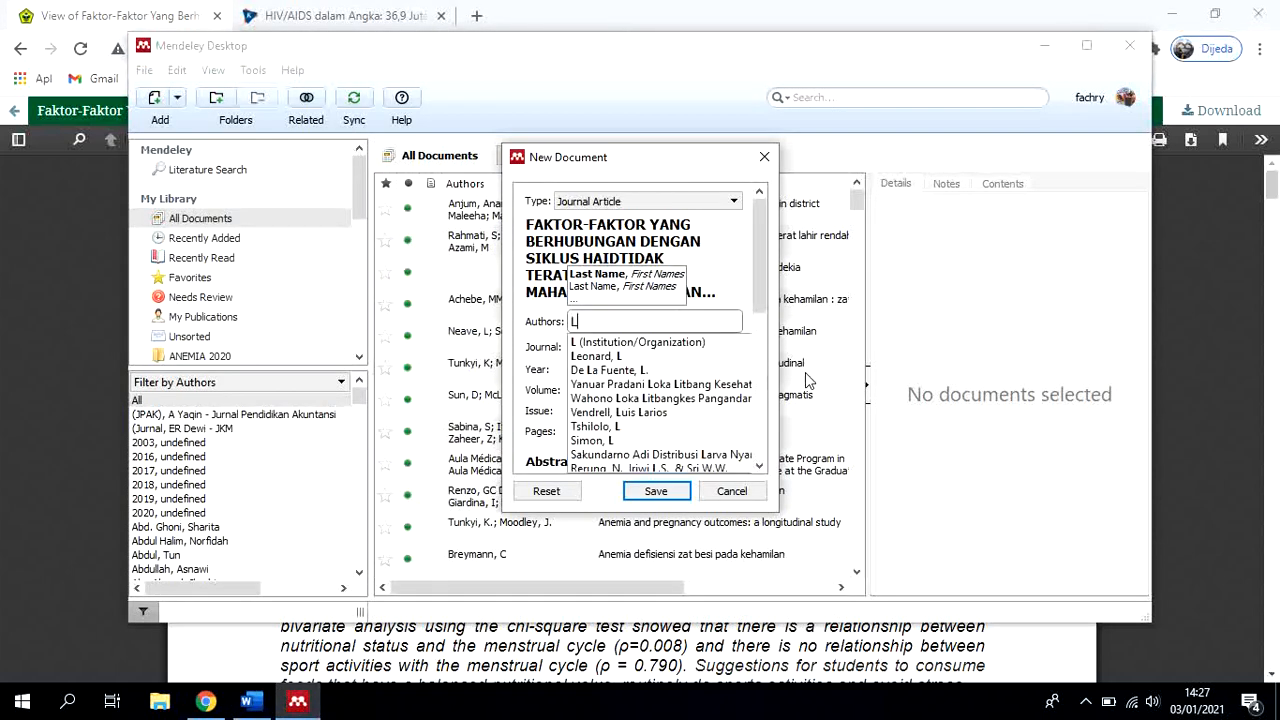
{"action": "type", "text": "estar"}
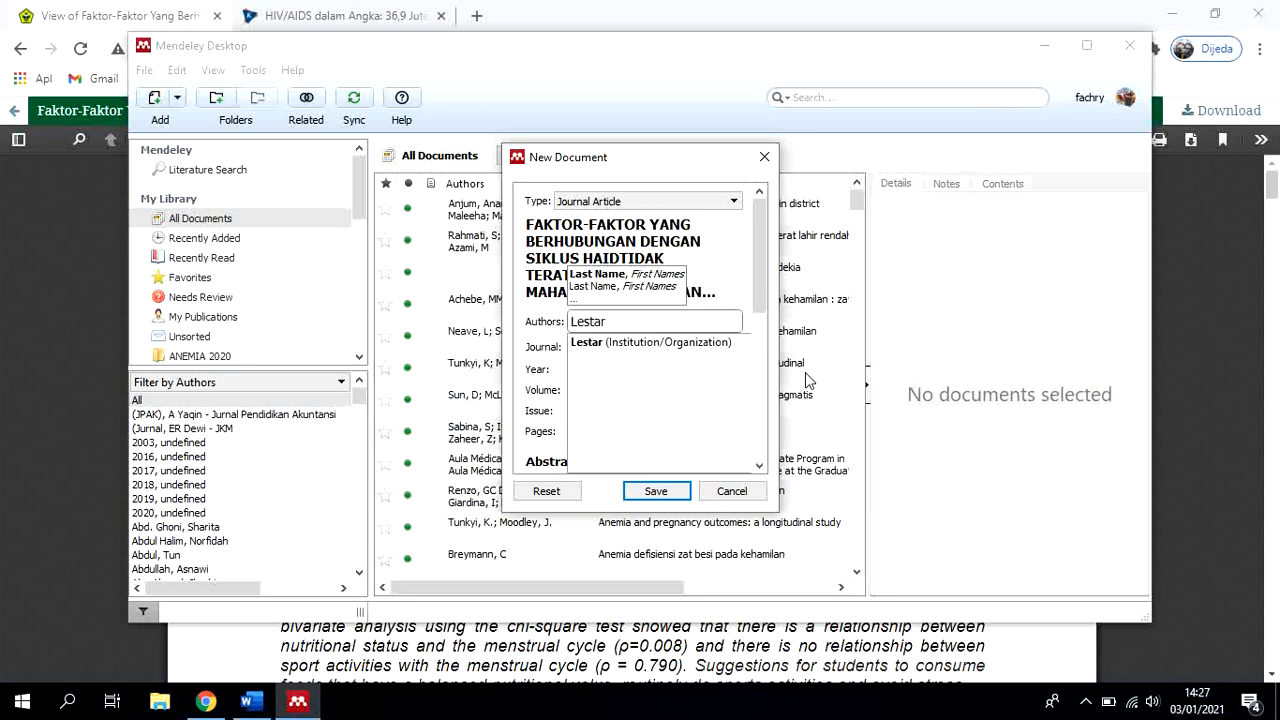
{"action": "type", "text": "i, Muji"}
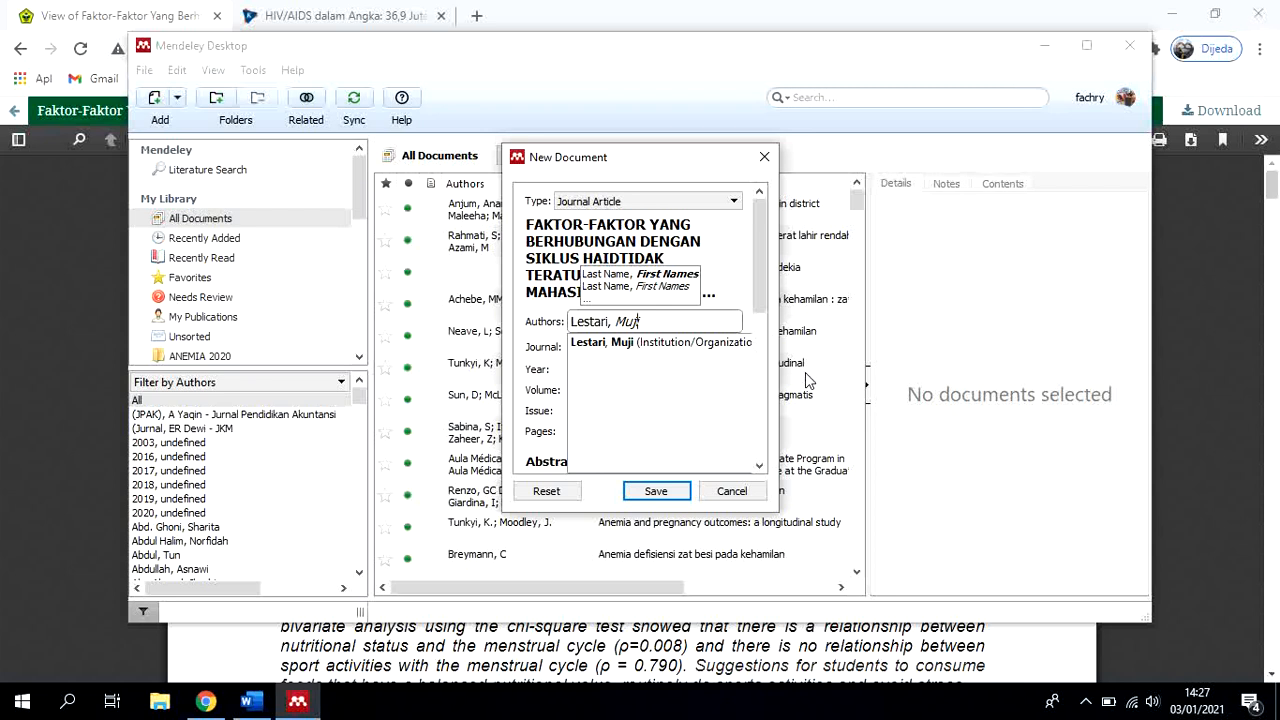
{"action": "key", "text": "Return"}
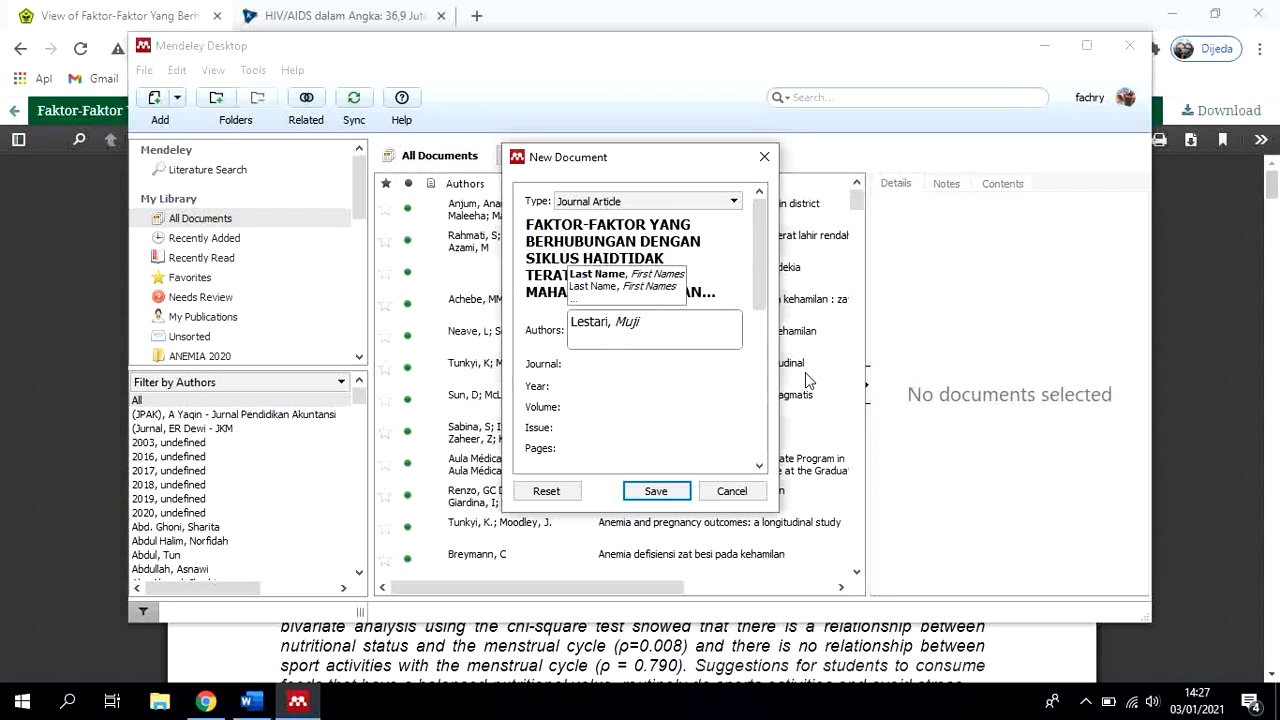
{"action": "type", "text": "Amal, Fa"}
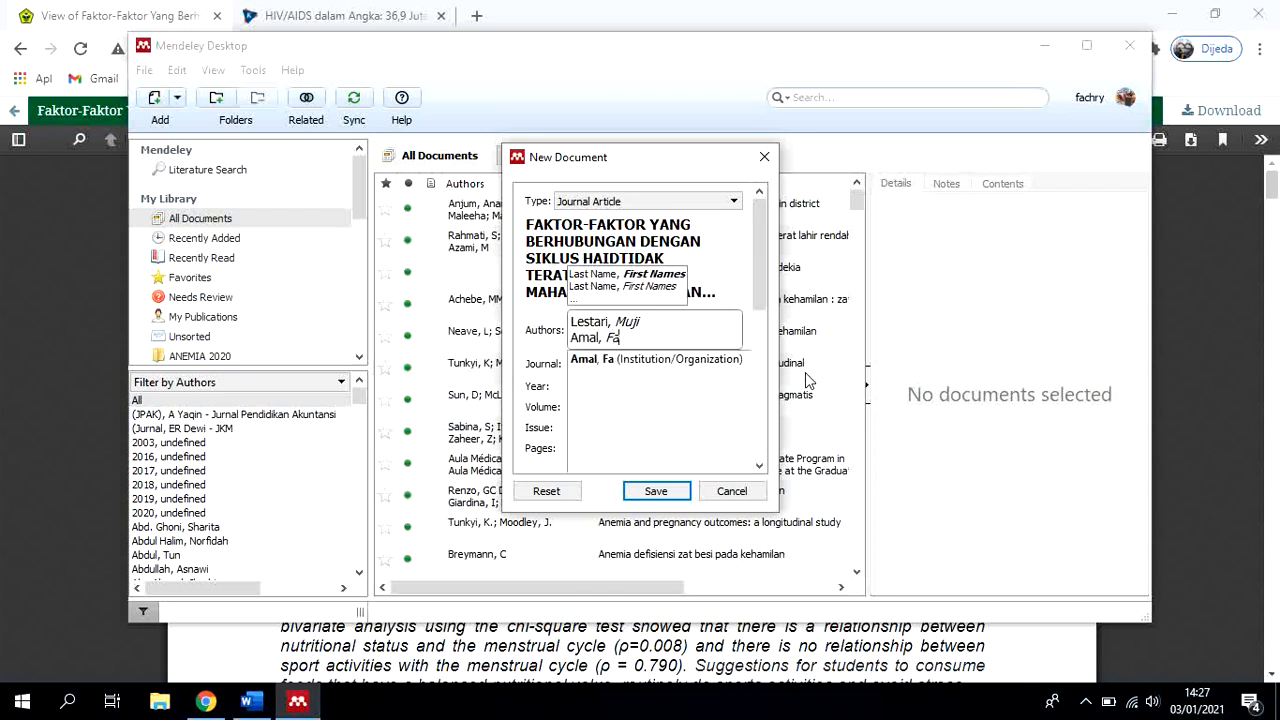
{"action": "type", "text": "chry"}
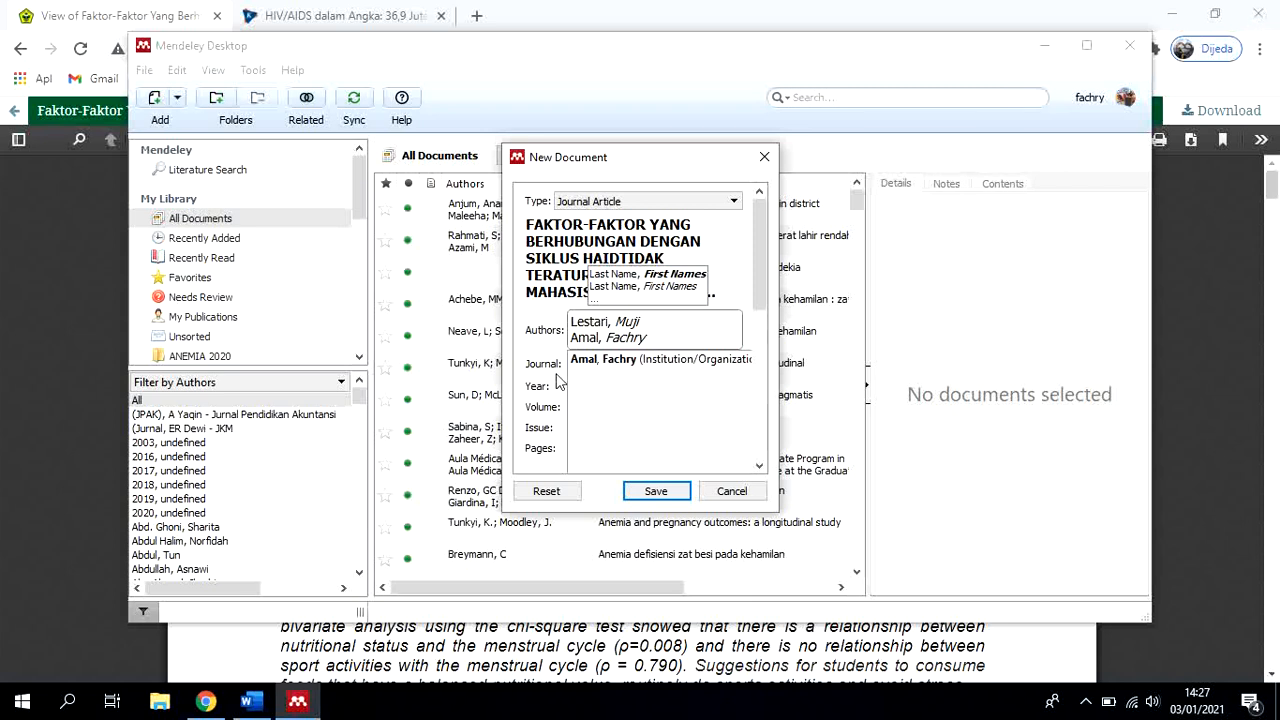
{"action": "left_click", "coordinate": [557, 380]}
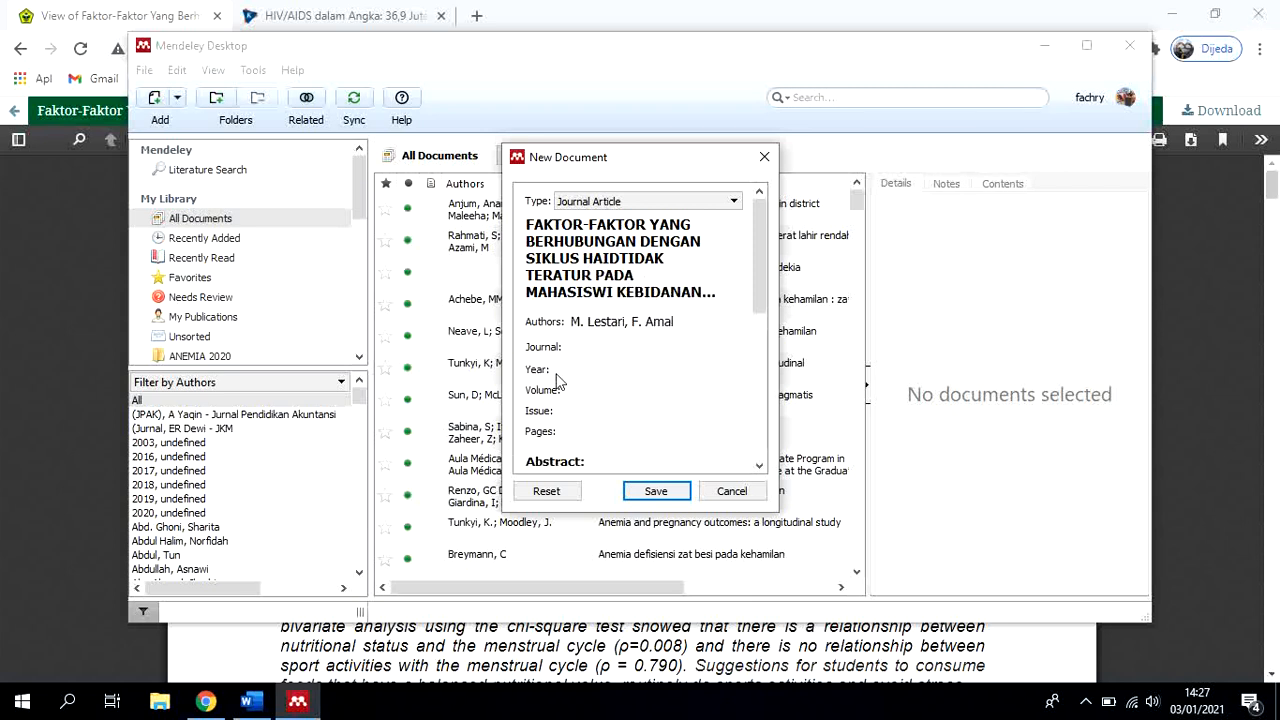
Copy "Jurnal Sehat Mandiri" from the PDF header in Chrome and paste it as the journal name of the Mendeley entry
{"action": "left_click", "coordinate": [584, 347]}
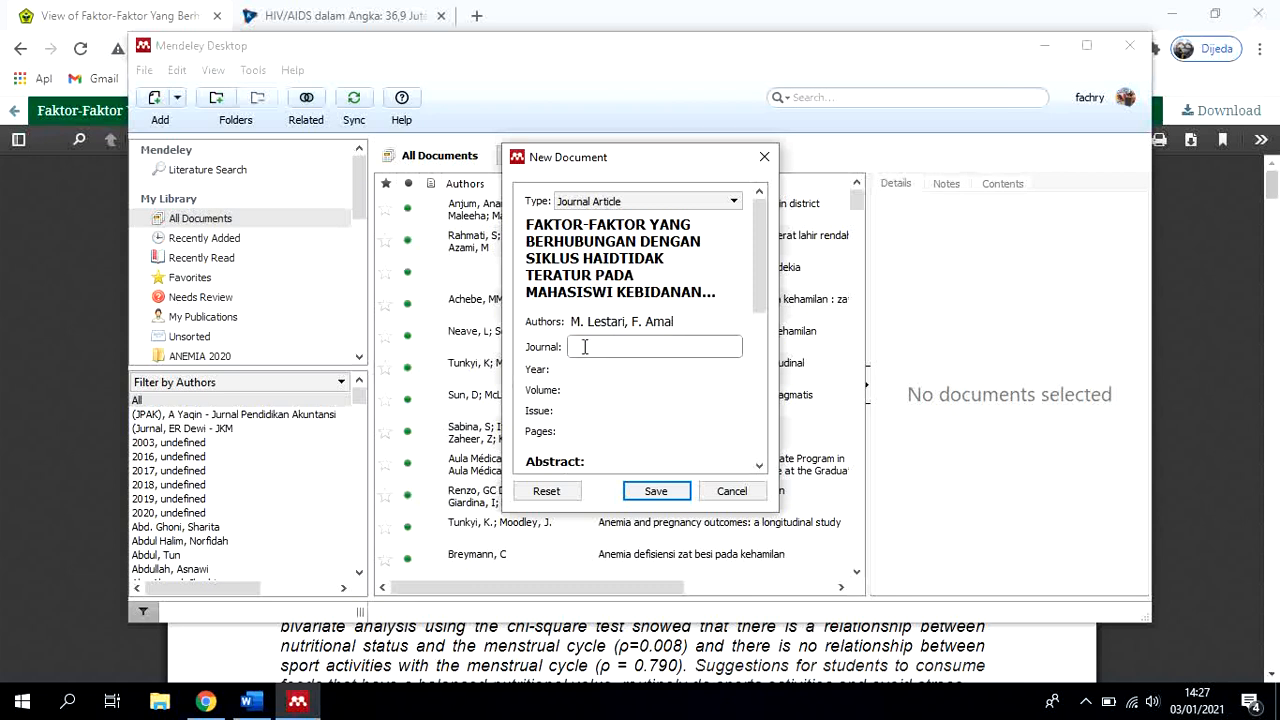
{"action": "left_click", "coordinate": [205, 701]}
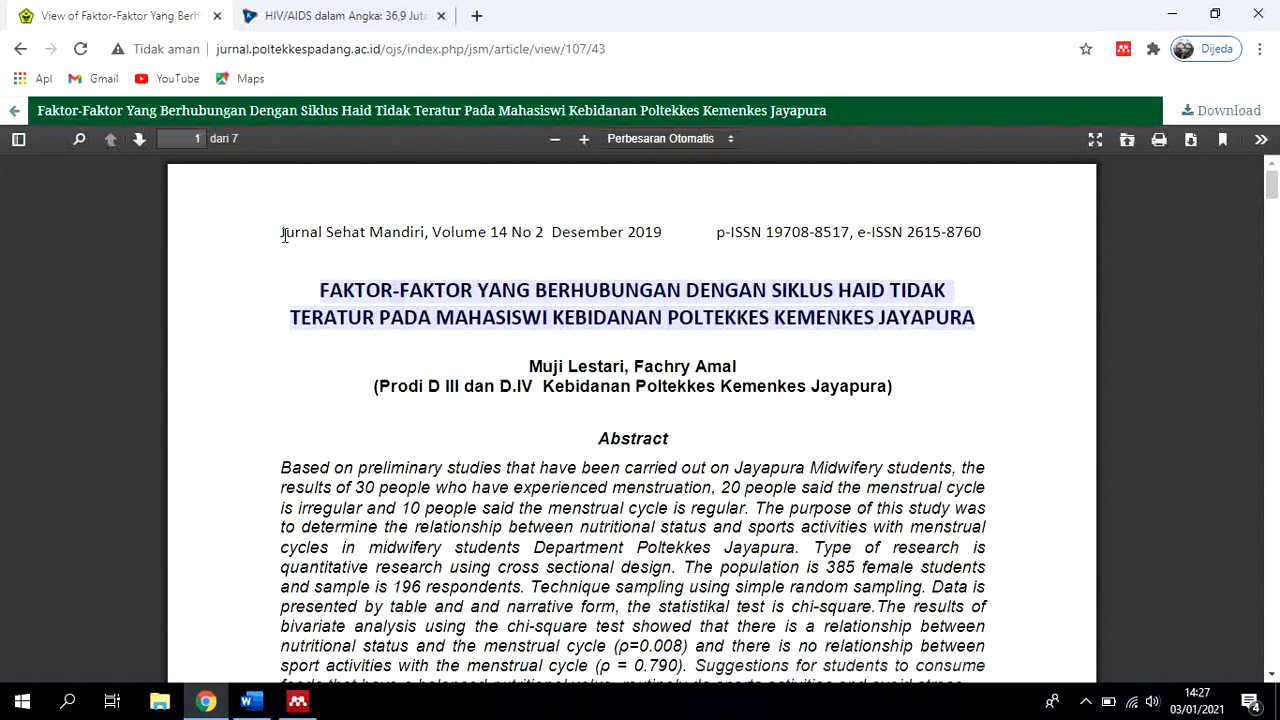
{"action": "left_click_drag", "start_coordinate": [283, 234], "coordinate": [423, 241]}
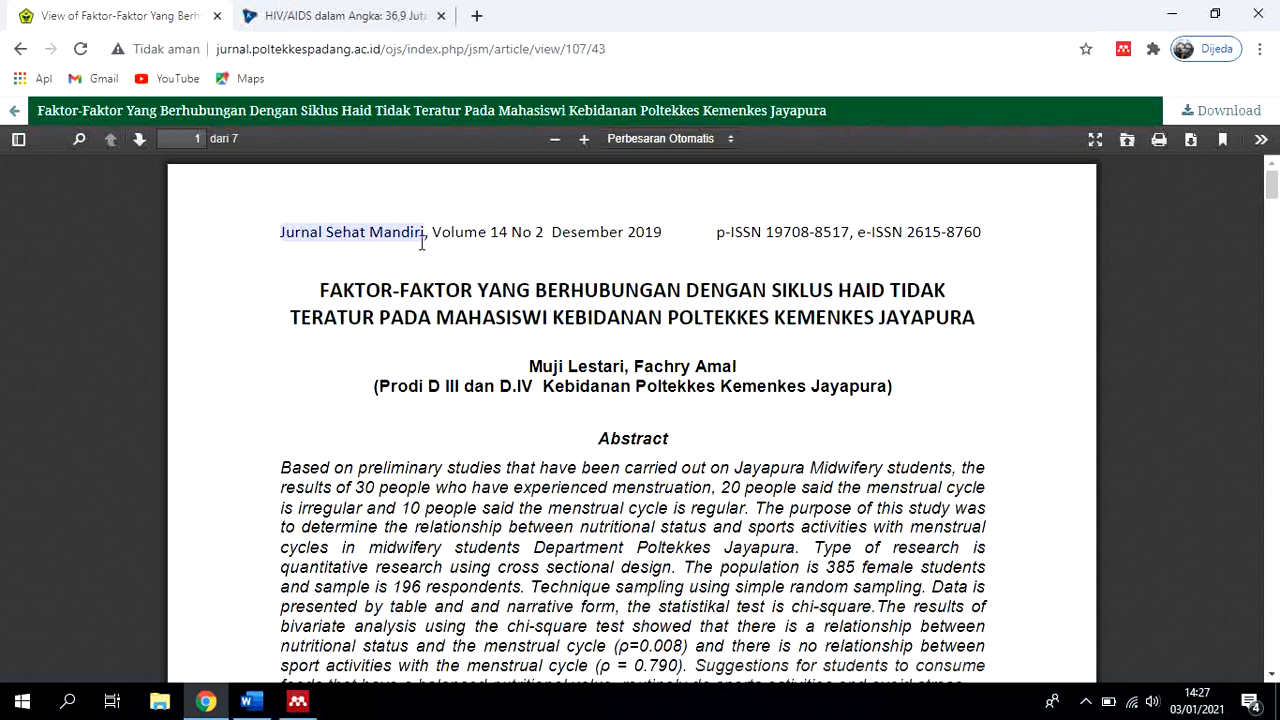
{"action": "left_click", "coordinate": [298, 701]}
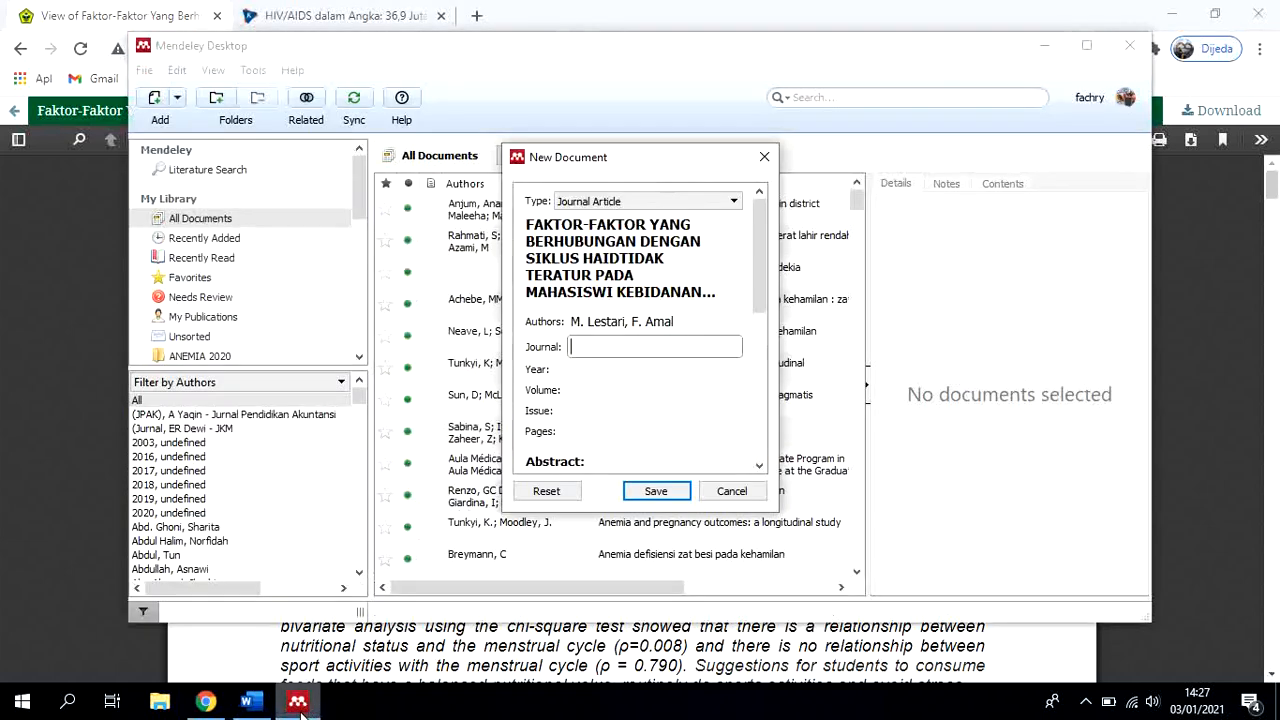
{"action": "left_click", "coordinate": [618, 350]}
{"action": "key", "text": "ctrl+v"}
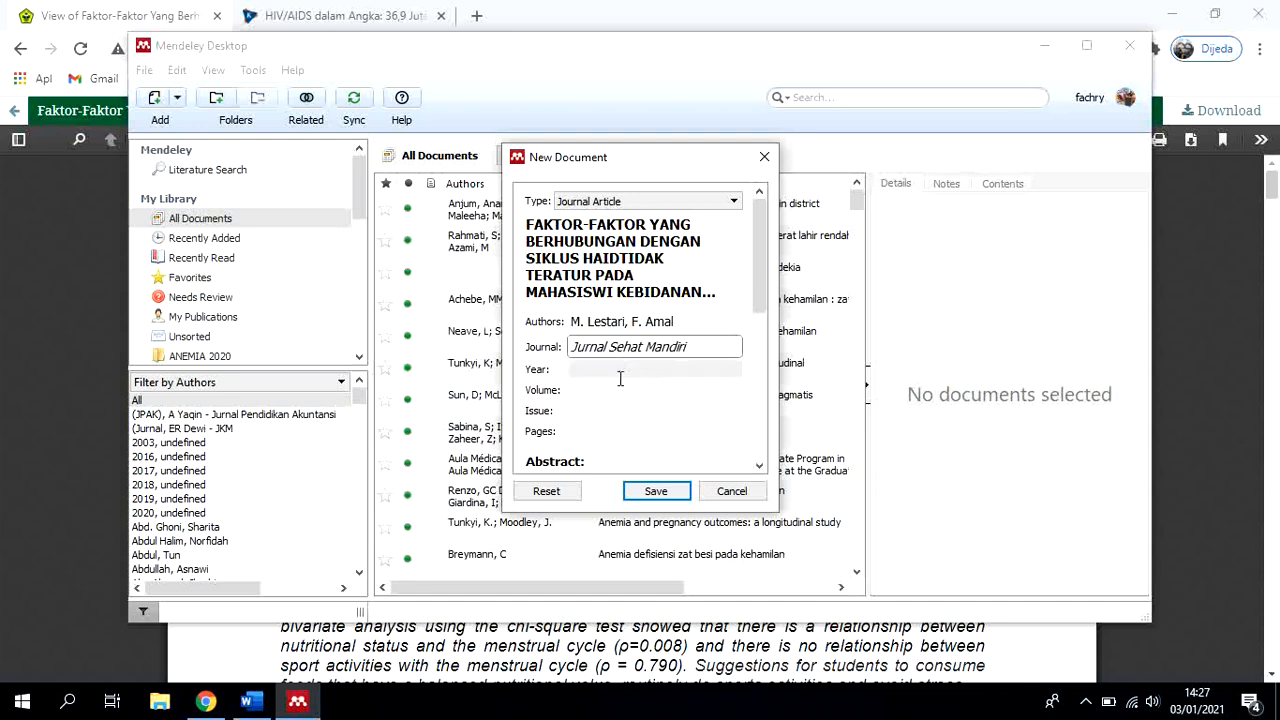
{"action": "left_click", "coordinate": [620, 370]}
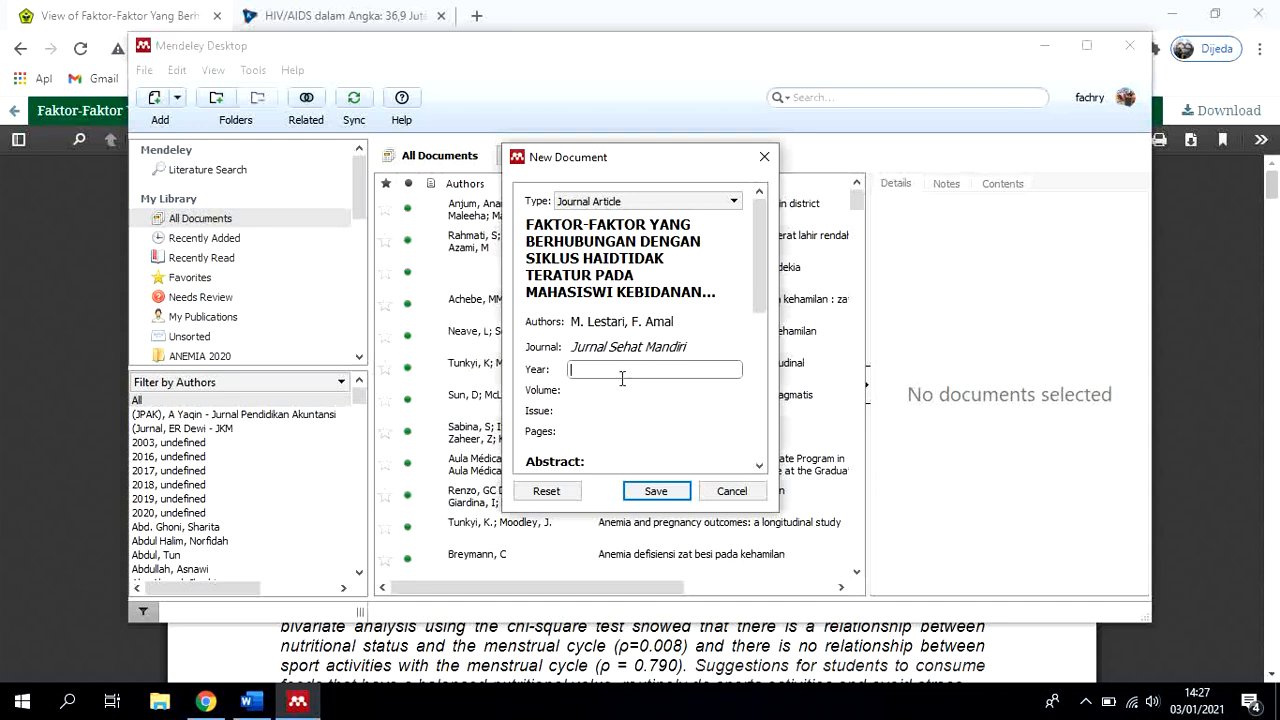
Check the publication year in the PDF header in Chrome and set the Mendeley entry's year to 2019
{"action": "left_click", "coordinate": [205, 701]}
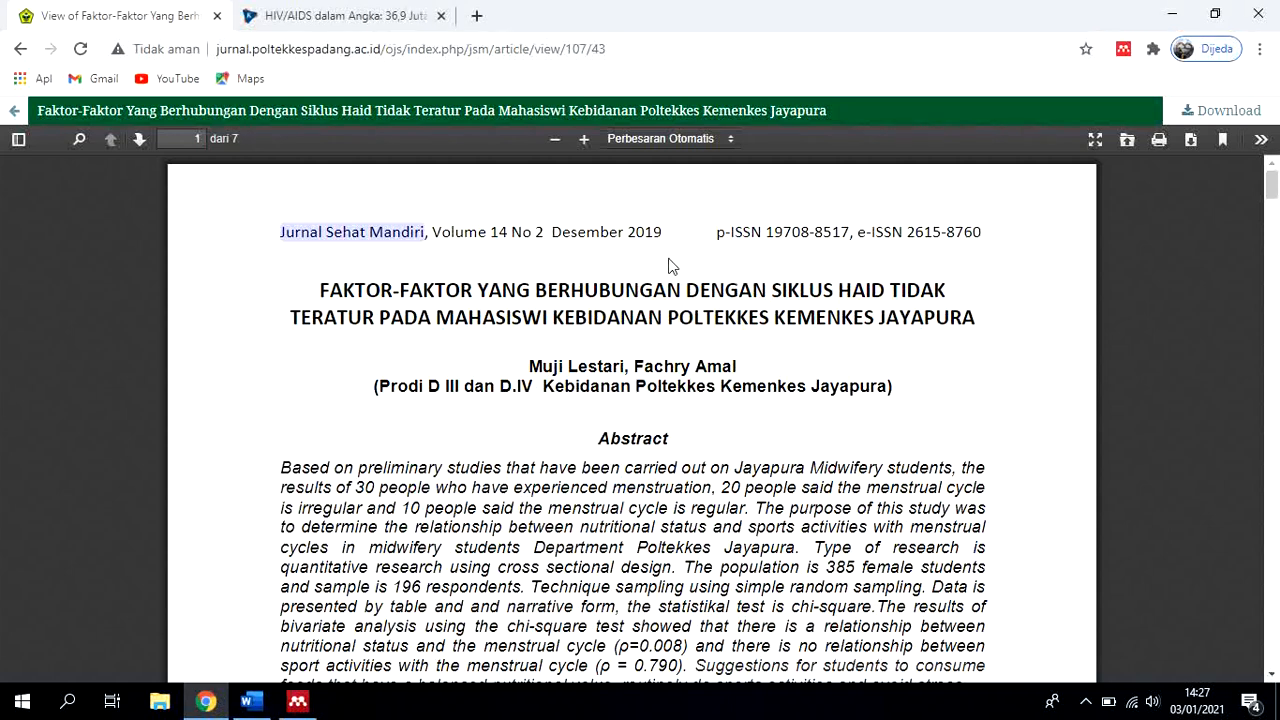
{"action": "left_click", "coordinate": [297, 701]}
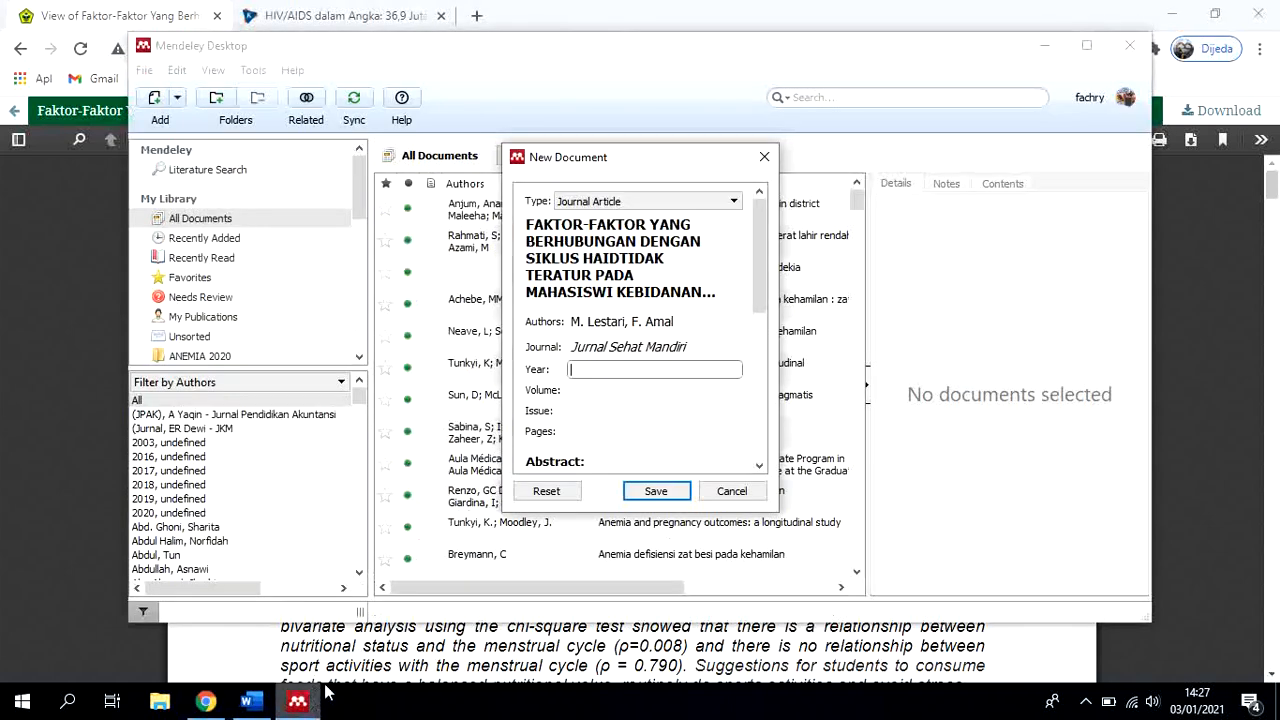
{"action": "type", "text": "2010"}
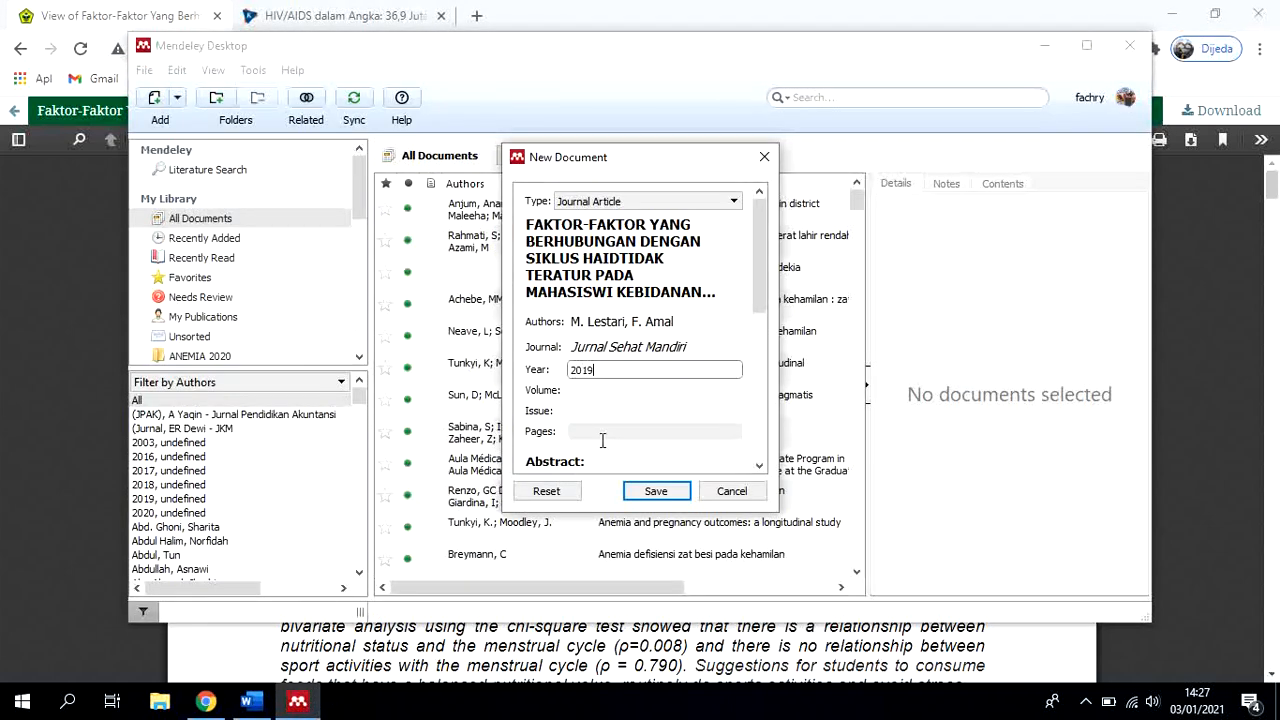
{"action": "key", "text": "Tab"}
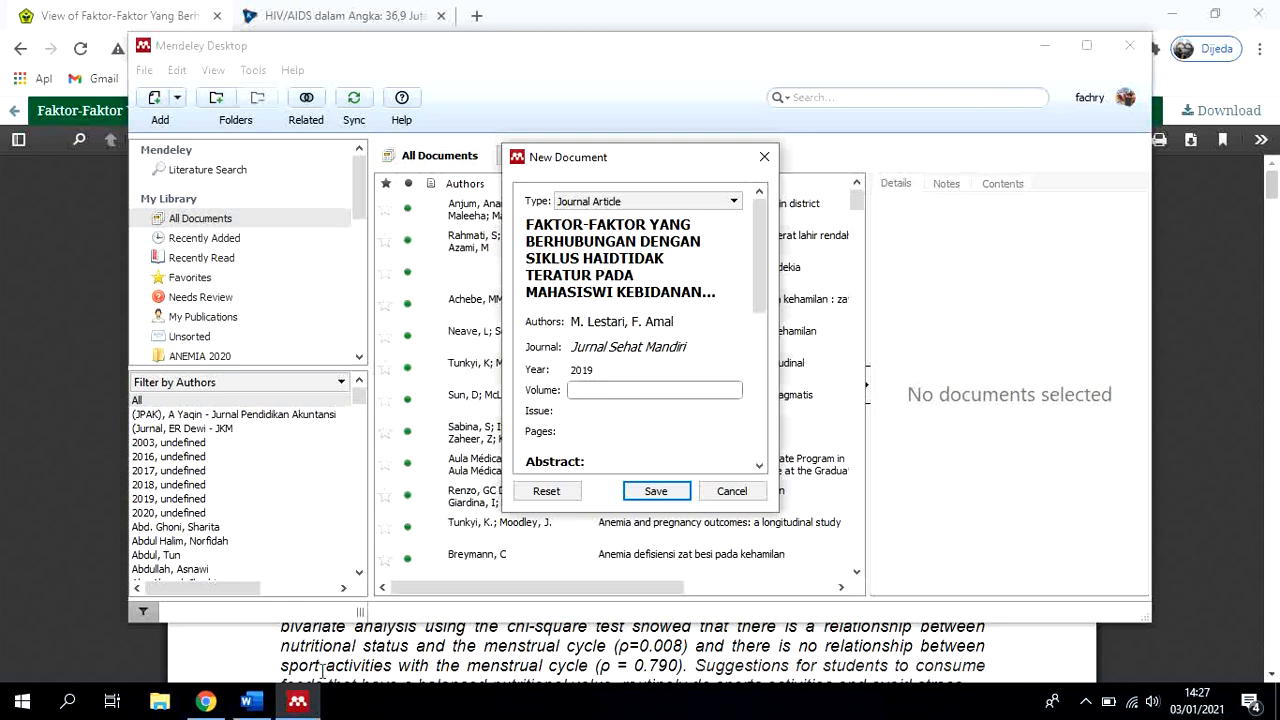
Copy the volume number 14 from the PDF header in Chrome and paste it as the Mendeley entry's volume
{"action": "left_click", "coordinate": [207, 703]}
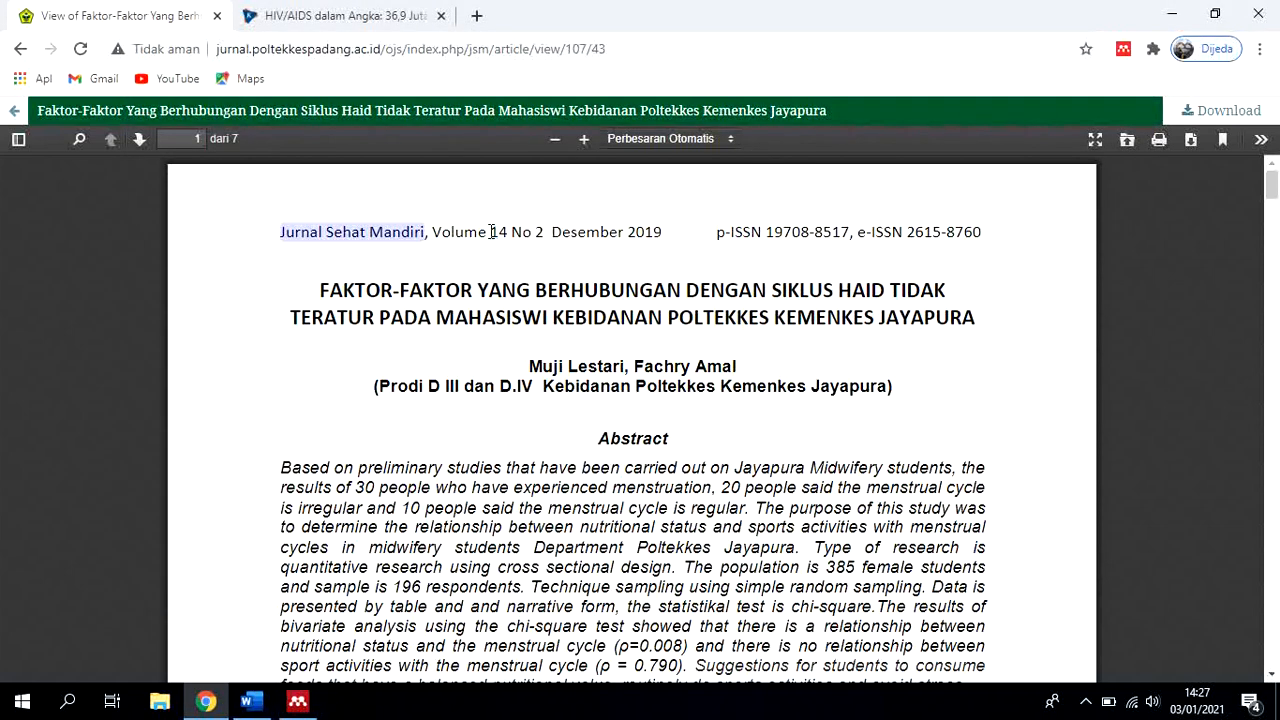
{"action": "mouse_move", "coordinate": [491, 232]}
{"action": "left_mouse_down"}
{"action": "mouse_move", "coordinate": [510, 245]}
{"action": "mouse_move", "coordinate": [509, 234]}
{"action": "left_mouse_up"}
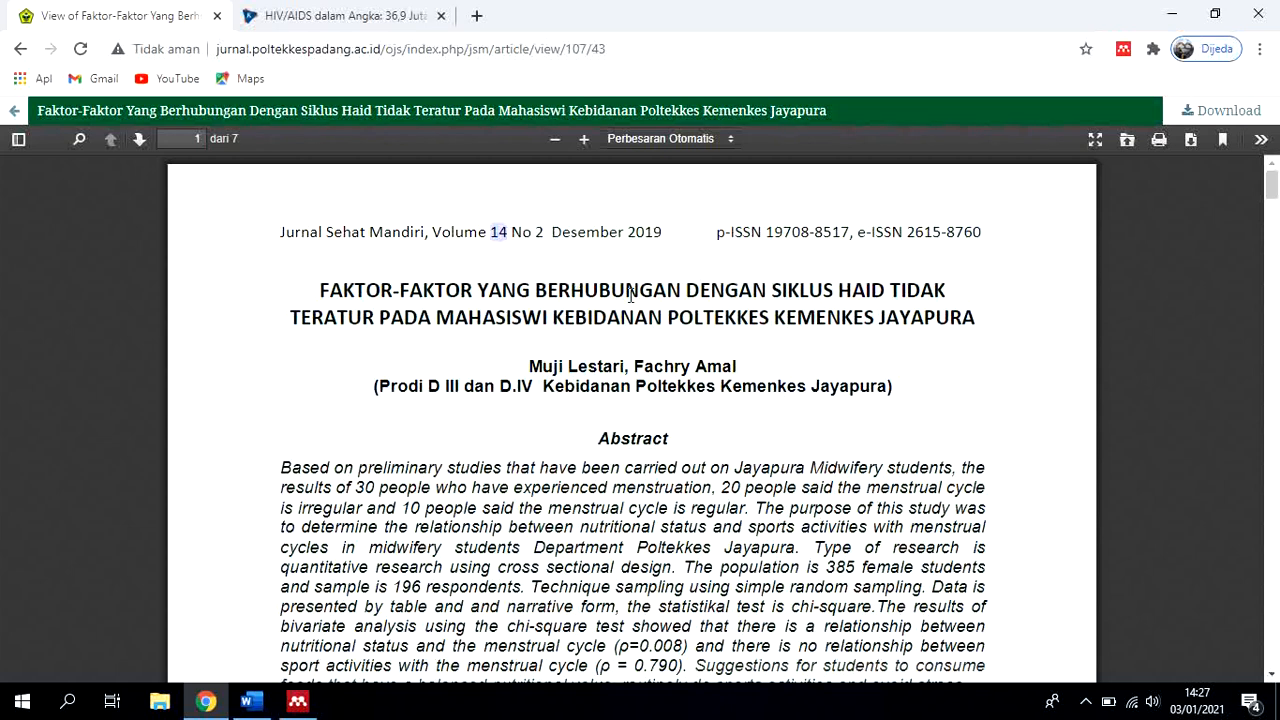
{"action": "left_click", "coordinate": [297, 701]}
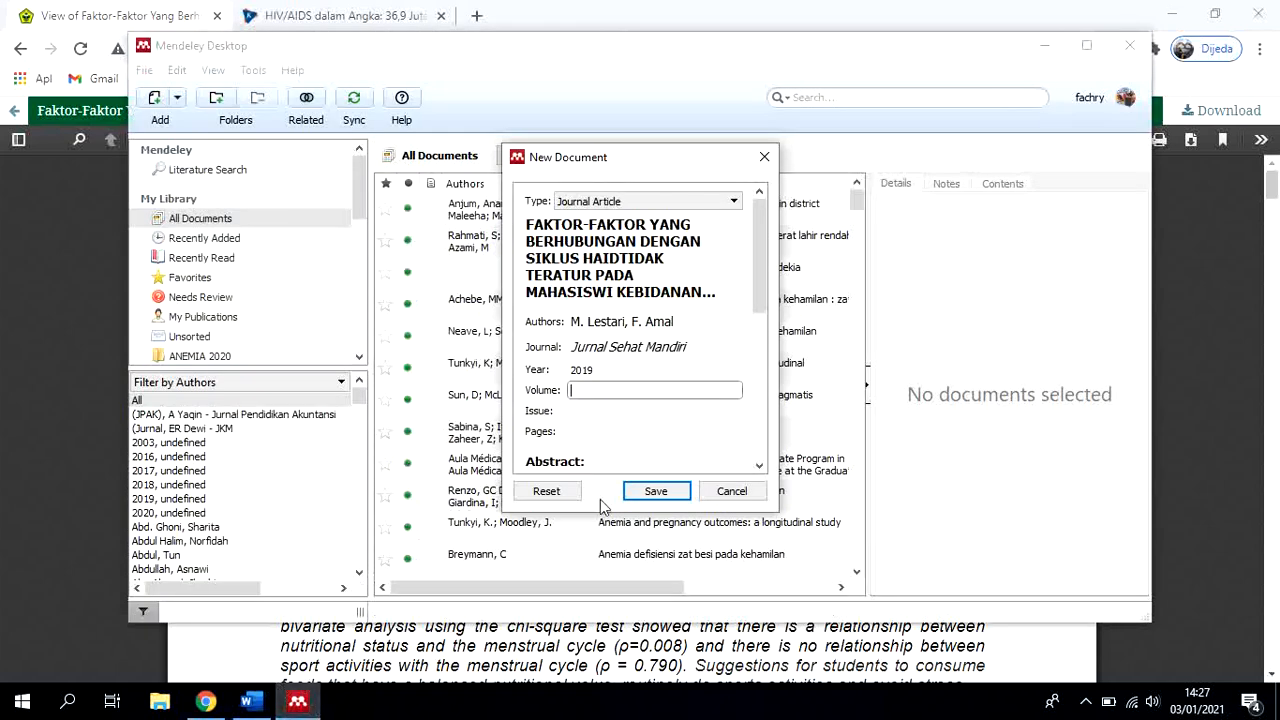
{"action": "key", "text": "ctrl+v"}
Look up the issue number in the PDF header in Chrome and set the Mendeley entry's issue to 2
{"action": "left_click", "coordinate": [622, 411]}
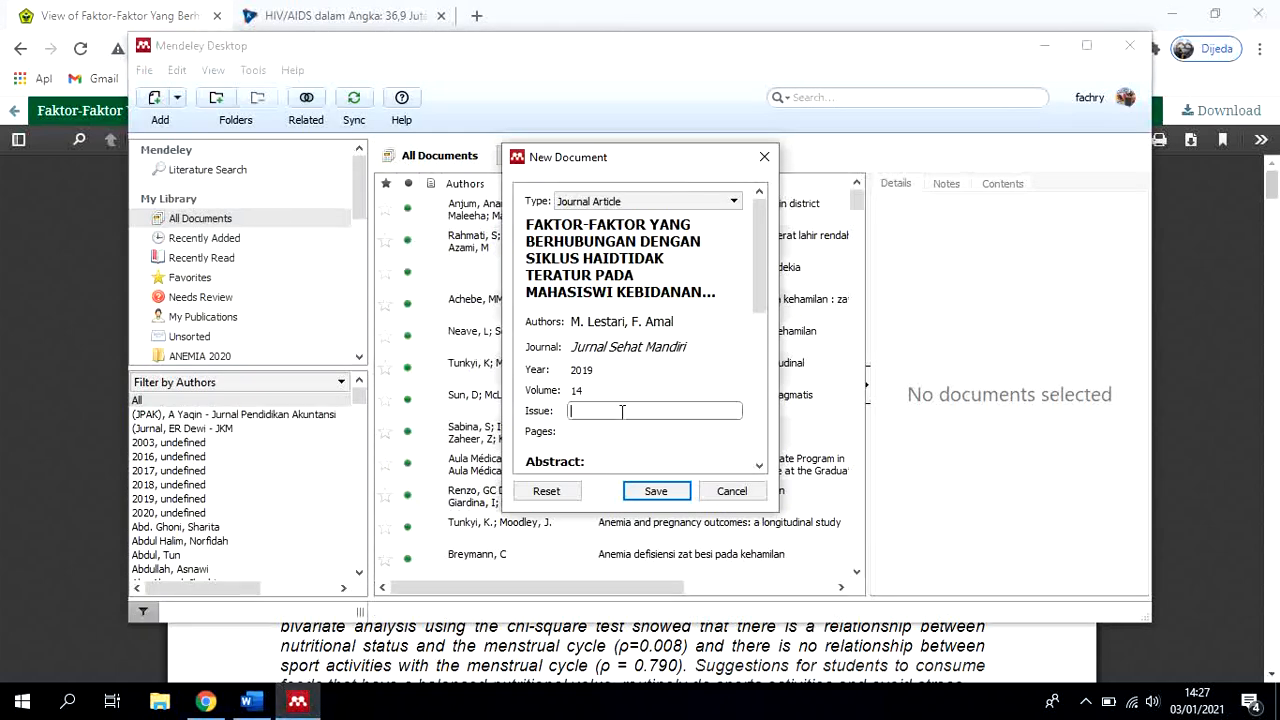
{"action": "left_click", "coordinate": [205, 701]}
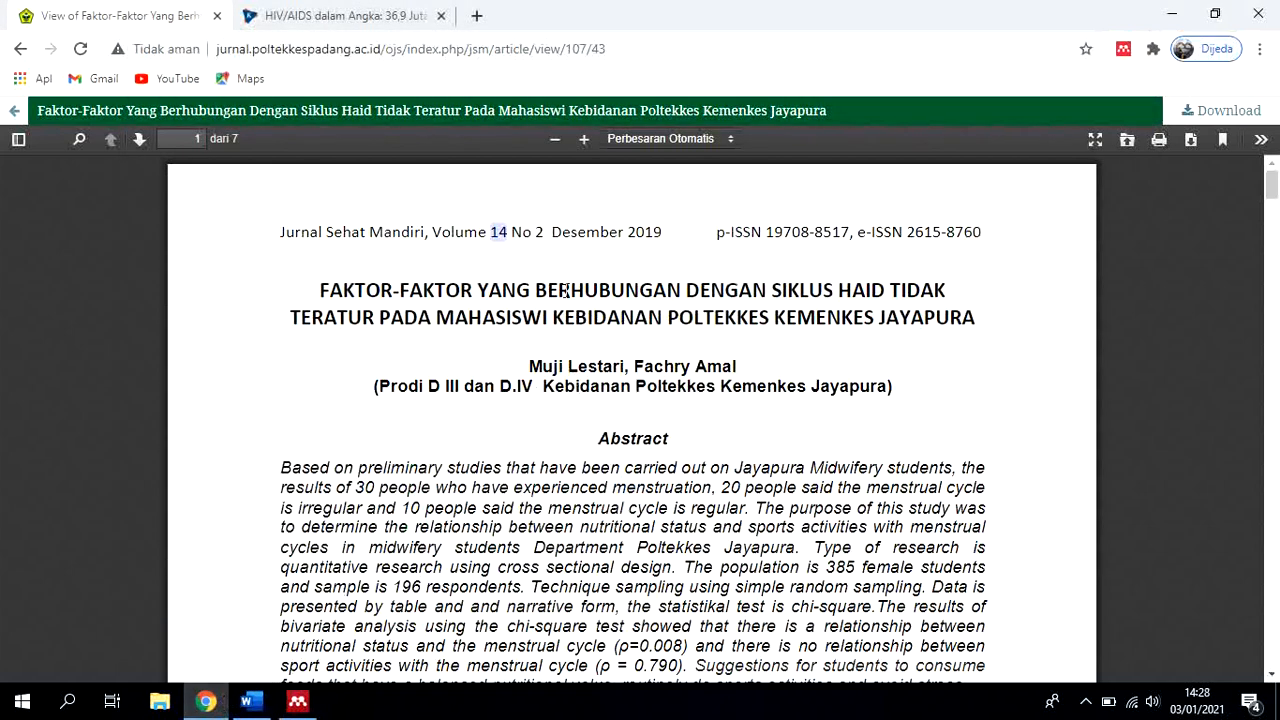
{"action": "left_click", "coordinate": [543, 234]}
{"action": "left_click", "coordinate": [297, 701]}
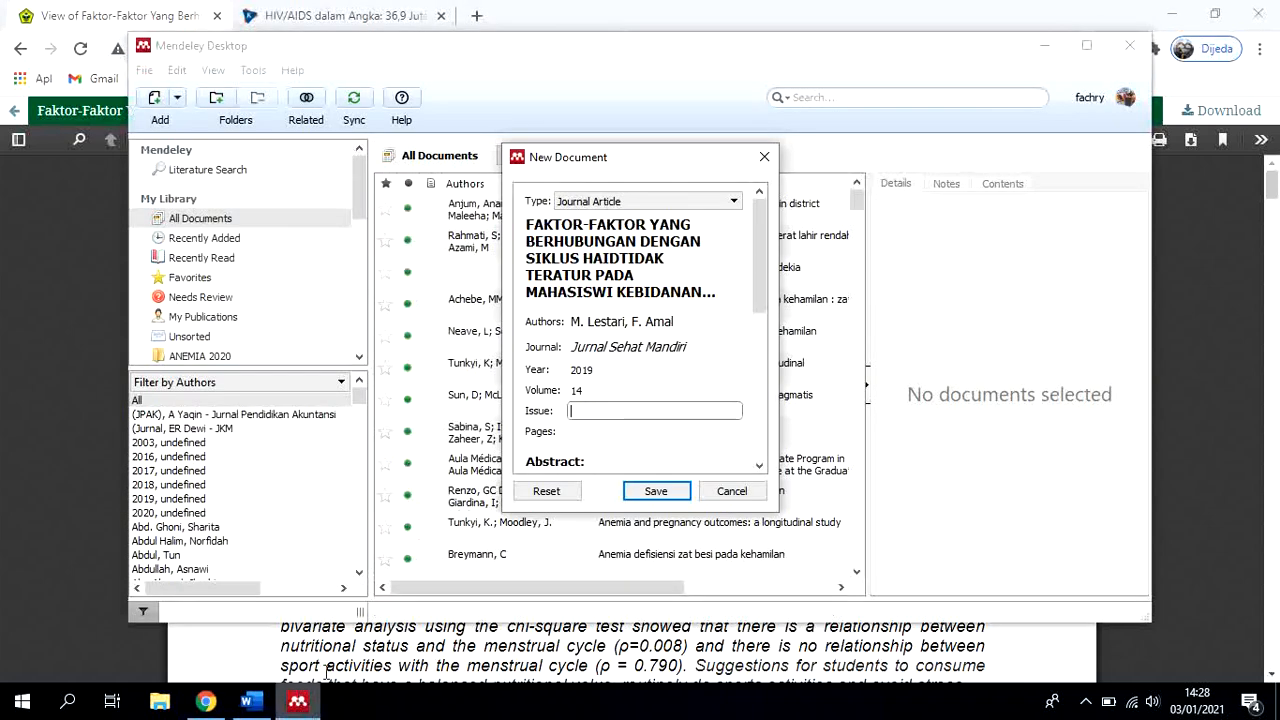
{"action": "left_click", "coordinate": [688, 412]}
{"action": "type", "text": "2"}
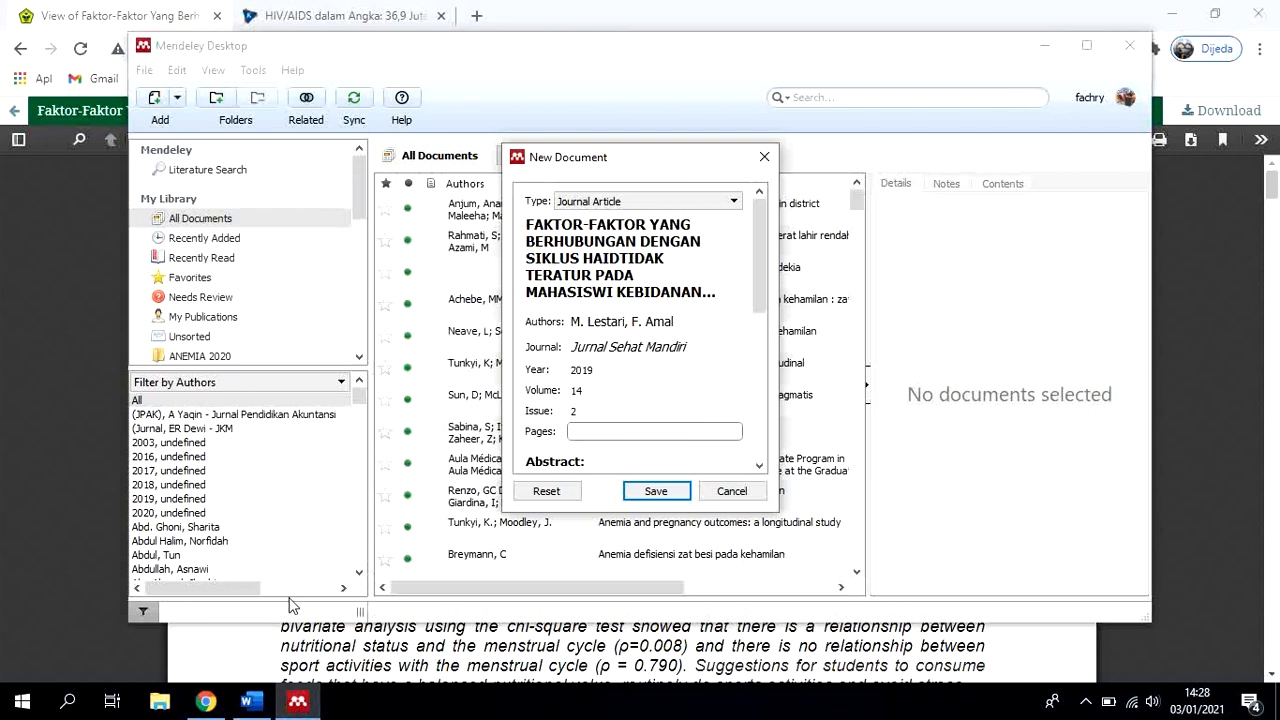
Find the article's first and last page numbers in the PDF footers in Chrome and enter 57-63 as the Mendeley entry's pages
{"action": "left_click", "coordinate": [222, 703]}
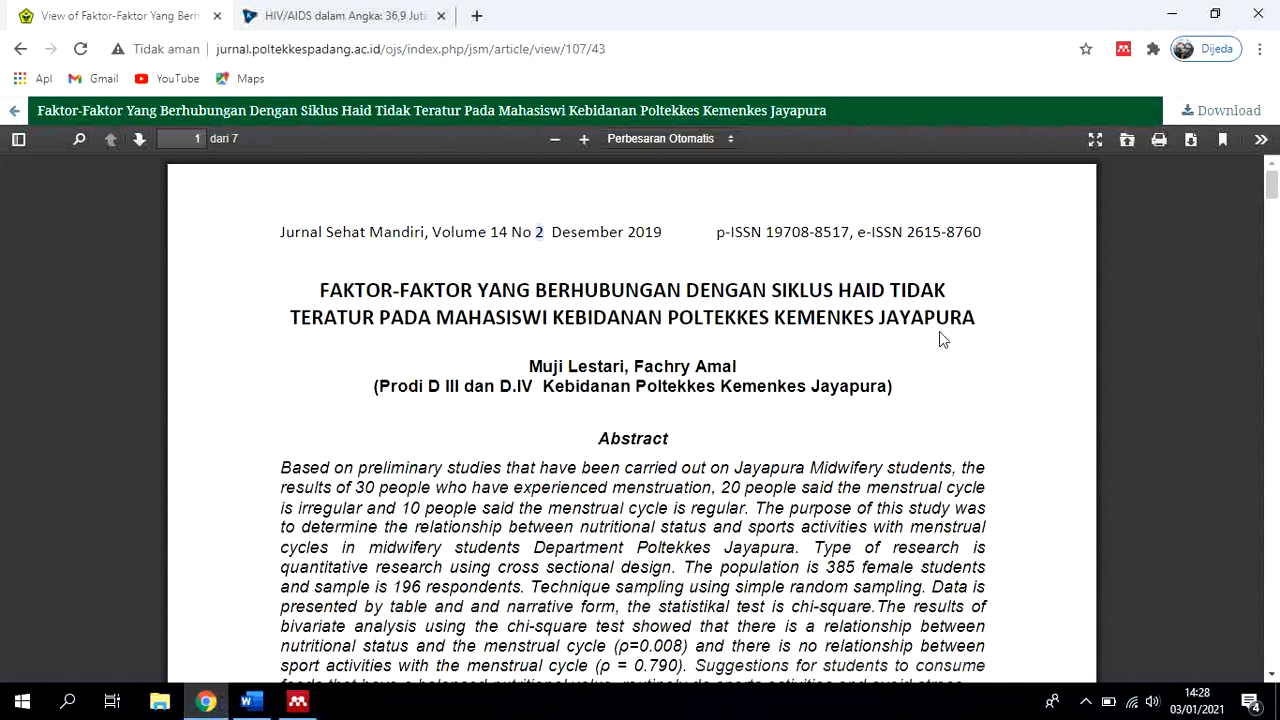
{"action": "scroll", "coordinate": [939, 331], "scroll_direction": "down", "scroll_amount": 10}
{"action": "scroll", "coordinate": [939, 331], "scroll_direction": "down", "scroll_amount": 3}
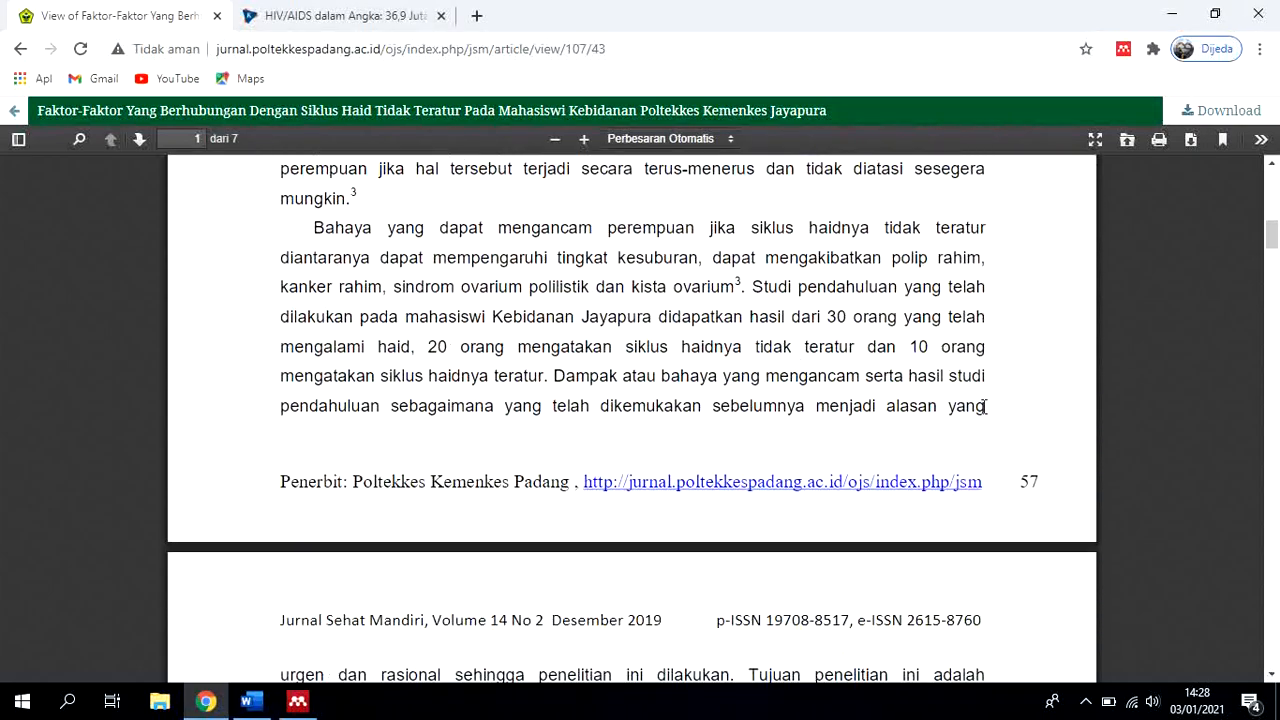
{"action": "scroll", "coordinate": [1004, 422], "scroll_direction": "down", "scroll_amount": 20}
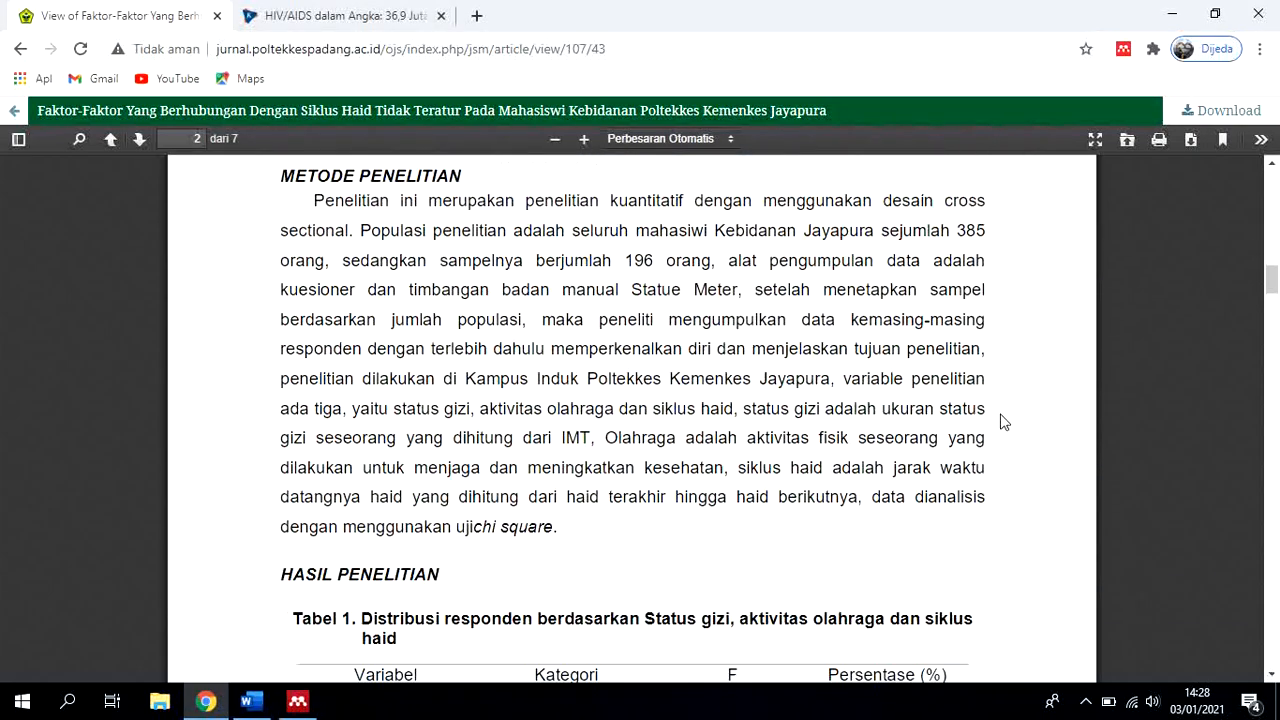
{"action": "scroll", "coordinate": [1004, 422], "scroll_direction": "down", "scroll_amount": 20}
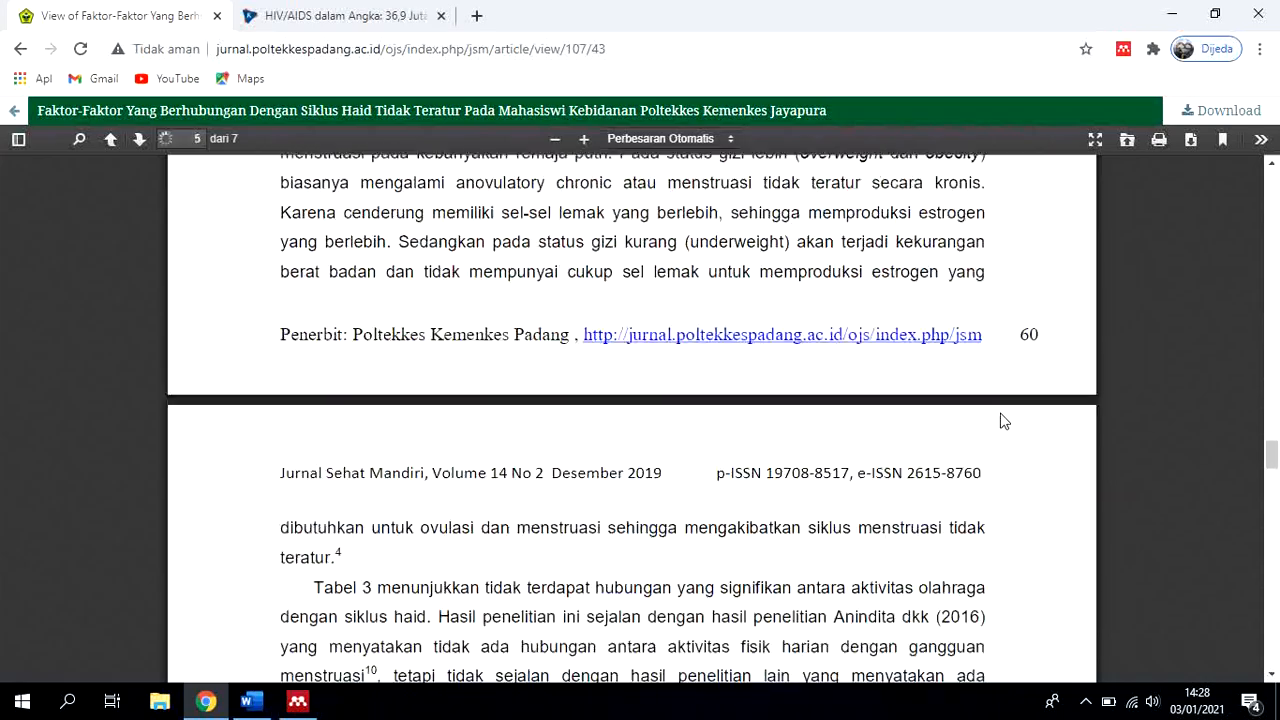
{"action": "scroll", "coordinate": [1004, 422], "scroll_direction": "down", "scroll_amount": 20}
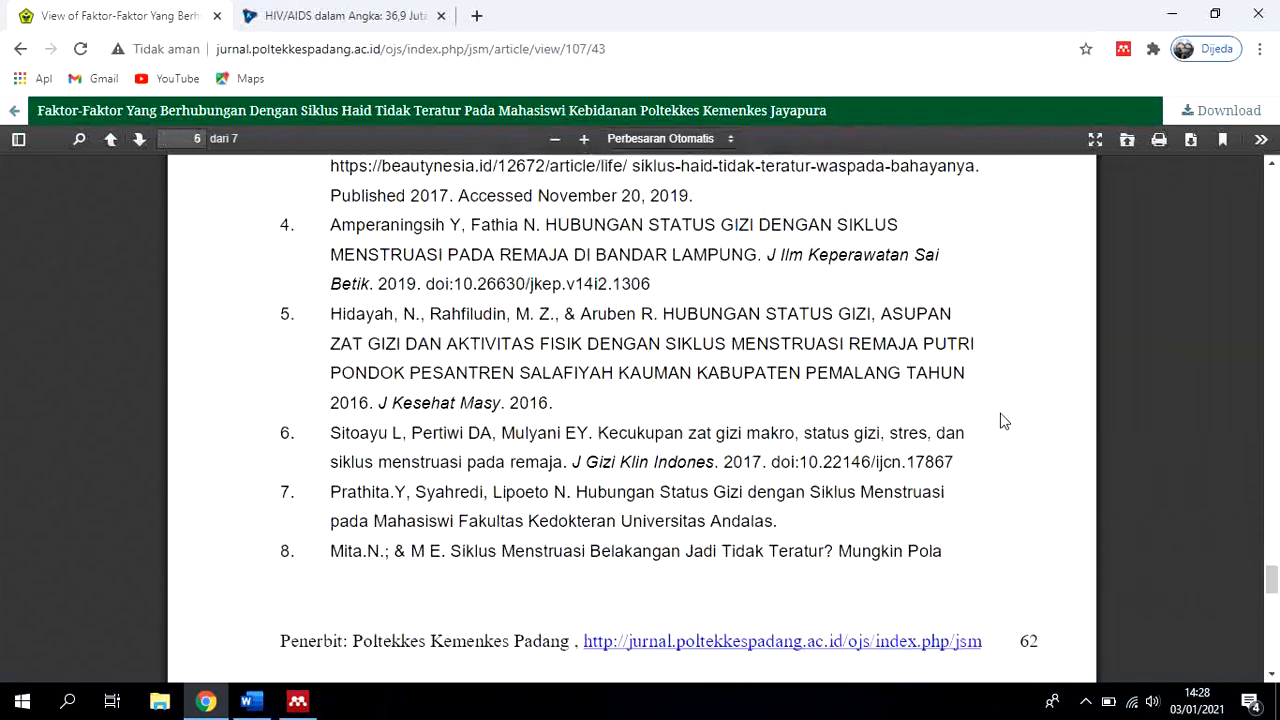
{"action": "scroll", "coordinate": [1004, 422], "scroll_direction": "down", "scroll_amount": 3}
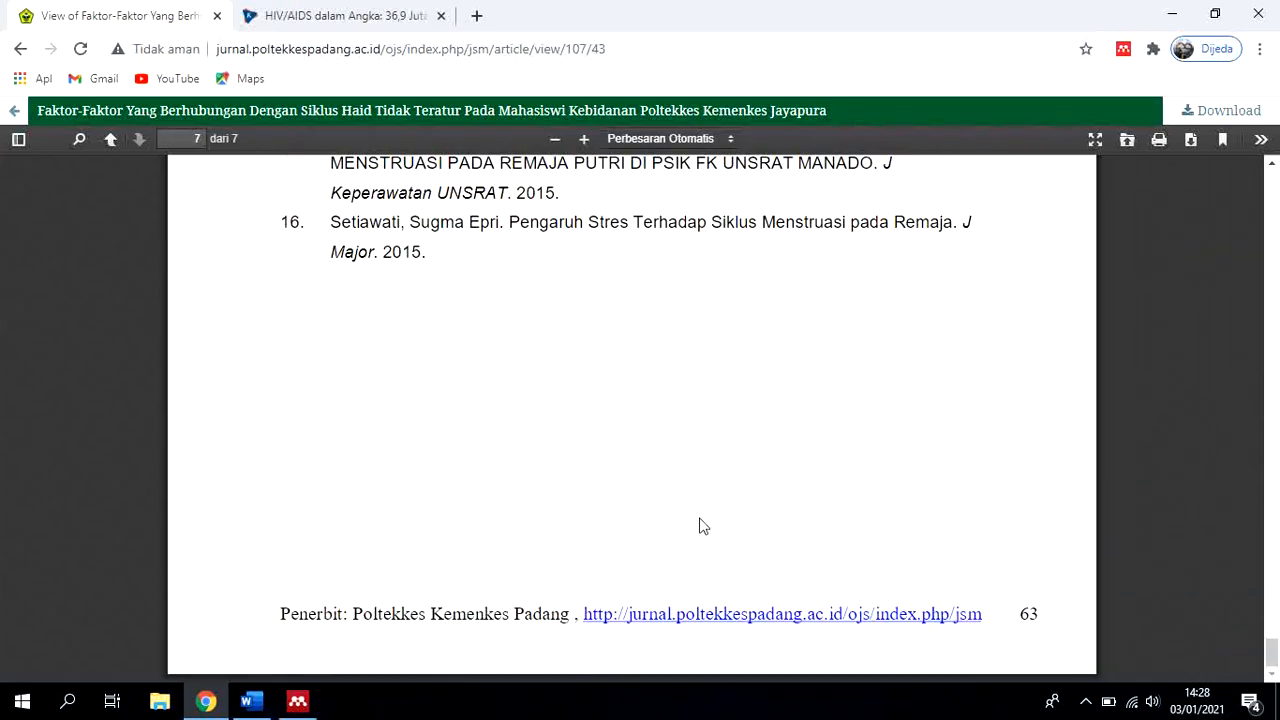
{"action": "left_click", "coordinate": [298, 703]}
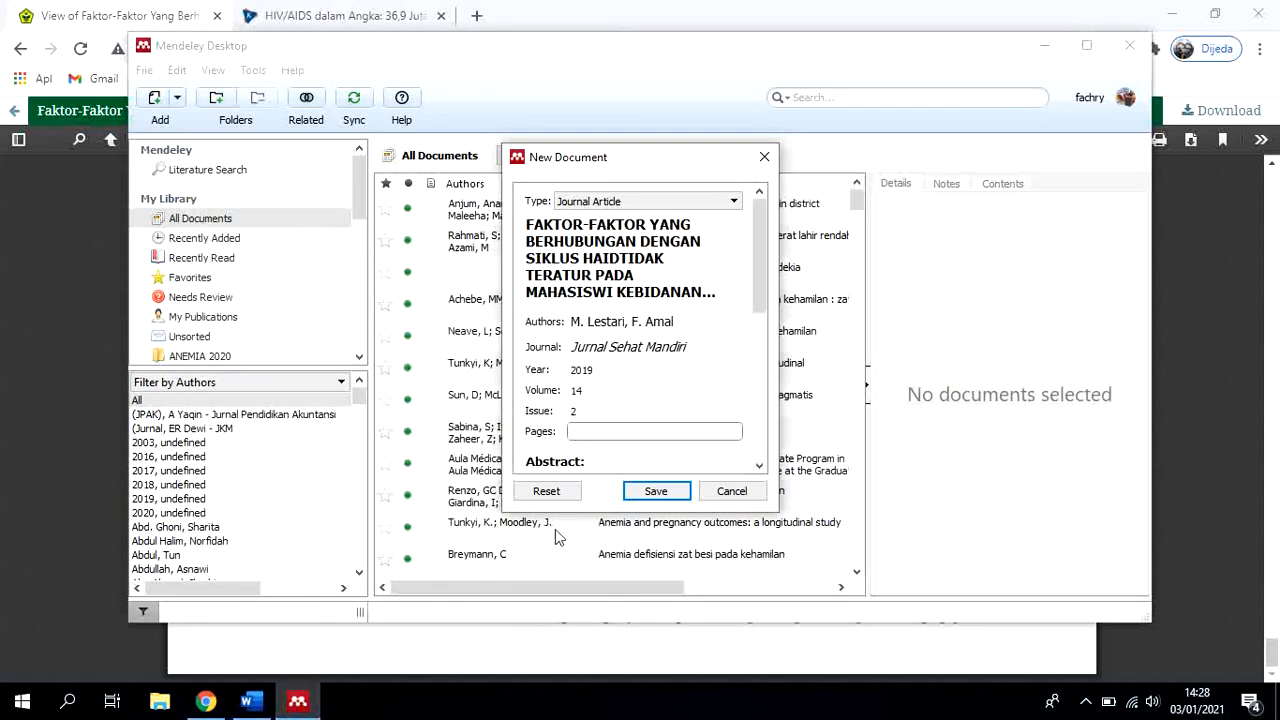
{"action": "type", "text": "57-63"}
Copy the address of the journal link in the PDF footer in Chrome and paste it as the Mendeley entry's URL
{"action": "left_click_drag", "start_coordinate": [757, 289], "coordinate": [757, 358]}
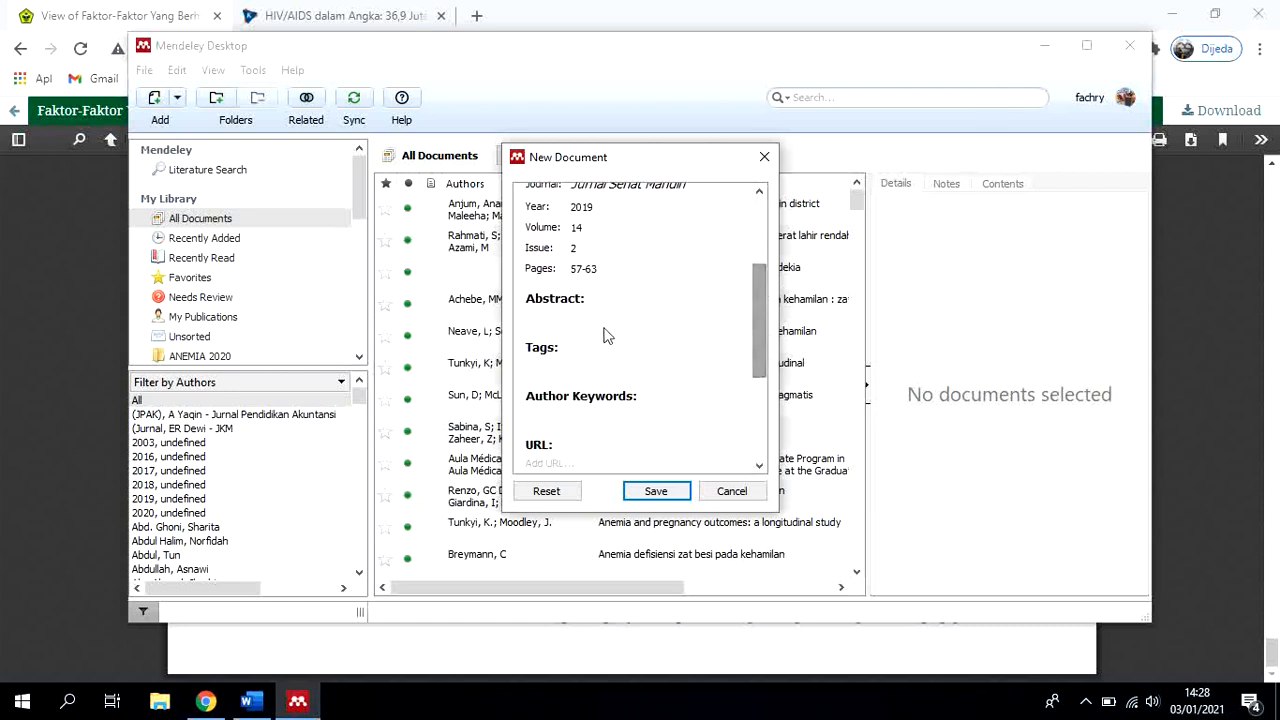
{"action": "left_click", "coordinate": [593, 316]}
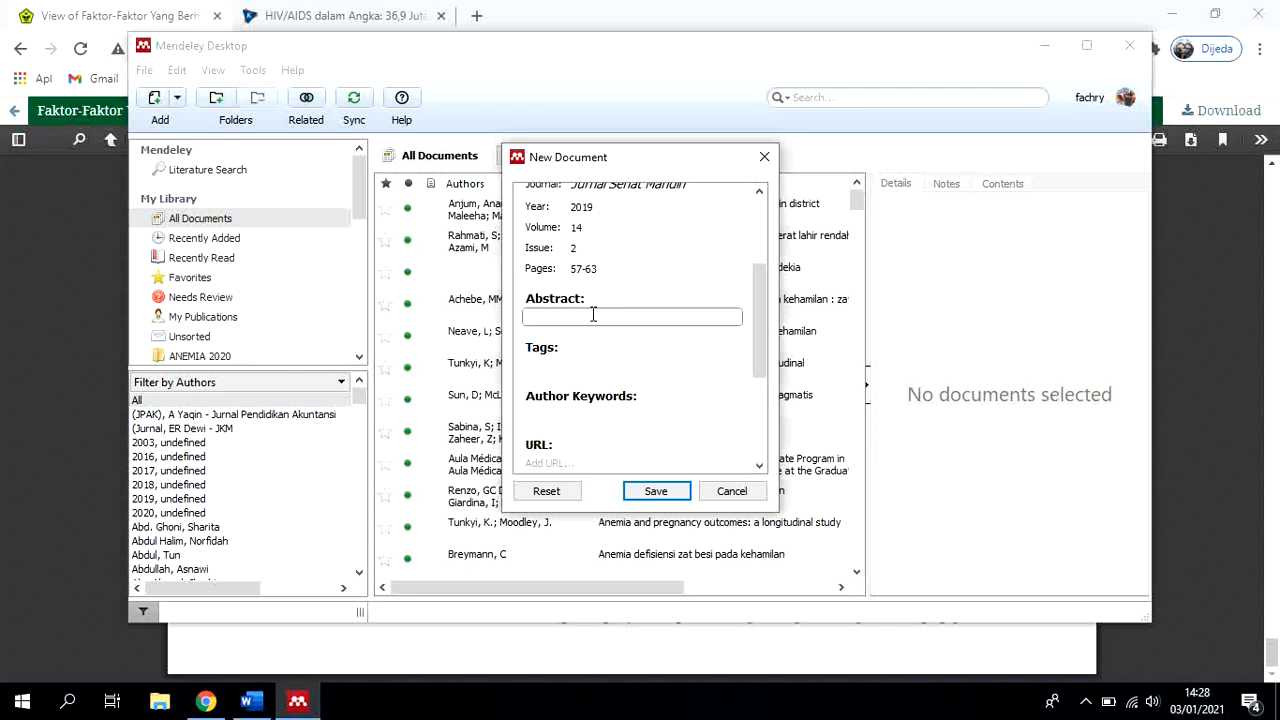
{"action": "scroll", "coordinate": [651, 343], "scroll_direction": "down", "scroll_amount": 1}
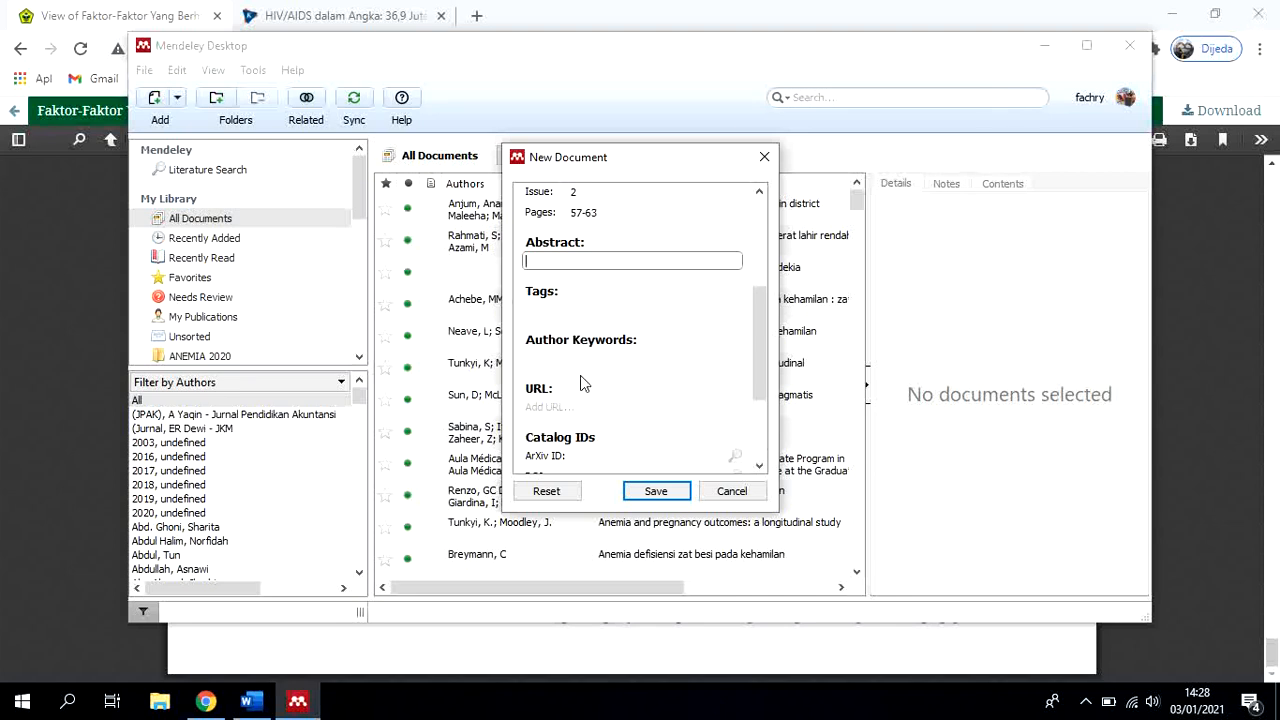
{"action": "left_click", "coordinate": [579, 405]}
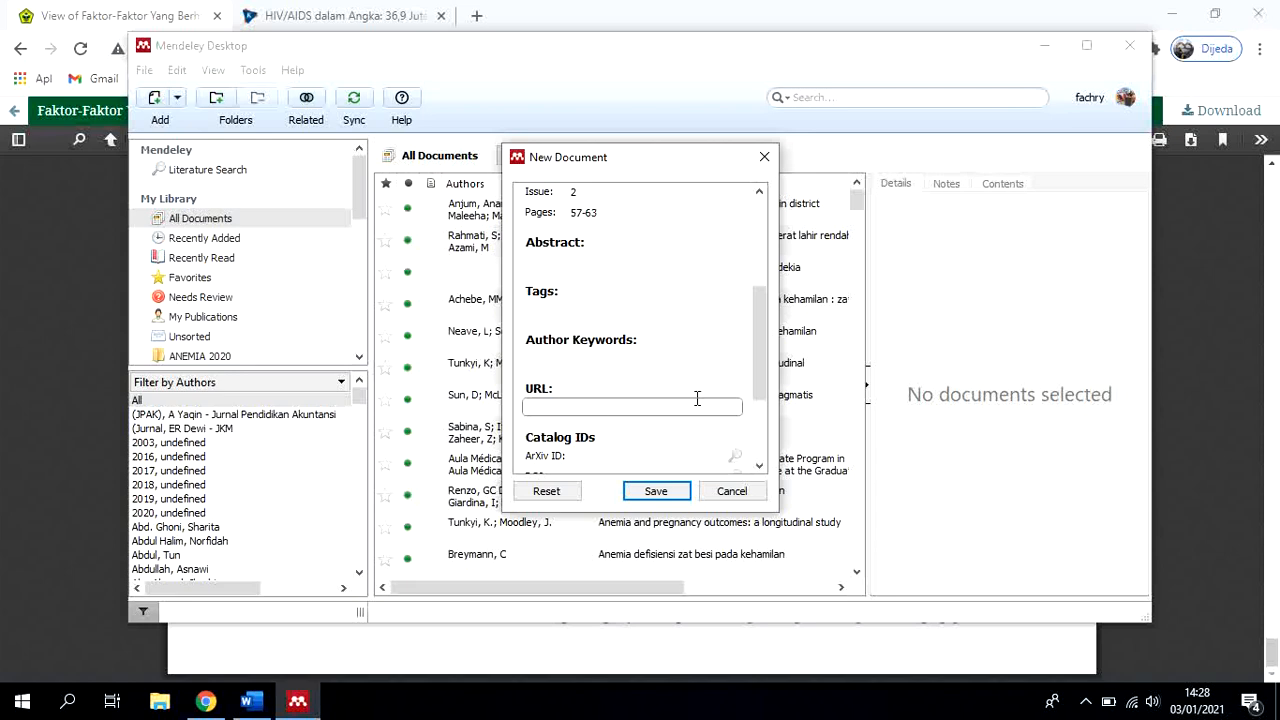
{"action": "left_click", "coordinate": [210, 701]}
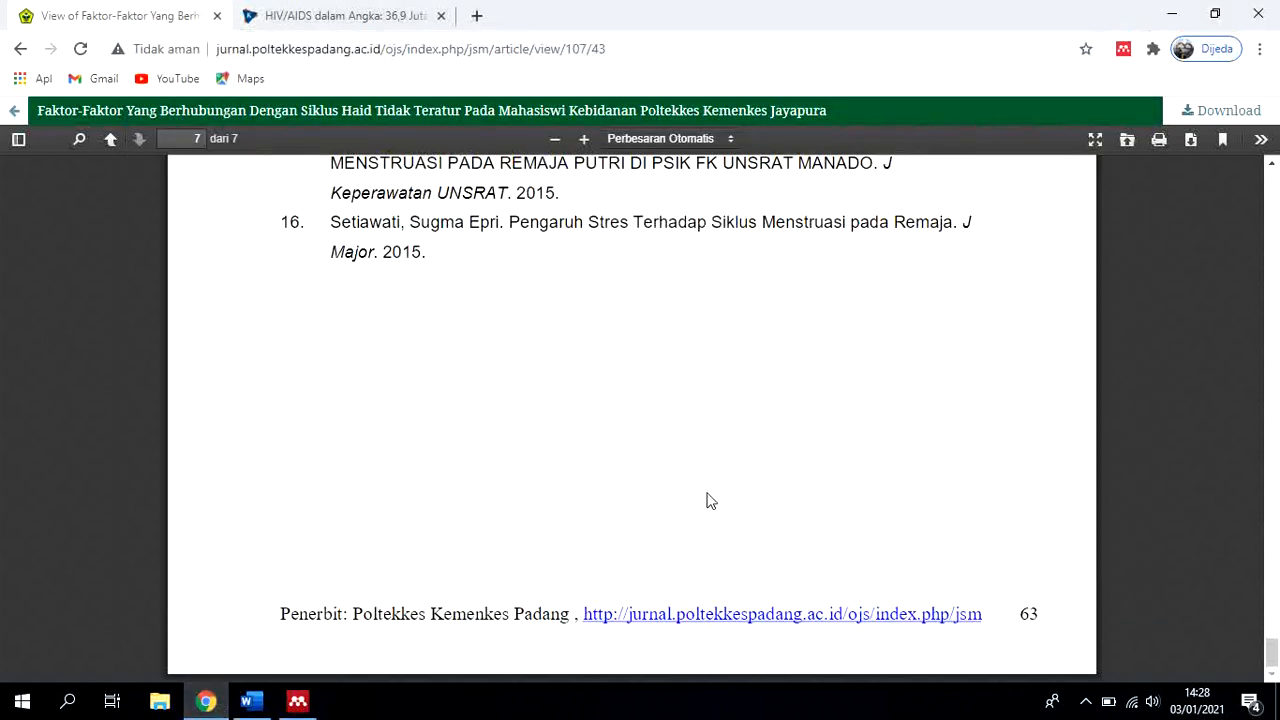
{"action": "right_click", "coordinate": [620, 618]}
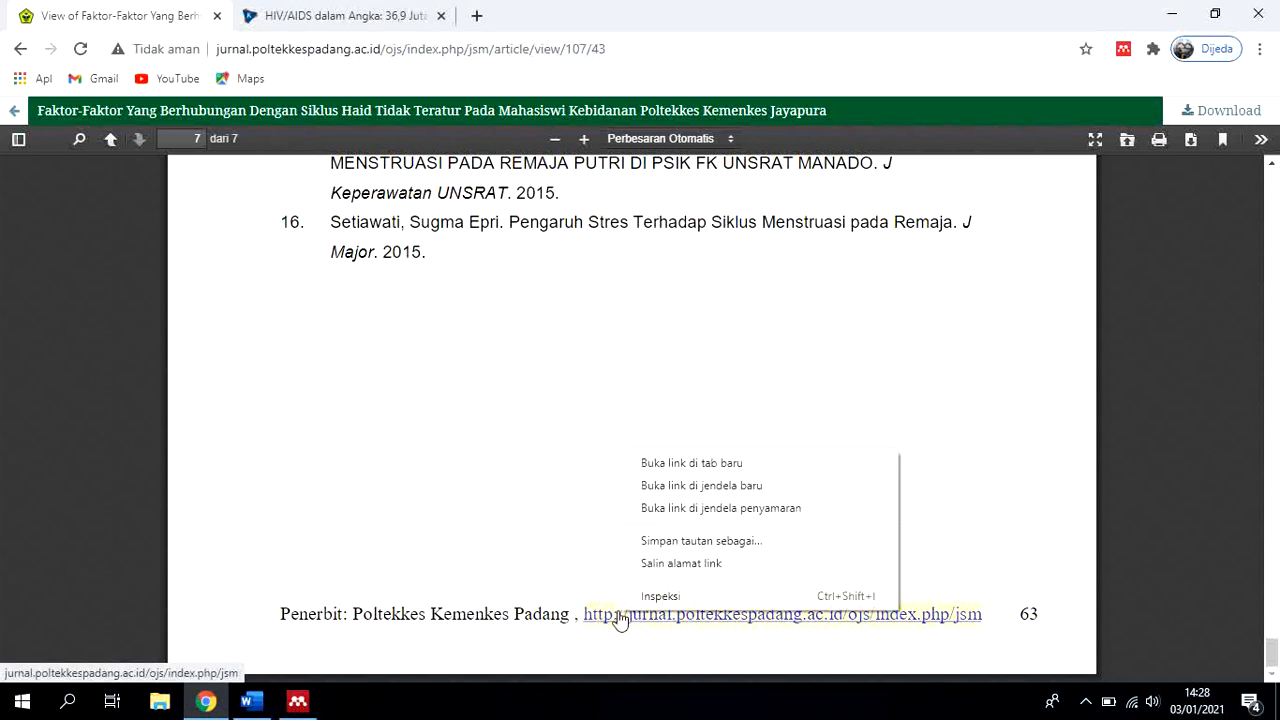
{"action": "left_click", "coordinate": [642, 567]}
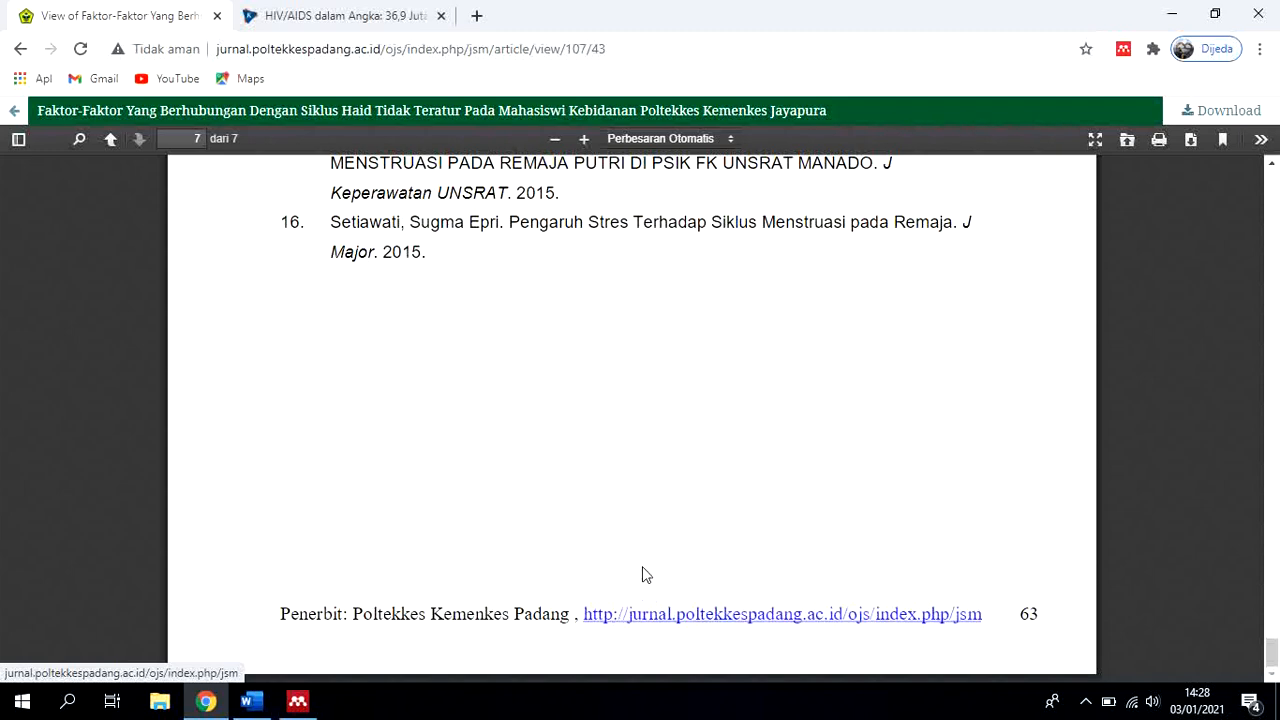
{"action": "left_click", "coordinate": [299, 701]}
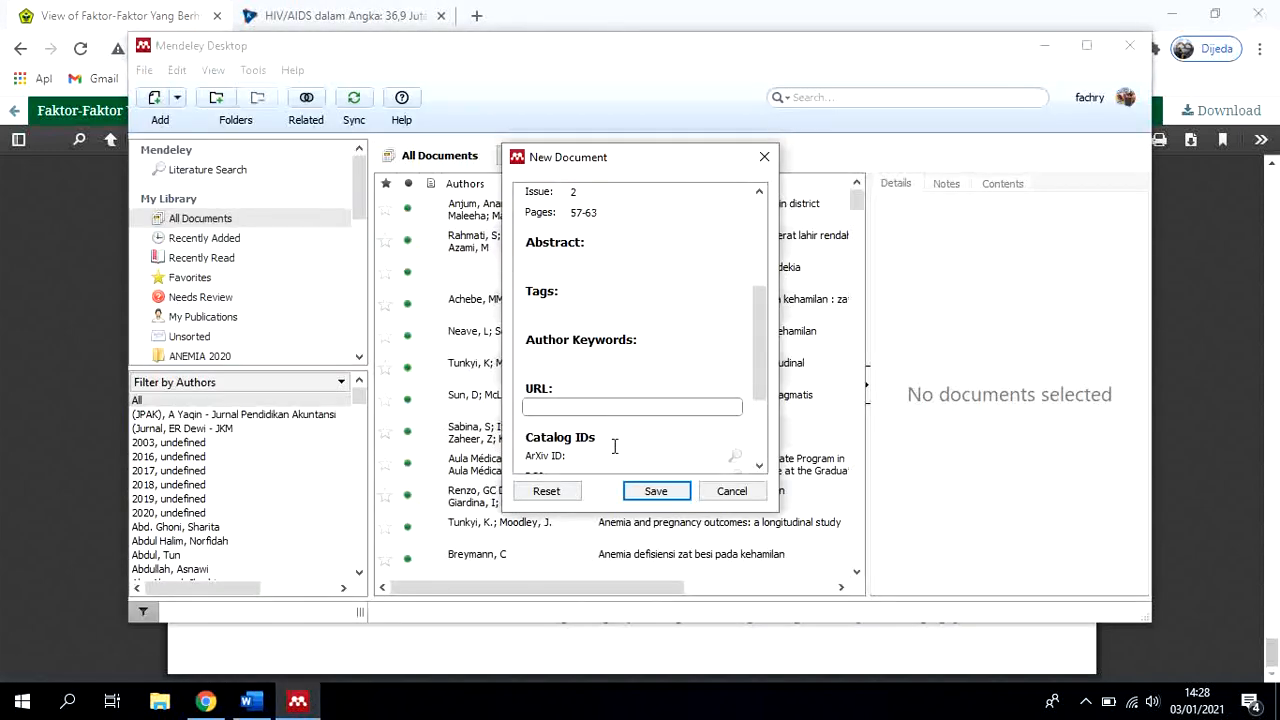
{"action": "key", "text": "ctrl+v"}
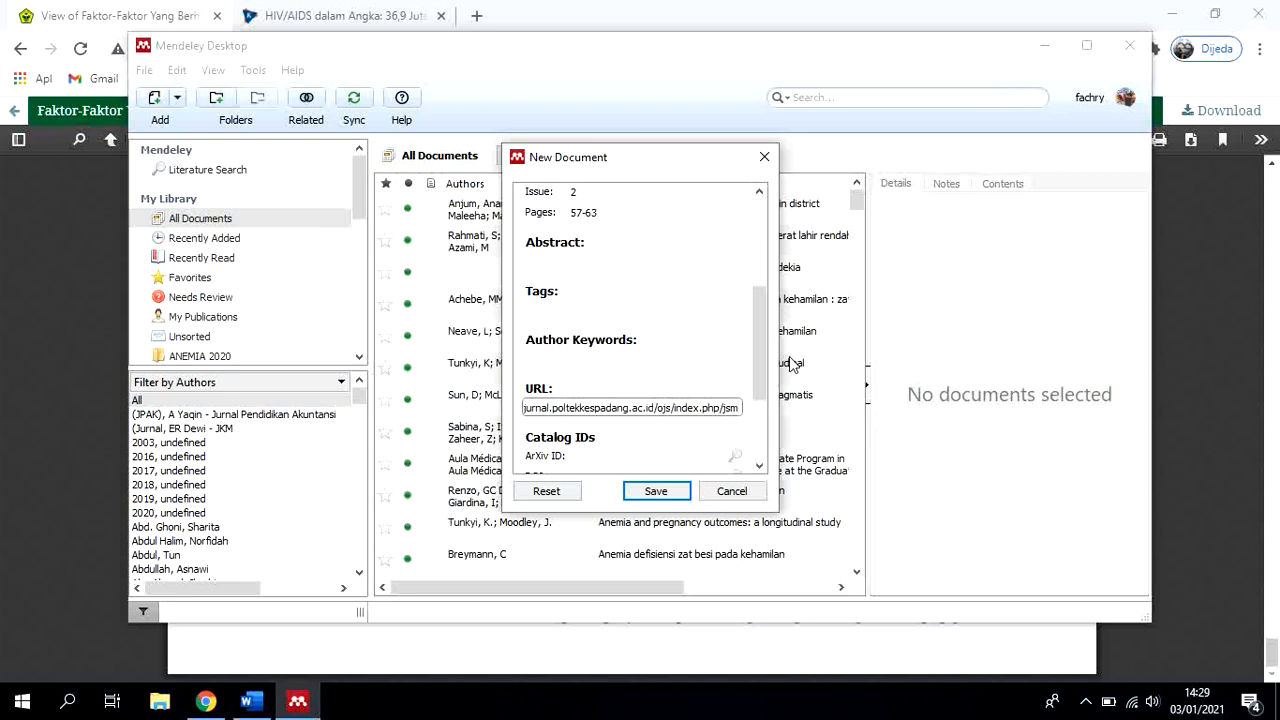
Review all fields of the new journal article entry and save it to the Mendeley library
{"action": "left_click_drag", "start_coordinate": [760, 364], "coordinate": [770, 408]}
{"action": "scroll", "coordinate": [770, 411], "scroll_direction": "down", "scroll_amount": 2}
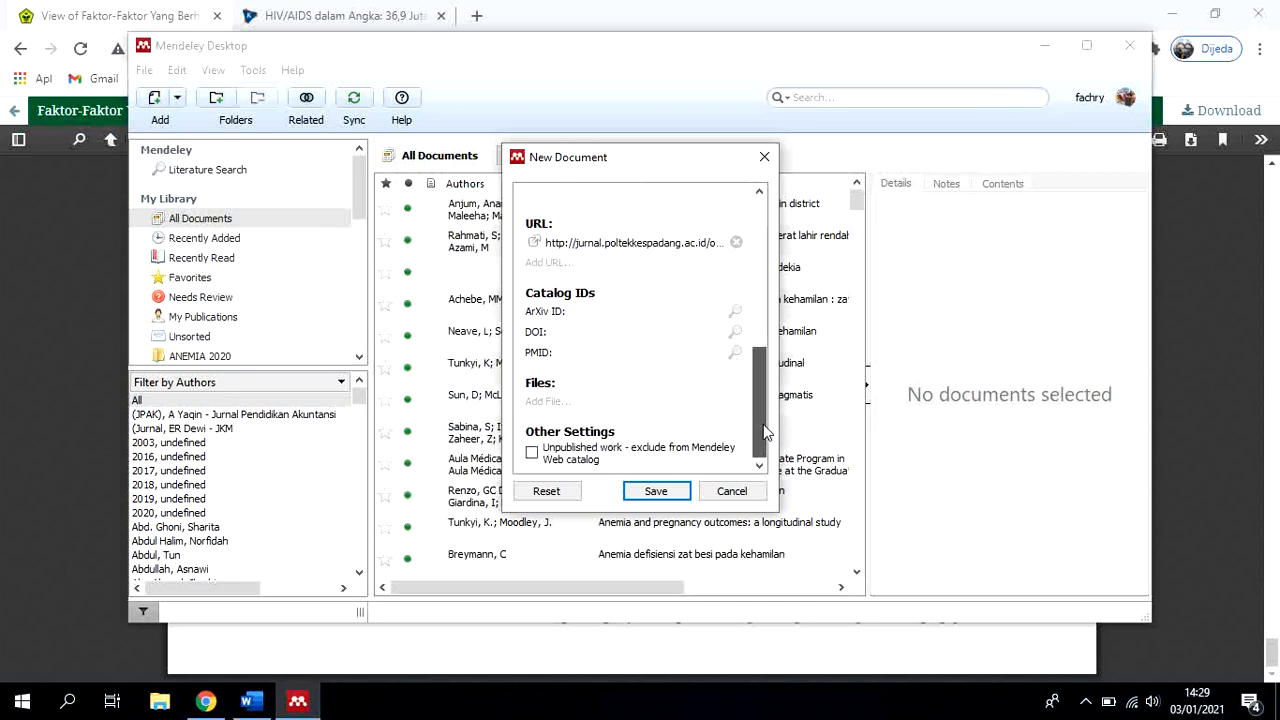
{"action": "left_click_drag", "start_coordinate": [763, 424], "coordinate": [768, 275]}
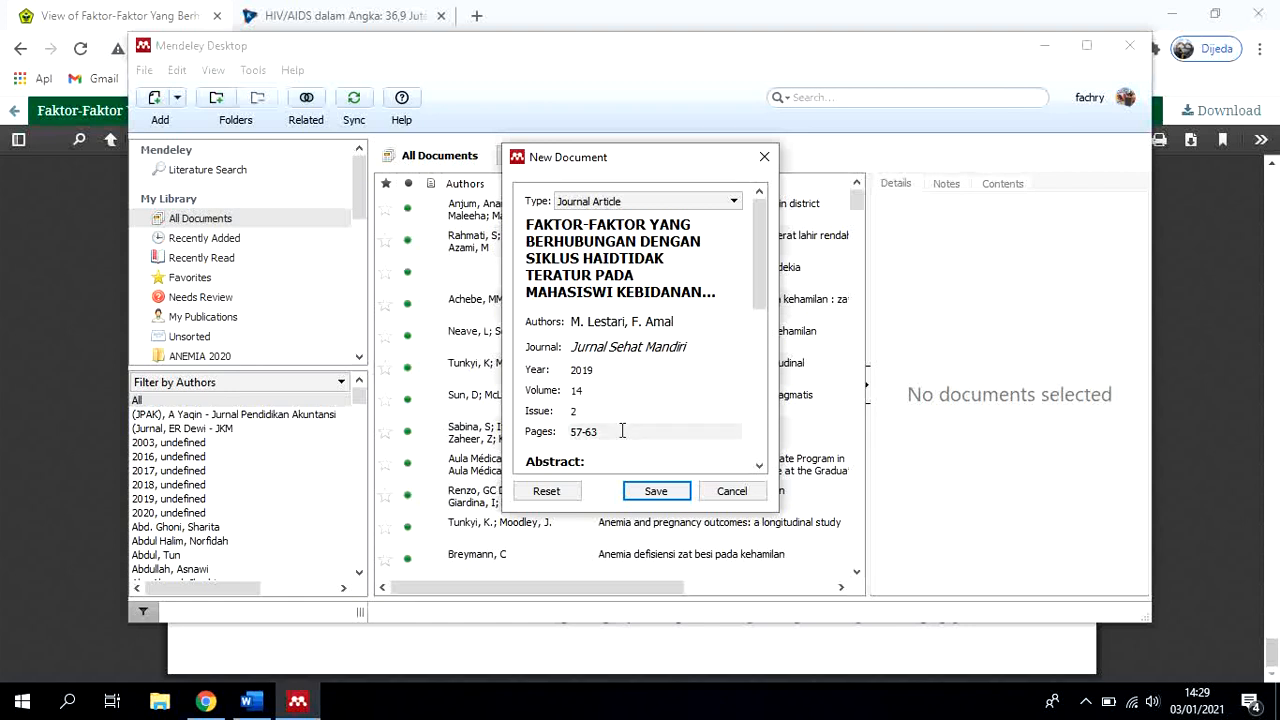
{"action": "scroll", "coordinate": [621, 430], "scroll_direction": "down", "scroll_amount": 3}
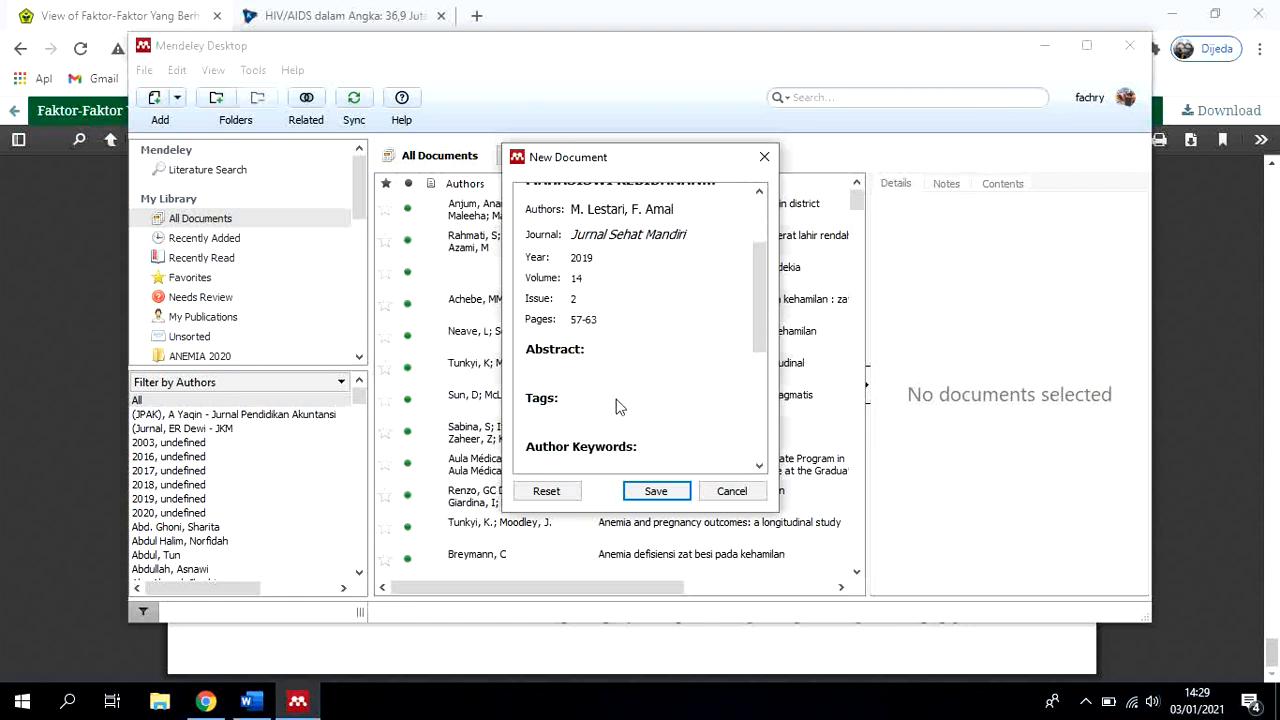
{"action": "scroll", "coordinate": [610, 412], "scroll_direction": "down", "scroll_amount": 2}
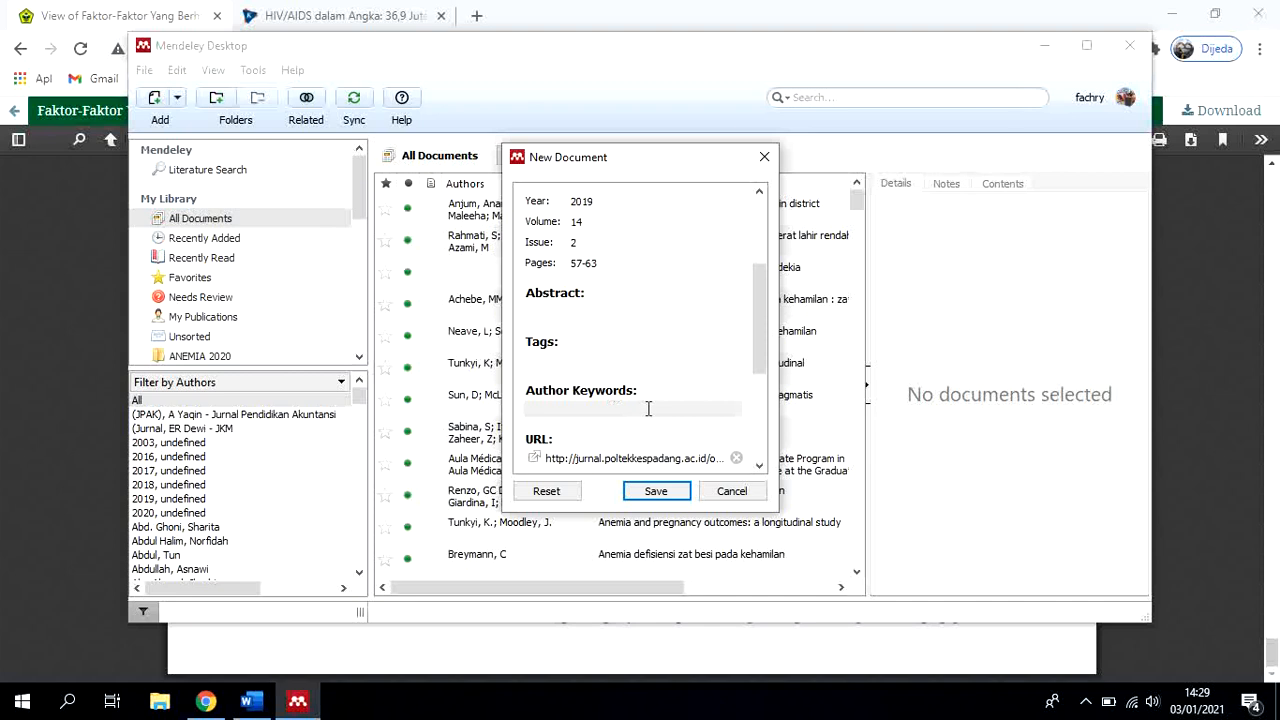
{"action": "scroll", "coordinate": [640, 415], "scroll_direction": "down", "scroll_amount": 2}
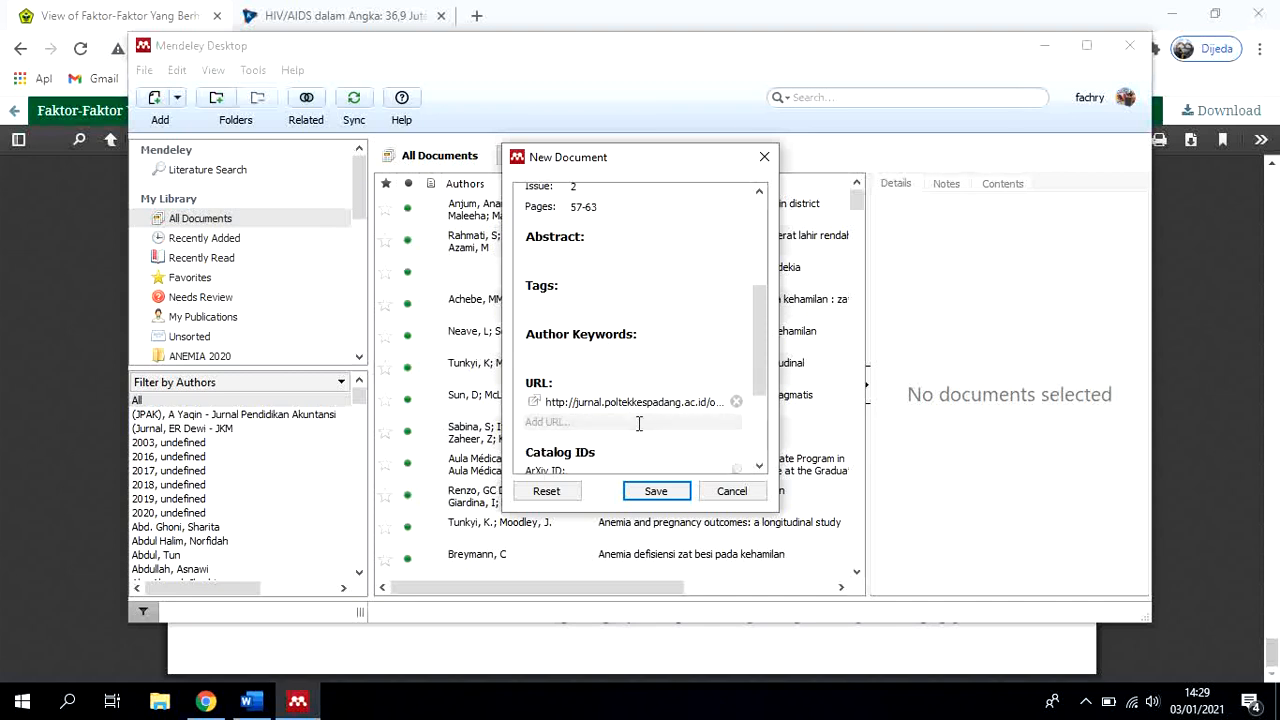
{"action": "scroll", "coordinate": [637, 420], "scroll_direction": "down", "scroll_amount": 2}
{"action": "scroll", "coordinate": [639, 424], "scroll_direction": "down", "scroll_amount": 2}
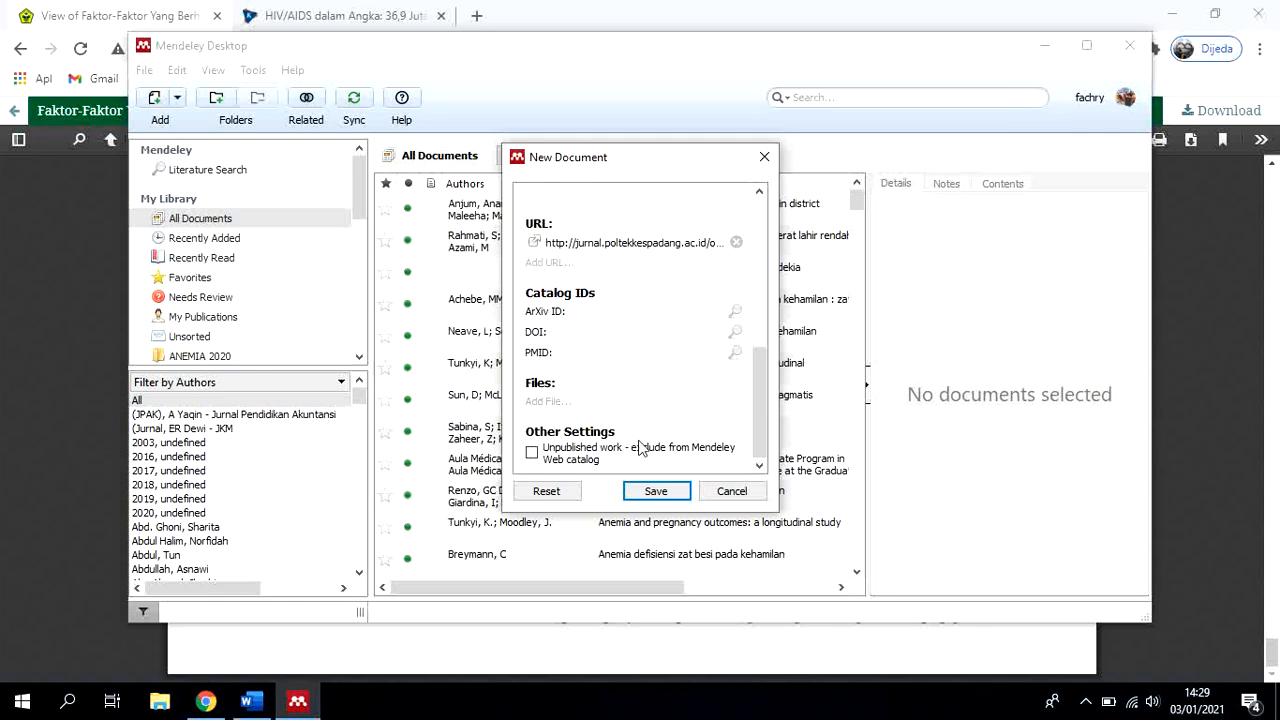
{"action": "left_click", "coordinate": [645, 491]}
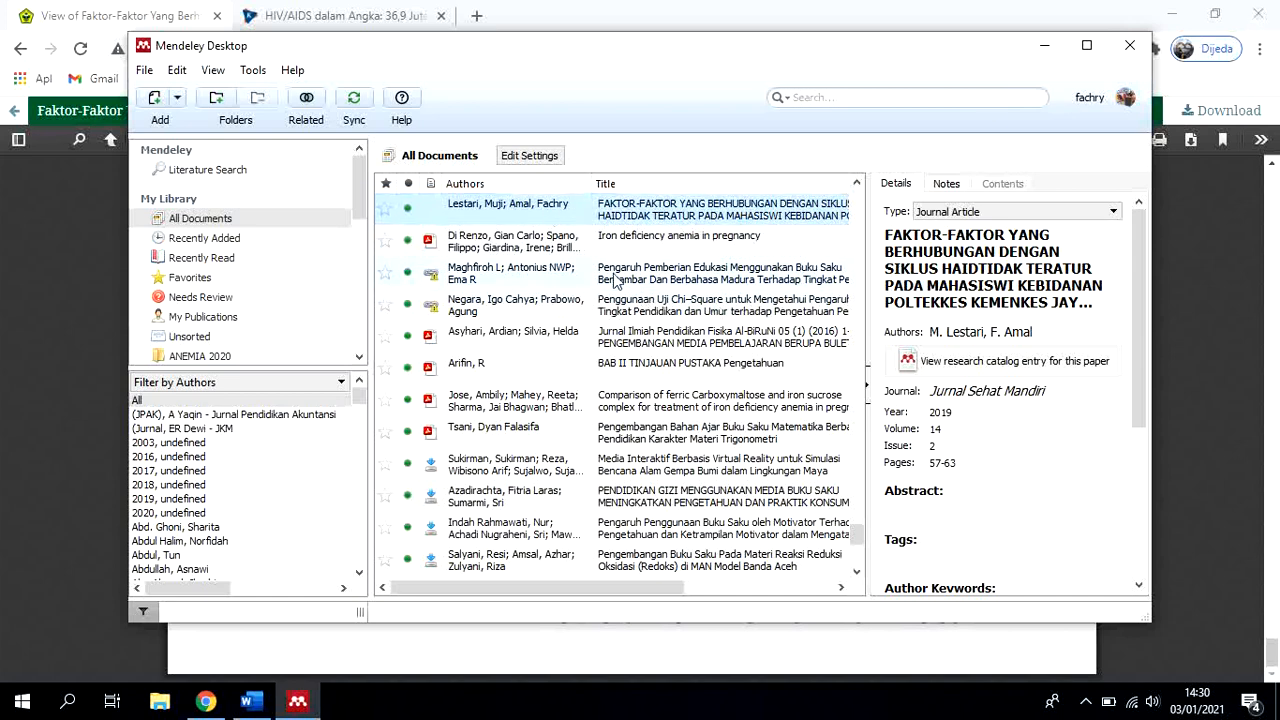
{"action": "scroll", "coordinate": [1060, 333], "scroll_direction": "down", "scroll_amount": 3}
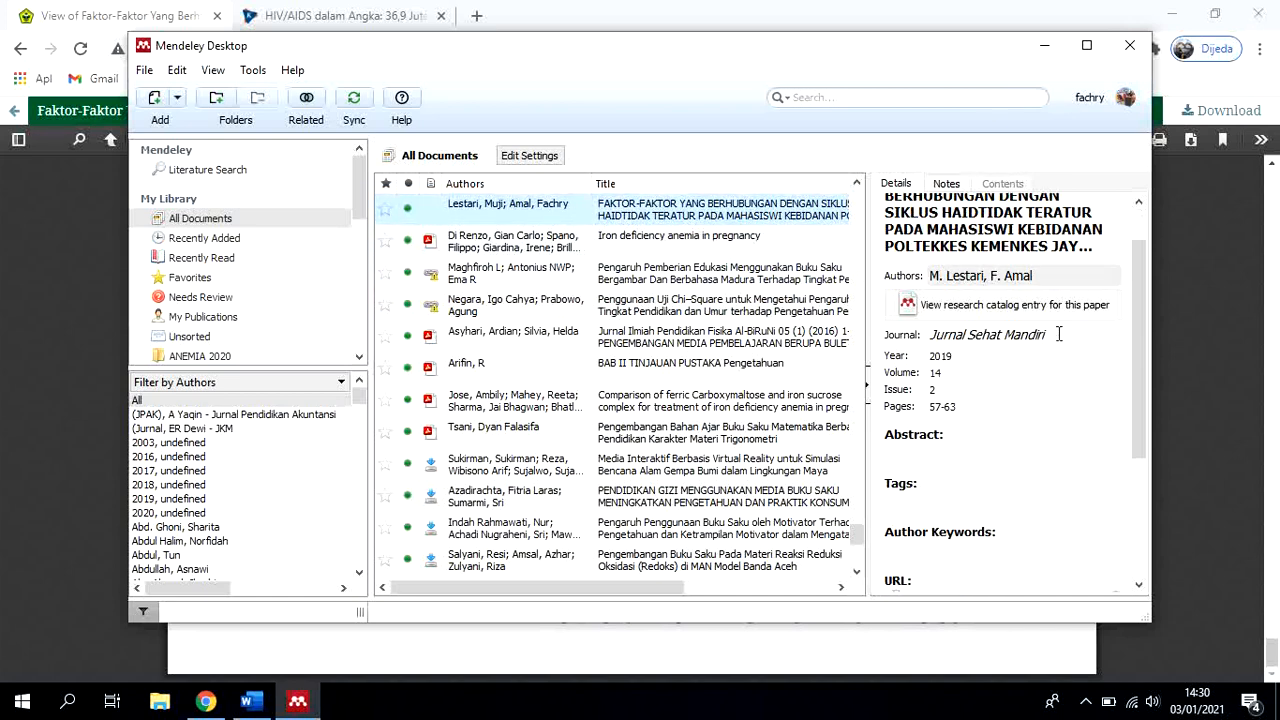
Switch to Word and insert a Mendeley citation of the newly added Jurnal Sehat Mandiri article into the blank document
{"action": "scroll", "coordinate": [1060, 333], "scroll_direction": "down", "scroll_amount": 3}
{"action": "scroll", "coordinate": [1058, 350], "scroll_direction": "up", "scroll_amount": 5}
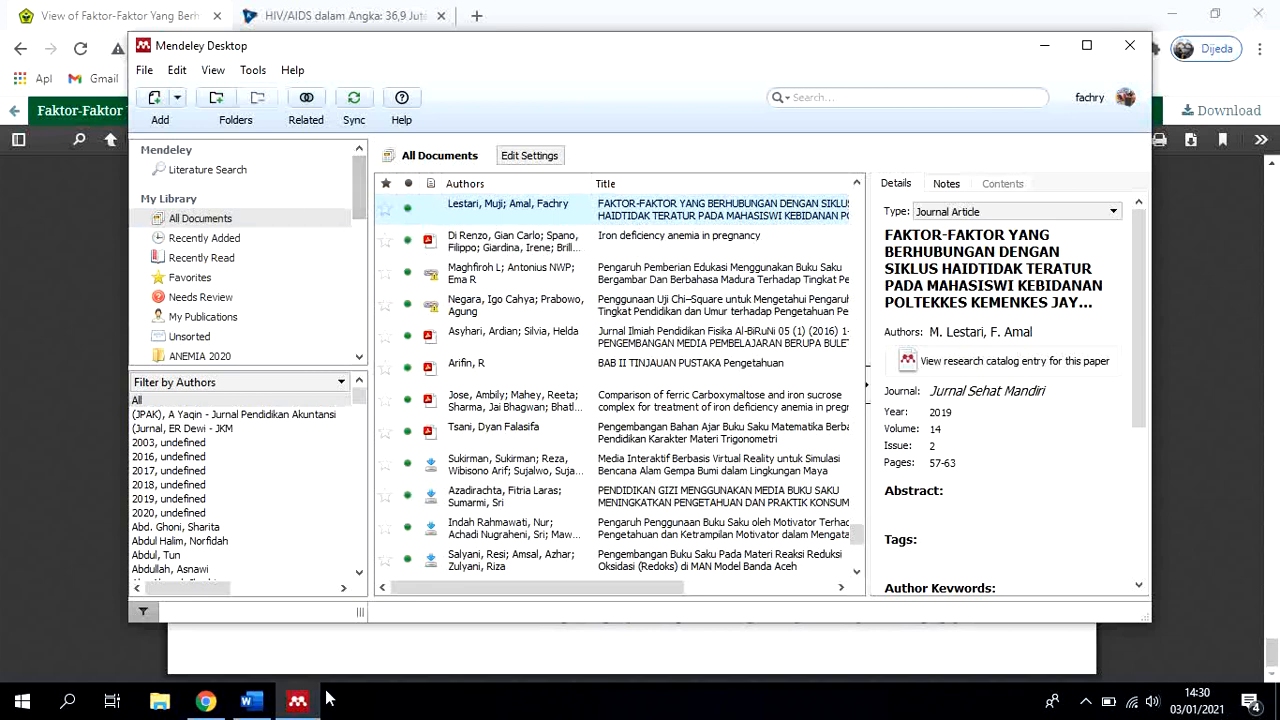
{"action": "left_click", "coordinate": [261, 705]}
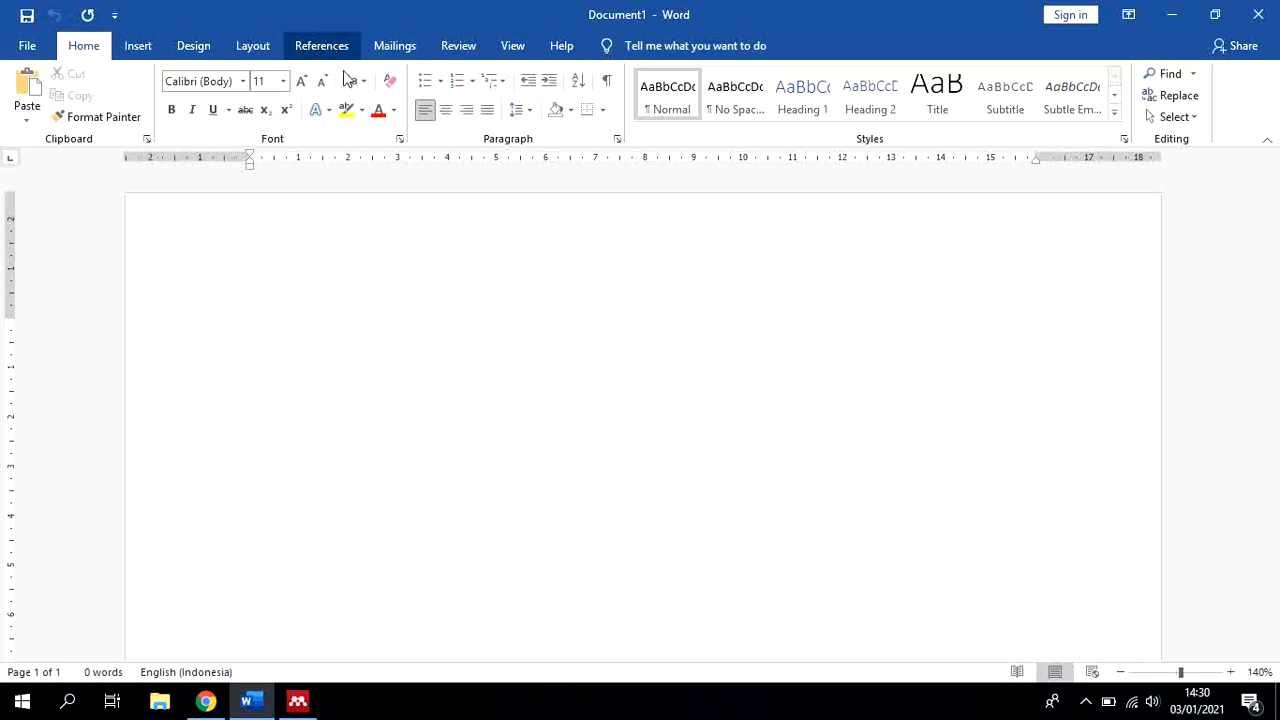
{"action": "left_click", "coordinate": [321, 46]}
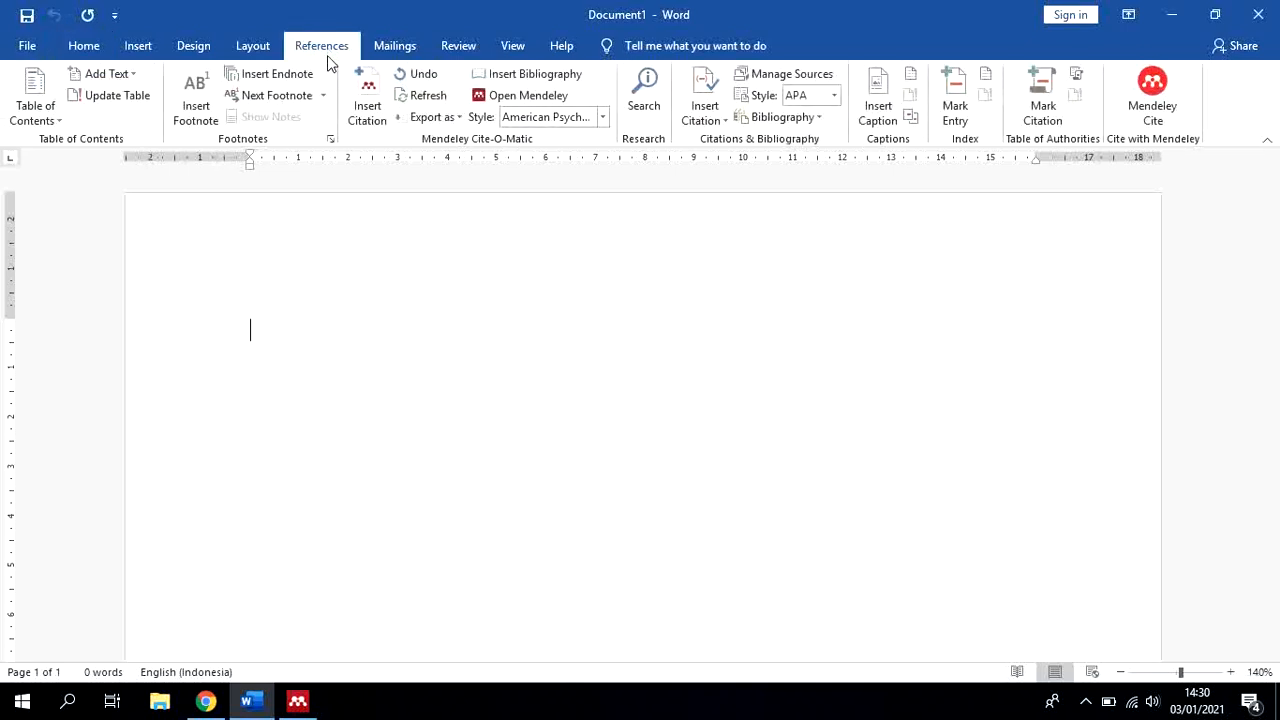
{"action": "left_click", "coordinate": [367, 112]}
{"action": "left_click", "coordinate": [410, 361]}
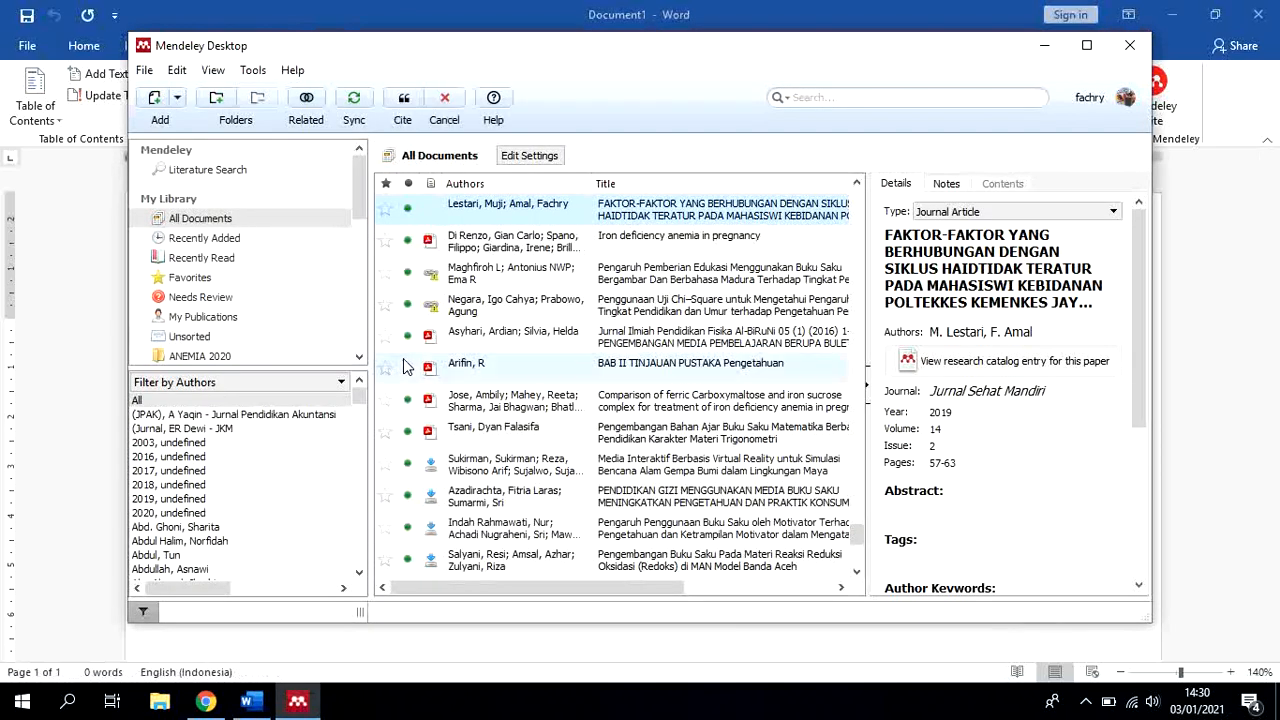
{"action": "left_click", "coordinate": [404, 100]}
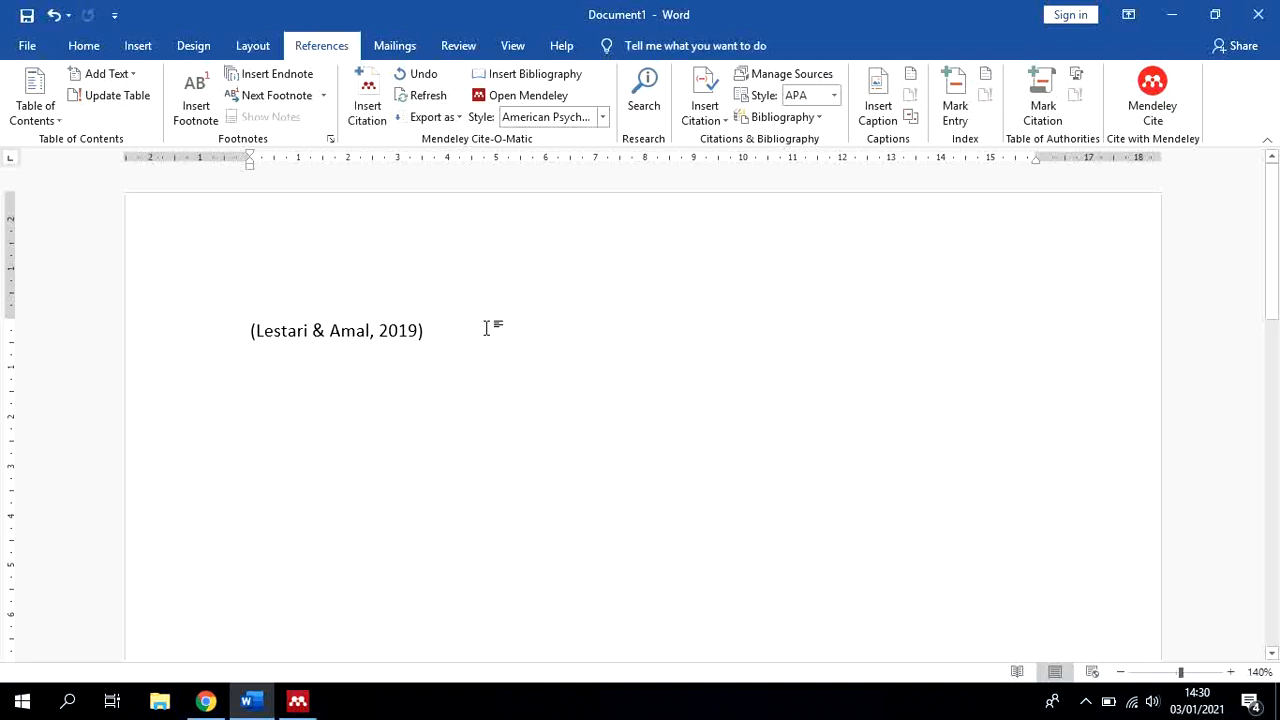
Insert the Mendeley bibliography two lines below the citation in the document
{"action": "key", "text": "Return"}
{"action": "key", "text": "Return"}
{"action": "left_click", "coordinate": [525, 75]}
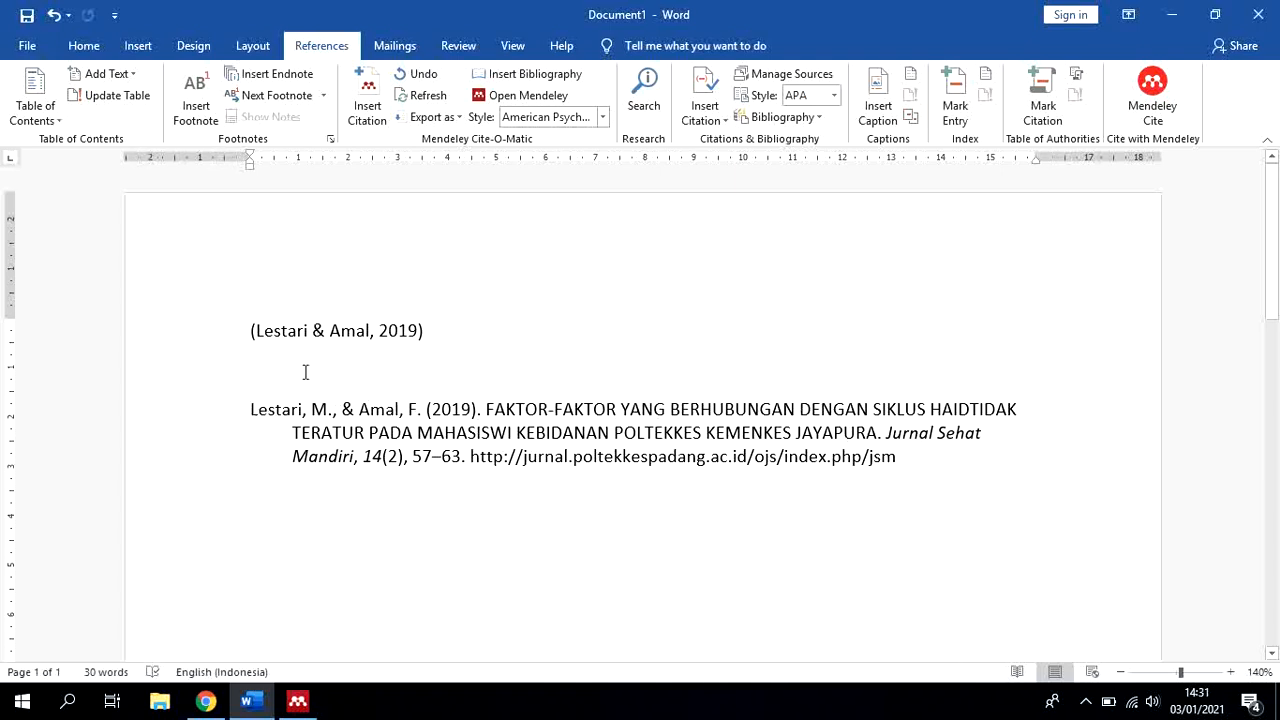
Switch to Mendeley Desktop and create a new library folder named BAB I
{"action": "left_click", "coordinate": [297, 707]}
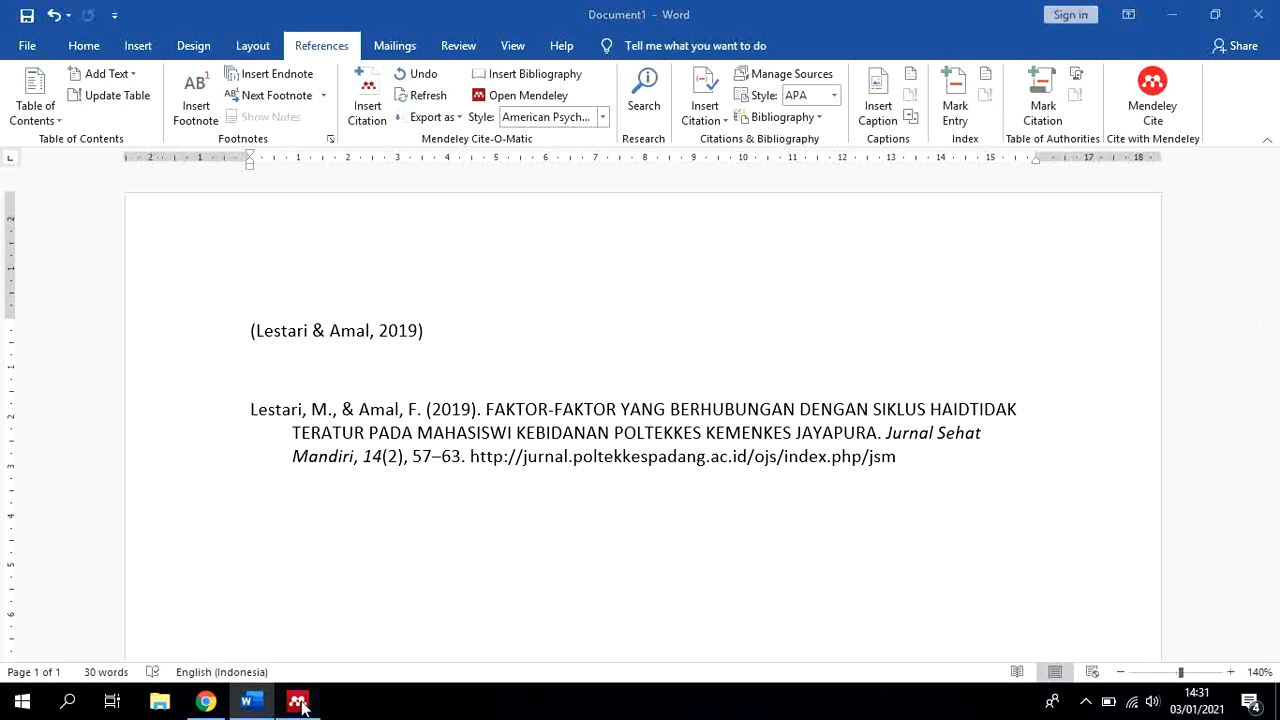
{"action": "left_click_drag", "start_coordinate": [361, 195], "coordinate": [360, 322]}
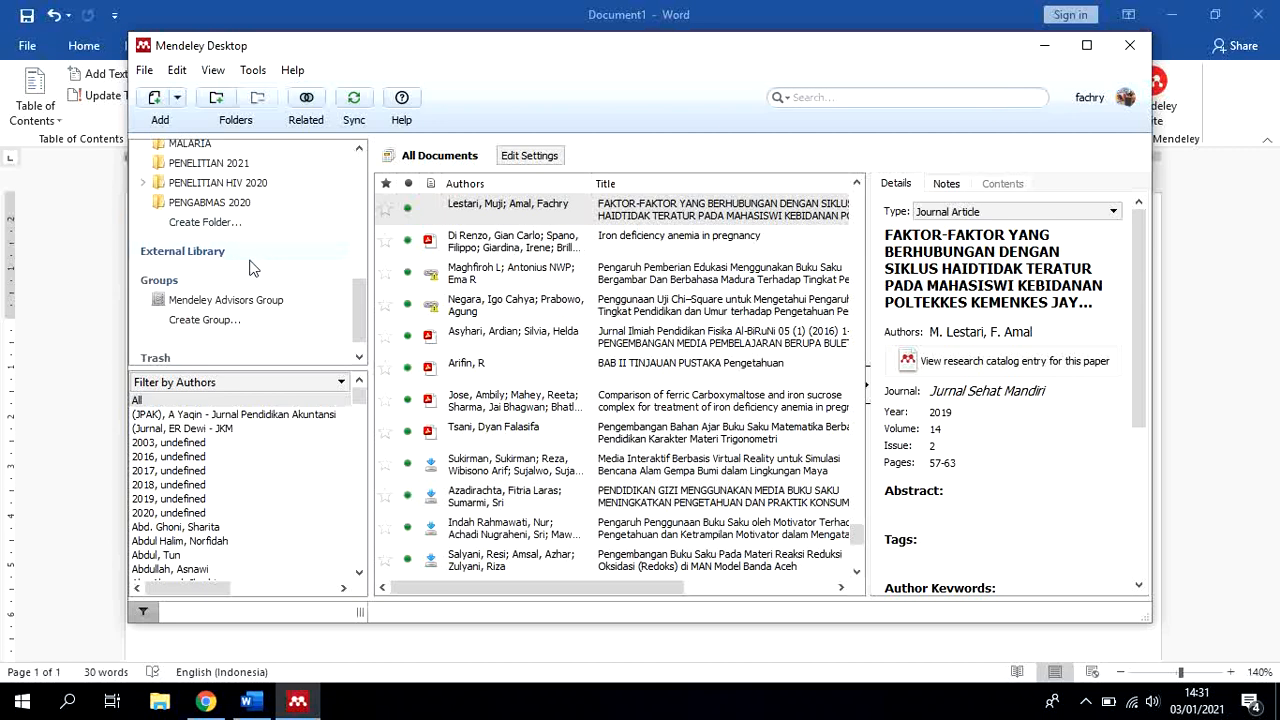
{"action": "scroll", "coordinate": [250, 266], "scroll_direction": "up", "scroll_amount": 5}
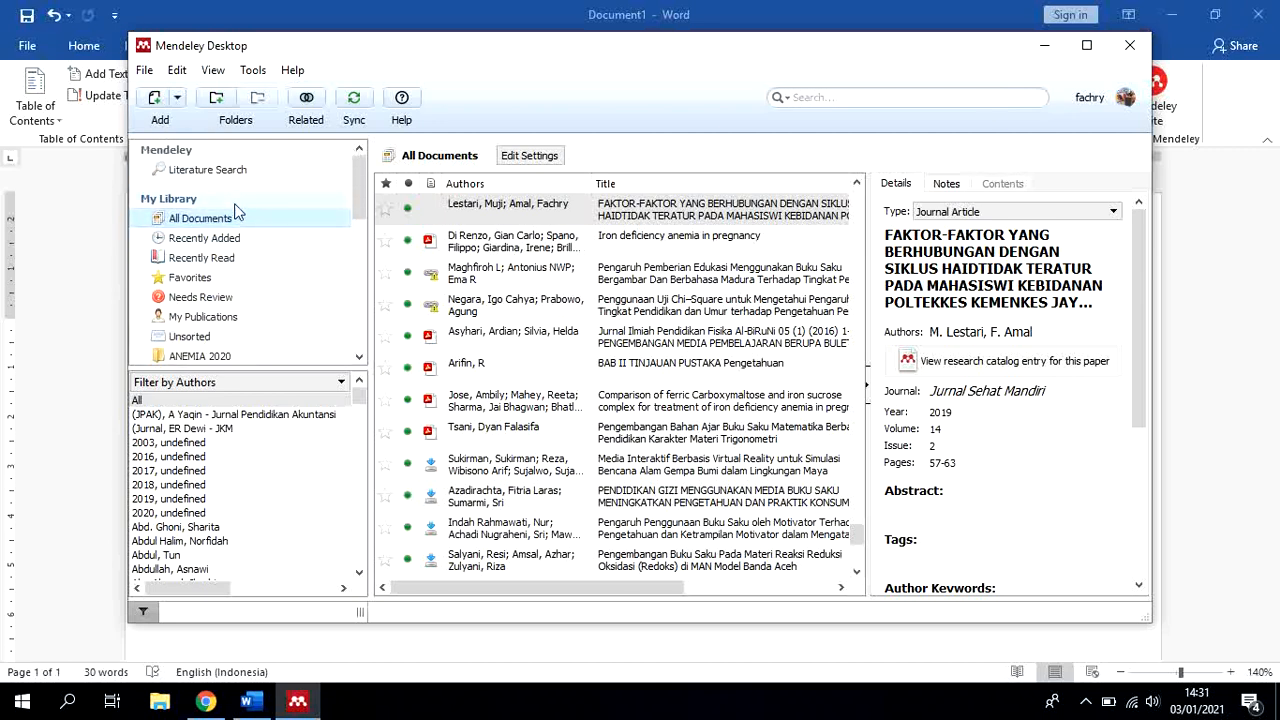
{"action": "scroll", "coordinate": [235, 220], "scroll_direction": "down", "scroll_amount": 4}
{"action": "scroll", "coordinate": [235, 220], "scroll_direction": "down", "scroll_amount": 4}
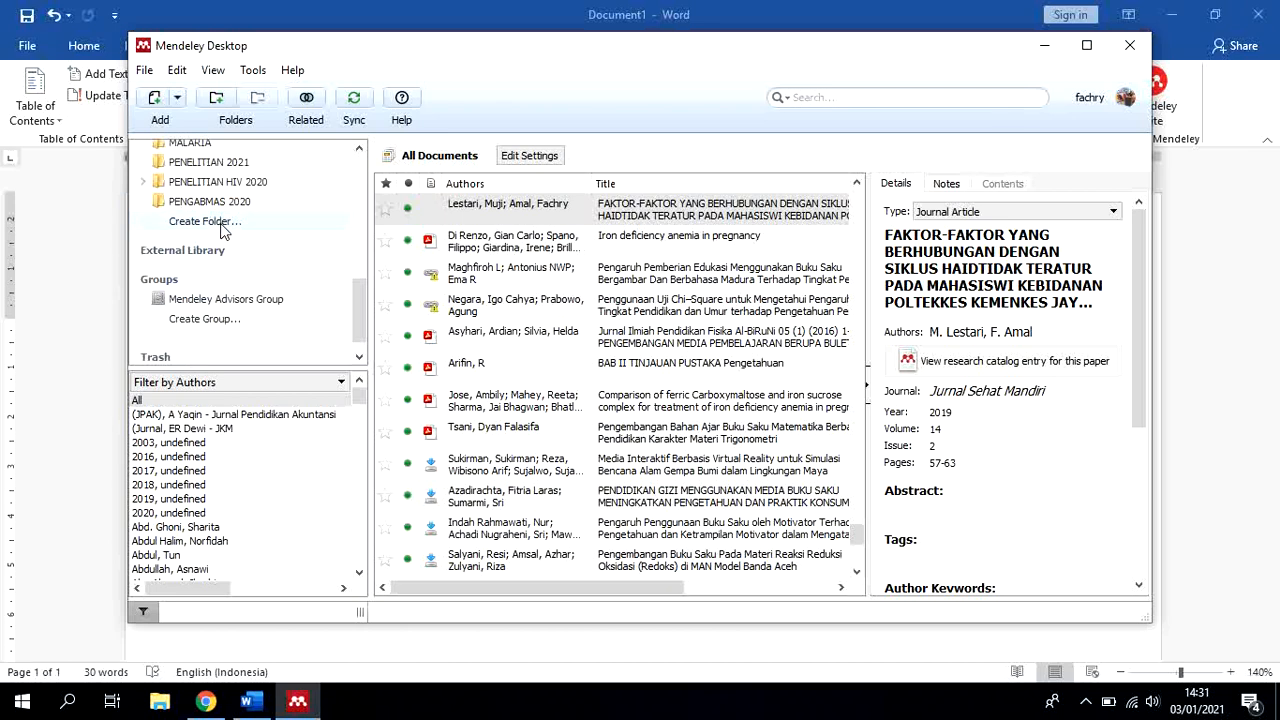
{"action": "right_click", "coordinate": [222, 226]}
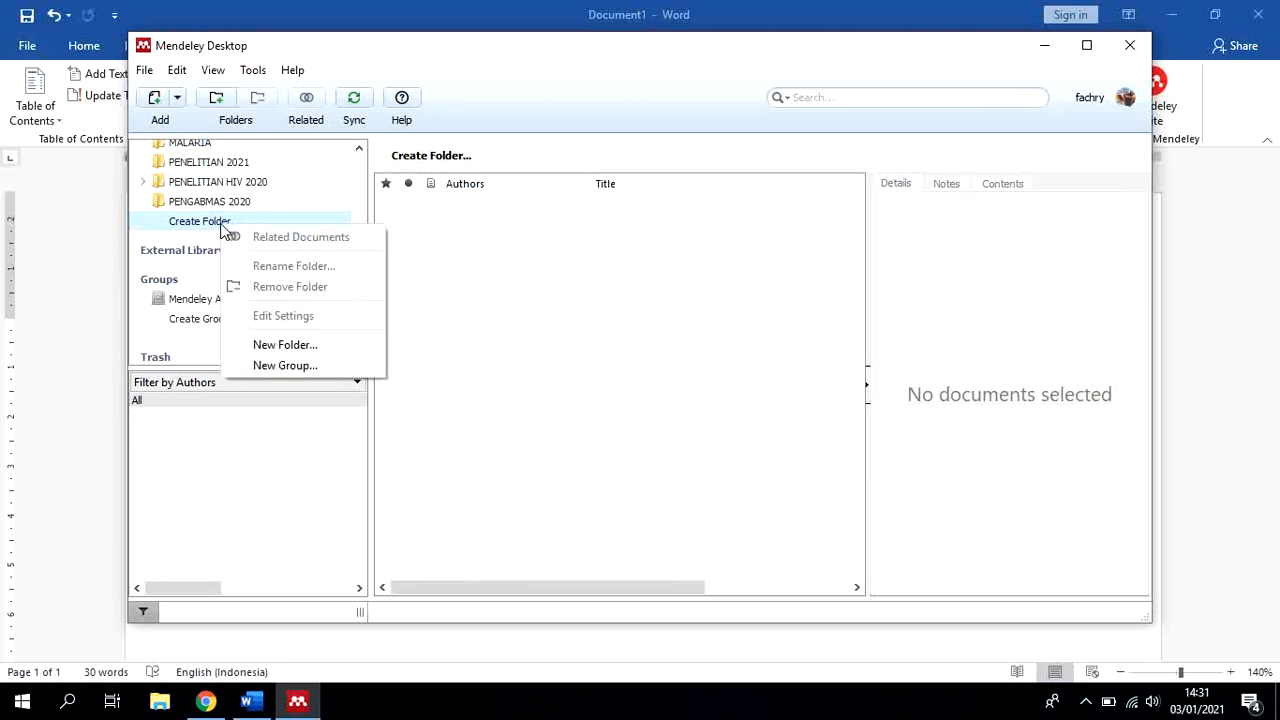
{"action": "left_click", "coordinate": [170, 223]}
{"action": "left_click", "coordinate": [176, 223]}
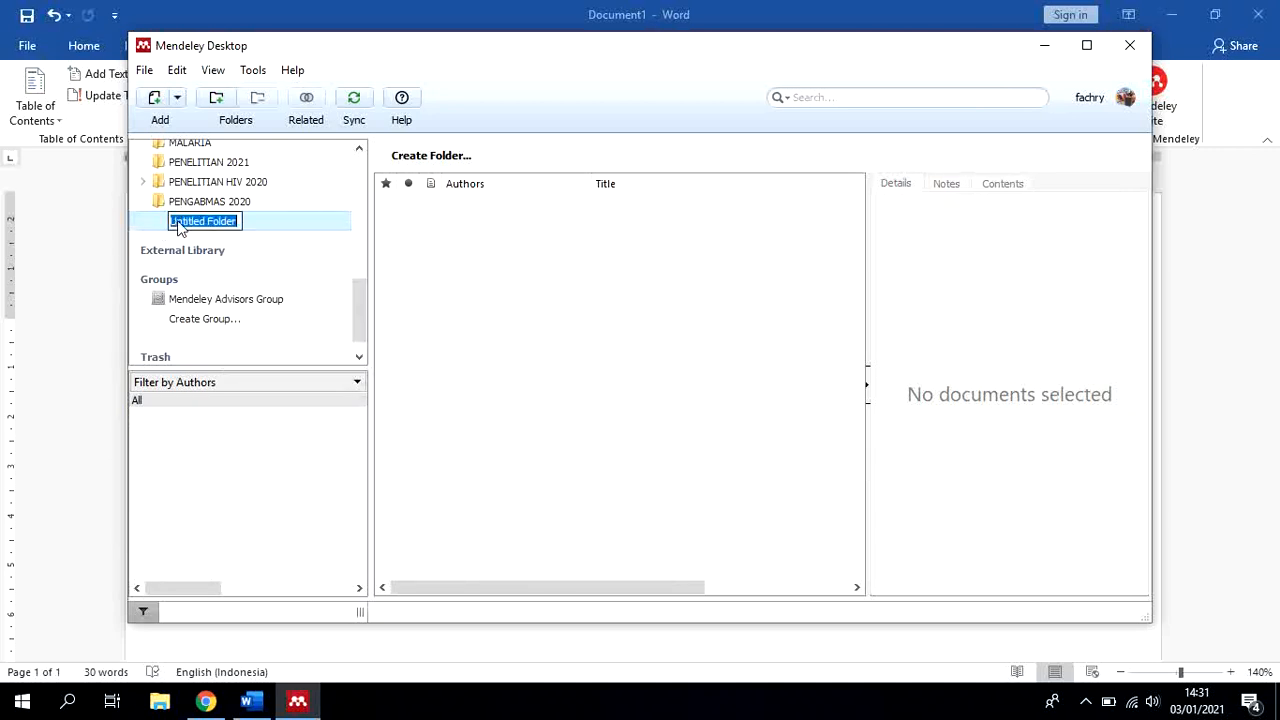
{"action": "left_click", "coordinate": [180, 221]}
{"action": "key", "text": "ctrl+a"}
{"action": "type", "text": "BA"}
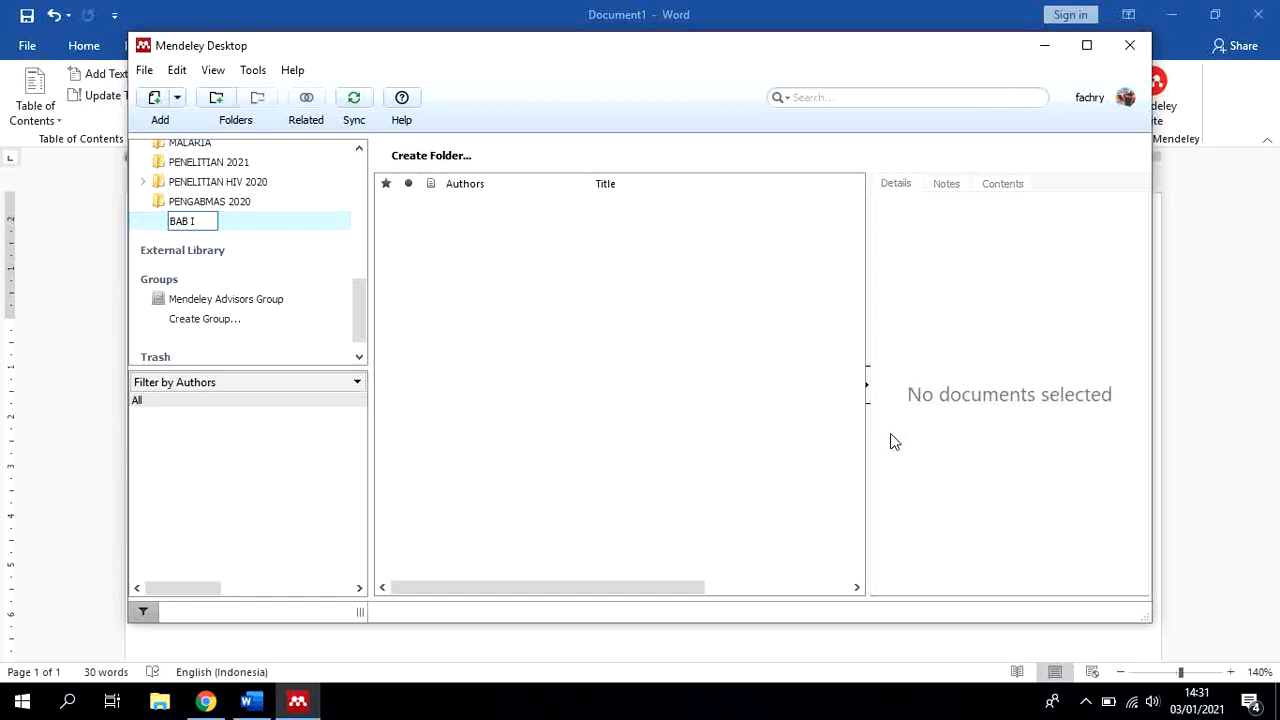
{"action": "key", "text": "Return"}
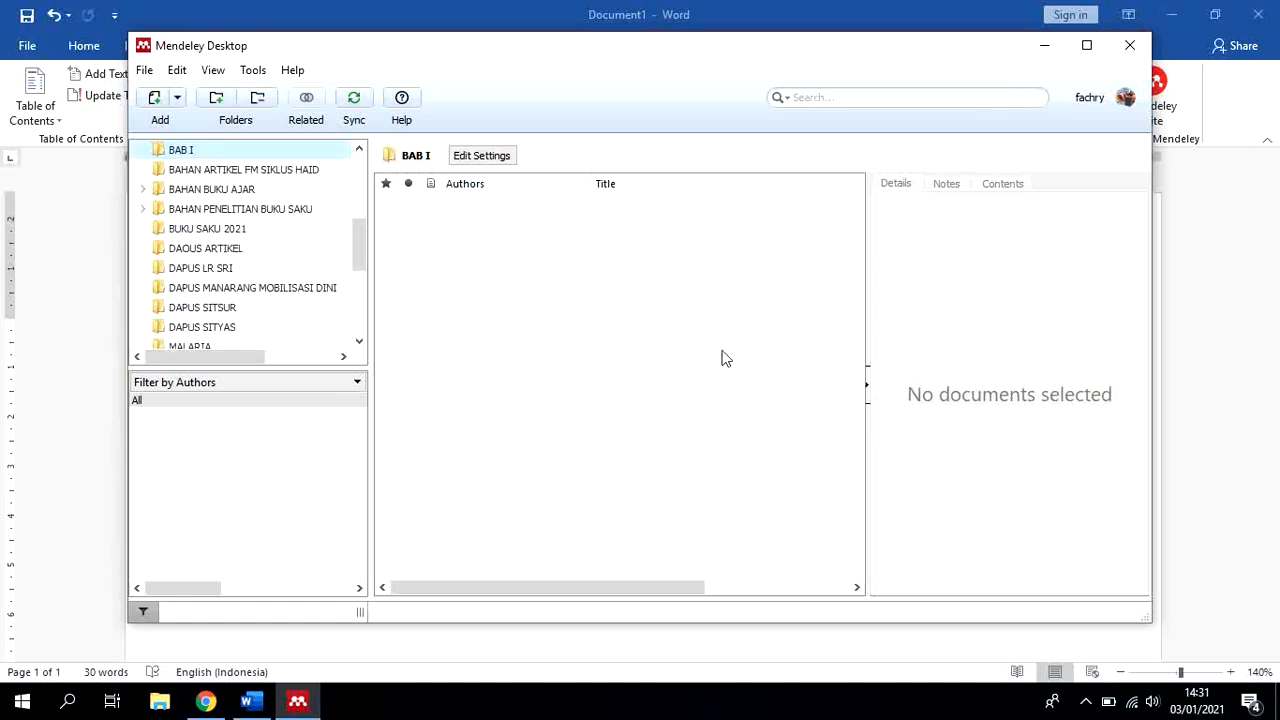
Rename the BAB I folder as BAB I SKRIPSI
{"action": "right_click", "coordinate": [180, 150]}
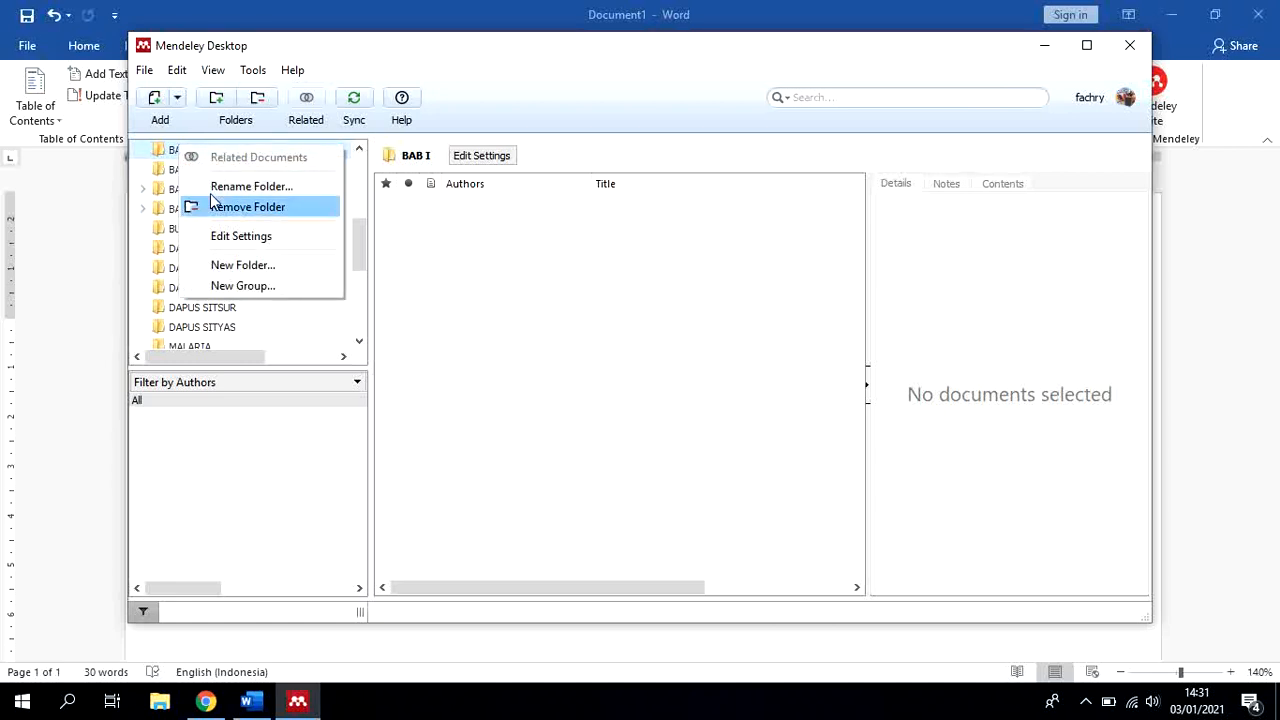
{"action": "left_click", "coordinate": [240, 187]}
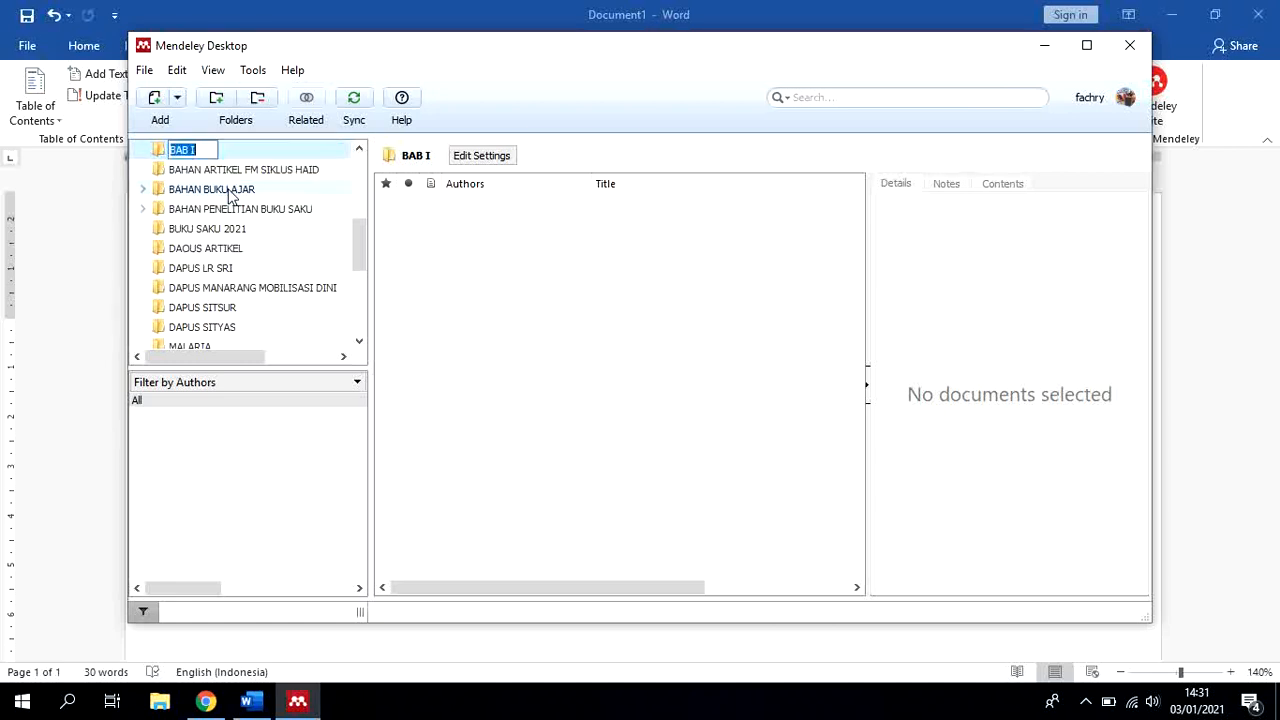
{"action": "left_click", "coordinate": [206, 152]}
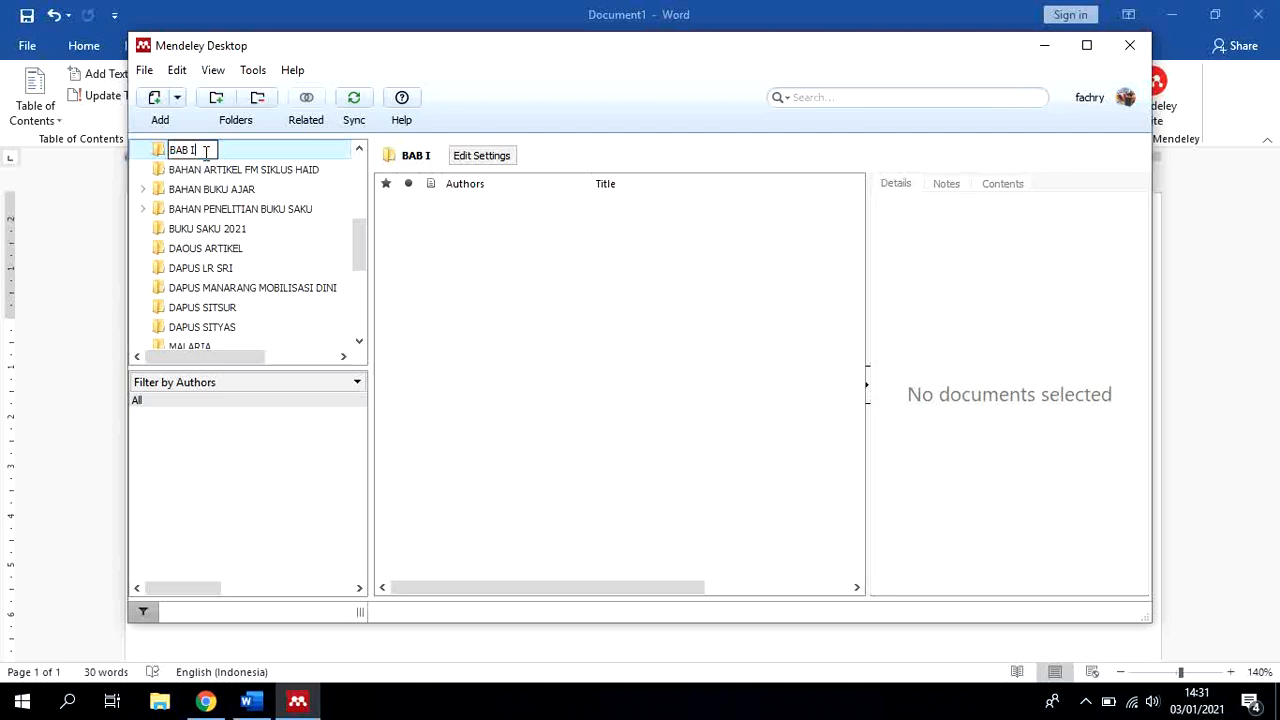
{"action": "type", "text": "SKRIPSIU"}
{"action": "key", "text": "BackSpace"}
{"action": "key", "text": "BackSpace"}
{"action": "key", "text": "Return"}
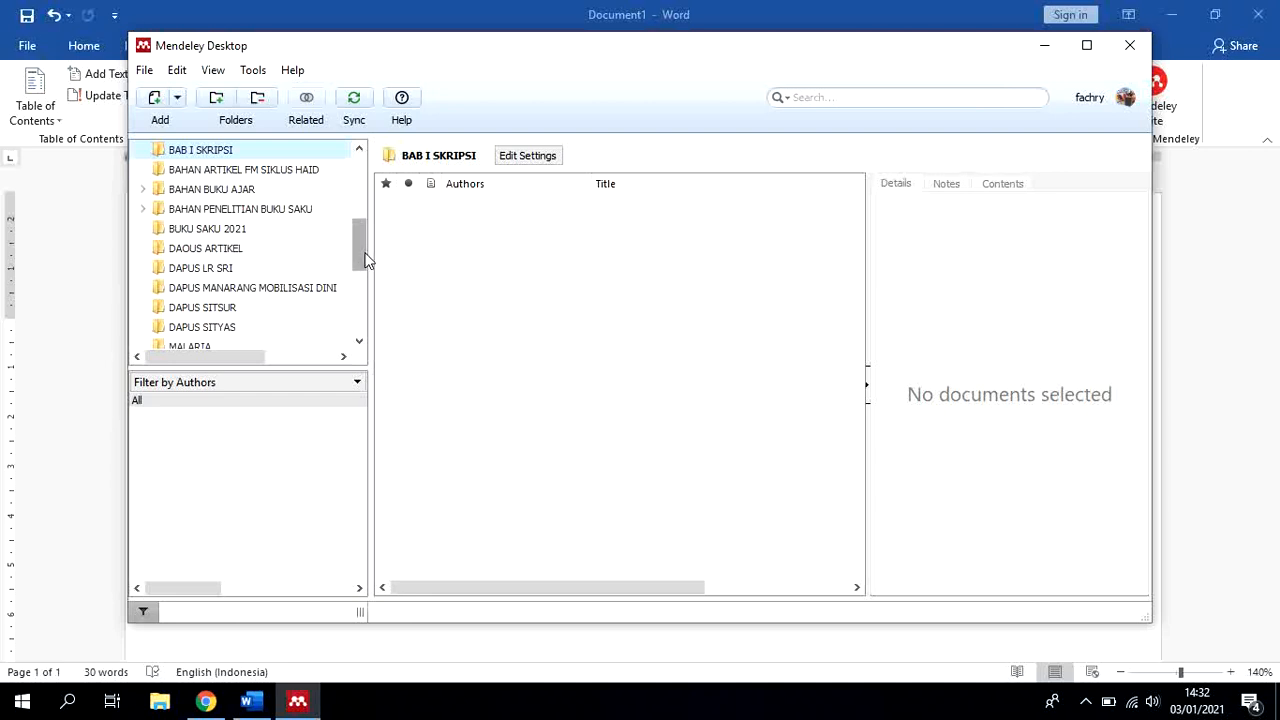
Browse the references listed under All Documents in the Mendeley library
{"action": "left_click_drag", "start_coordinate": [363, 259], "coordinate": [359, 236]}
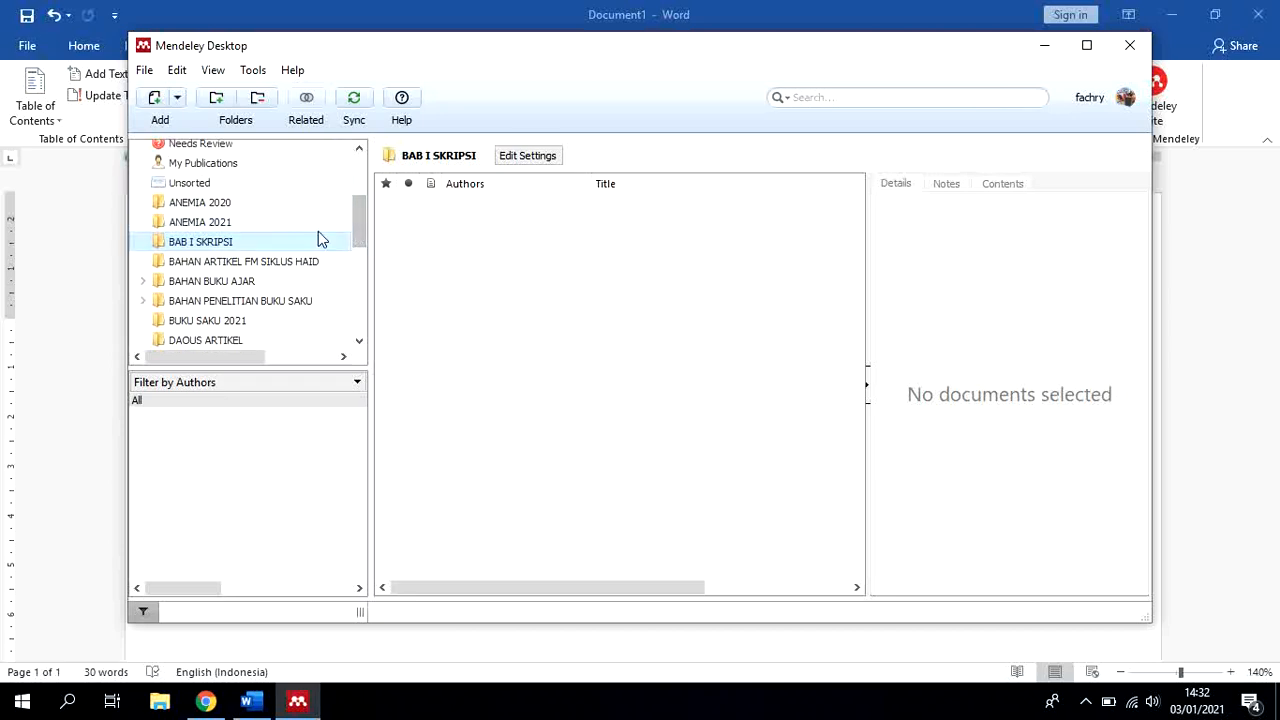
{"action": "scroll", "coordinate": [357, 234], "scroll_direction": "up", "scroll_amount": 2}
{"action": "left_click", "coordinate": [231, 166]}
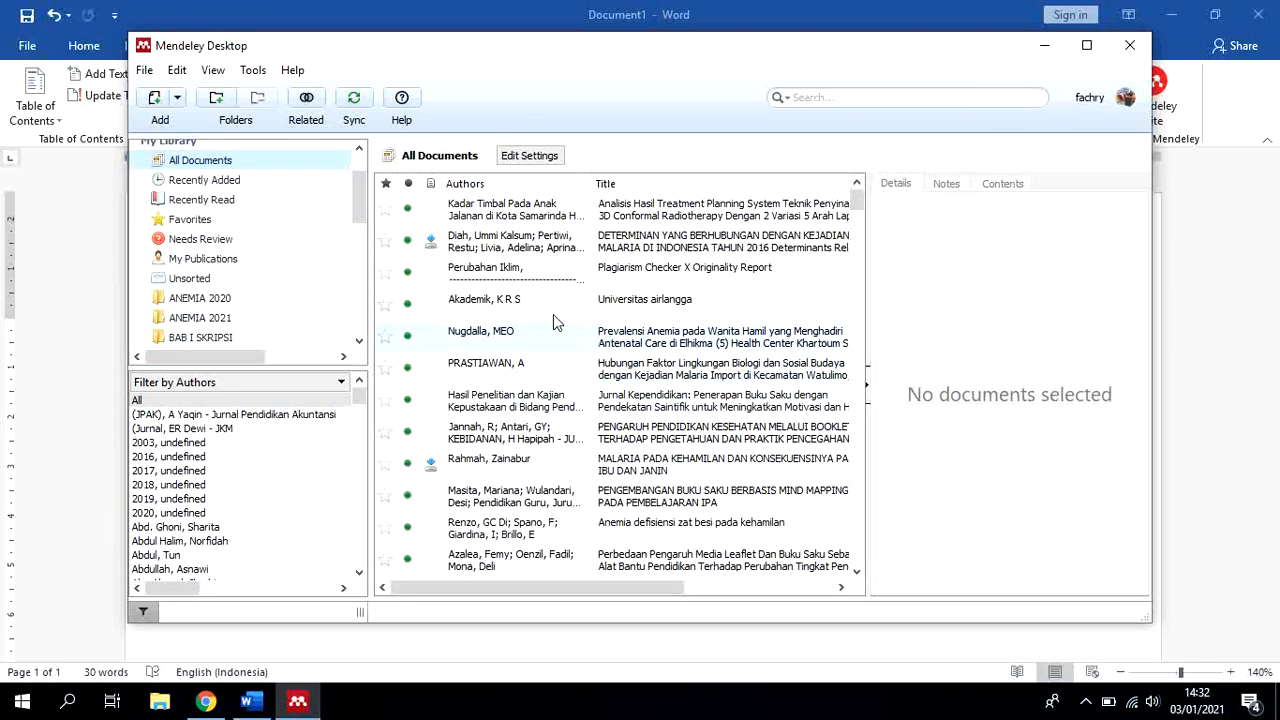
{"action": "scroll", "coordinate": [505, 405], "scroll_direction": "down", "scroll_amount": 1}
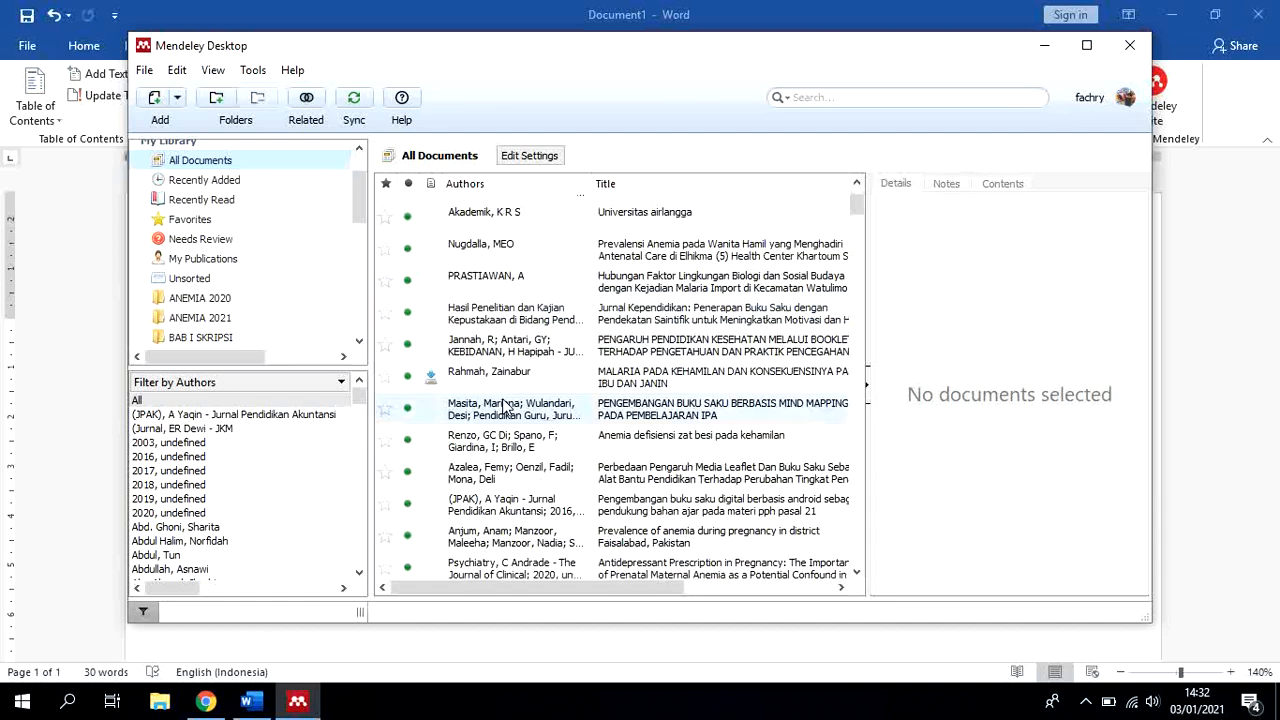
{"action": "scroll", "coordinate": [505, 405], "scroll_direction": "down", "scroll_amount": 10}
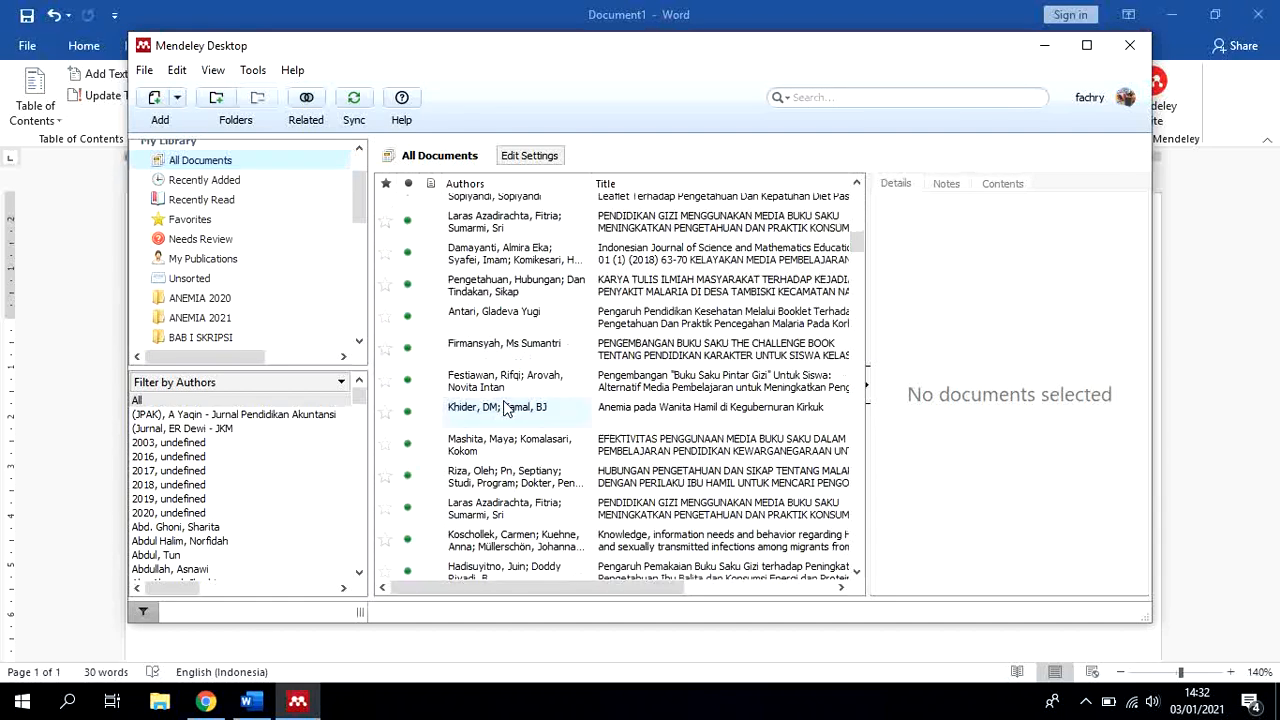
{"action": "scroll", "coordinate": [505, 410], "scroll_direction": "down", "scroll_amount": 10}
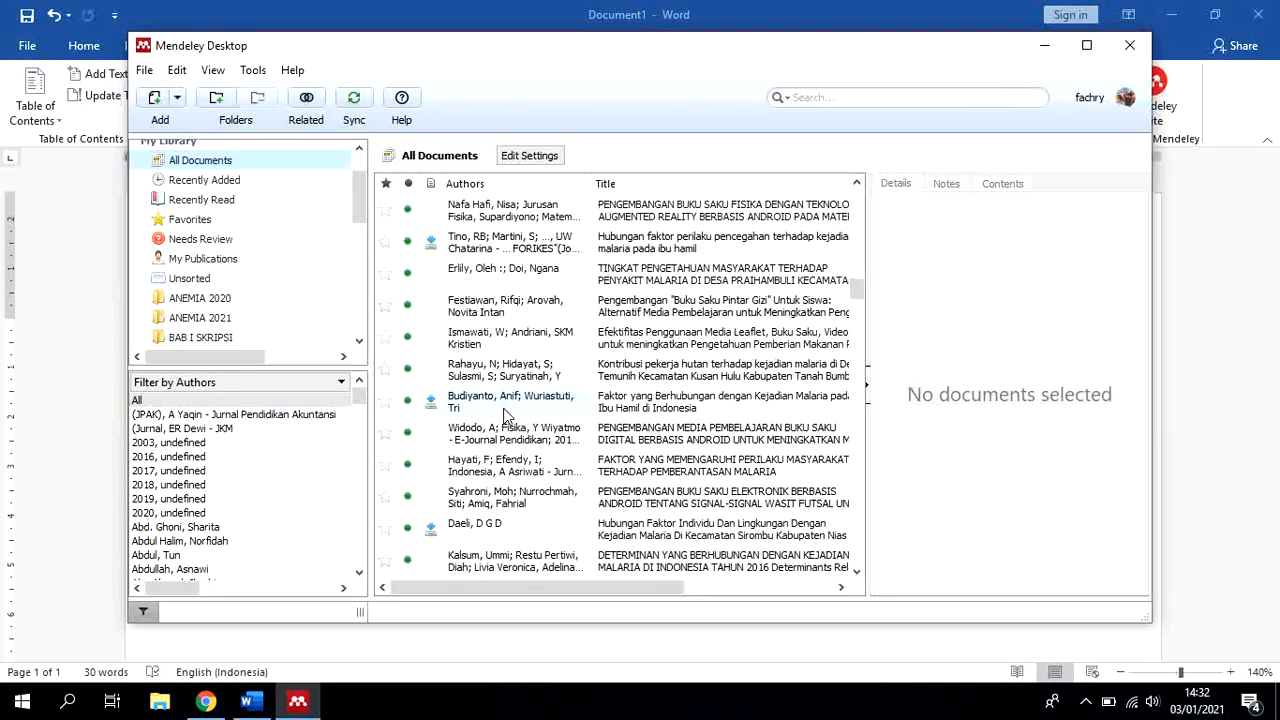
{"action": "scroll", "coordinate": [505, 415], "scroll_direction": "up", "scroll_amount": 20}
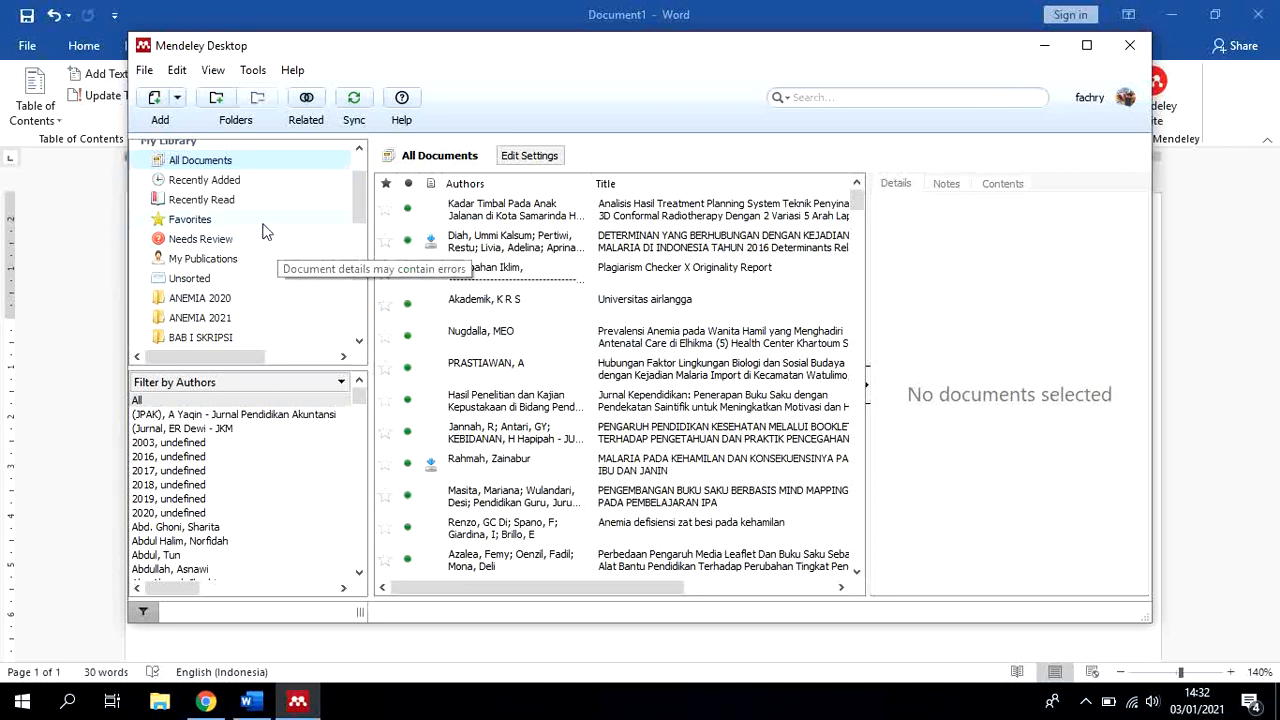
Start a manual entry in the BAB I SKRIPSI folder and set its document type to Book
{"action": "scroll", "coordinate": [267, 292], "scroll_direction": "down", "scroll_amount": 1}
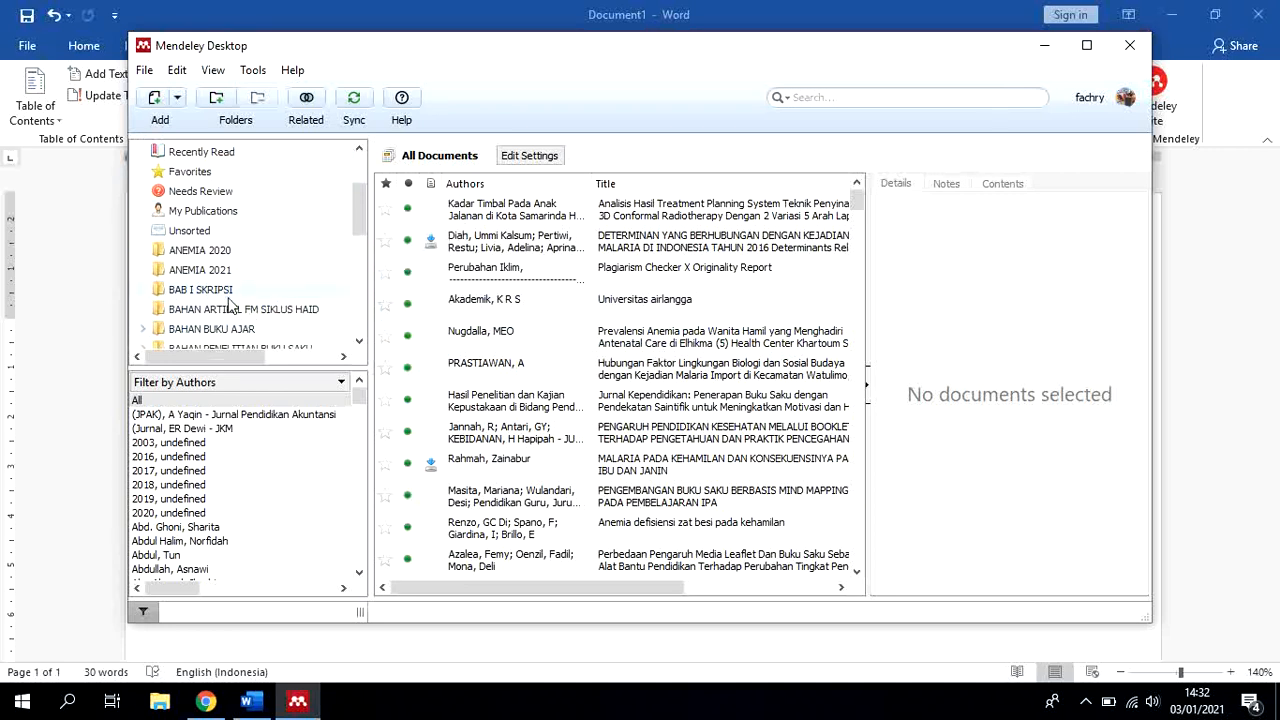
{"action": "left_click", "coordinate": [228, 292]}
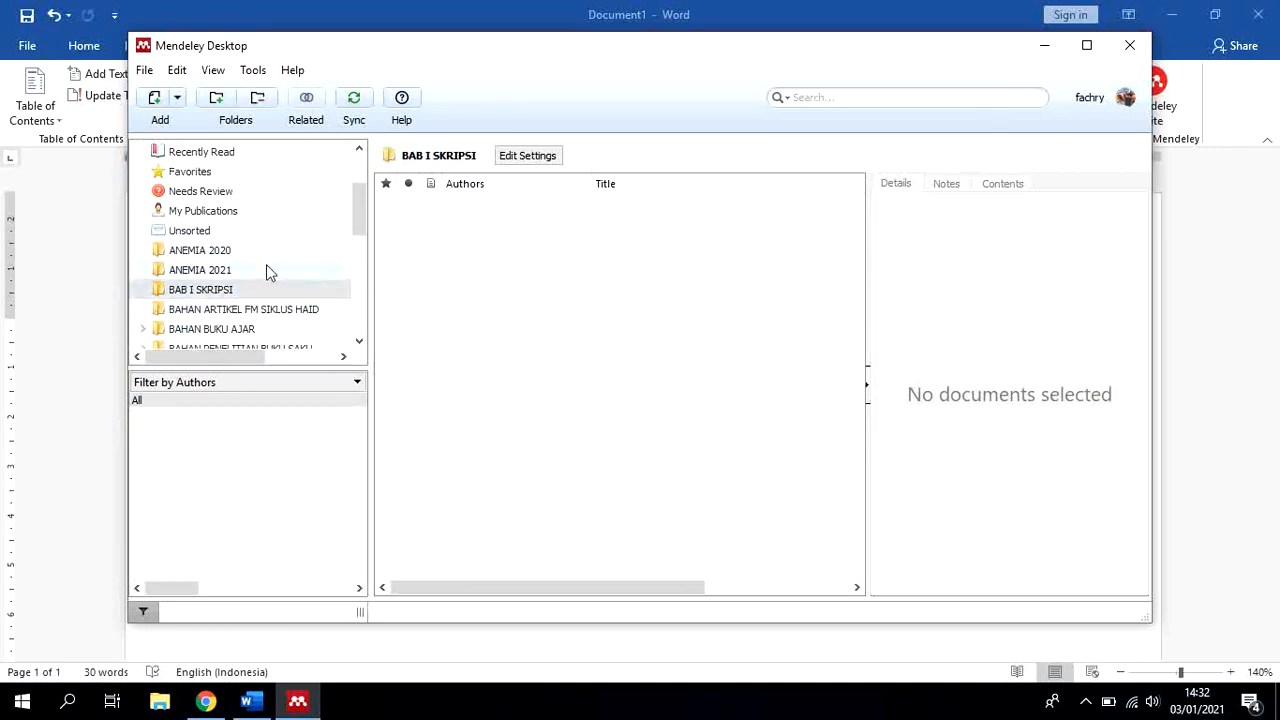
{"action": "left_click", "coordinate": [243, 288]}
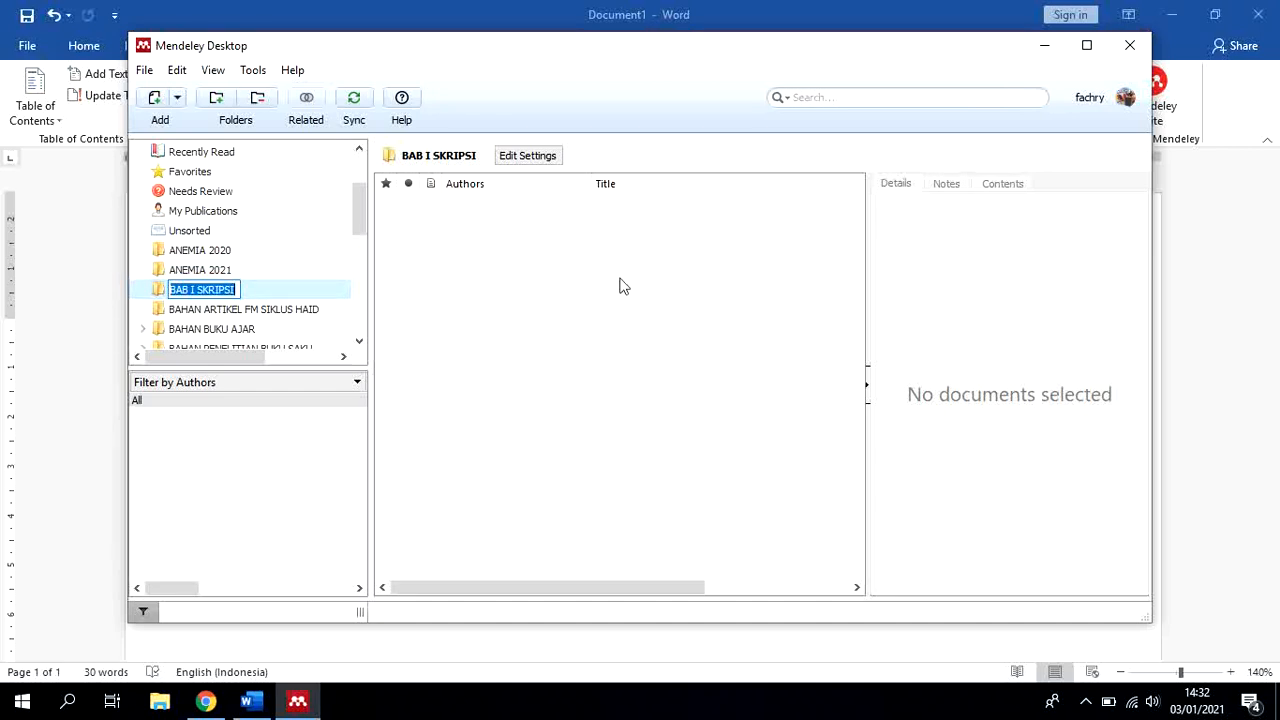
{"action": "left_click", "coordinate": [252, 291]}
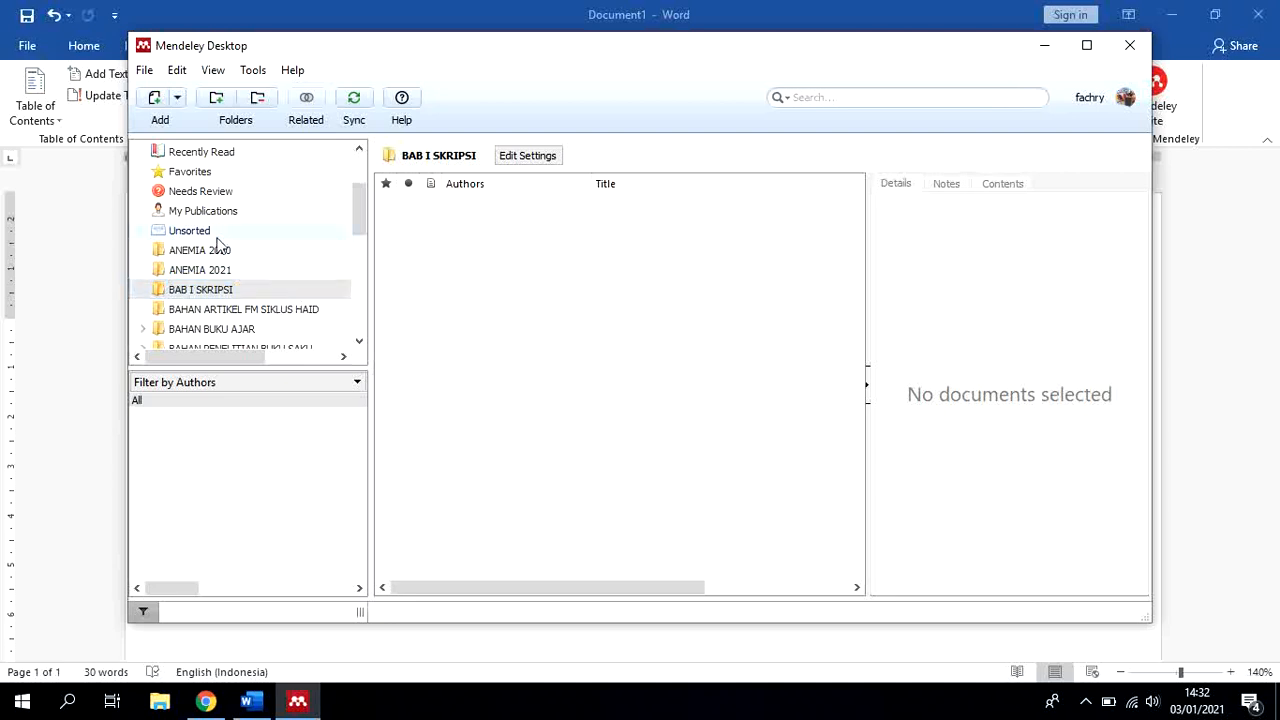
{"action": "left_click", "coordinate": [178, 98]}
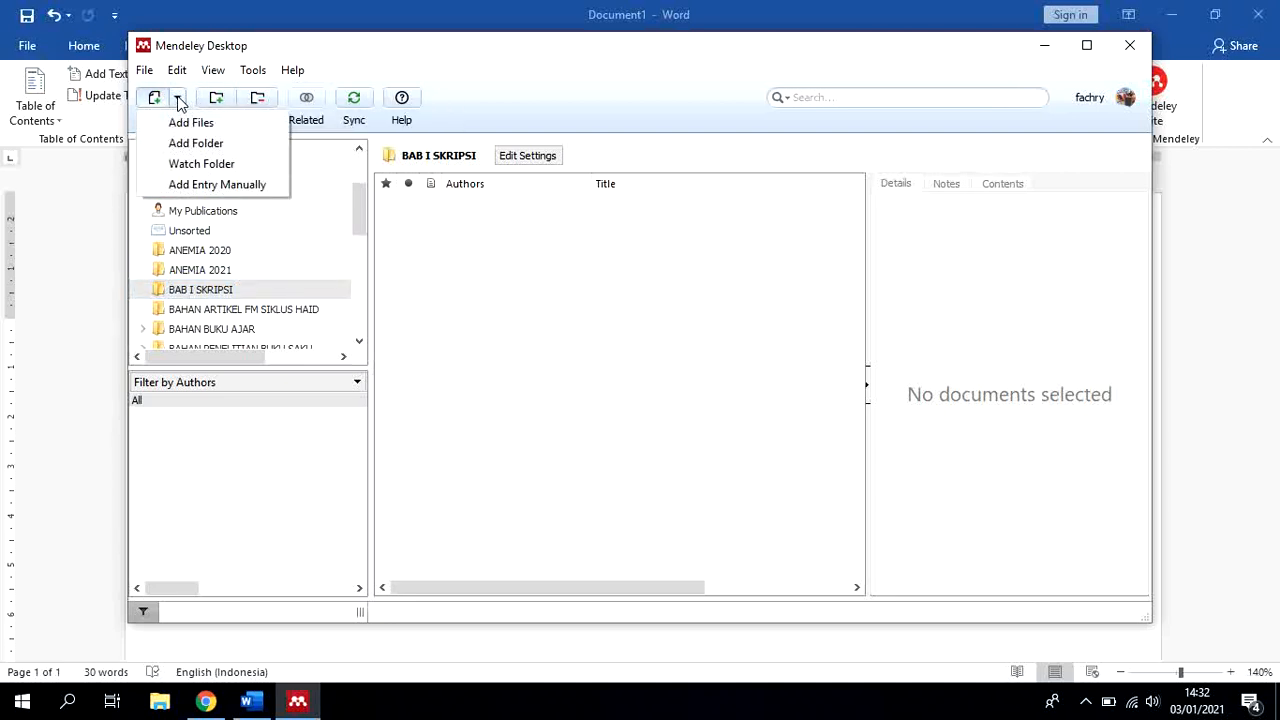
{"action": "left_click", "coordinate": [194, 185]}
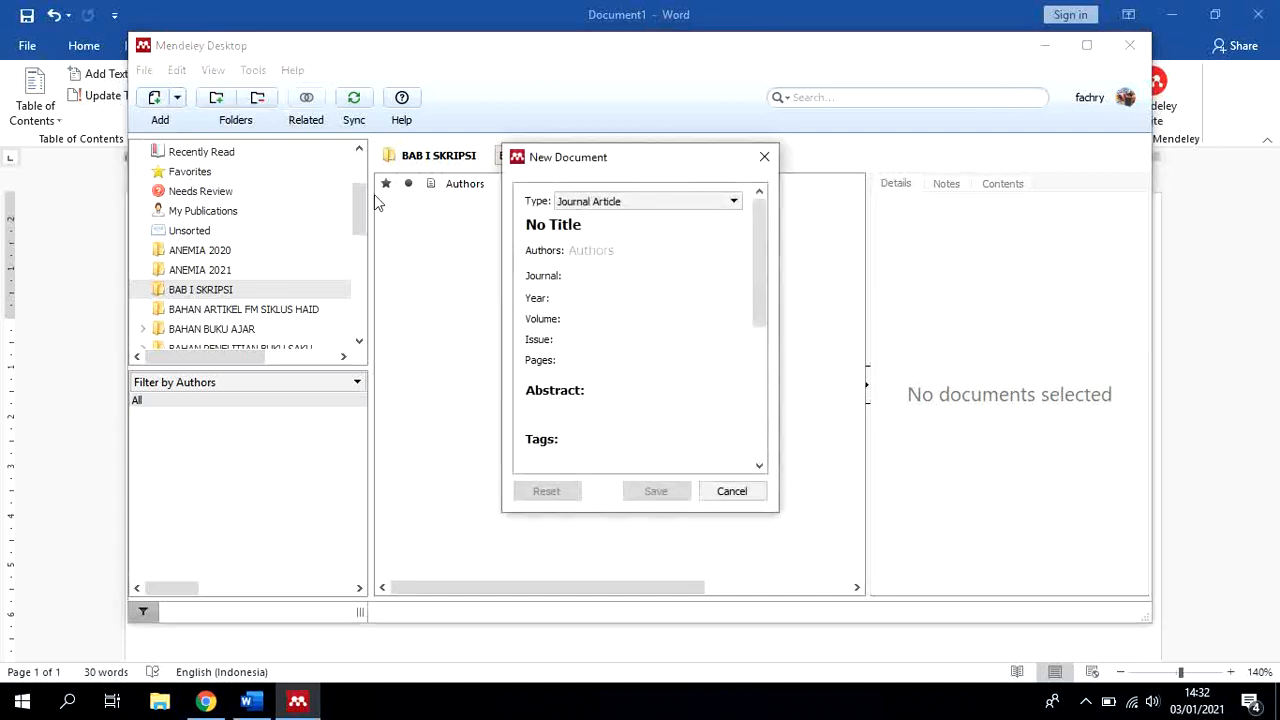
{"action": "left_click", "coordinate": [735, 203]}
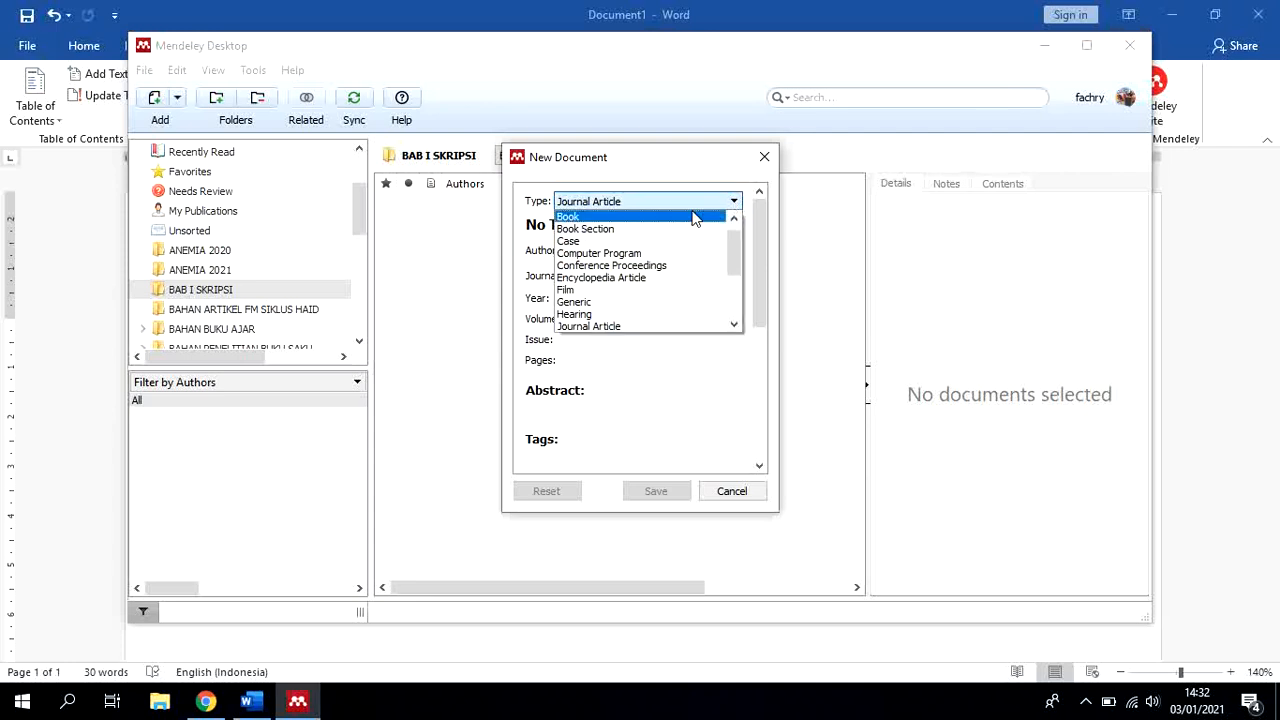
{"action": "left_click", "coordinate": [695, 217]}
Title the new book entry "Promosi kesehatan dan ilmu perilaku"
{"action": "left_click", "coordinate": [614, 222]}
{"action": "left_click_drag", "start_coordinate": [614, 222], "coordinate": [516, 225]}
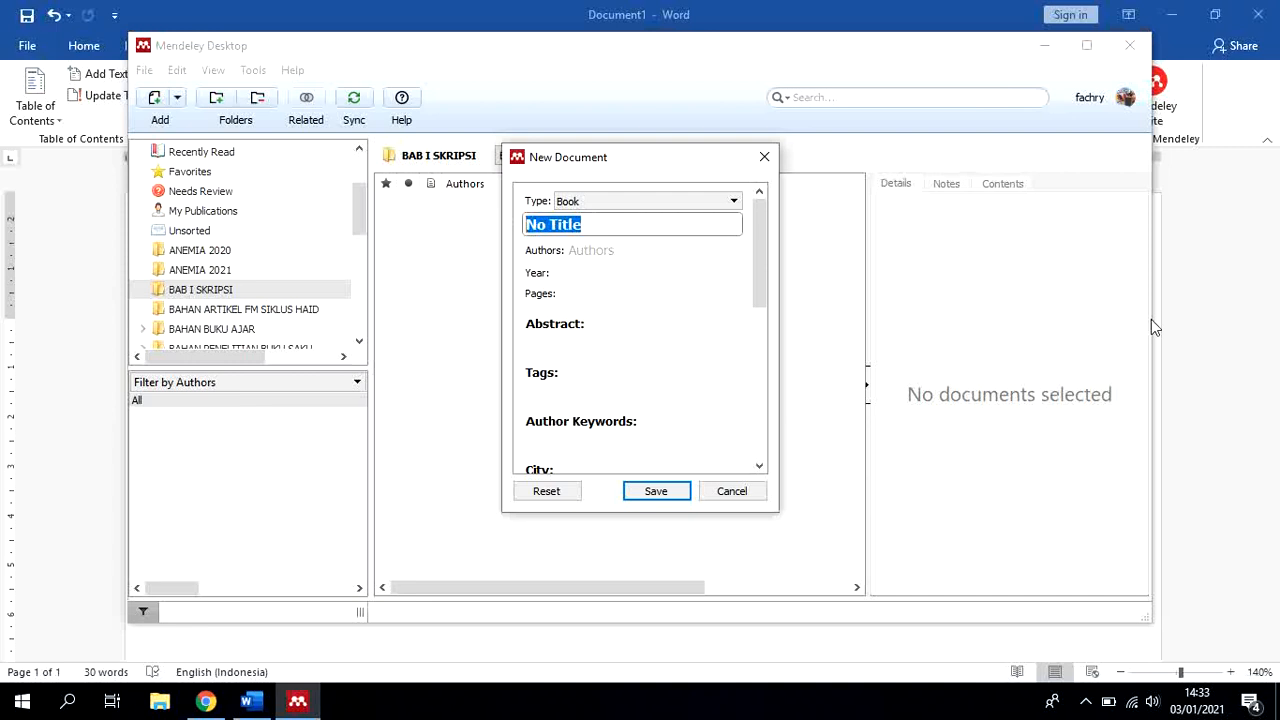
{"action": "type", "text": "pROMOSI"}
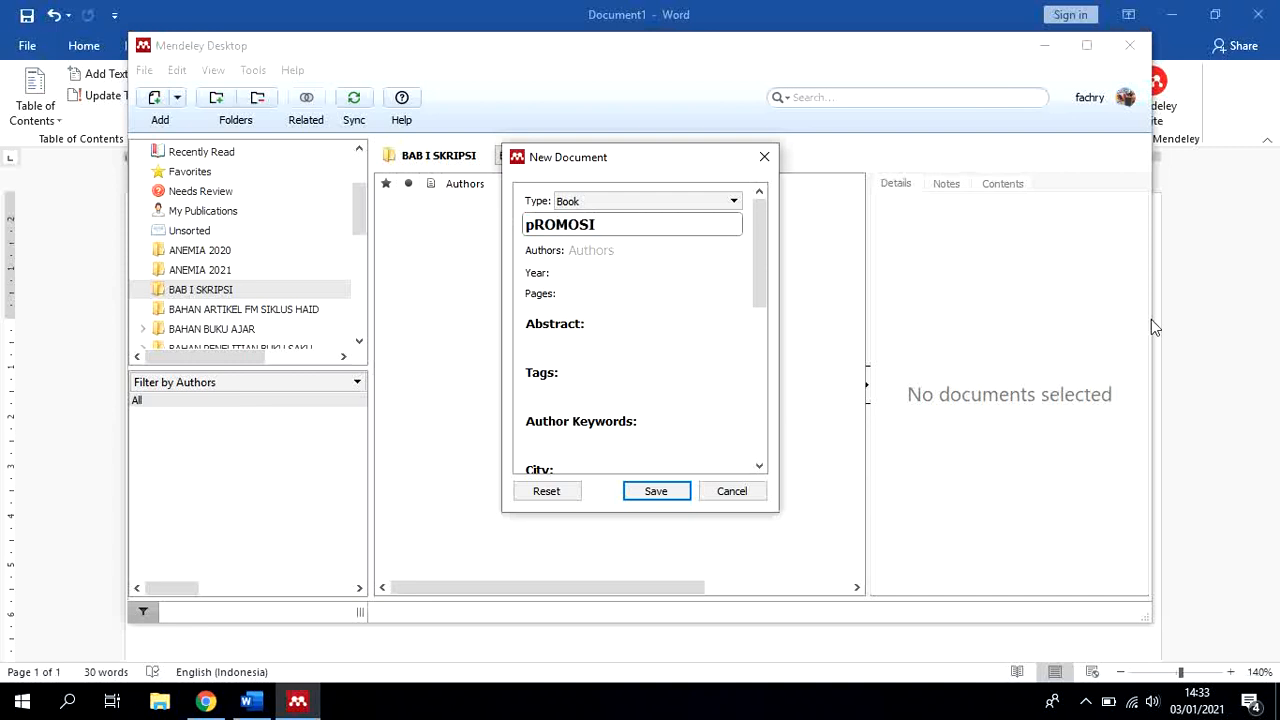
{"action": "key", "text": "BackSpace"}
{"action": "key", "text": "BackSpace"}
{"action": "key", "text": "BackSpace"}
{"action": "key", "text": "BackSpace"}
{"action": "key", "text": "BackSpace"}
{"action": "key", "text": "BackSpace"}
{"action": "key", "text": "BackSpace"}
{"action": "type", "text": "Promosi kesehatan dan "}
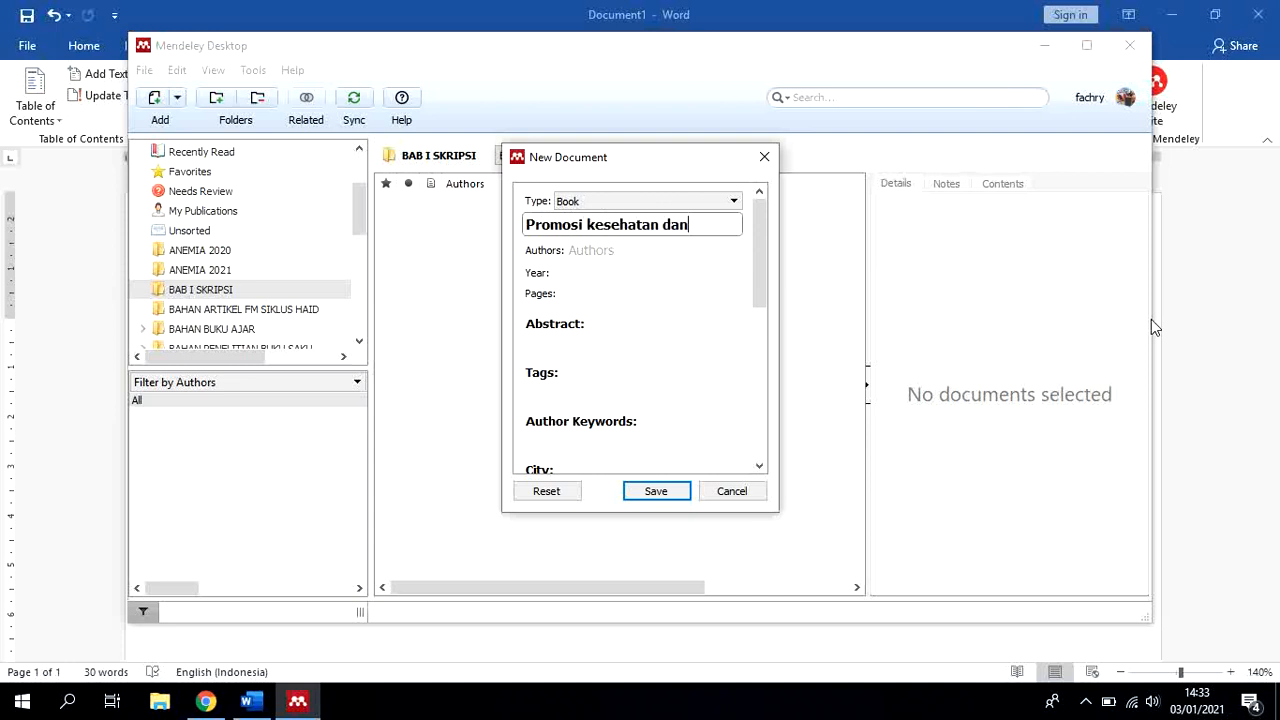
{"action": "type", "text": "ilmu peri"}
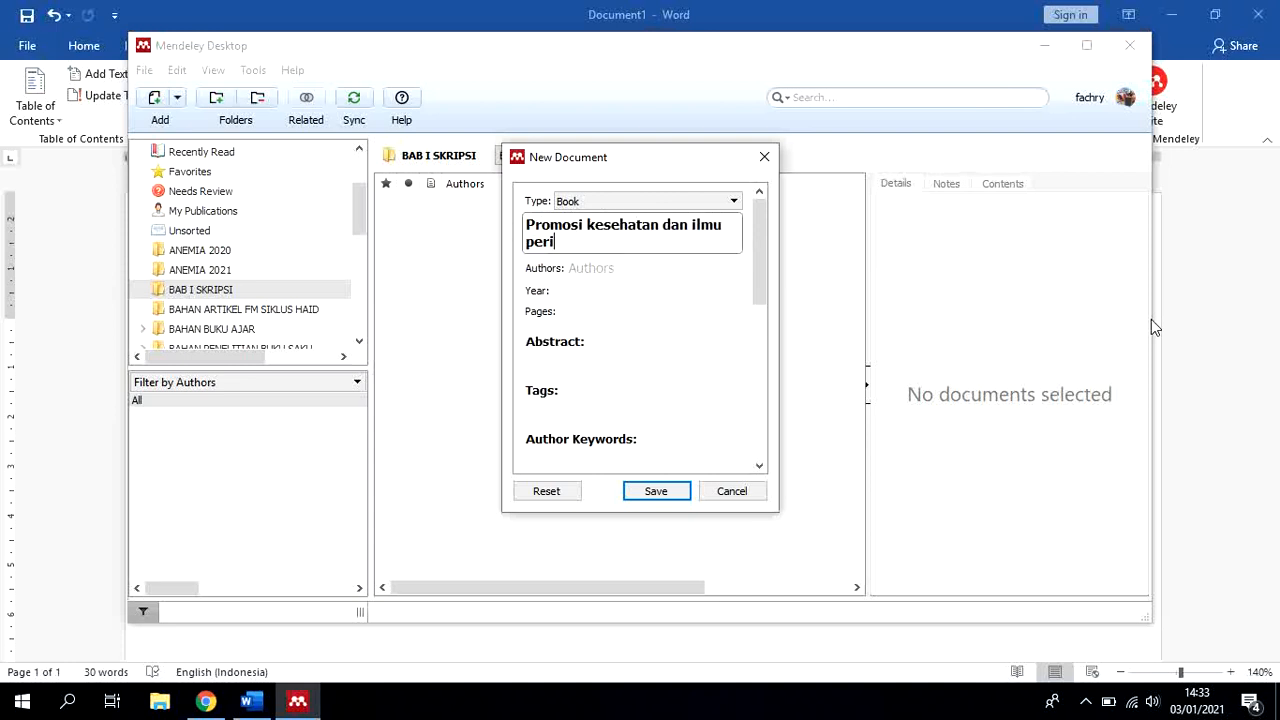
{"action": "type", "text": "laku"}
Enter the book author's name in last name, first name order
{"action": "left_click", "coordinate": [626, 276]}
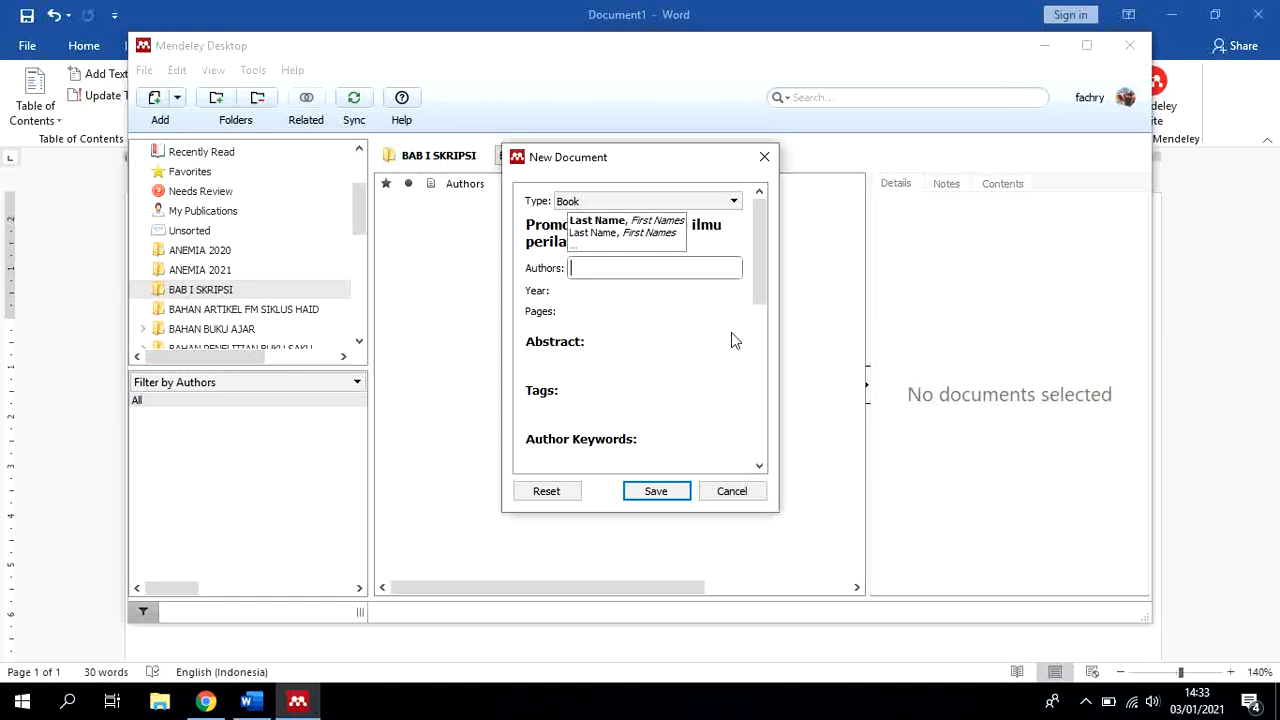
{"action": "type", "text": "Notoa"}
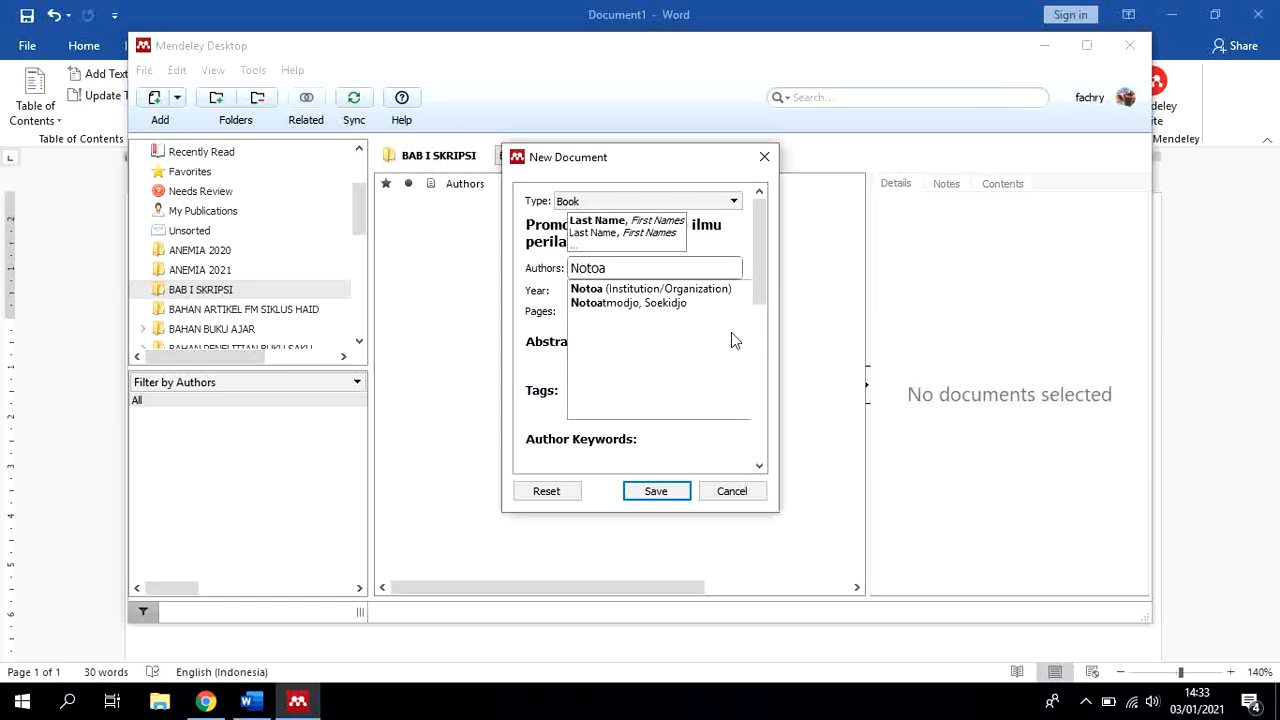
{"action": "type", "text": "tmo"}
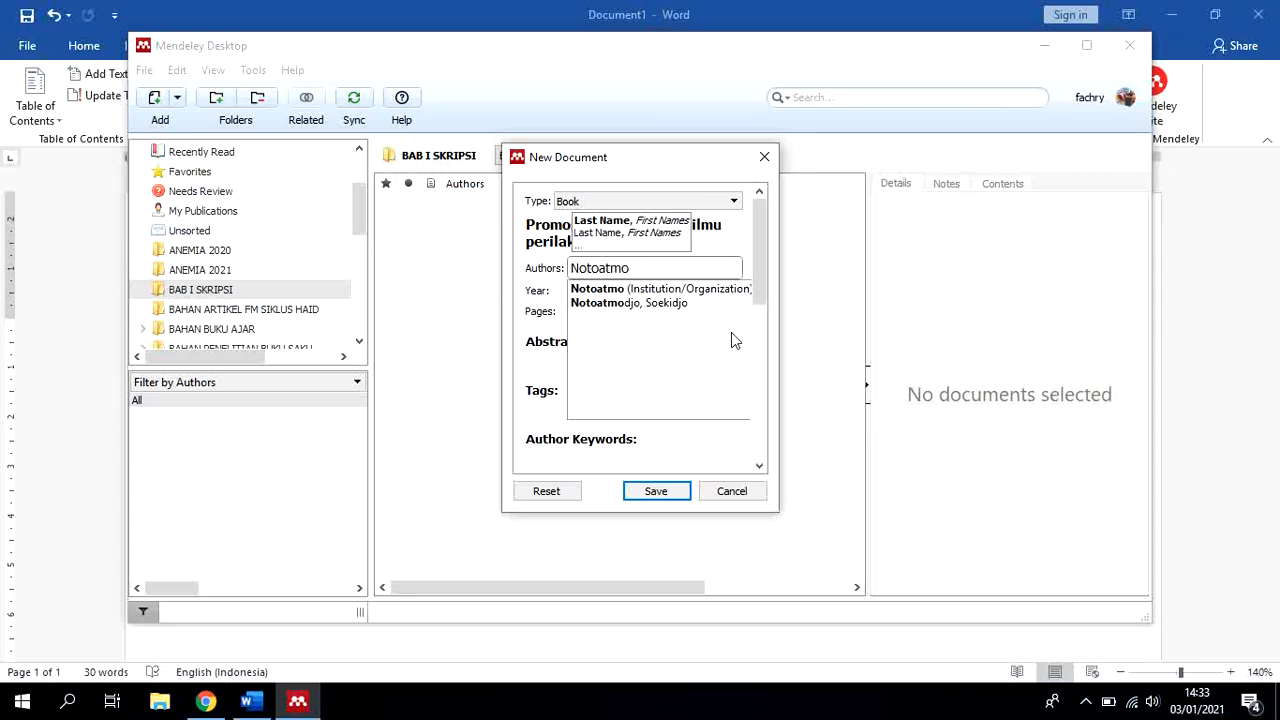
{"action": "type", "text": "djo,"}
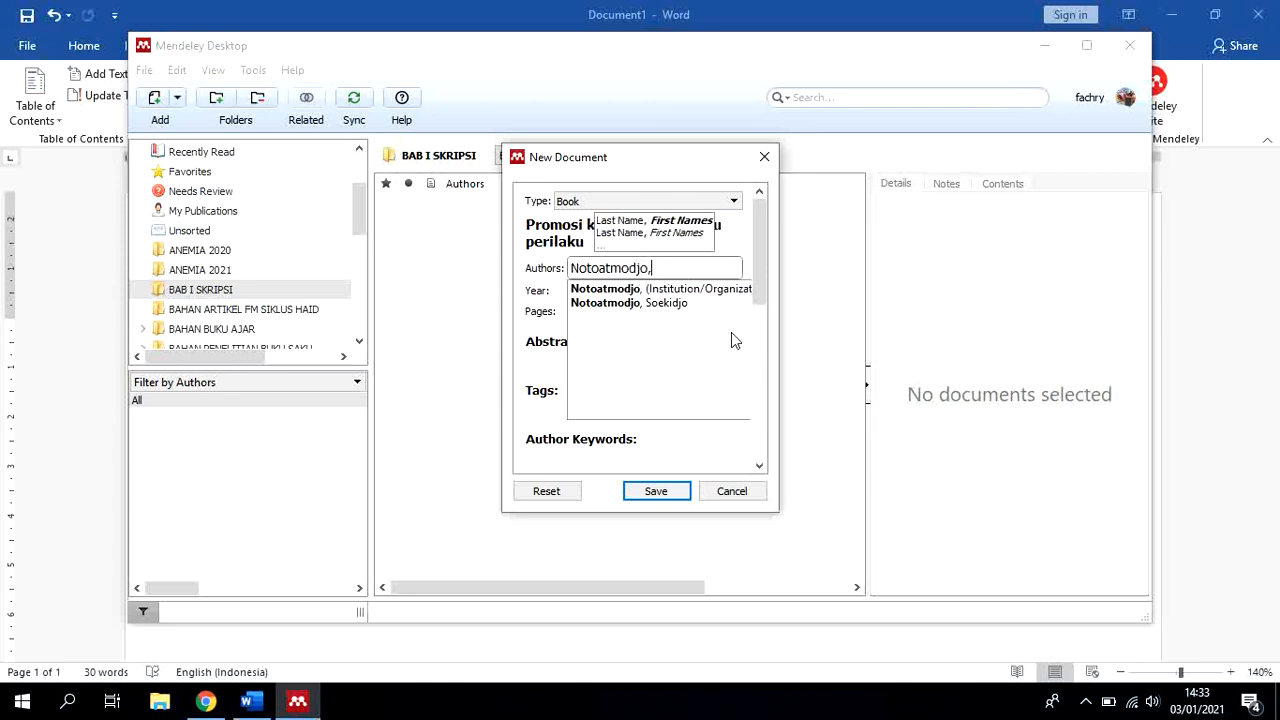
{"action": "type", "text": " Soekid"}
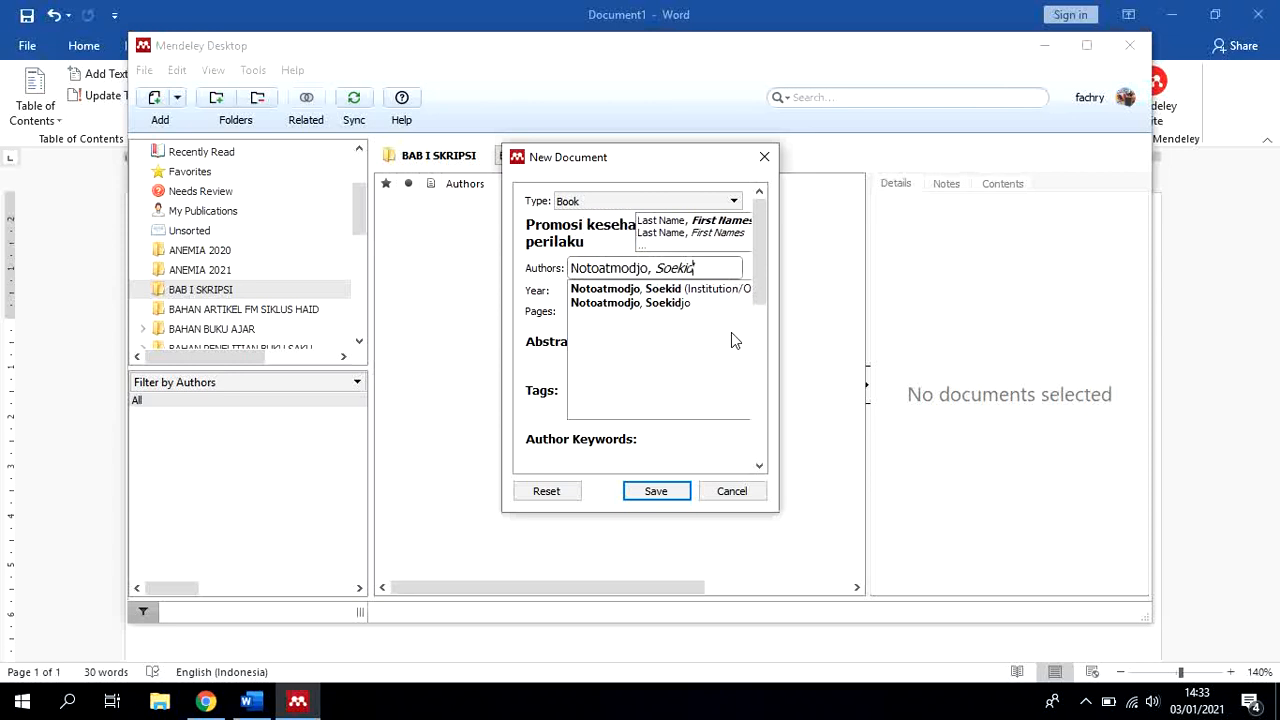
{"action": "type", "text": "jo"}
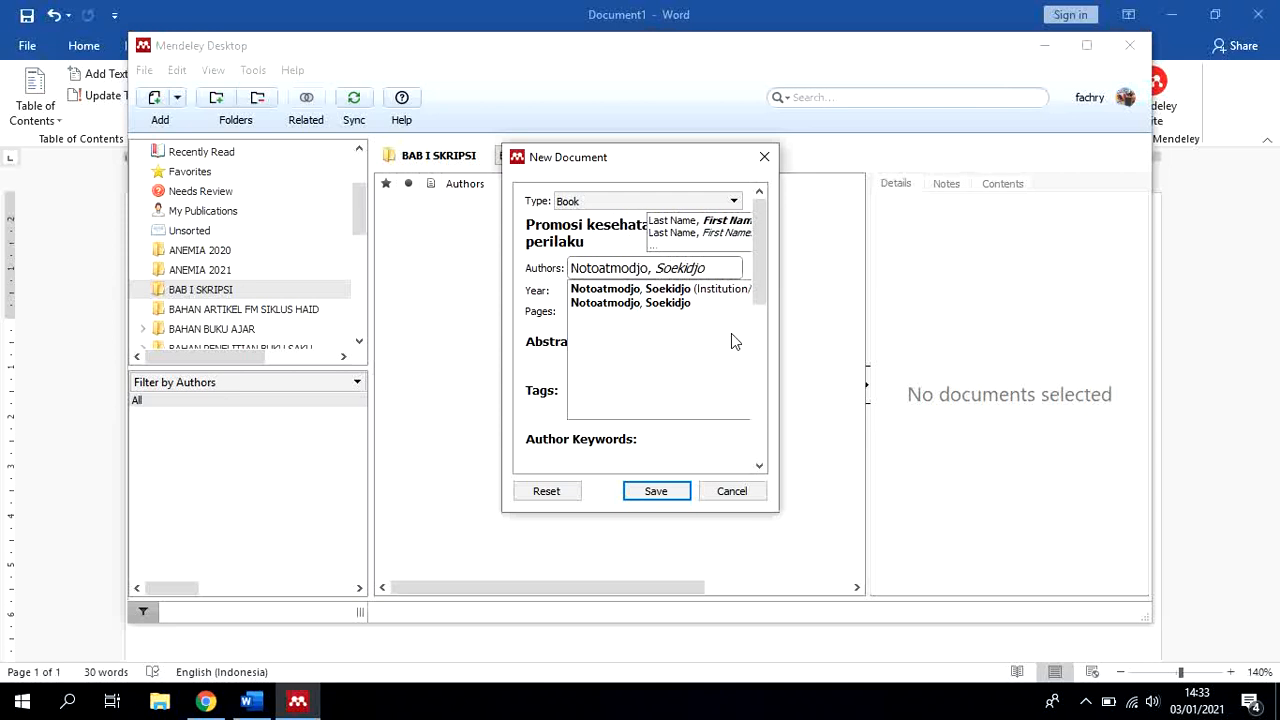
Set the book's year to 2016 and its pages to 38
{"action": "left_click", "coordinate": [530, 298]}
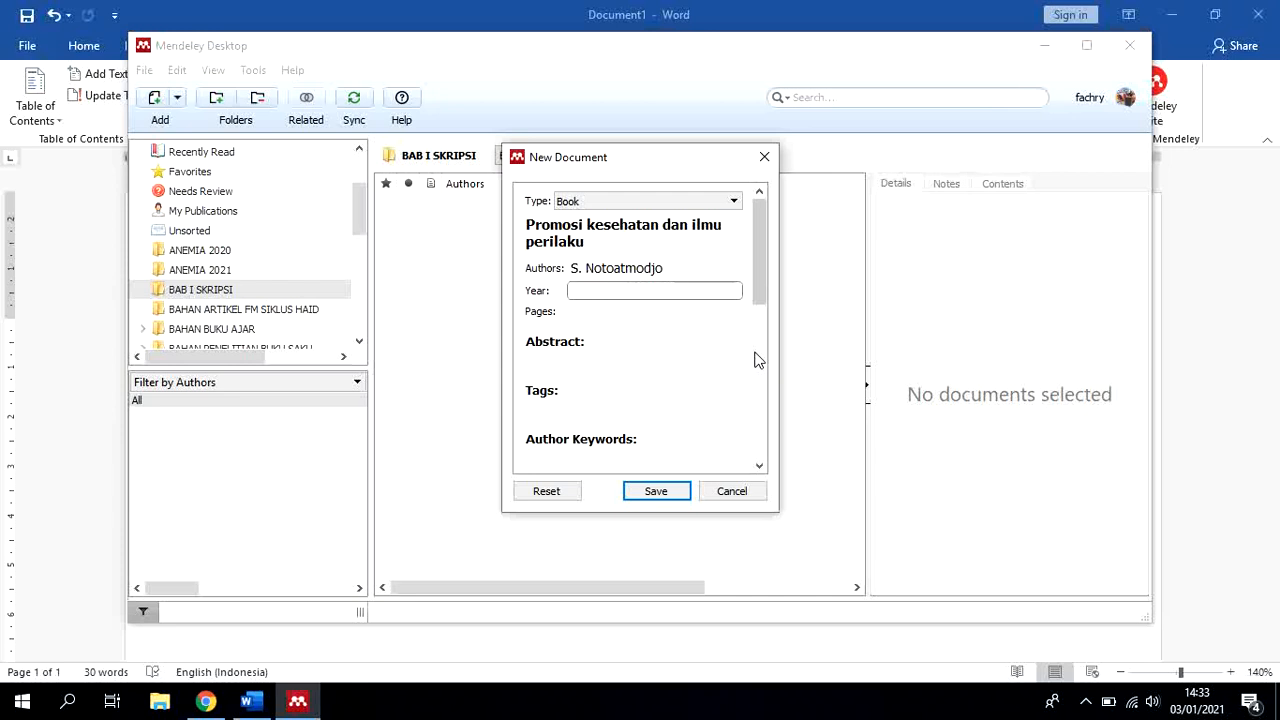
{"action": "type", "text": "2016"}
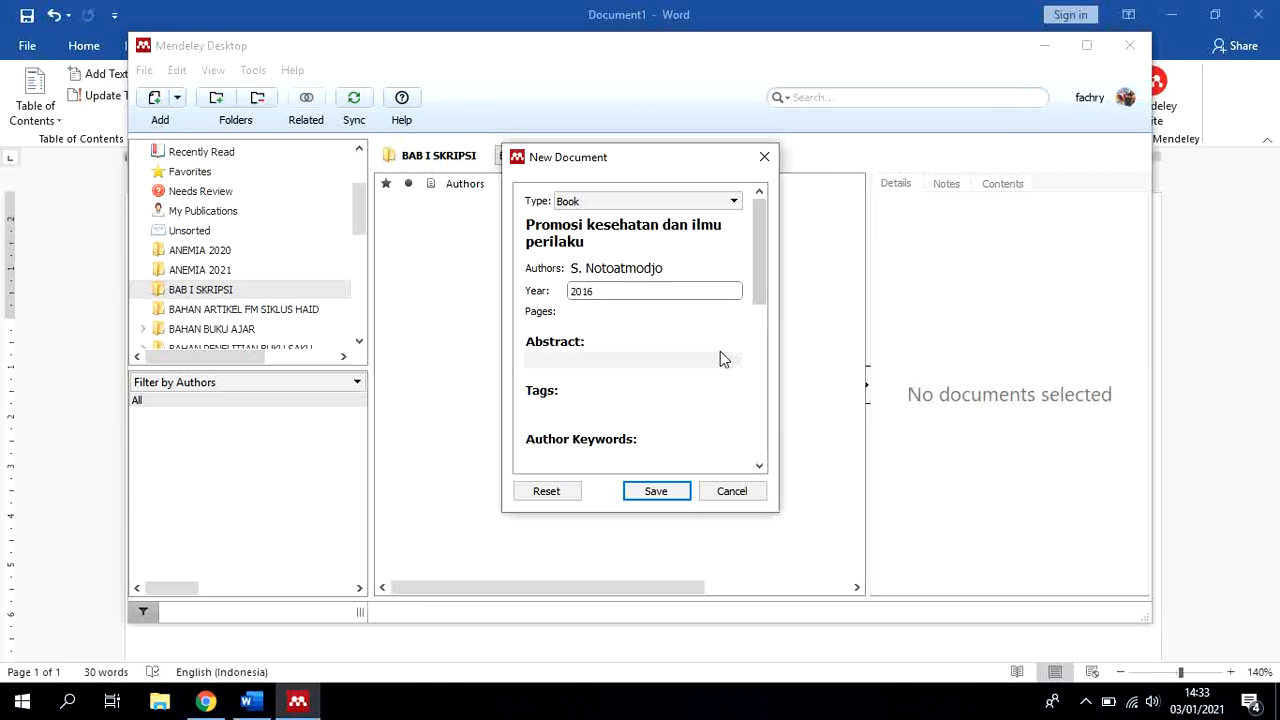
{"action": "left_click", "coordinate": [630, 313]}
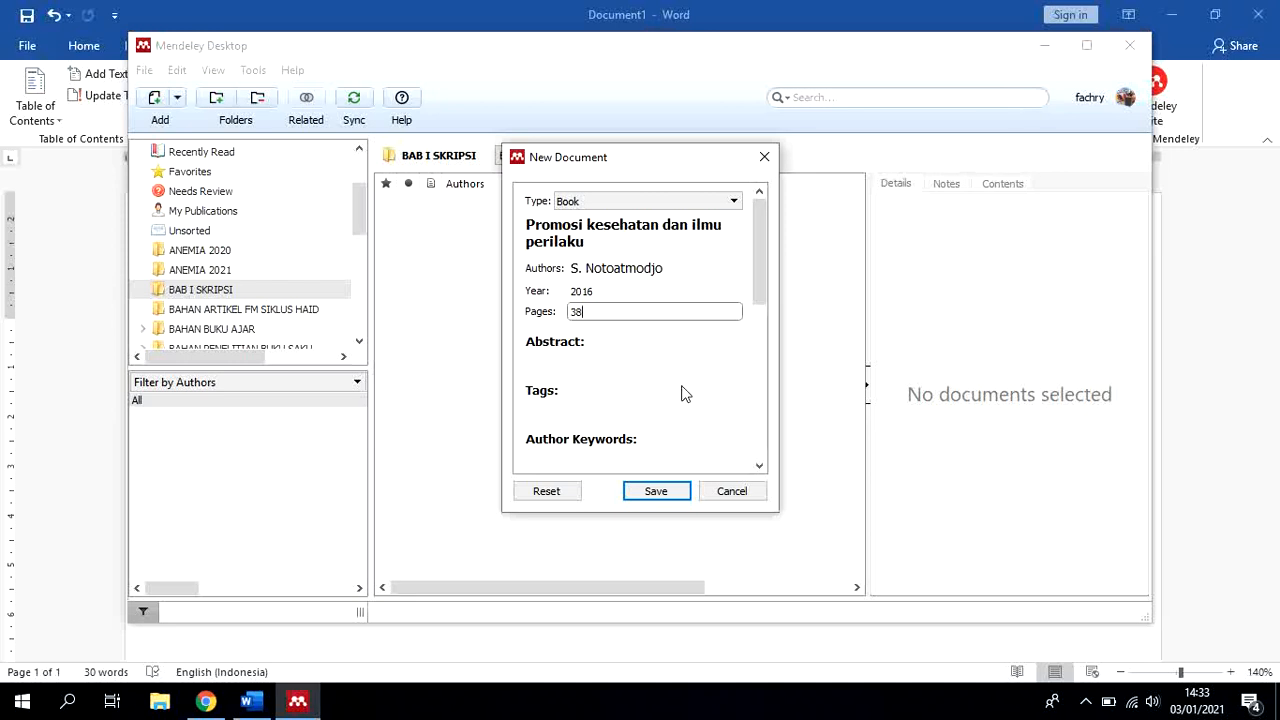
{"action": "type", "text": "38"}
{"action": "left_click", "coordinate": [598, 381]}
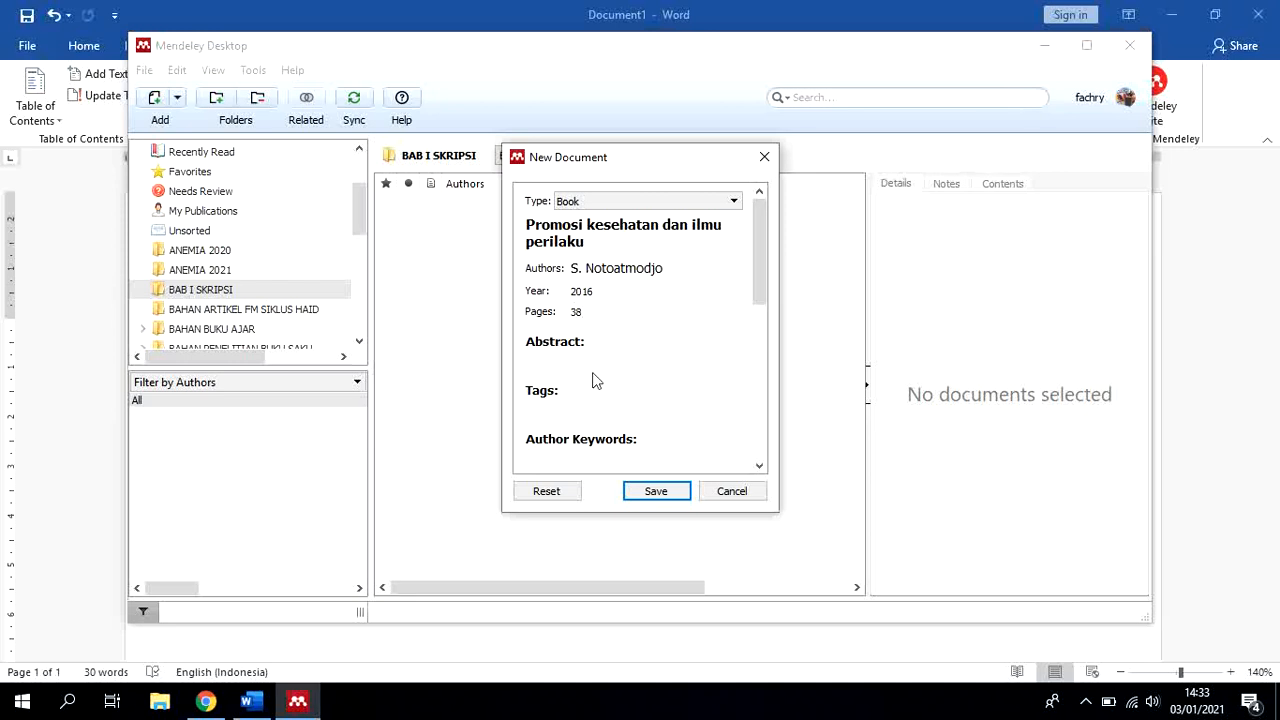
Set the book's city to Jakarta and its edition to I
{"action": "scroll", "coordinate": [600, 380], "scroll_direction": "down", "scroll_amount": 2}
{"action": "left_click", "coordinate": [586, 394]}
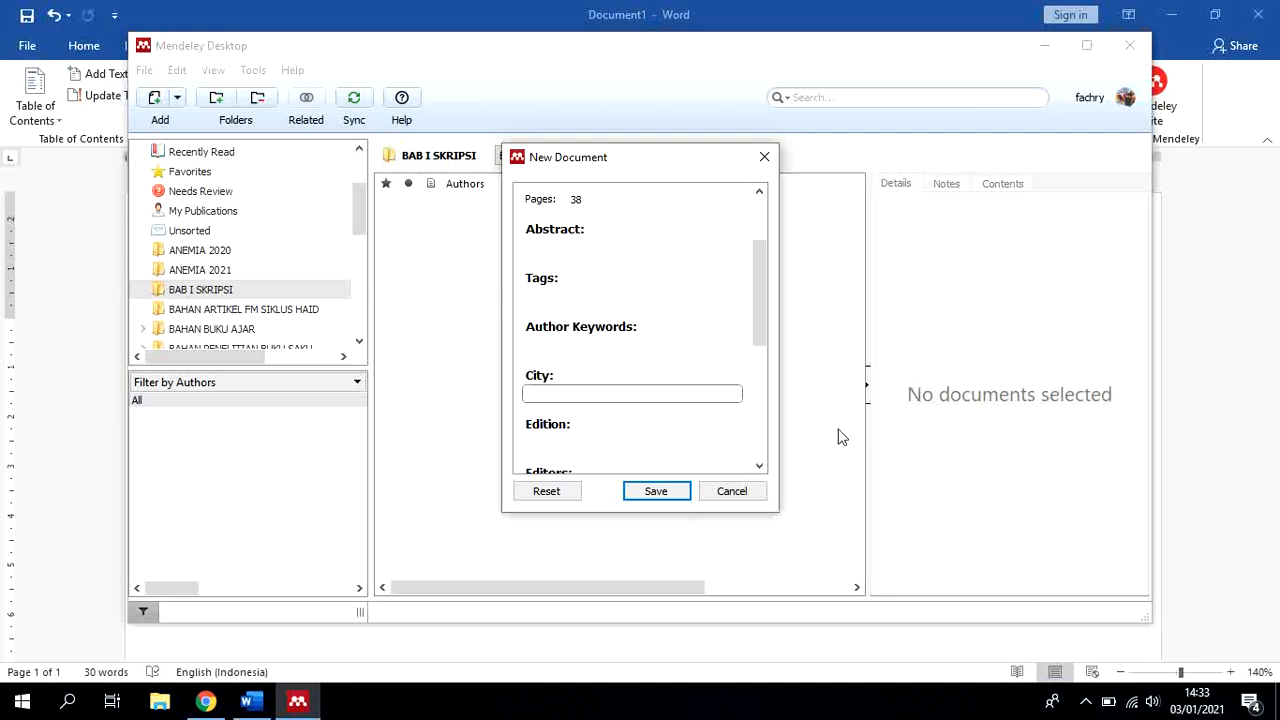
{"action": "type", "text": "Jakarta"}
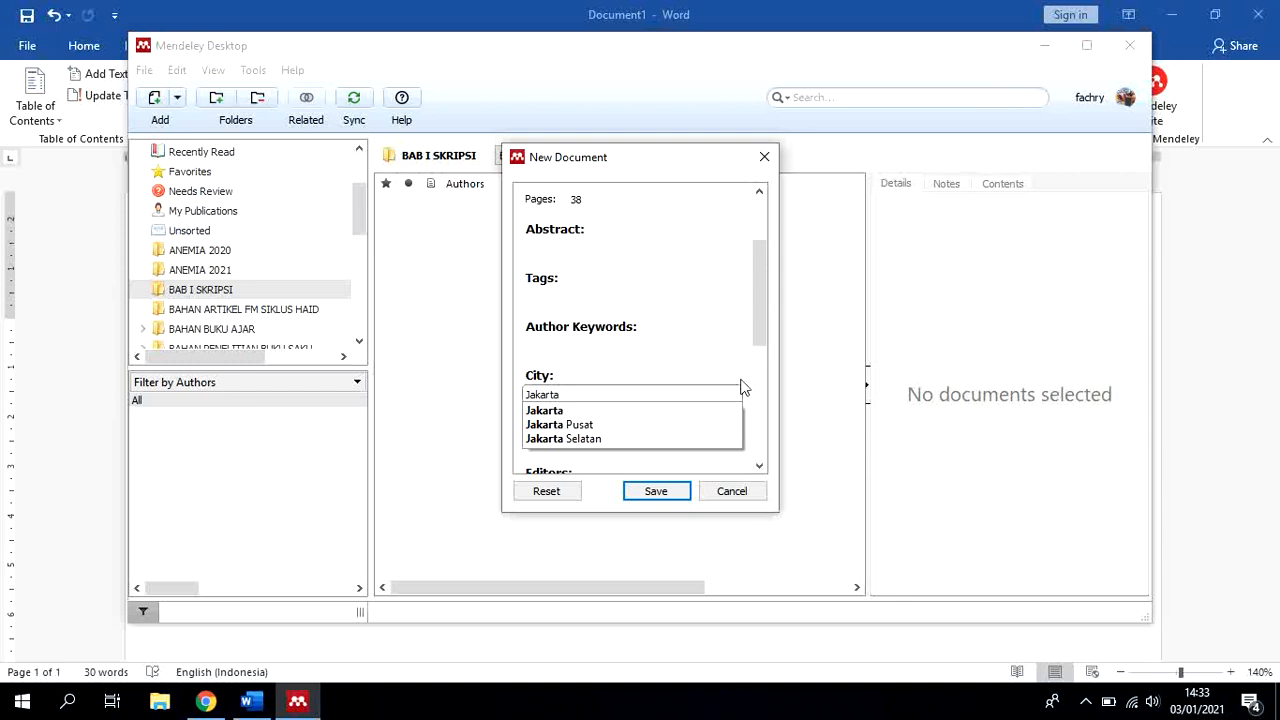
{"action": "key", "text": "Return"}
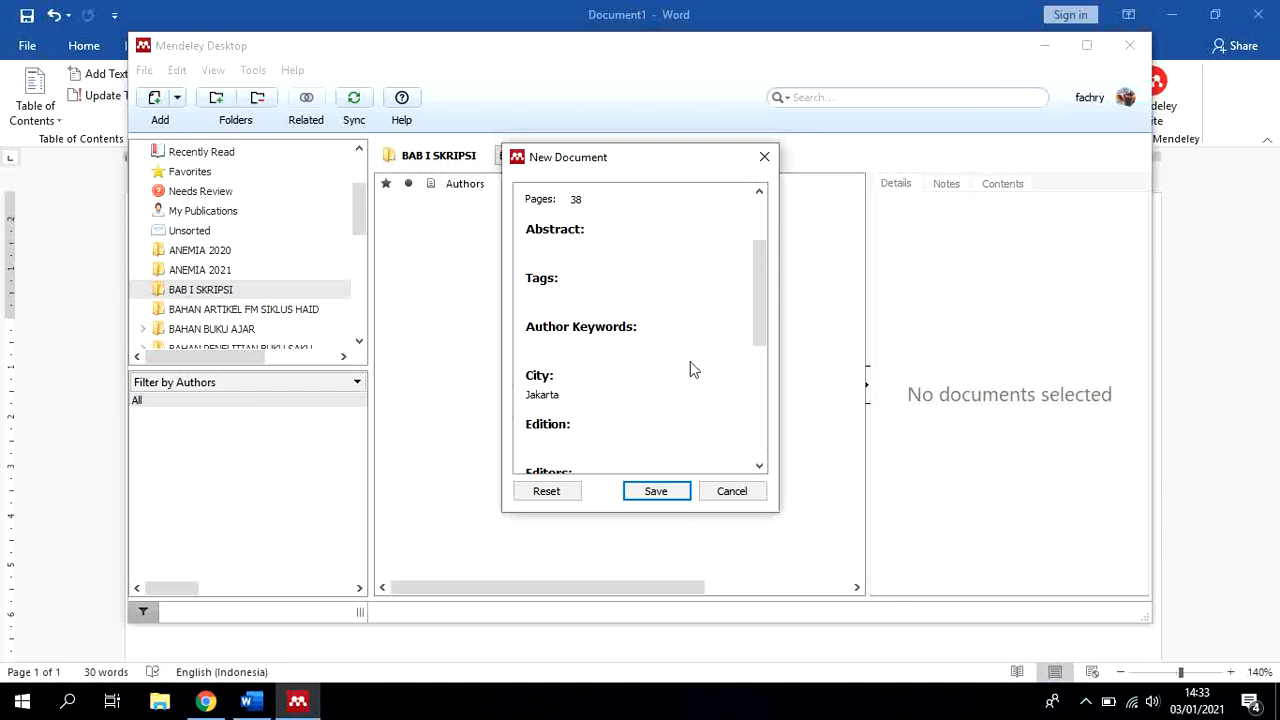
{"action": "scroll", "coordinate": [690, 370], "scroll_direction": "down", "scroll_amount": 1}
{"action": "left_click", "coordinate": [603, 380]}
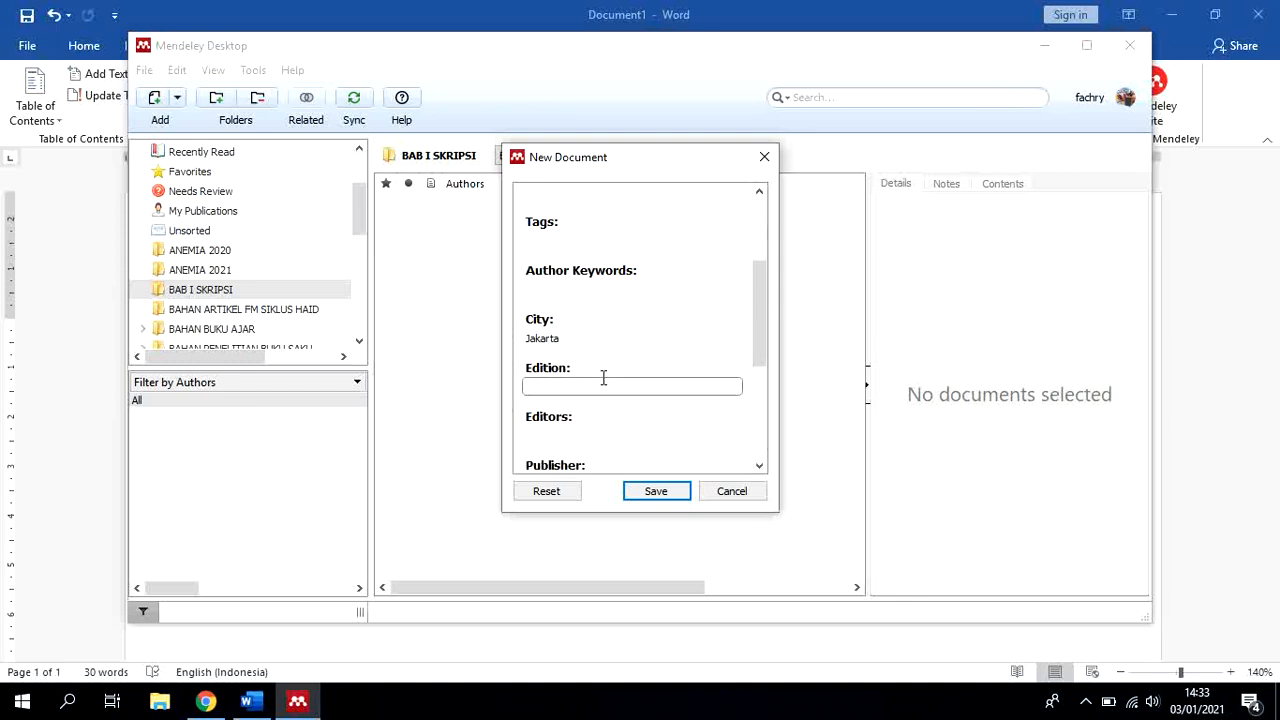
{"action": "type", "text": "1"}
Set the book's publisher to PT. Rineka Cipta, leaving the editors empty
{"action": "scroll", "coordinate": [603, 378], "scroll_direction": "down", "scroll_amount": 1}
{"action": "left_click", "coordinate": [603, 378]}
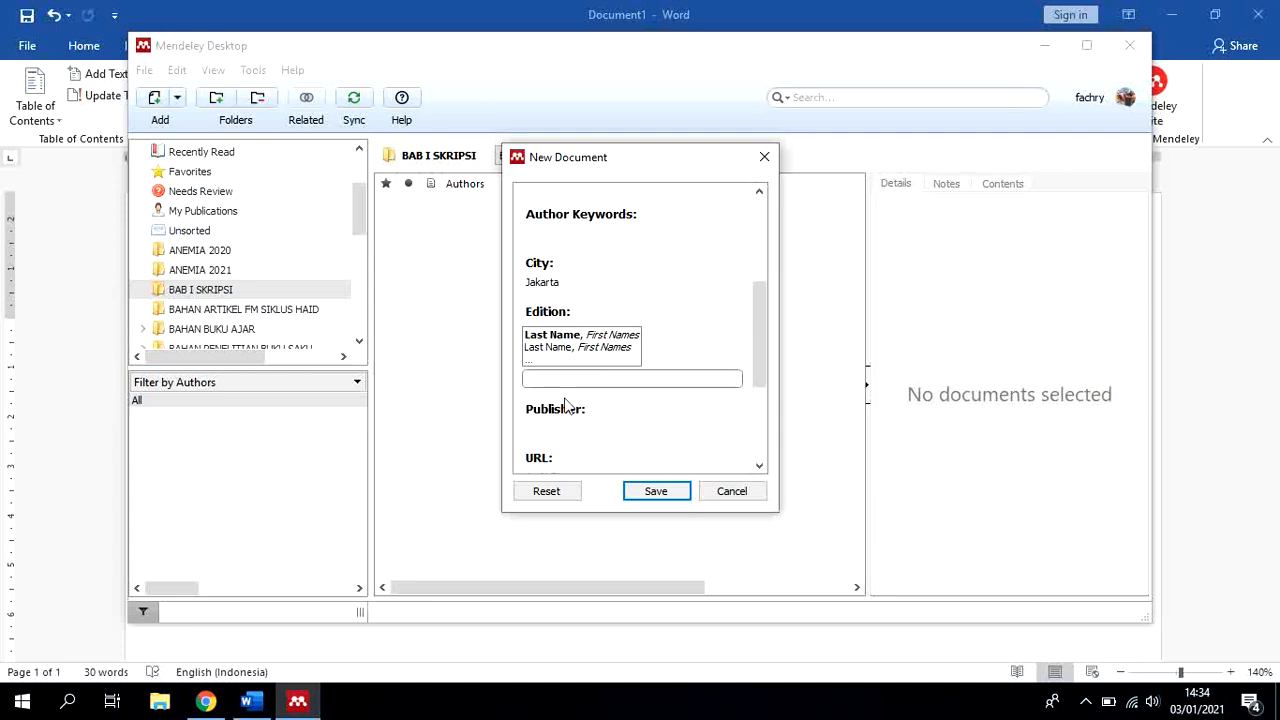
{"action": "left_click", "coordinate": [639, 426]}
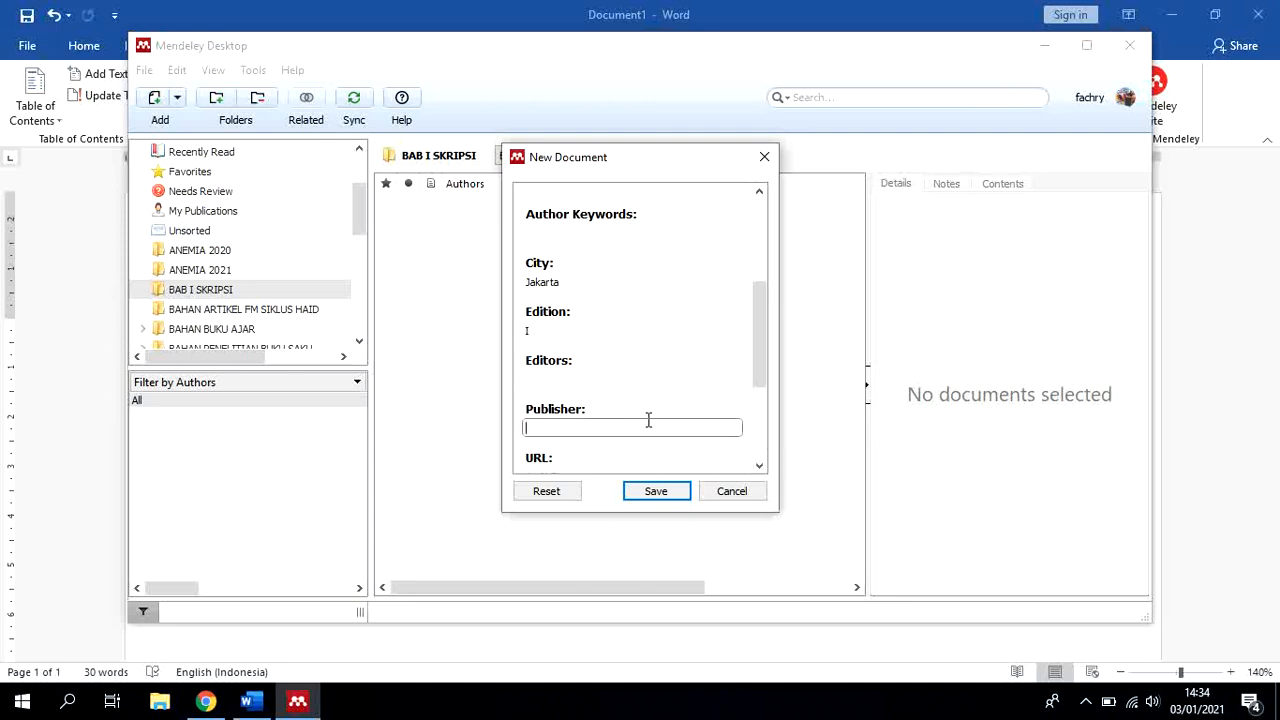
{"action": "type", "text": "PT"}
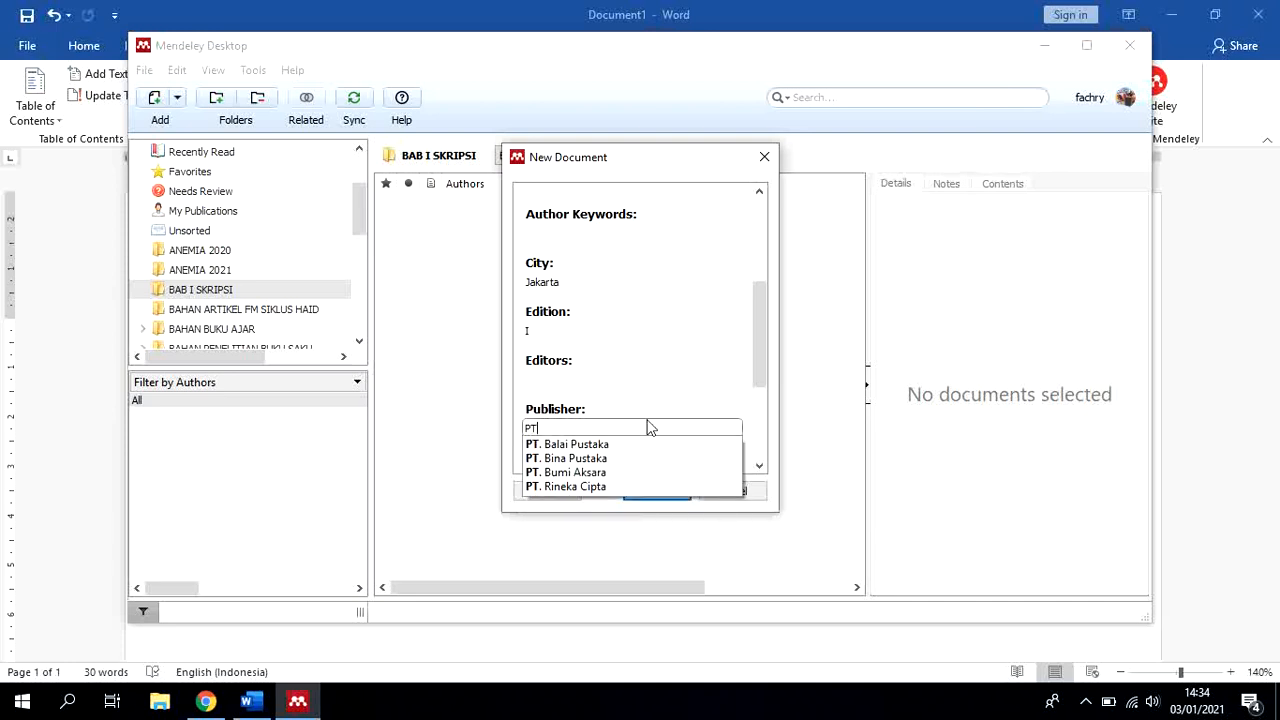
{"action": "type", "text": ". Rinek"}
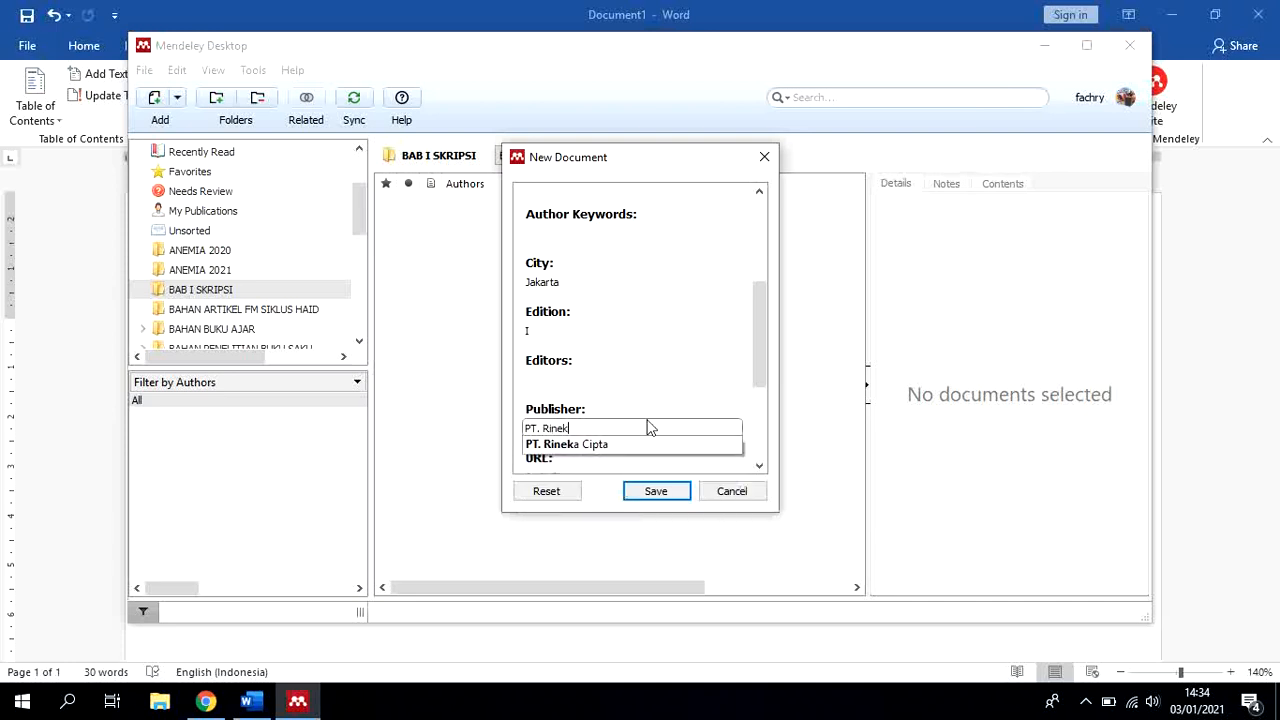
{"action": "type", "text": "a Cipta"}
{"action": "left_click", "coordinate": [670, 385]}
Leave the URL and DOI empty and set the book's ISBN to 6067
{"action": "scroll", "coordinate": [630, 440], "scroll_direction": "down", "scroll_amount": 1}
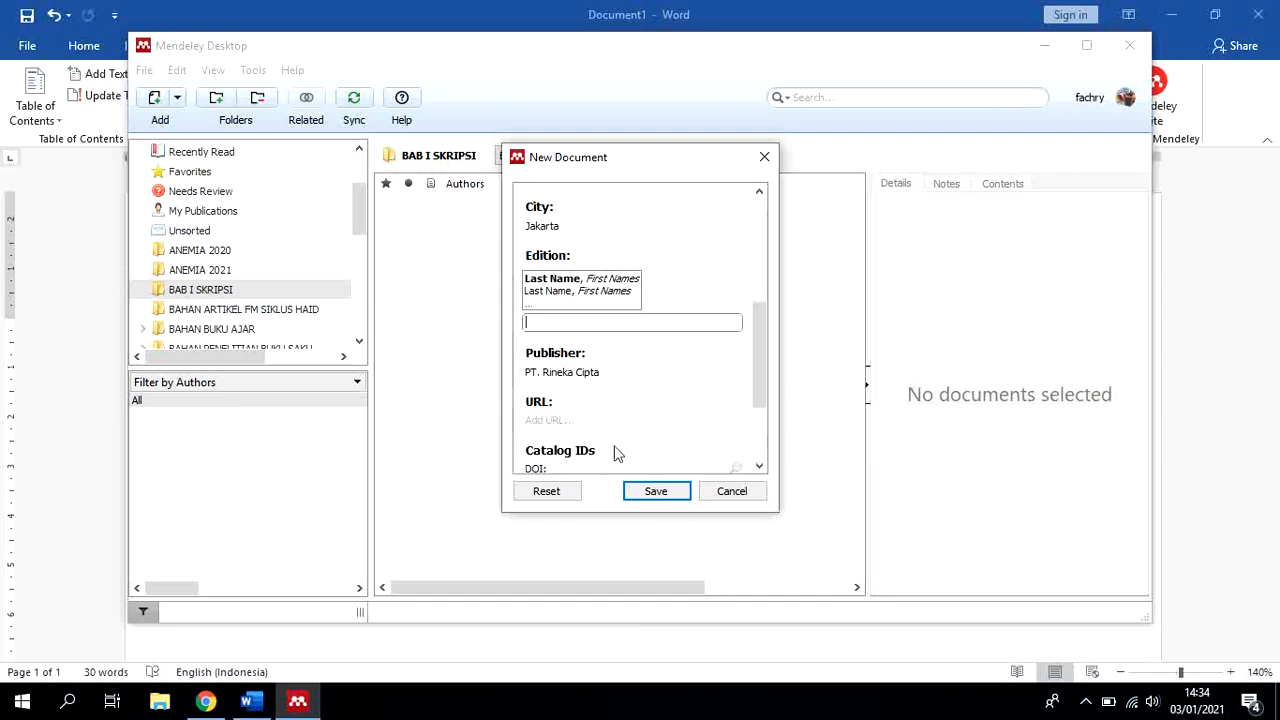
{"action": "left_click", "coordinate": [577, 421]}
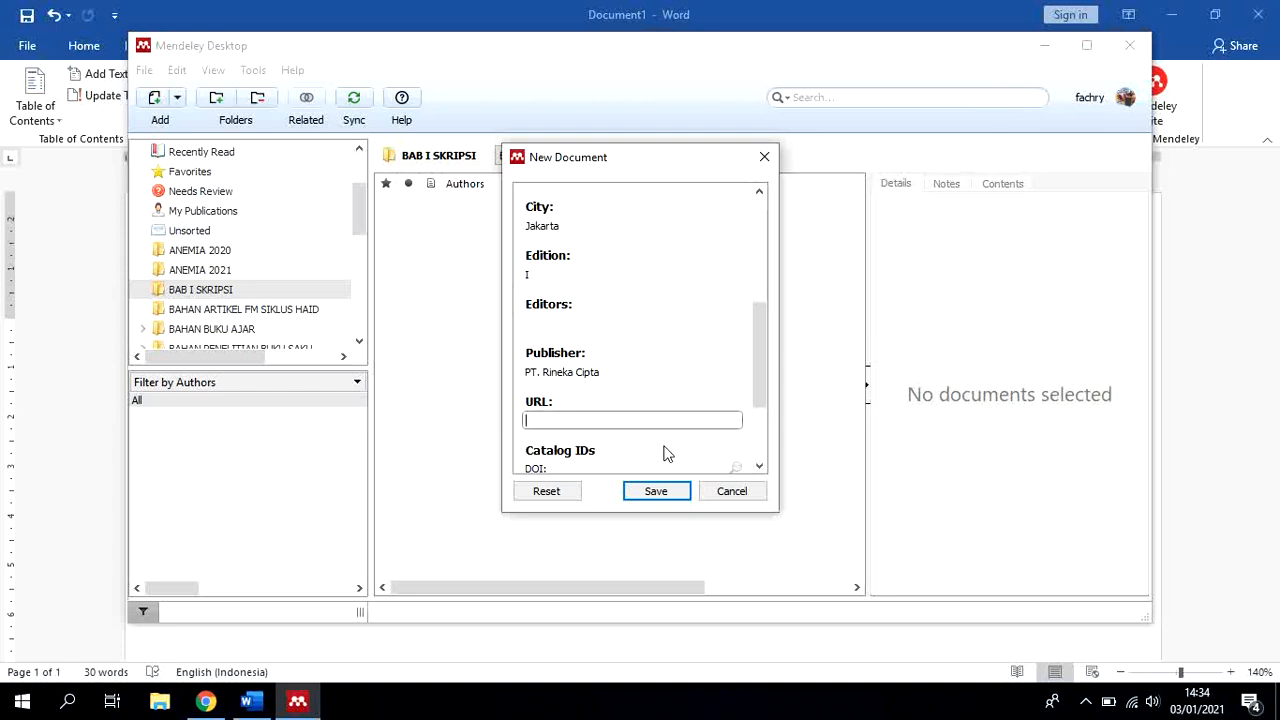
{"action": "scroll", "coordinate": [676, 423], "scroll_direction": "down", "scroll_amount": 1}
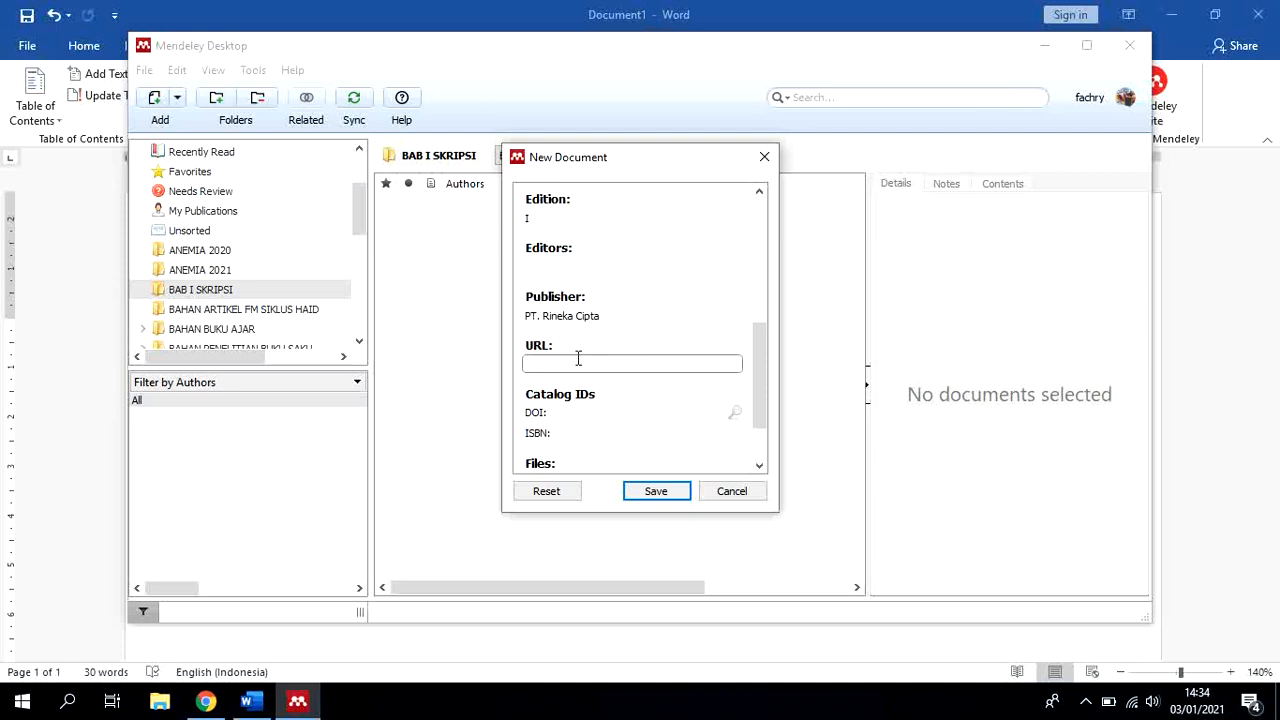
{"action": "left_click", "coordinate": [580, 414]}
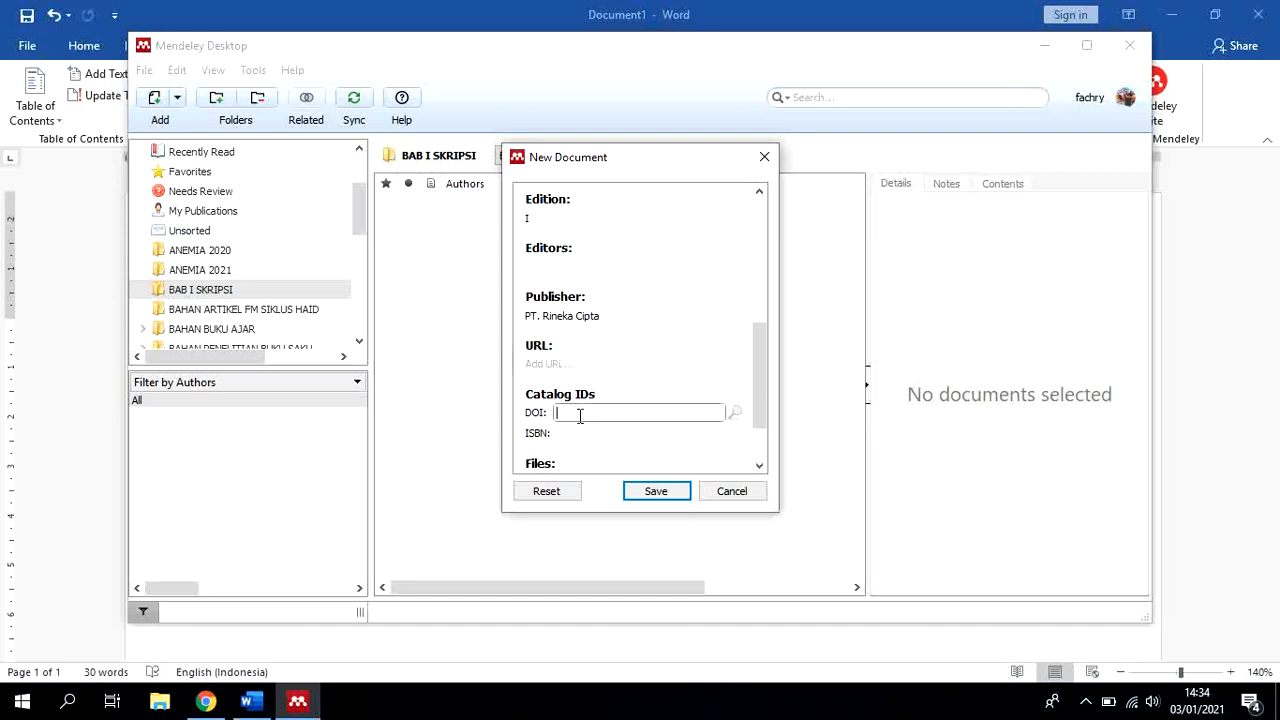
{"action": "left_click", "coordinate": [591, 431]}
{"action": "scroll", "coordinate": [635, 433], "scroll_direction": "down", "scroll_amount": 1}
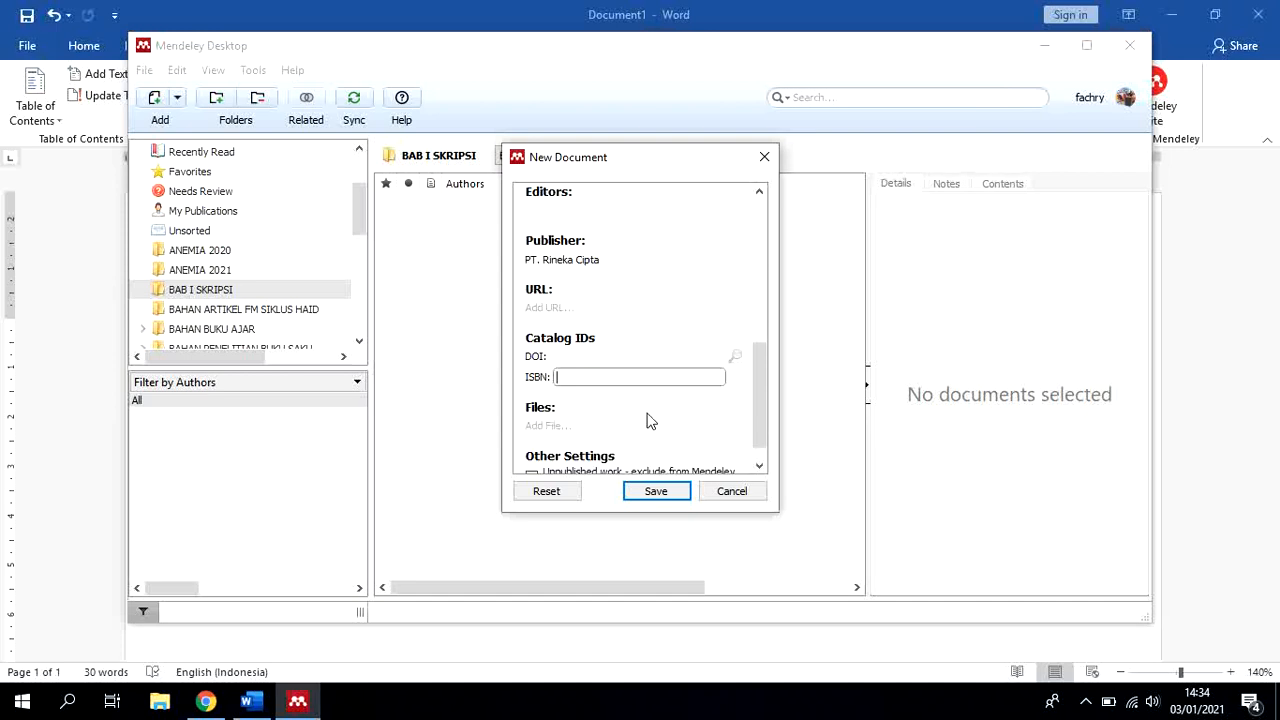
{"action": "type", "text": "6067"}
Review all the entered book details and save the entry to the BAB I SKRIPSI folder
{"action": "scroll", "coordinate": [650, 412], "scroll_direction": "down", "scroll_amount": 1}
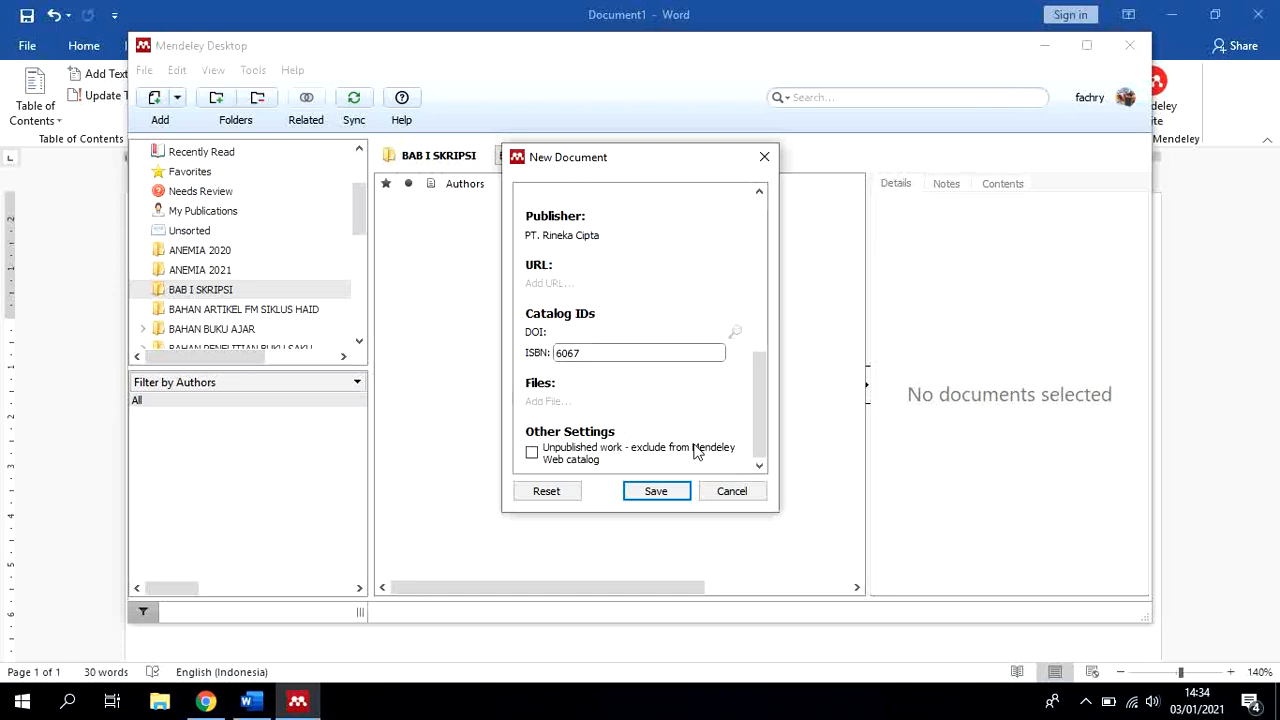
{"action": "scroll", "coordinate": [697, 447], "scroll_direction": "up", "scroll_amount": 4}
{"action": "scroll", "coordinate": [697, 445], "scroll_direction": "up", "scroll_amount": 4}
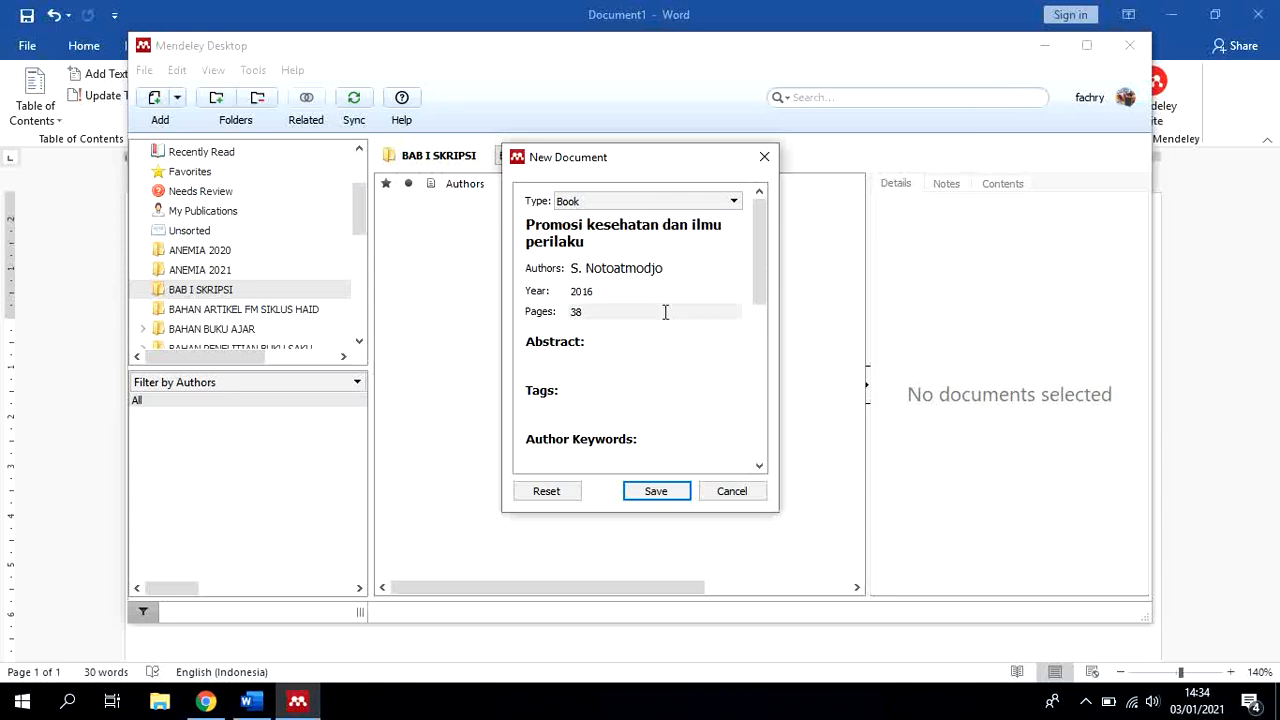
{"action": "scroll", "coordinate": [662, 345], "scroll_direction": "down", "scroll_amount": 4}
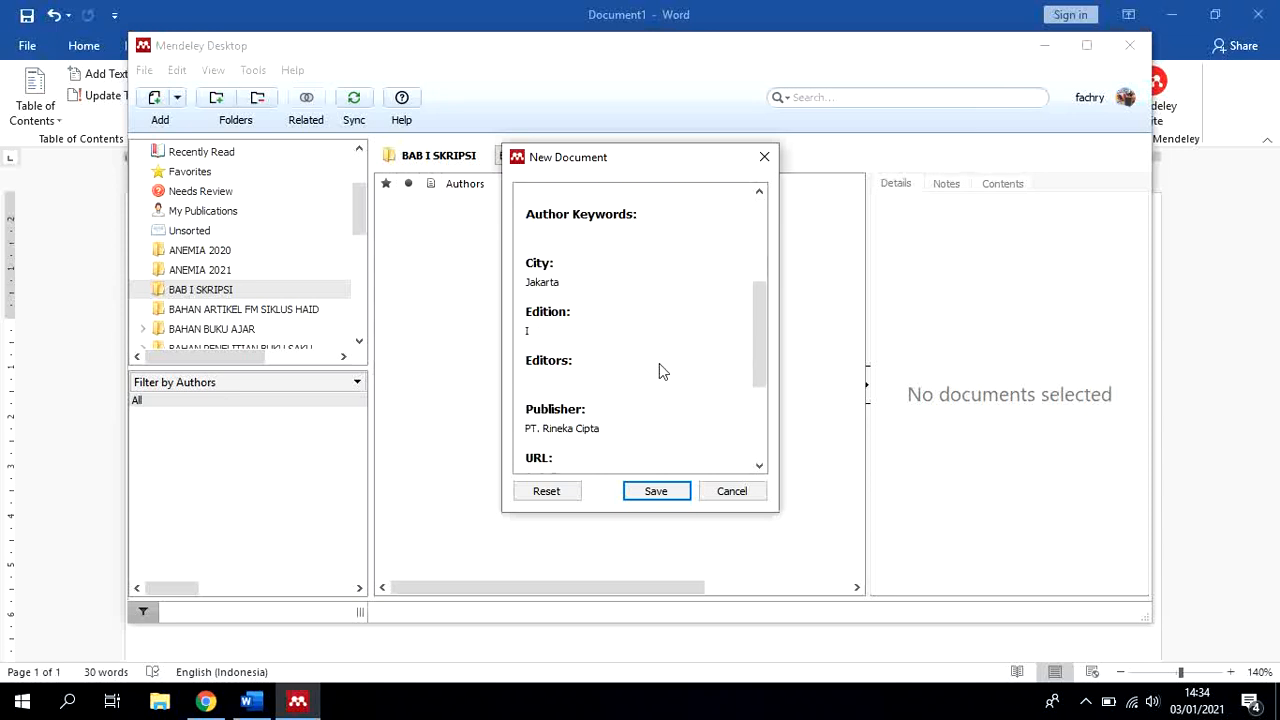
{"action": "scroll", "coordinate": [654, 375], "scroll_direction": "down", "scroll_amount": 1}
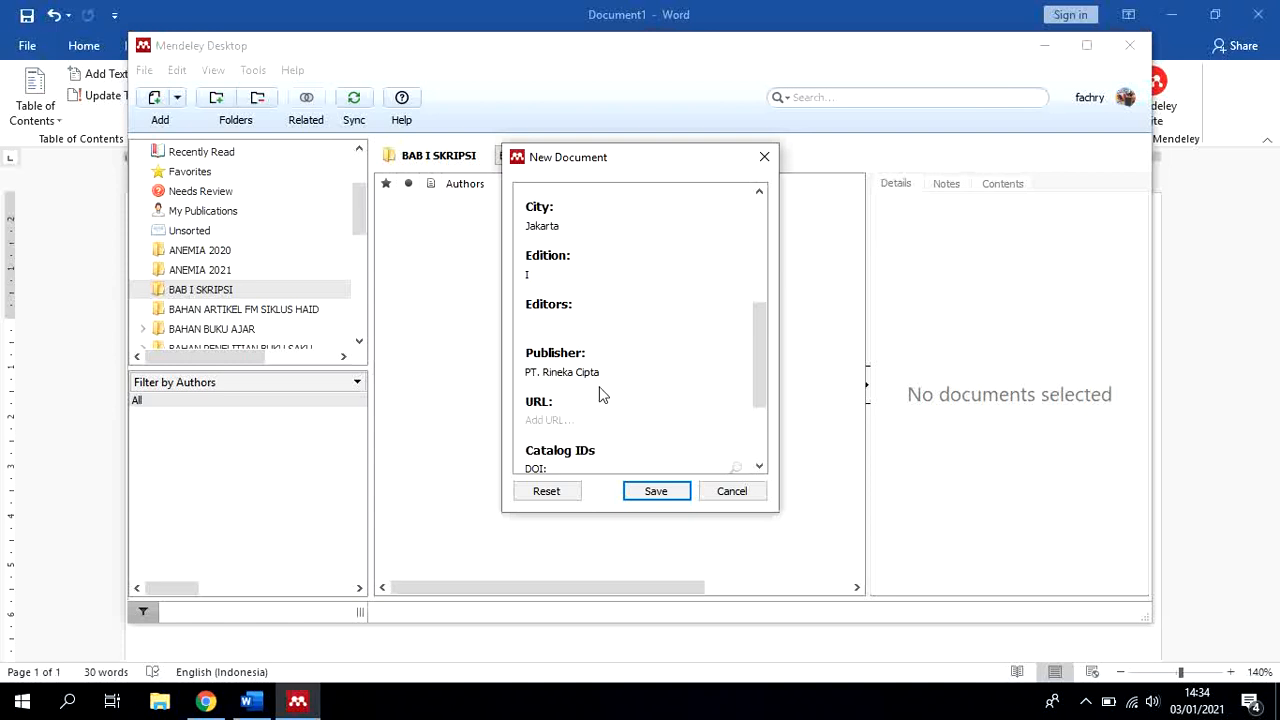
{"action": "scroll", "coordinate": [606, 385], "scroll_direction": "down", "scroll_amount": 2}
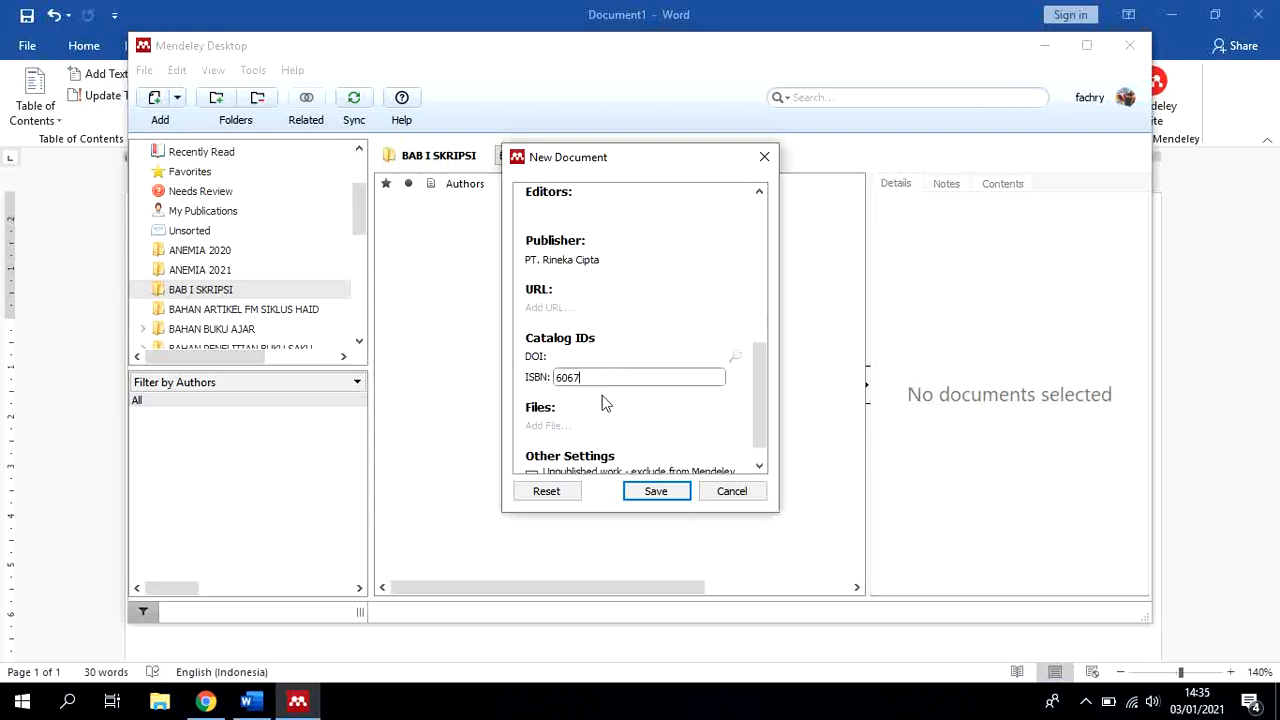
{"action": "scroll", "coordinate": [627, 394], "scroll_direction": "down", "scroll_amount": 1}
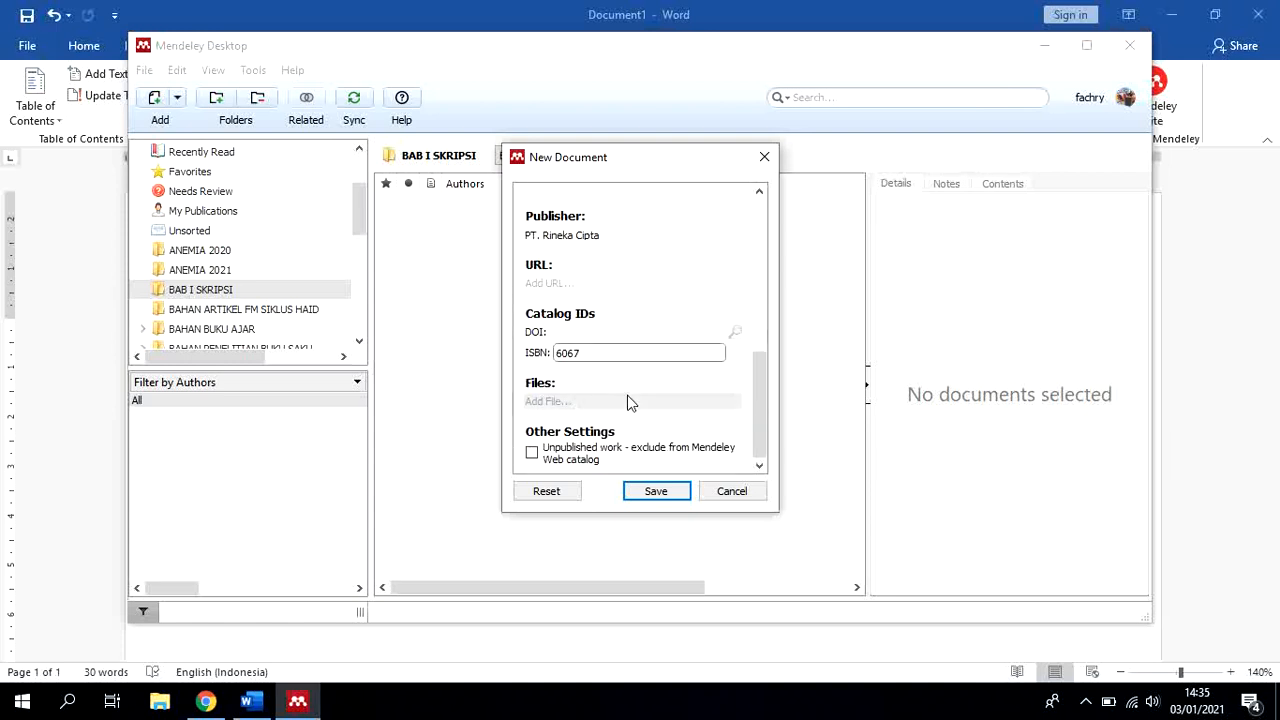
{"action": "left_click", "coordinate": [654, 494]}
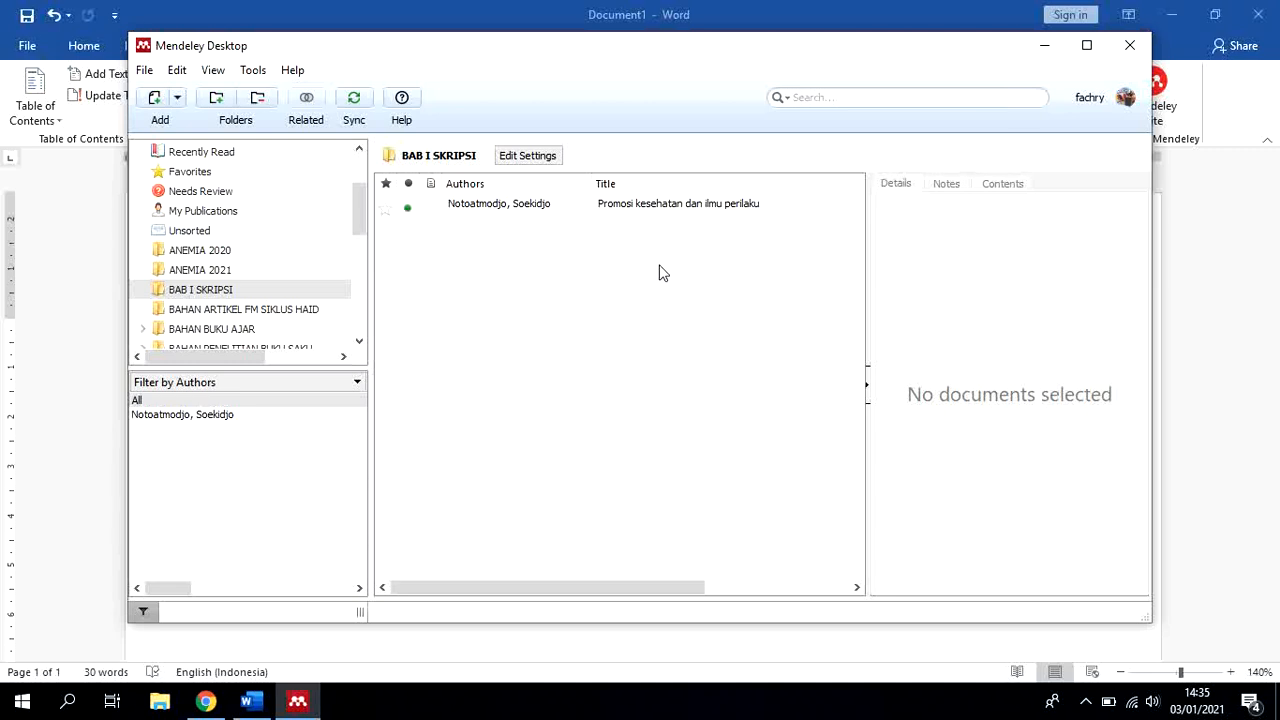
Switch to Chrome, bring up the Kompas.com article on HIV/AIDS figures and examine its title and publication date
{"action": "left_click", "coordinate": [205, 700]}
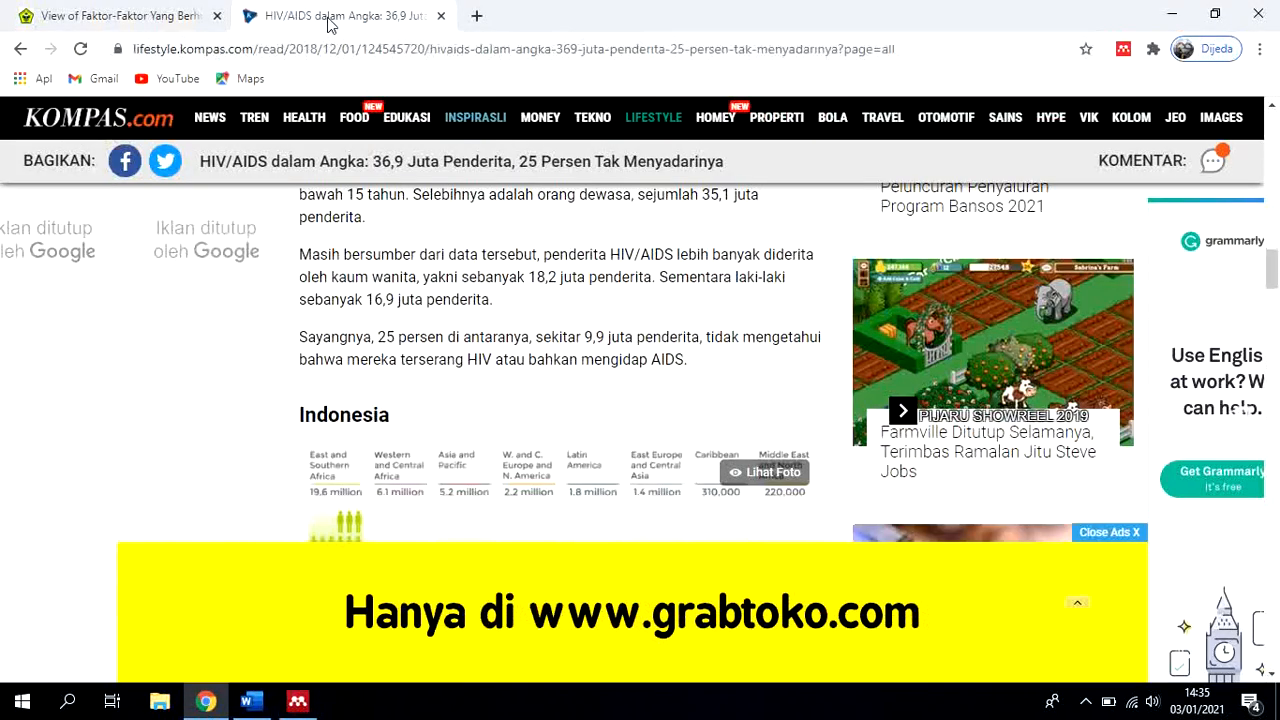
{"action": "left_click", "coordinate": [330, 16]}
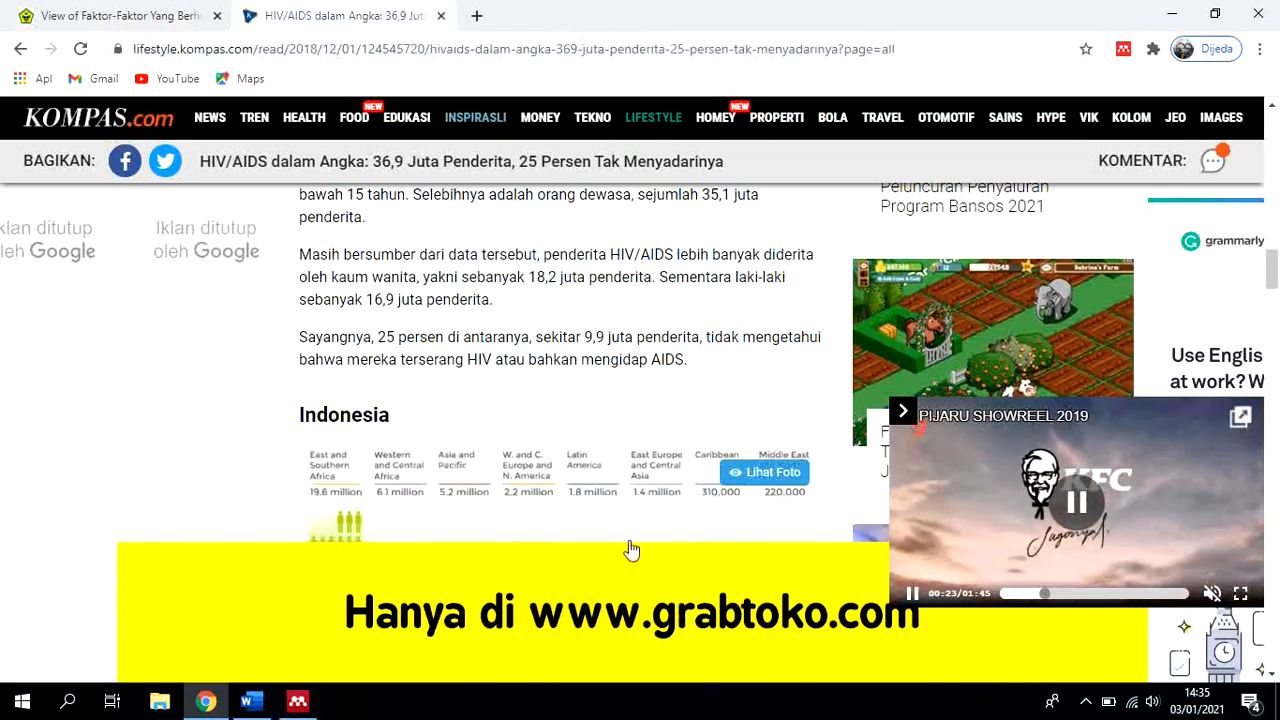
{"action": "scroll", "coordinate": [640, 521], "scroll_direction": "up", "scroll_amount": 15}
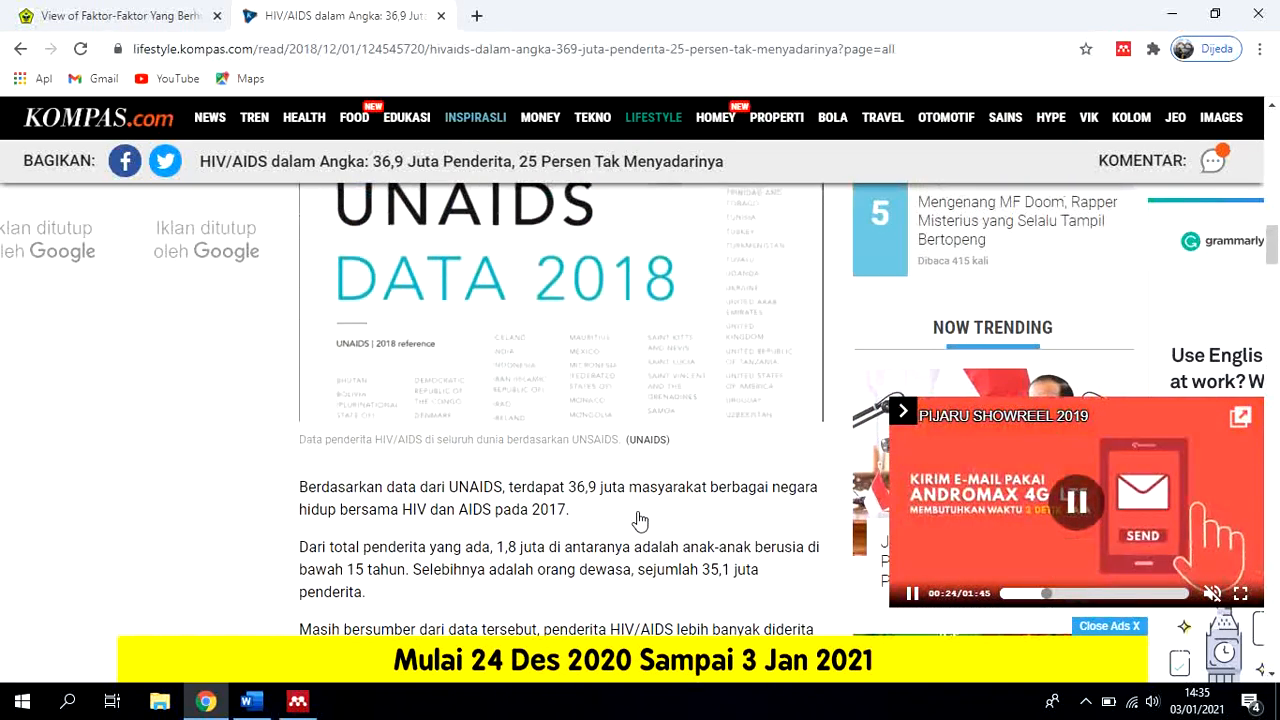
{"action": "scroll", "coordinate": [639, 513], "scroll_direction": "down", "scroll_amount": 3}
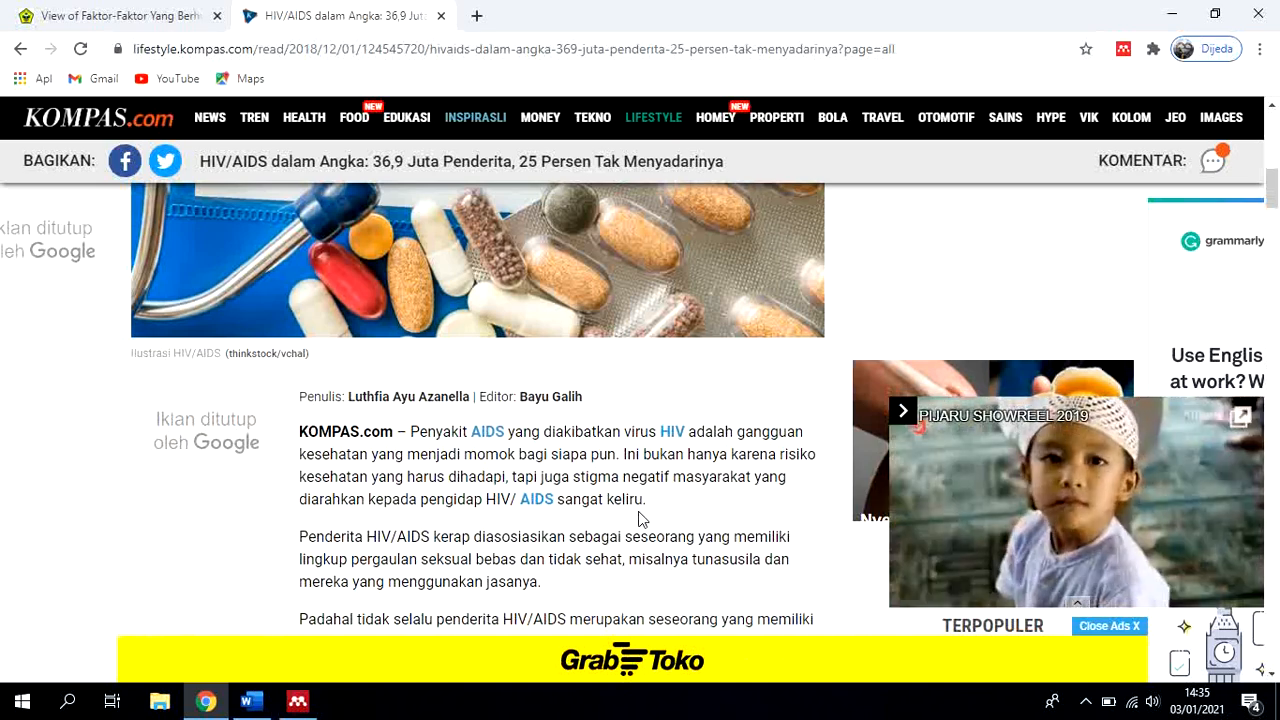
{"action": "scroll", "coordinate": [640, 519], "scroll_direction": "up", "scroll_amount": 3}
{"action": "scroll", "coordinate": [640, 521], "scroll_direction": "up", "scroll_amount": 2}
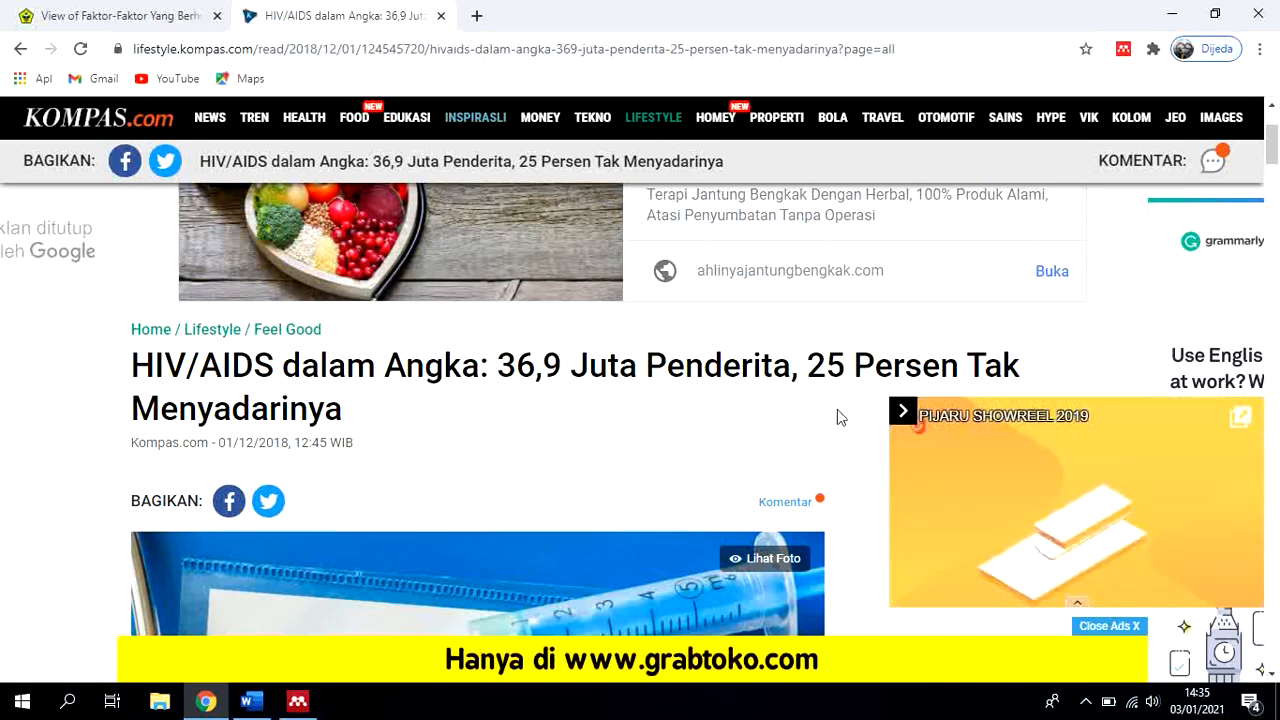
{"action": "scroll", "coordinate": [500, 452], "scroll_direction": "up", "scroll_amount": 1}
{"action": "scroll", "coordinate": [494, 452], "scroll_direction": "up", "scroll_amount": 1}
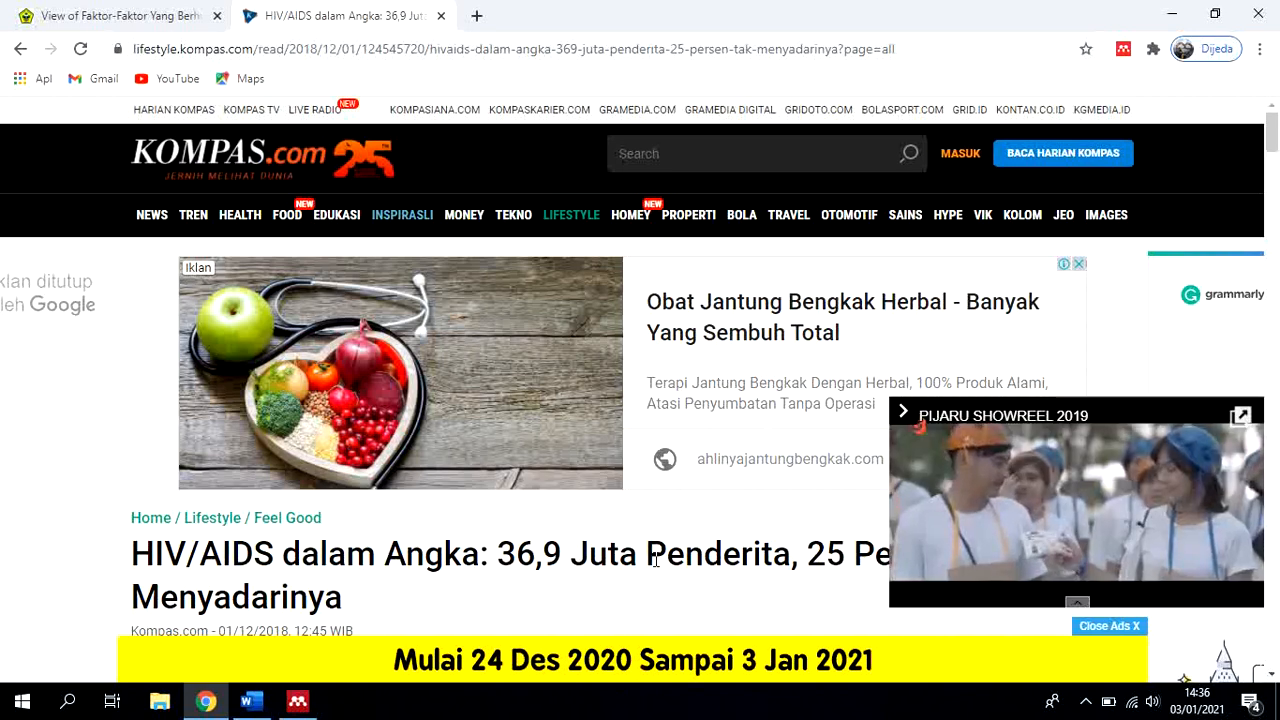
Look through the Kompas.com article for its date, author, editor and opening text as source details for the reference
{"action": "scroll", "coordinate": [491, 526], "scroll_direction": "down", "scroll_amount": 2}
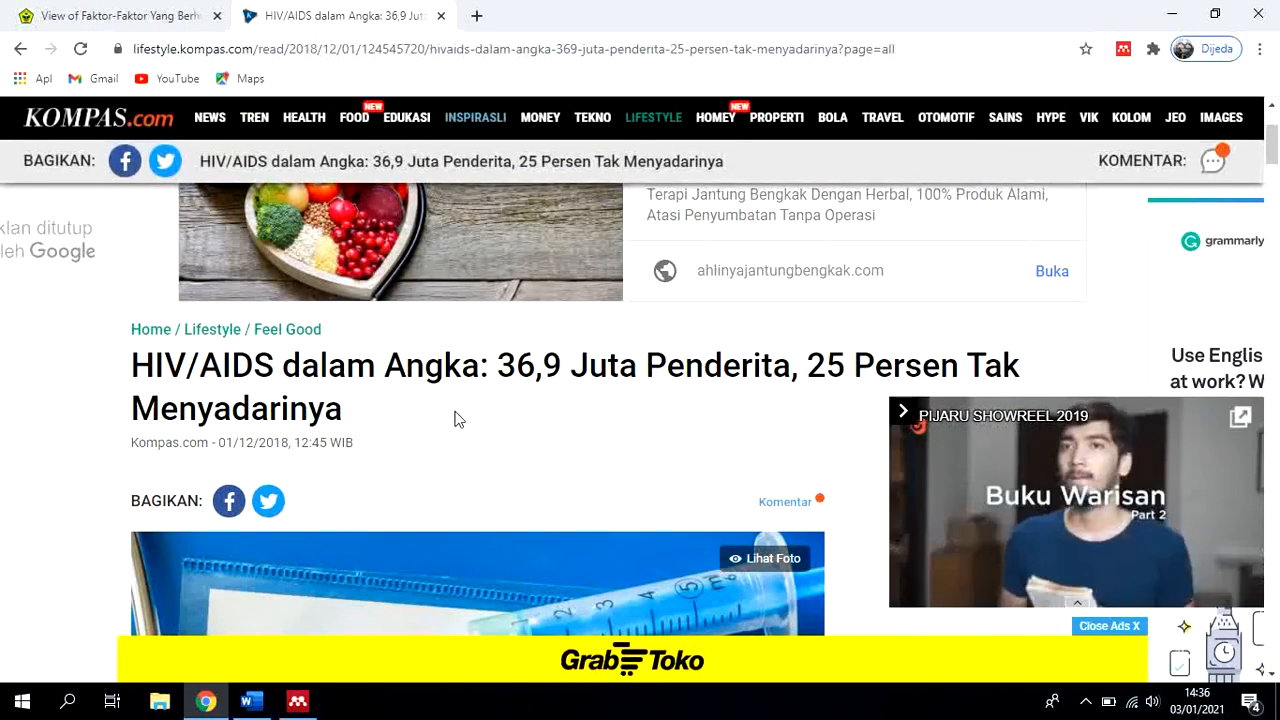
{"action": "scroll", "coordinate": [481, 442], "scroll_direction": "up", "scroll_amount": 2}
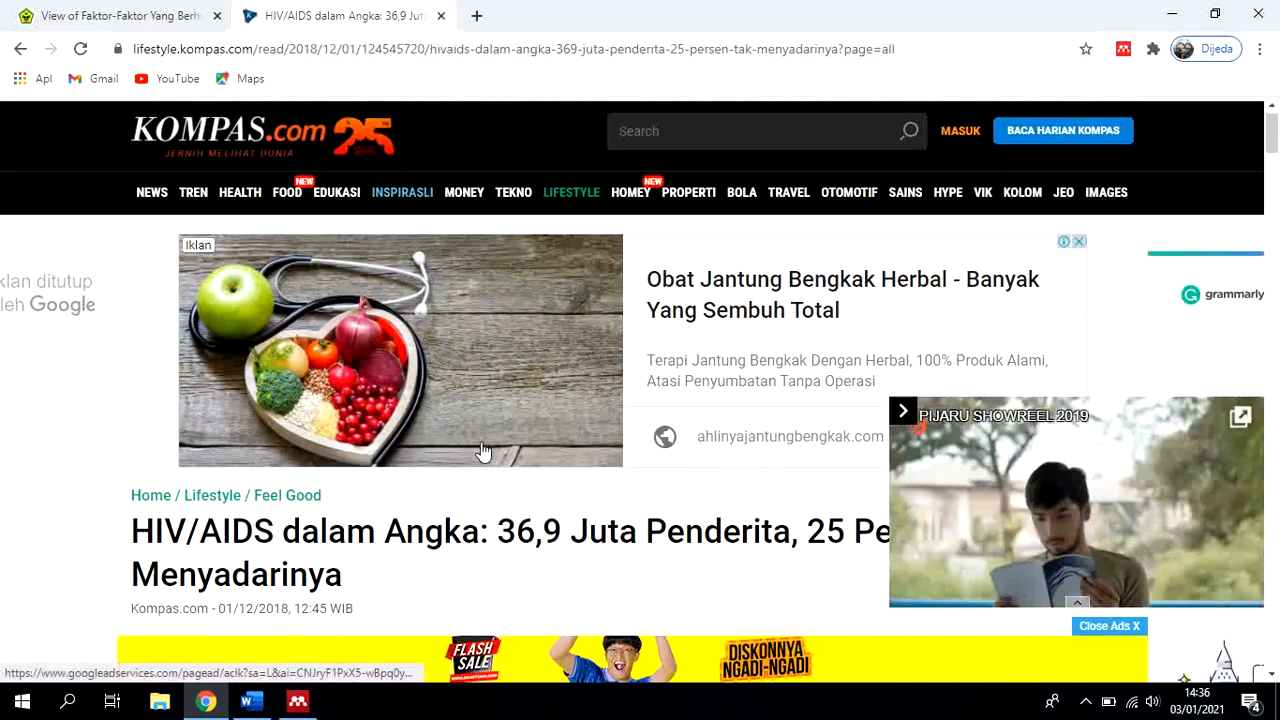
{"action": "scroll", "coordinate": [481, 448], "scroll_direction": "down", "scroll_amount": 2}
{"action": "scroll", "coordinate": [480, 449], "scroll_direction": "down", "scroll_amount": 2}
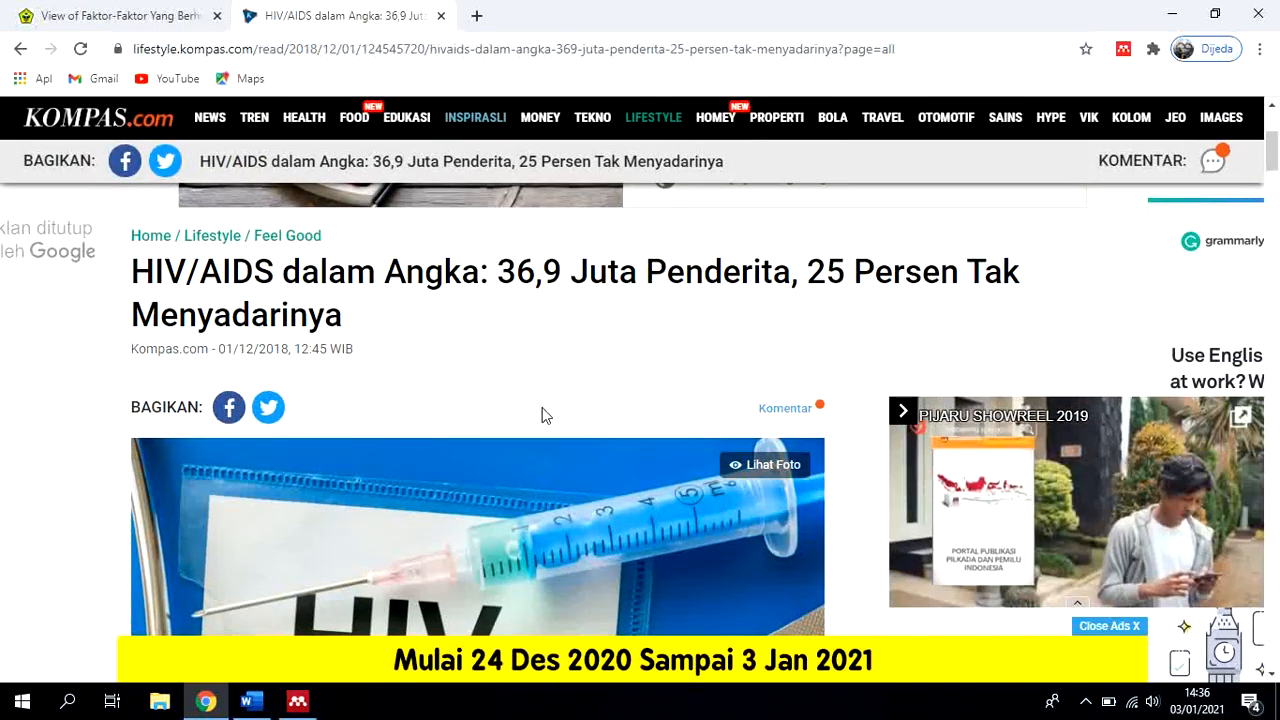
{"action": "scroll", "coordinate": [543, 416], "scroll_direction": "down", "scroll_amount": 2}
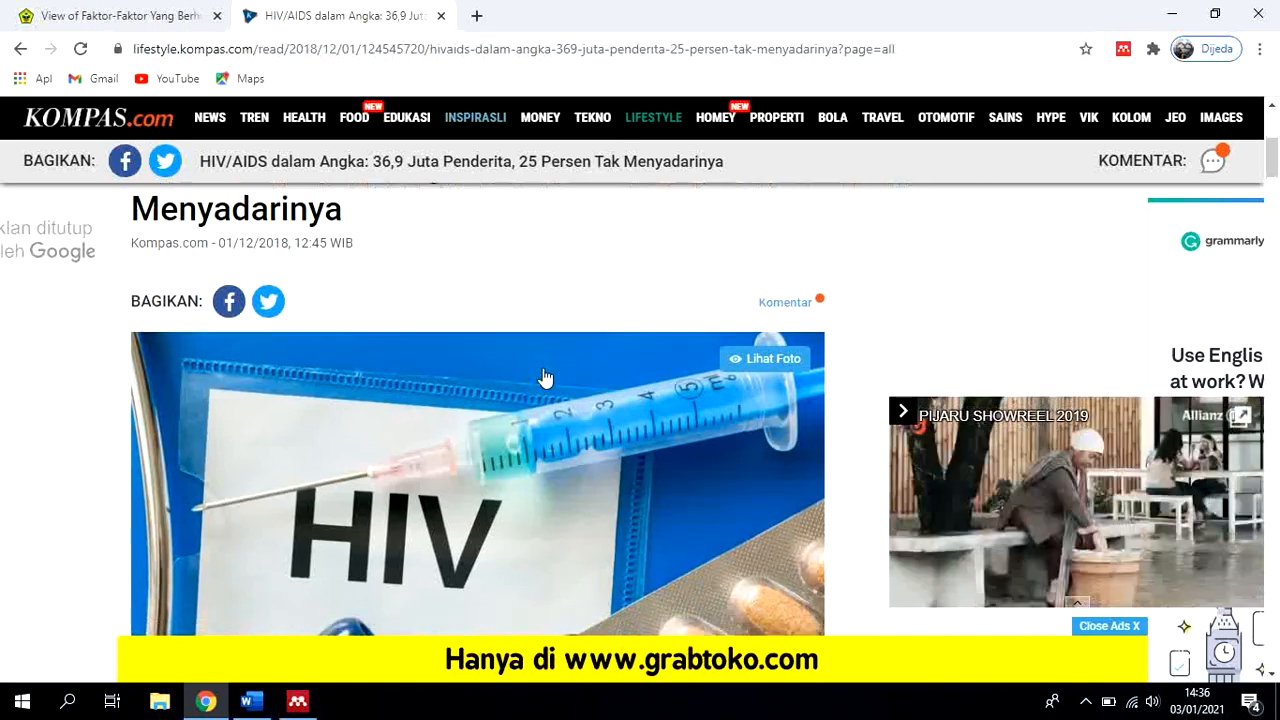
{"action": "scroll", "coordinate": [545, 378], "scroll_direction": "down", "scroll_amount": 5}
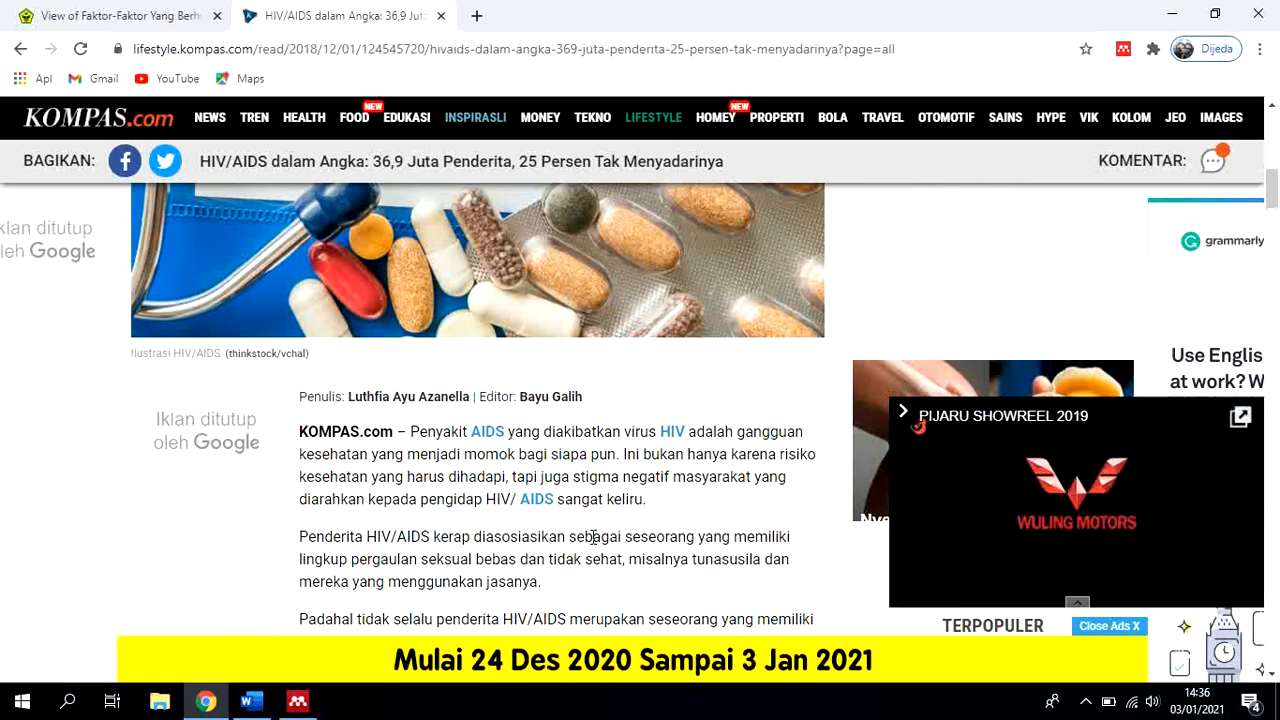
{"action": "scroll", "coordinate": [575, 527], "scroll_direction": "down", "scroll_amount": 3}
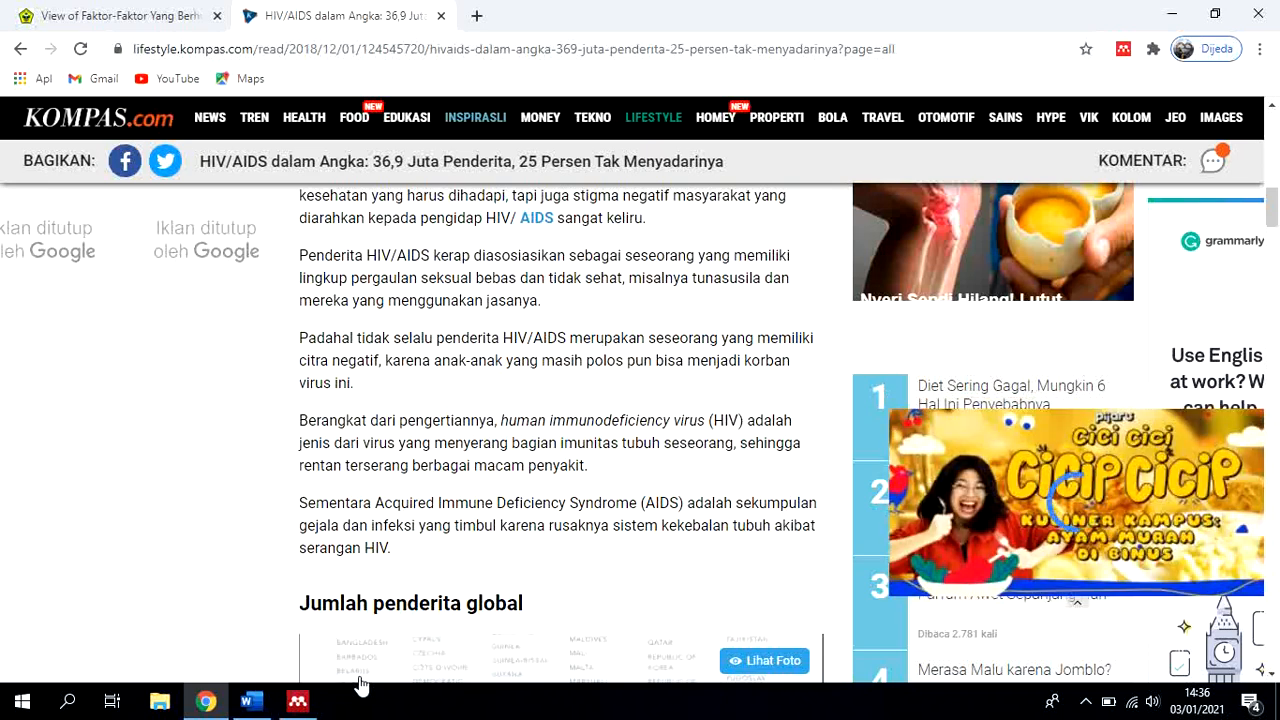
{"action": "scroll", "coordinate": [446, 506], "scroll_direction": "up", "scroll_amount": 7}
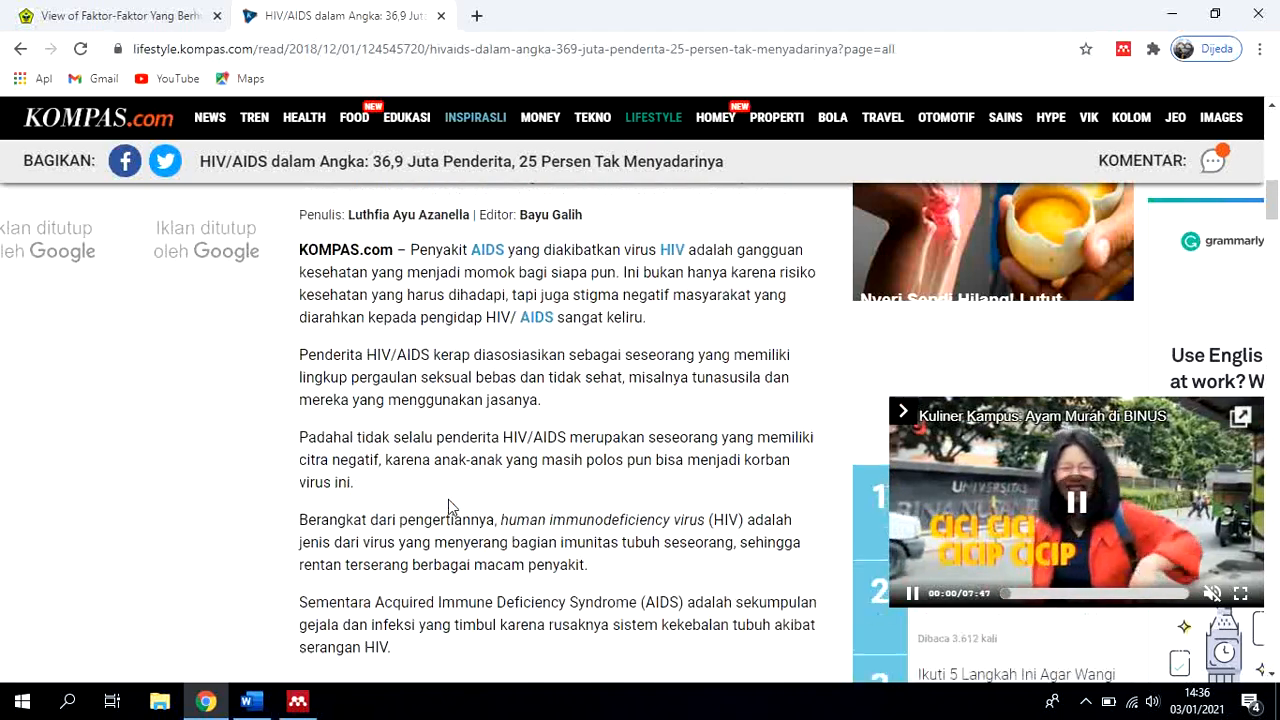
{"action": "scroll", "coordinate": [448, 505], "scroll_direction": "up", "scroll_amount": 3}
{"action": "scroll", "coordinate": [449, 509], "scroll_direction": "up", "scroll_amount": 3}
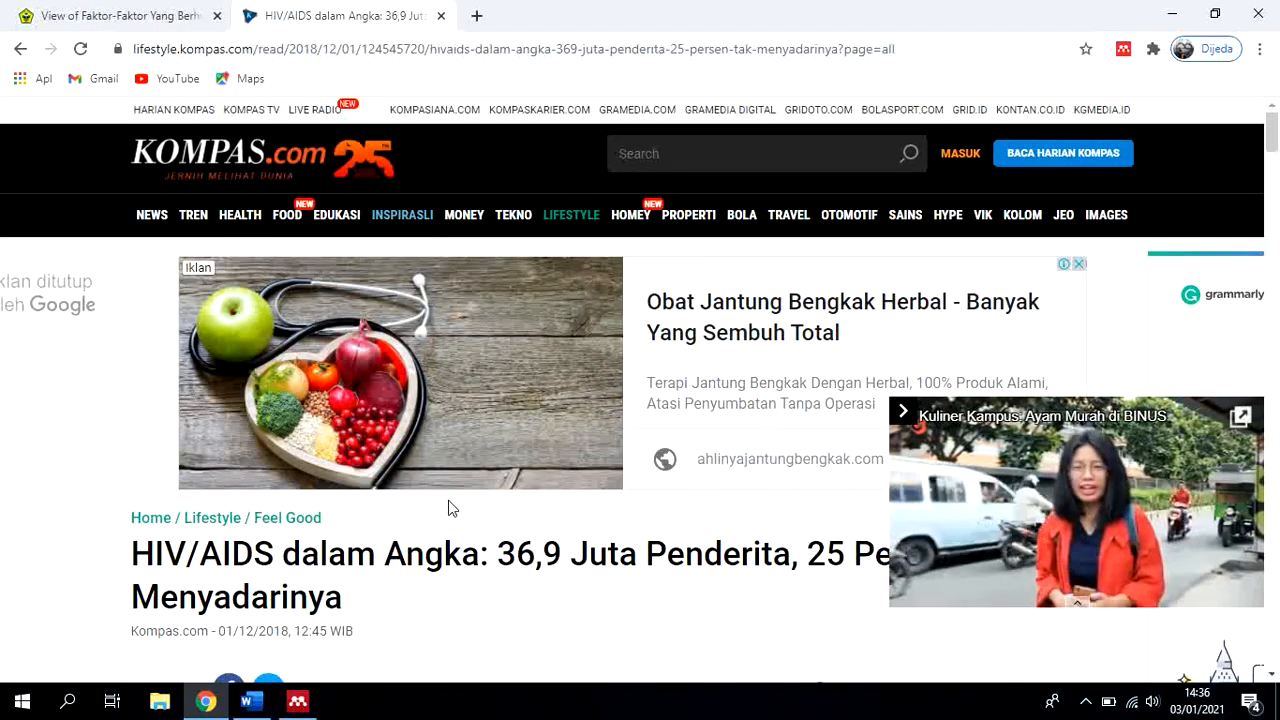
Switch to Mendeley Desktop and start a manual entry in the BAB I SKRIPSI folder with the type Web Page
{"action": "left_click", "coordinate": [297, 701]}
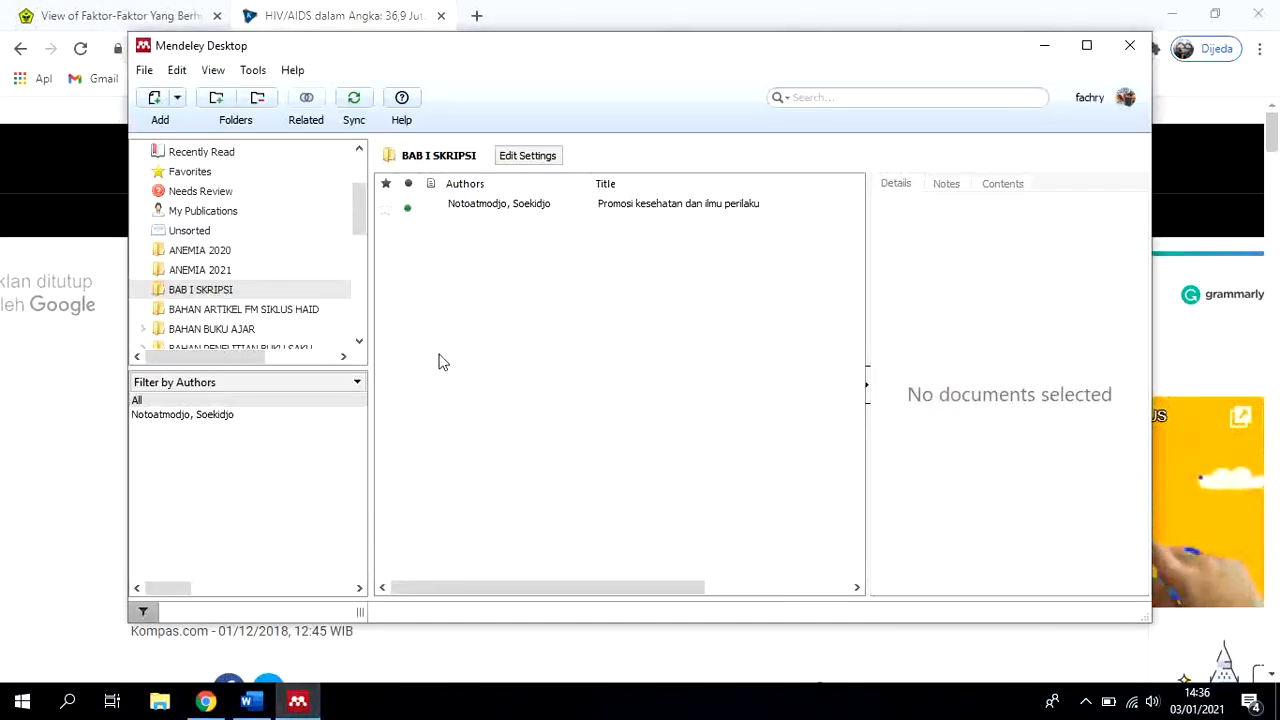
{"action": "left_click", "coordinate": [177, 100]}
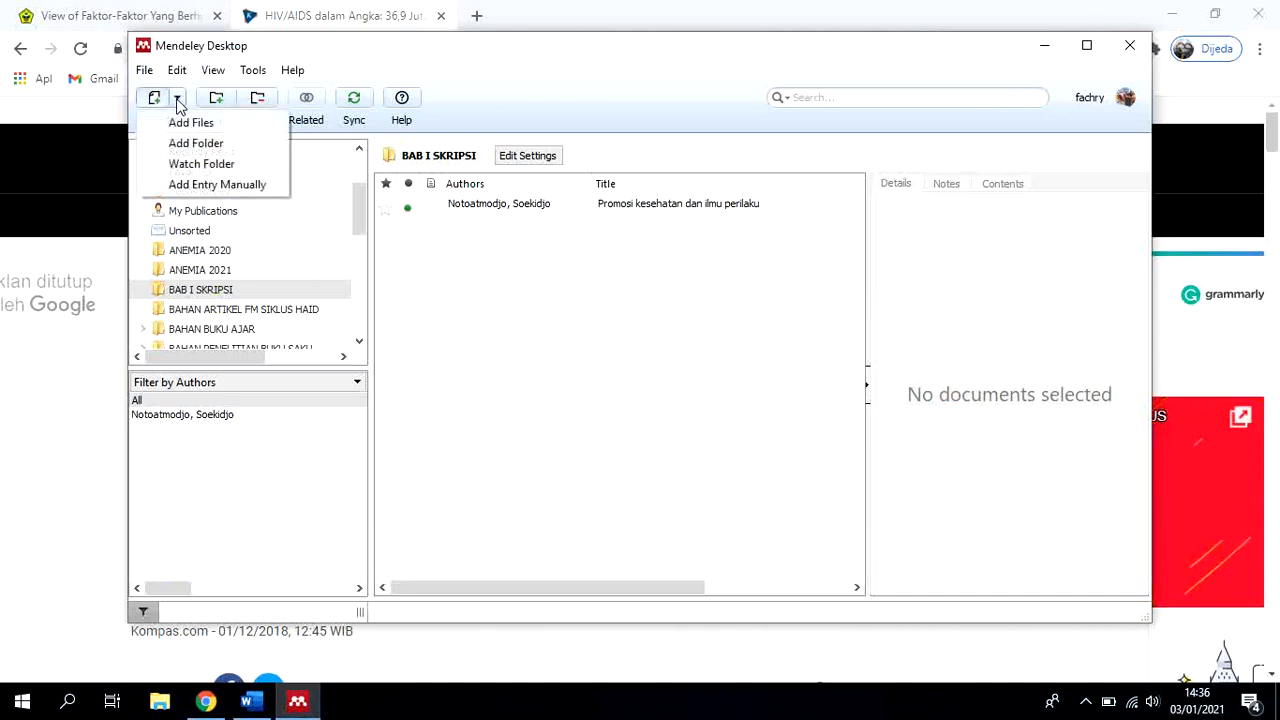
{"action": "left_click", "coordinate": [196, 186]}
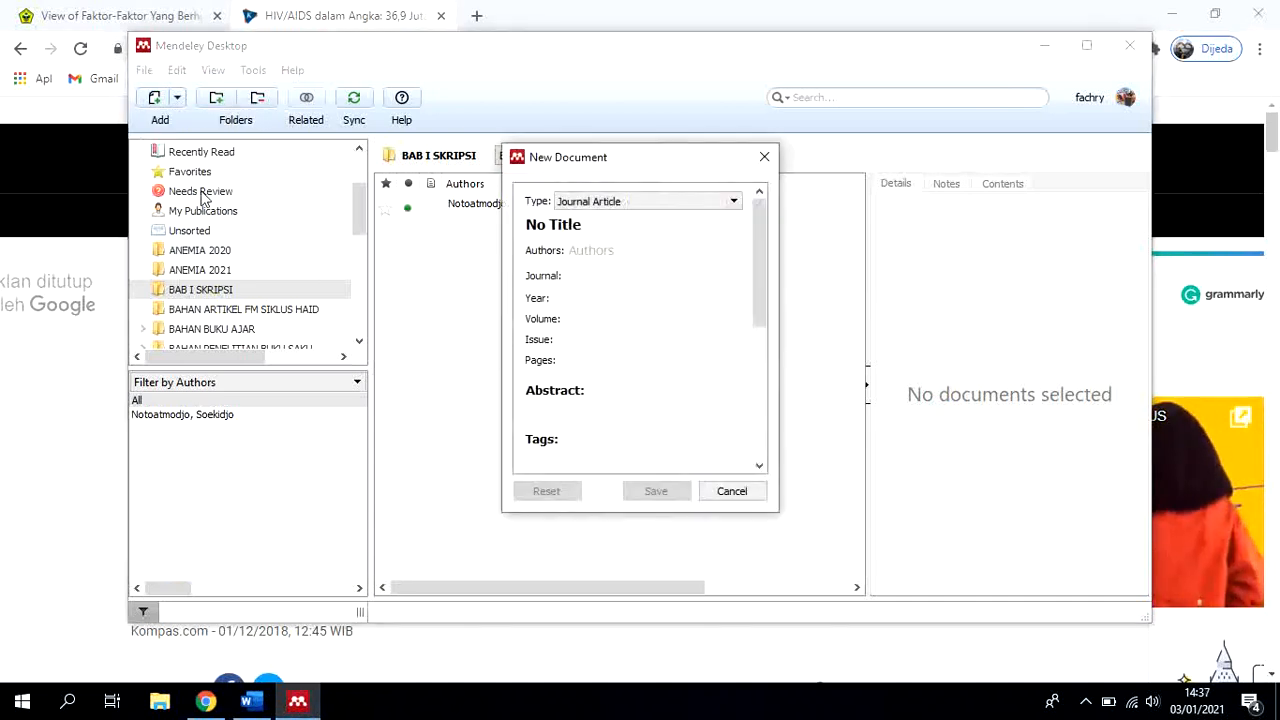
{"action": "left_click", "coordinate": [735, 203]}
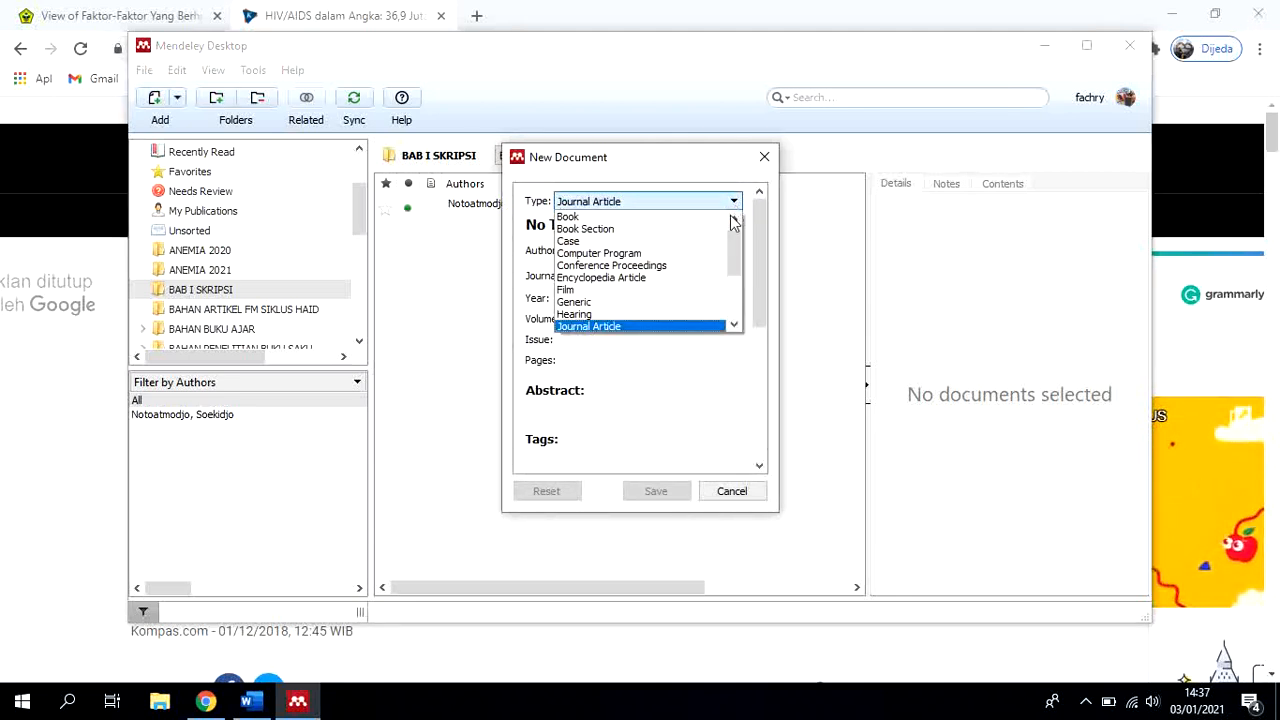
{"action": "scroll", "coordinate": [723, 287], "scroll_direction": "down", "scroll_amount": 3}
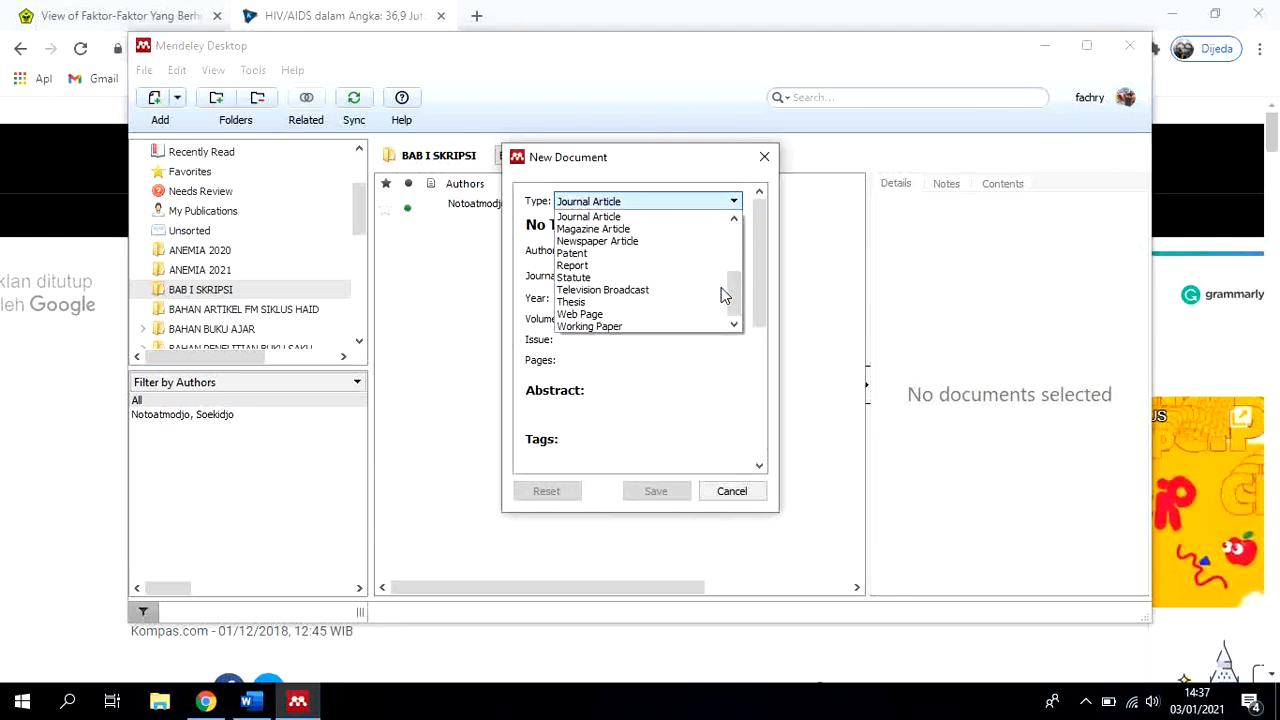
{"action": "left_click", "coordinate": [641, 314]}
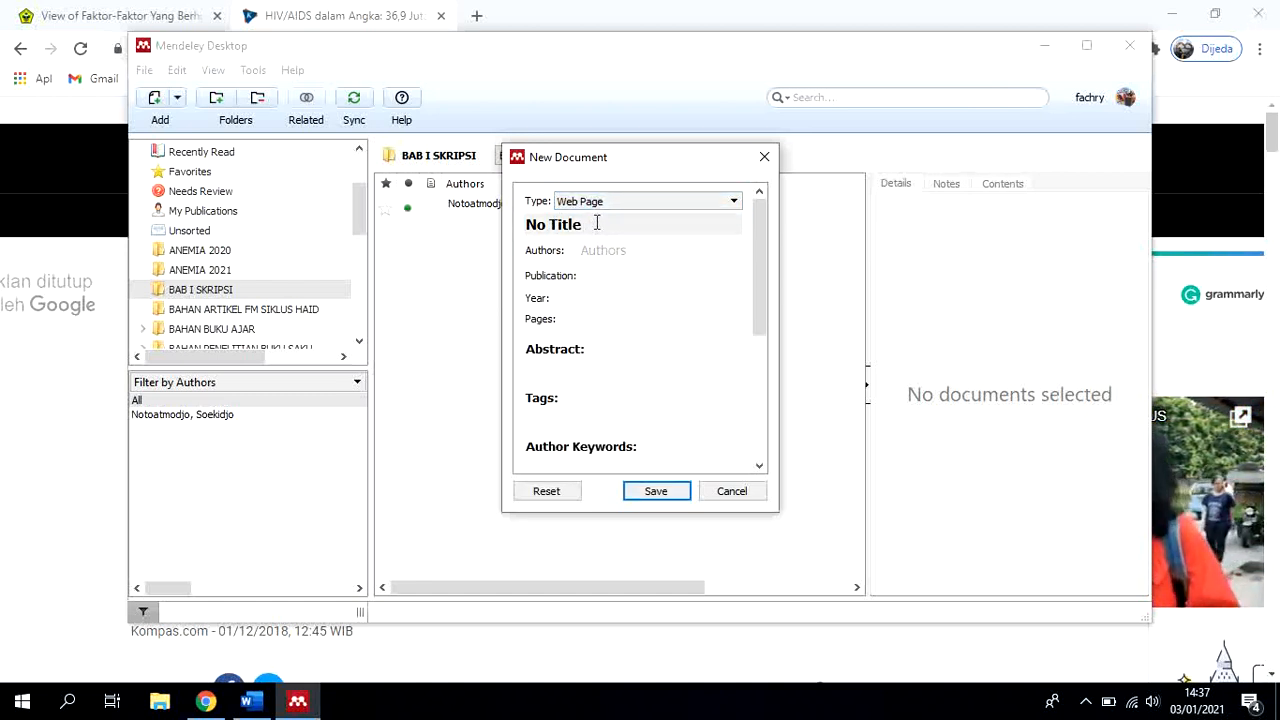
Copy the headline "HIV/AIDS dalam Angka: 36,9 Juta Penderita, 25 Persen Tak Menyadarinya" from Chrome into the new Mendeley entry's title
{"action": "left_click_drag", "start_coordinate": [596, 223], "coordinate": [493, 223]}
{"action": "key", "text": "BackSpace"}
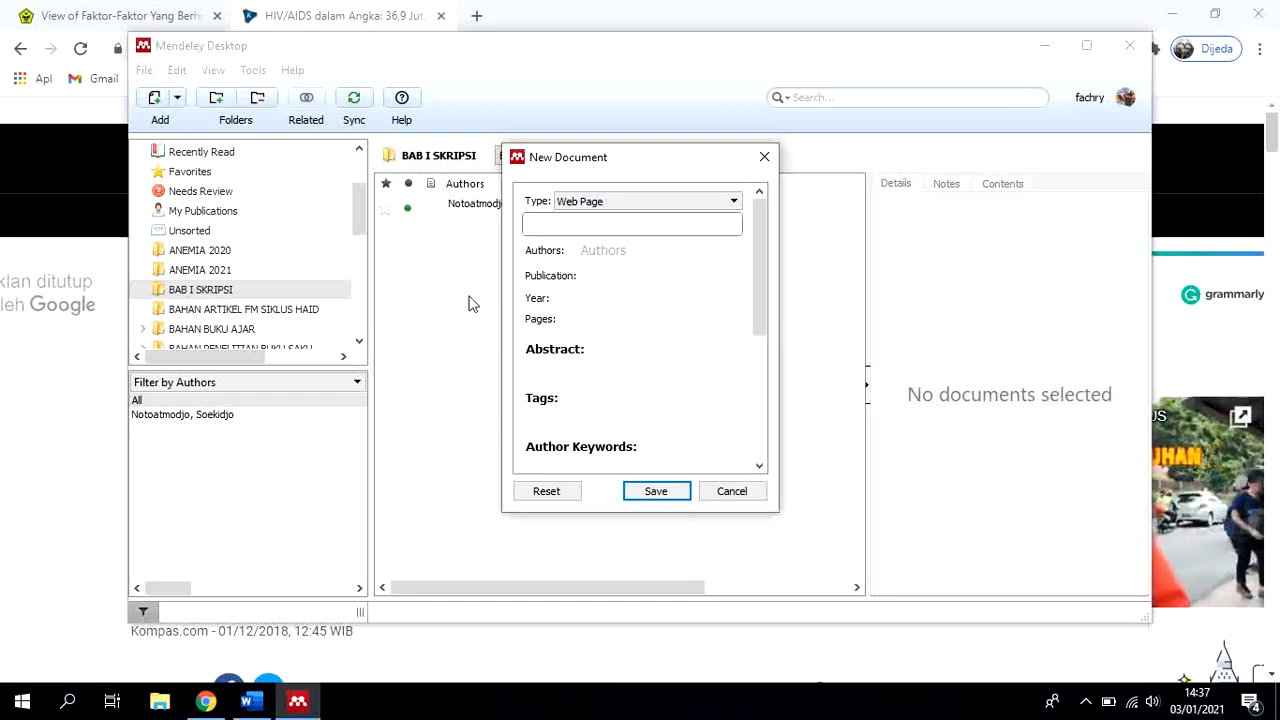
{"action": "left_click", "coordinate": [205, 701]}
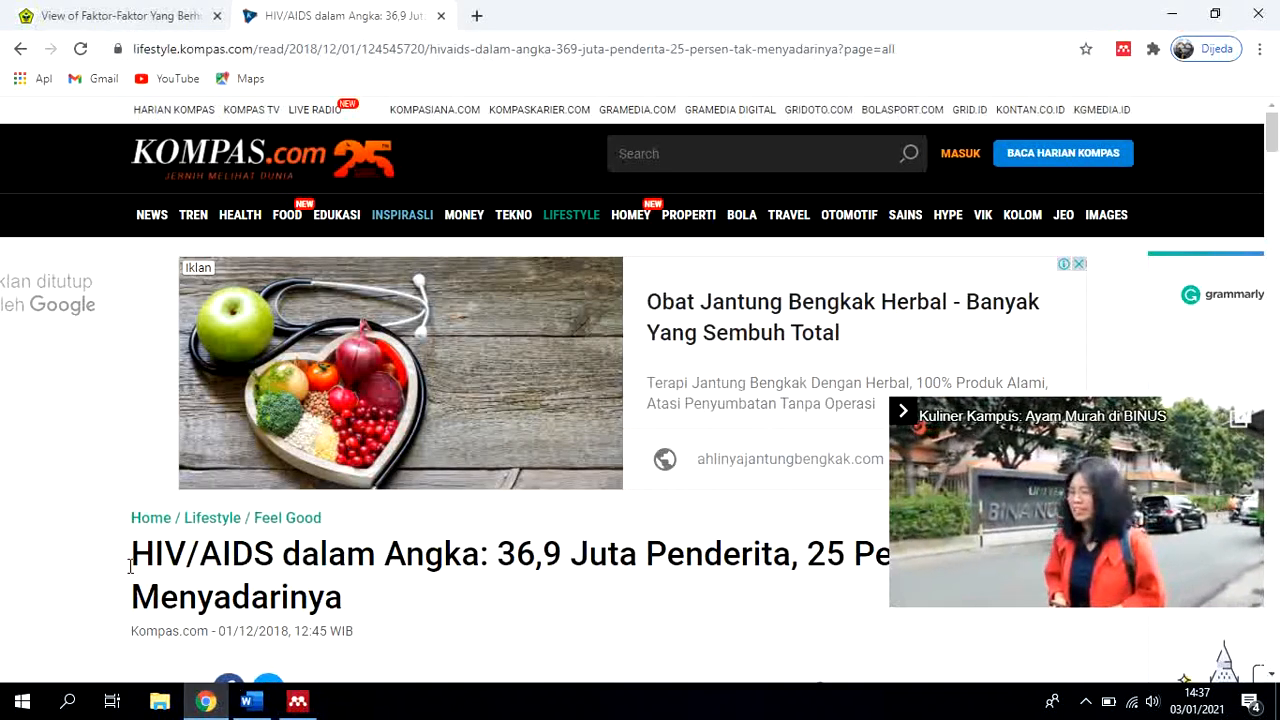
{"action": "left_click_drag", "start_coordinate": [130, 567], "coordinate": [345, 592]}
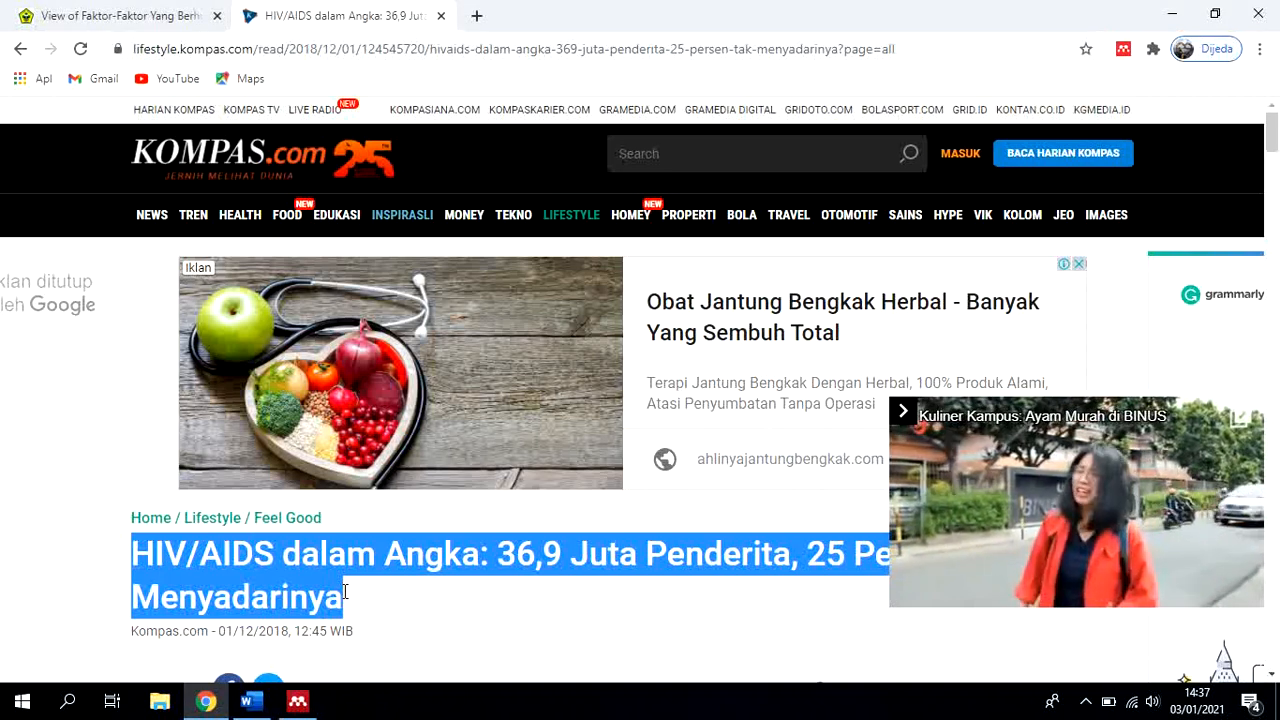
{"action": "left_click", "coordinate": [348, 595]}
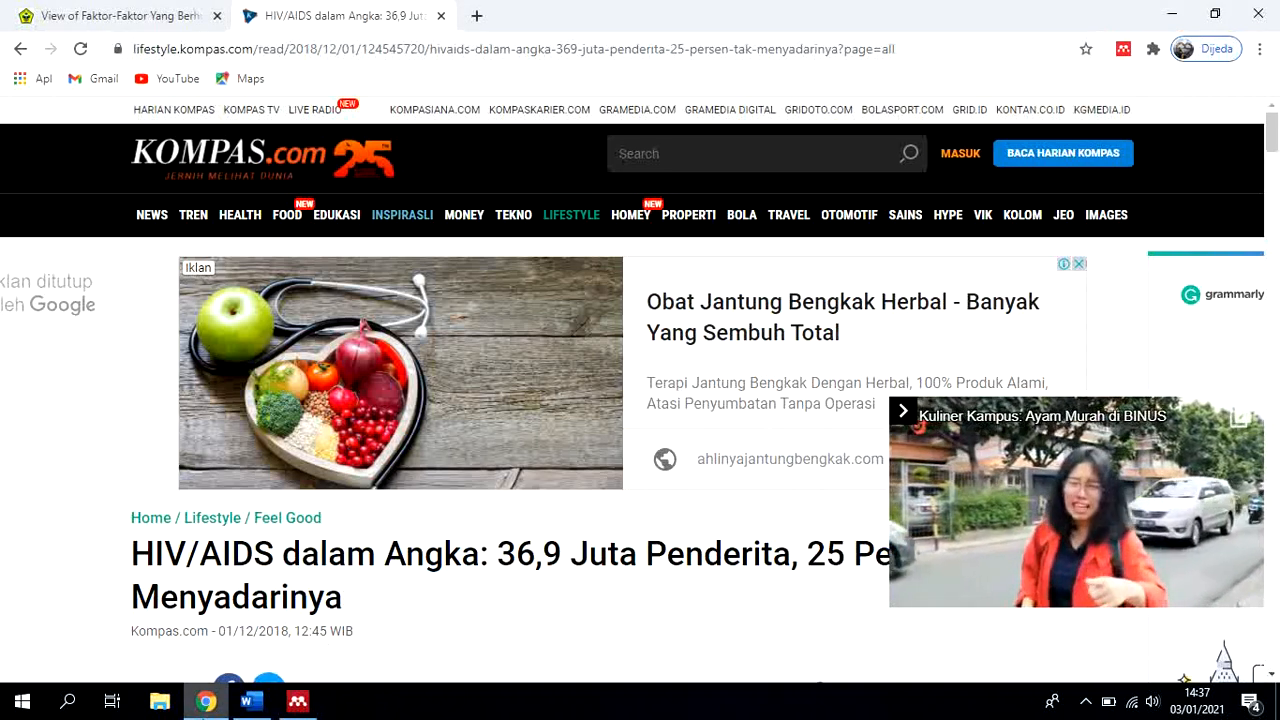
{"action": "left_click", "coordinate": [297, 701]}
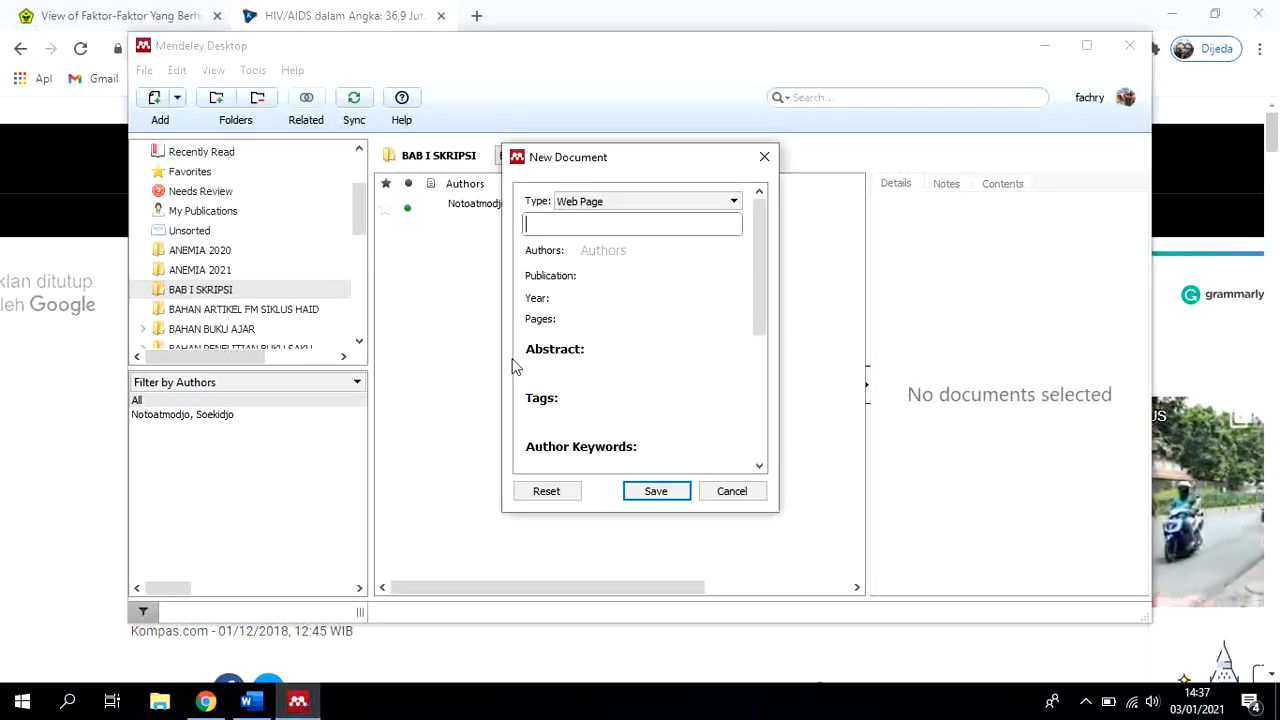
{"action": "key", "text": "ctrl+v"}
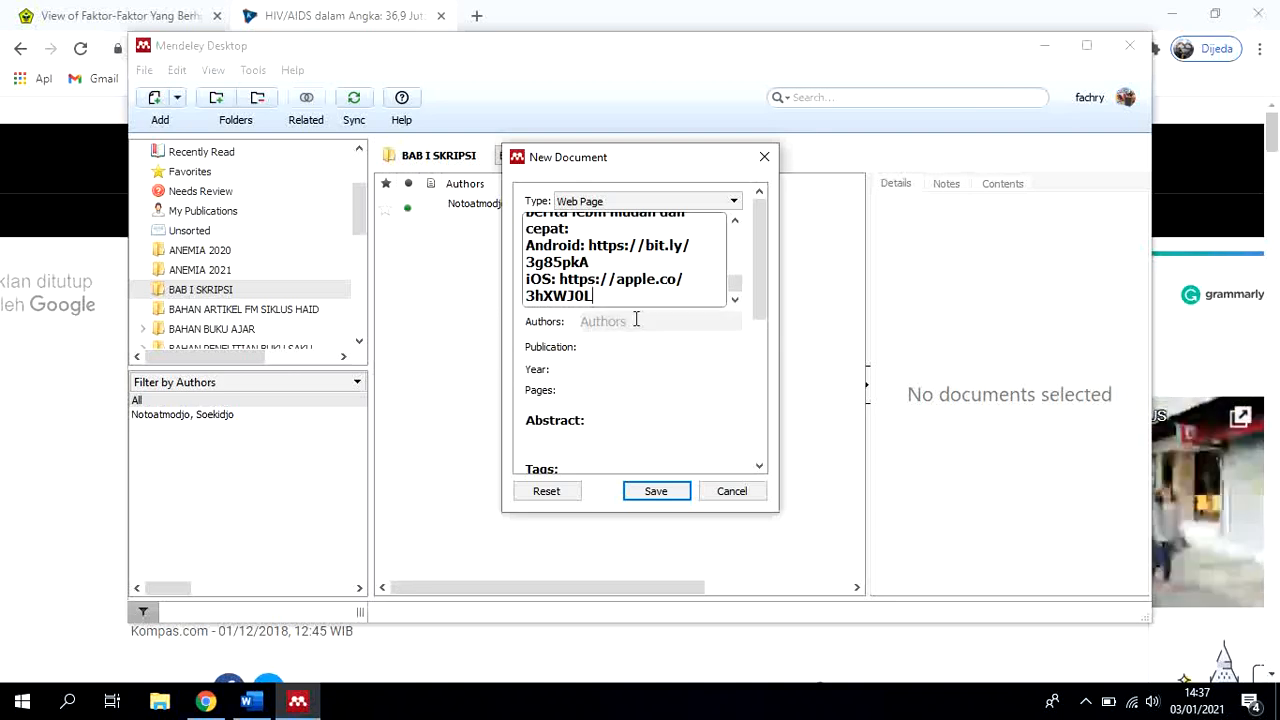
Examine the text pasted into the web page entry's title, checking it against the article headline in Chrome
{"action": "scroll", "coordinate": [654, 289], "scroll_direction": "up", "scroll_amount": 10}
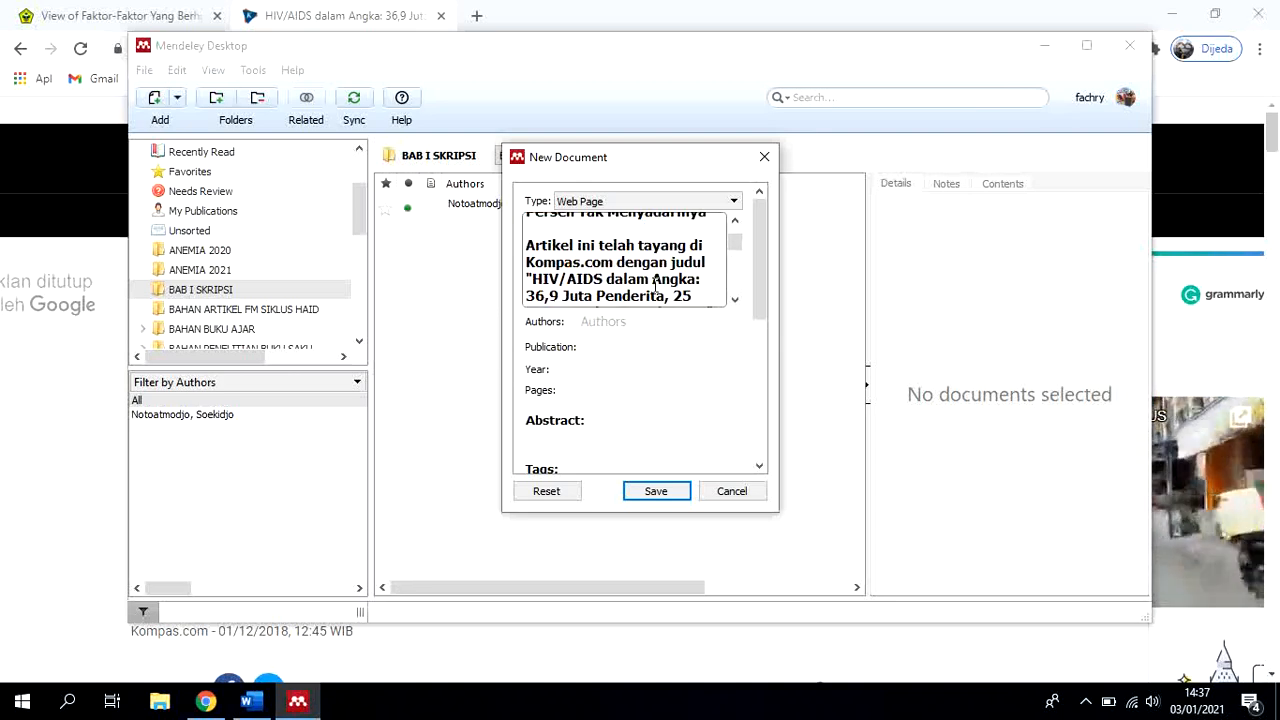
{"action": "scroll", "coordinate": [654, 289], "scroll_direction": "down", "scroll_amount": 2}
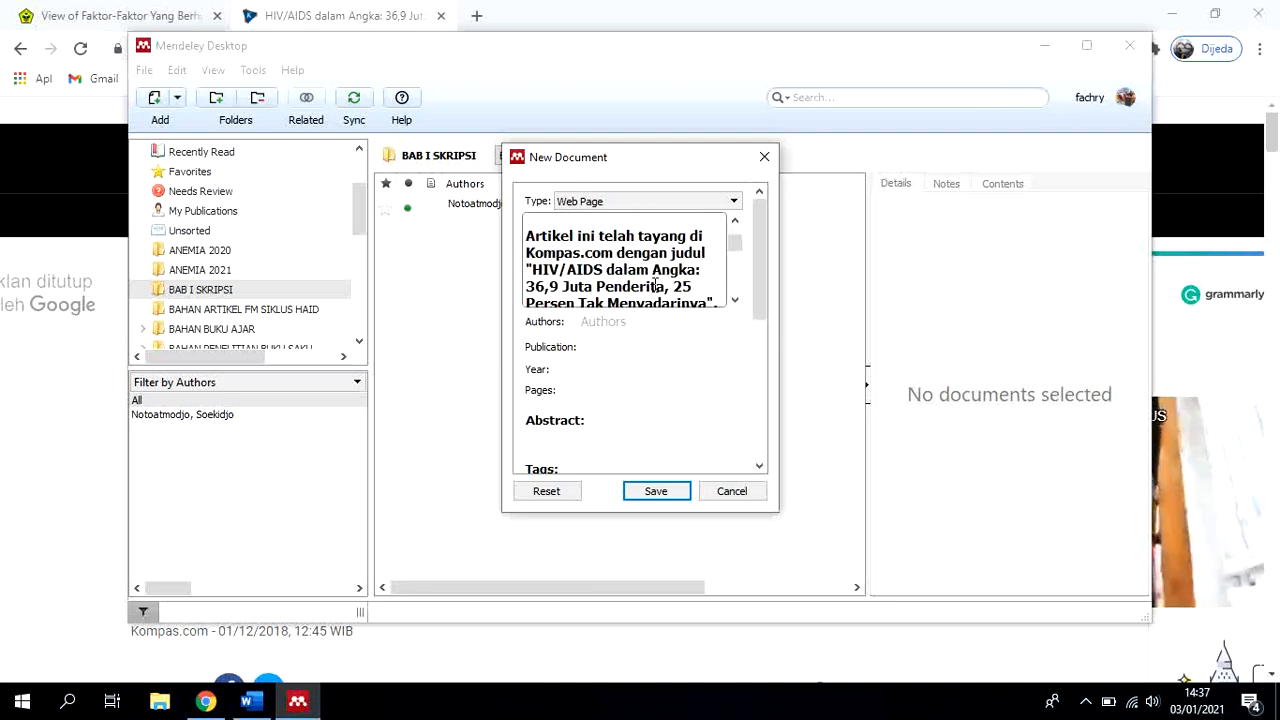
{"action": "scroll", "coordinate": [540, 258], "scroll_direction": "up", "scroll_amount": 1}
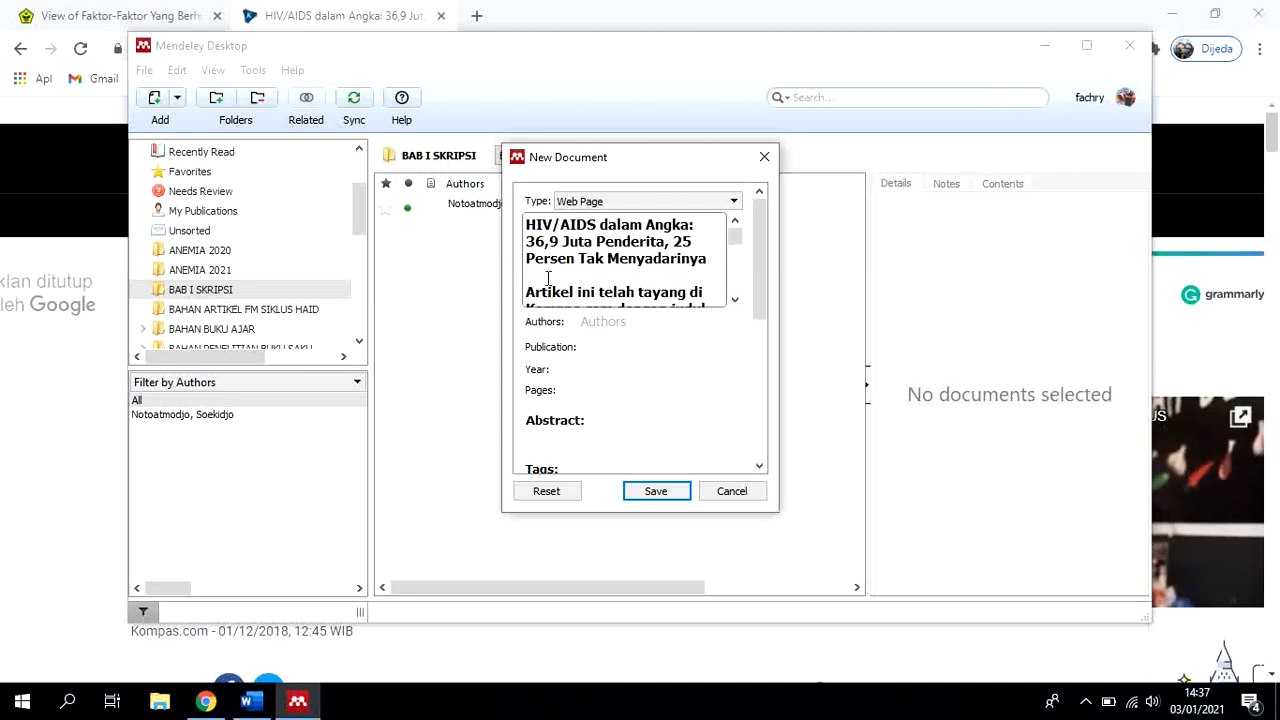
{"action": "scroll", "coordinate": [548, 278], "scroll_direction": "down", "scroll_amount": 2}
{"action": "scroll", "coordinate": [532, 284], "scroll_direction": "up", "scroll_amount": 1}
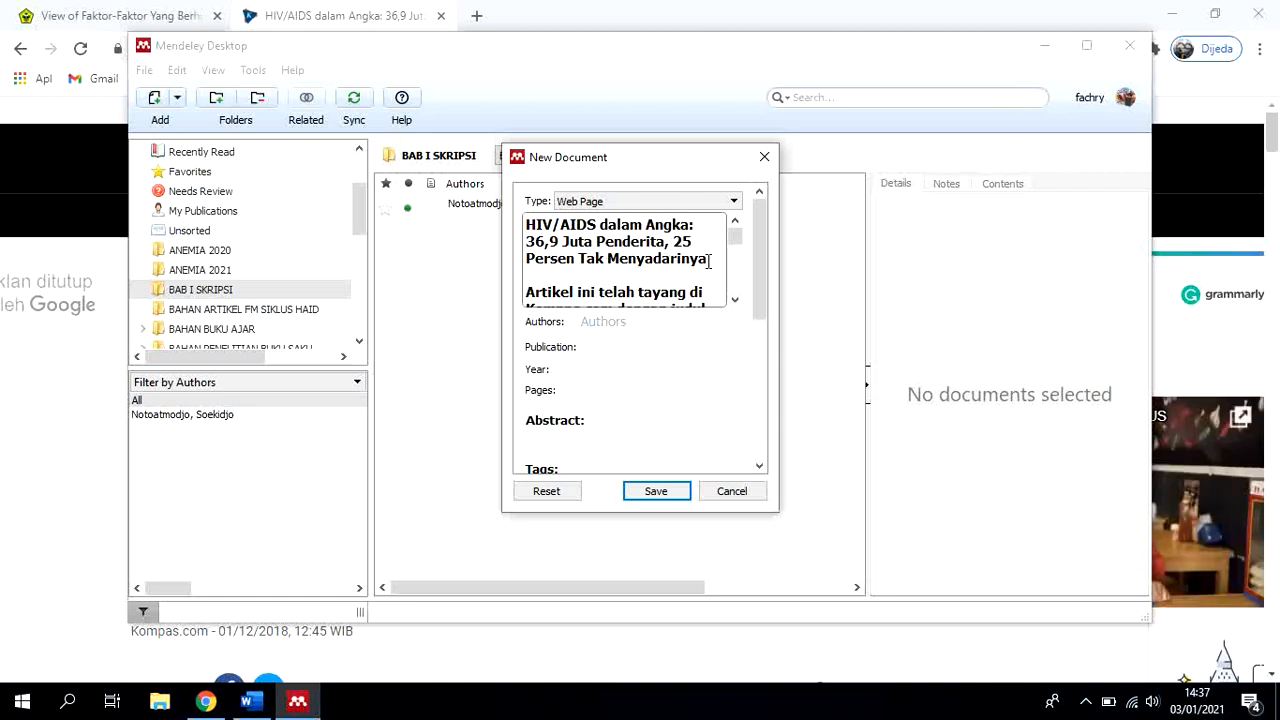
{"action": "scroll", "coordinate": [593, 279], "scroll_direction": "down", "scroll_amount": 2}
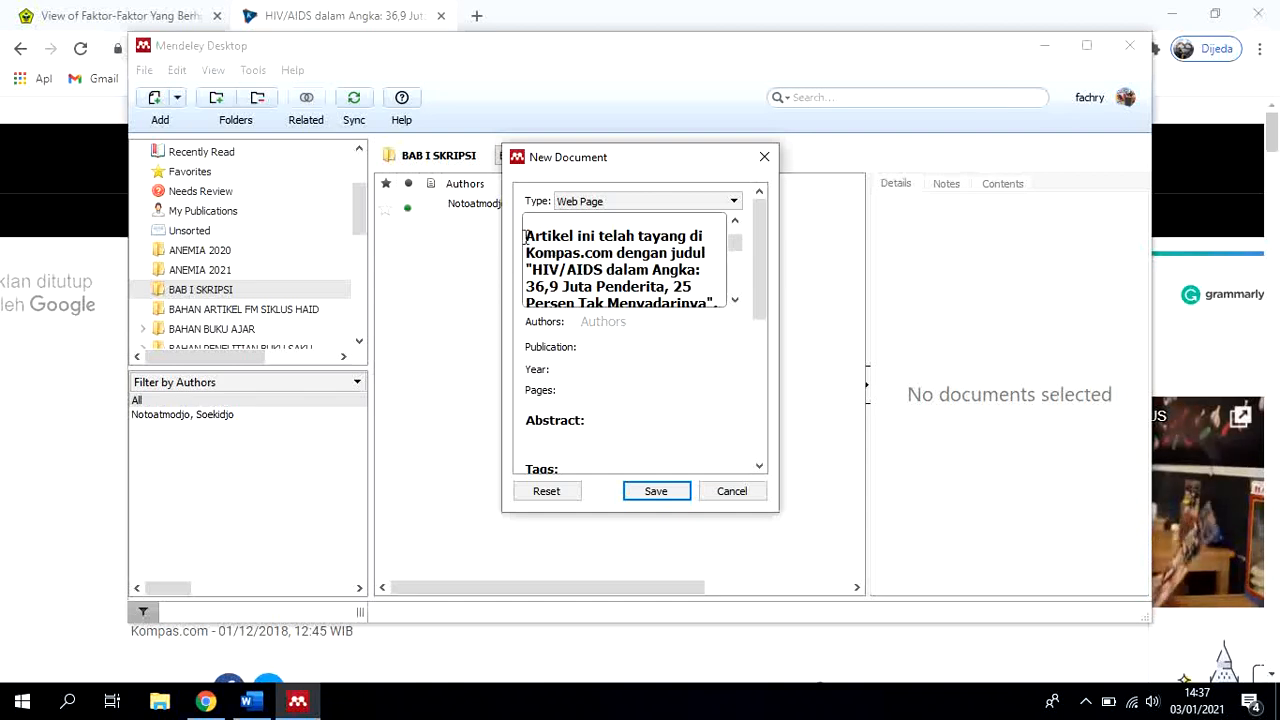
{"action": "left_click", "coordinate": [205, 701]}
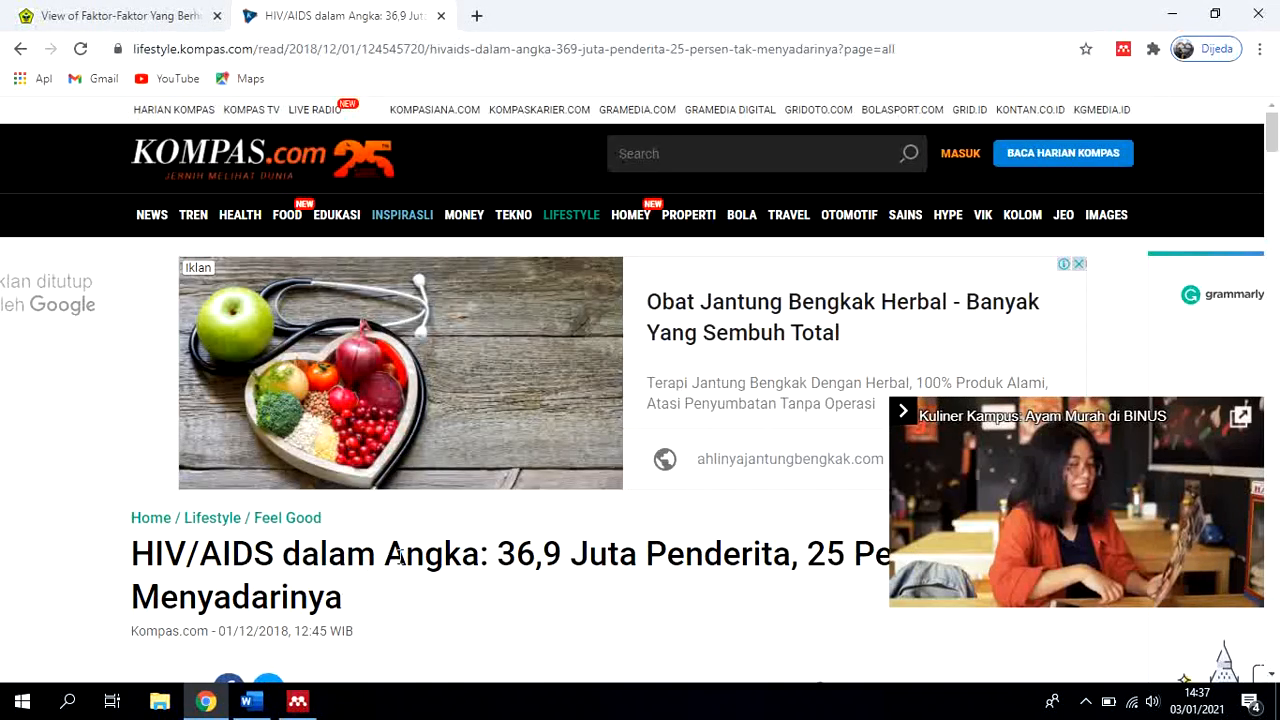
{"action": "scroll", "coordinate": [410, 560], "scroll_direction": "down", "scroll_amount": 2}
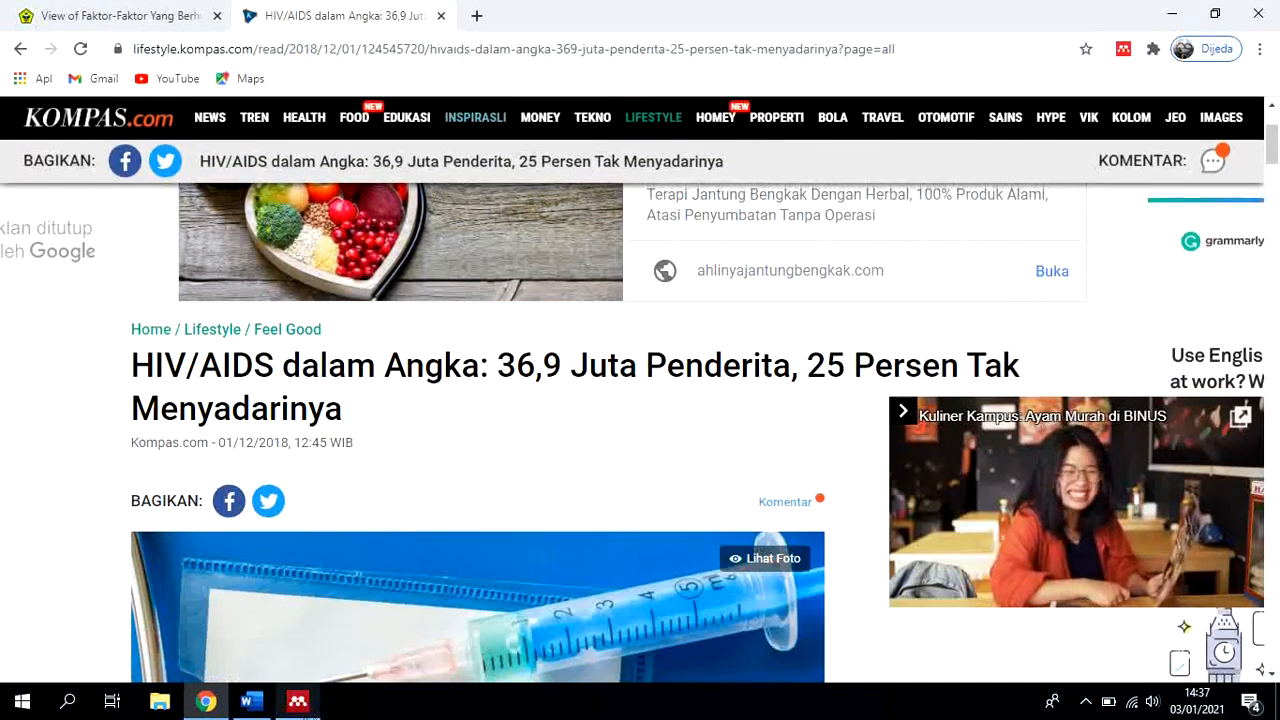
{"action": "left_click", "coordinate": [314, 702]}
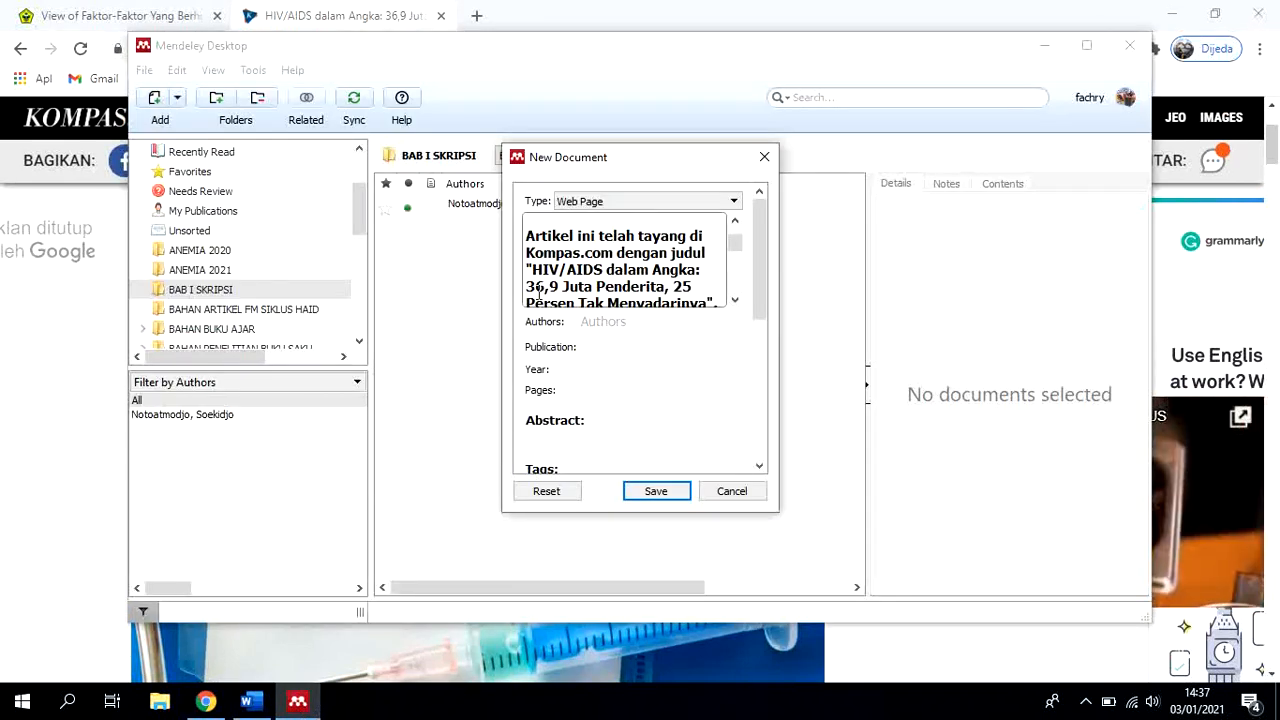
{"action": "scroll", "coordinate": [535, 290], "scroll_direction": "down", "scroll_amount": 1}
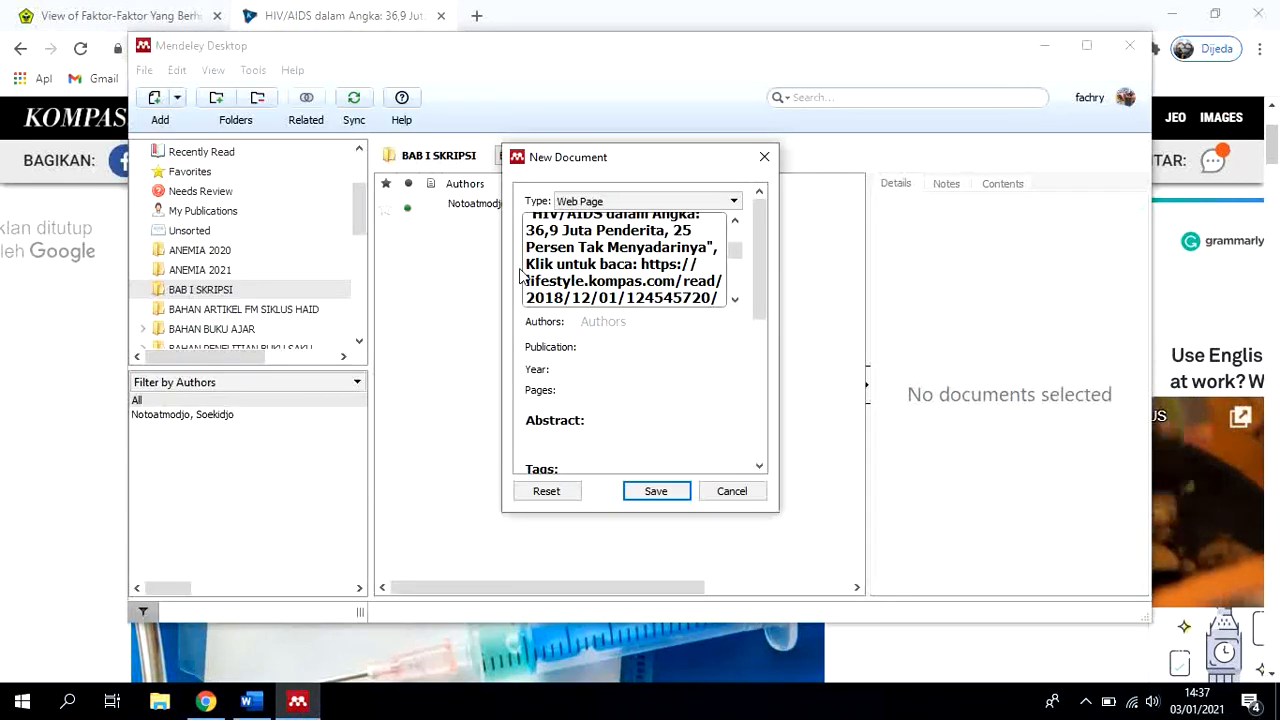
{"action": "scroll", "coordinate": [530, 287], "scroll_direction": "up", "scroll_amount": 2}
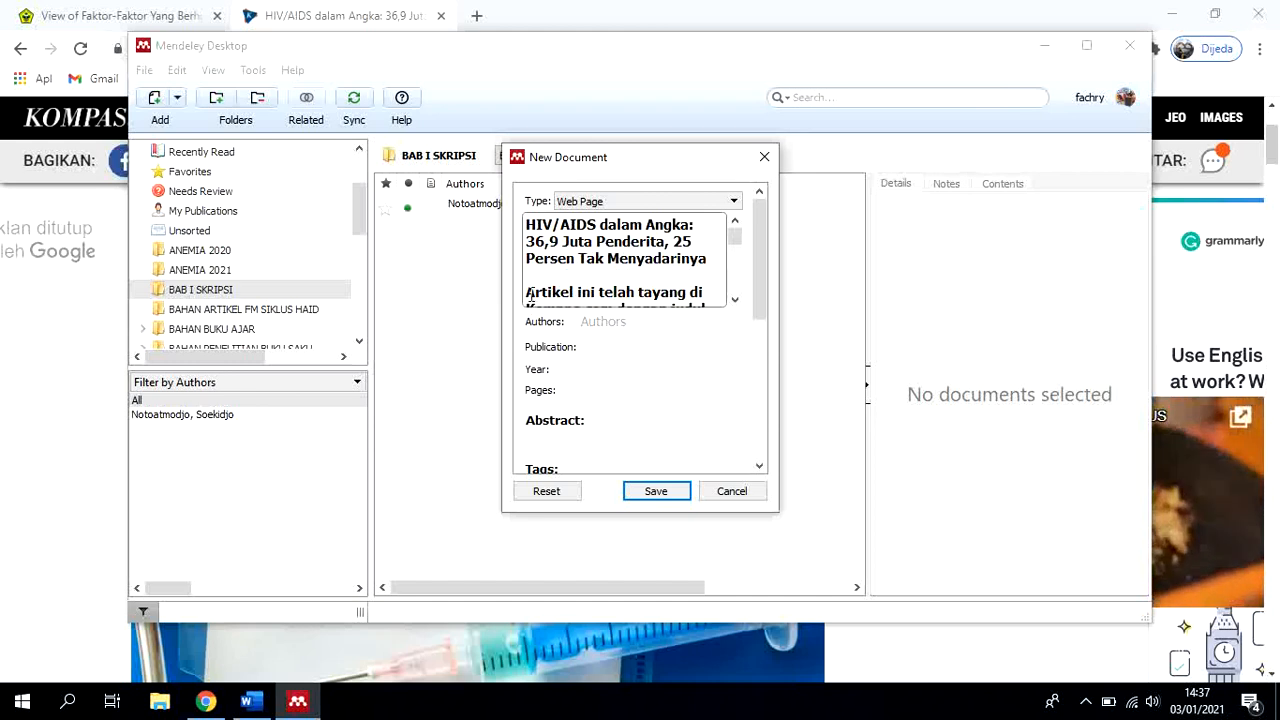
Delete the article notice and app links after the headline in Mendeley's title, keeping only "HIV/AIDS dalam Angka: 36,9 Juta Penderita, 25 Persen Tak Menyadarinya"
{"action": "left_click_drag", "start_coordinate": [527, 290], "coordinate": [686, 301]}
{"action": "key", "text": "BackSpace"}
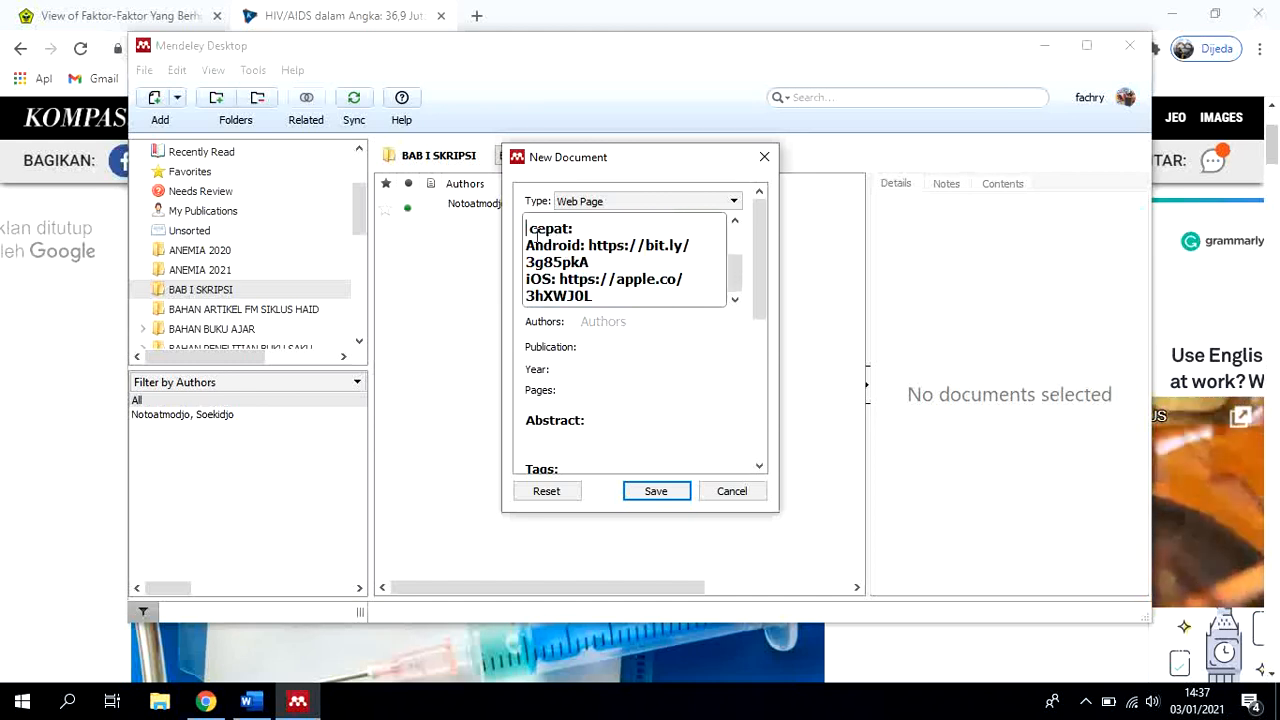
{"action": "left_click_drag", "start_coordinate": [530, 232], "coordinate": [608, 305]}
{"action": "key", "text": "BackSpace"}
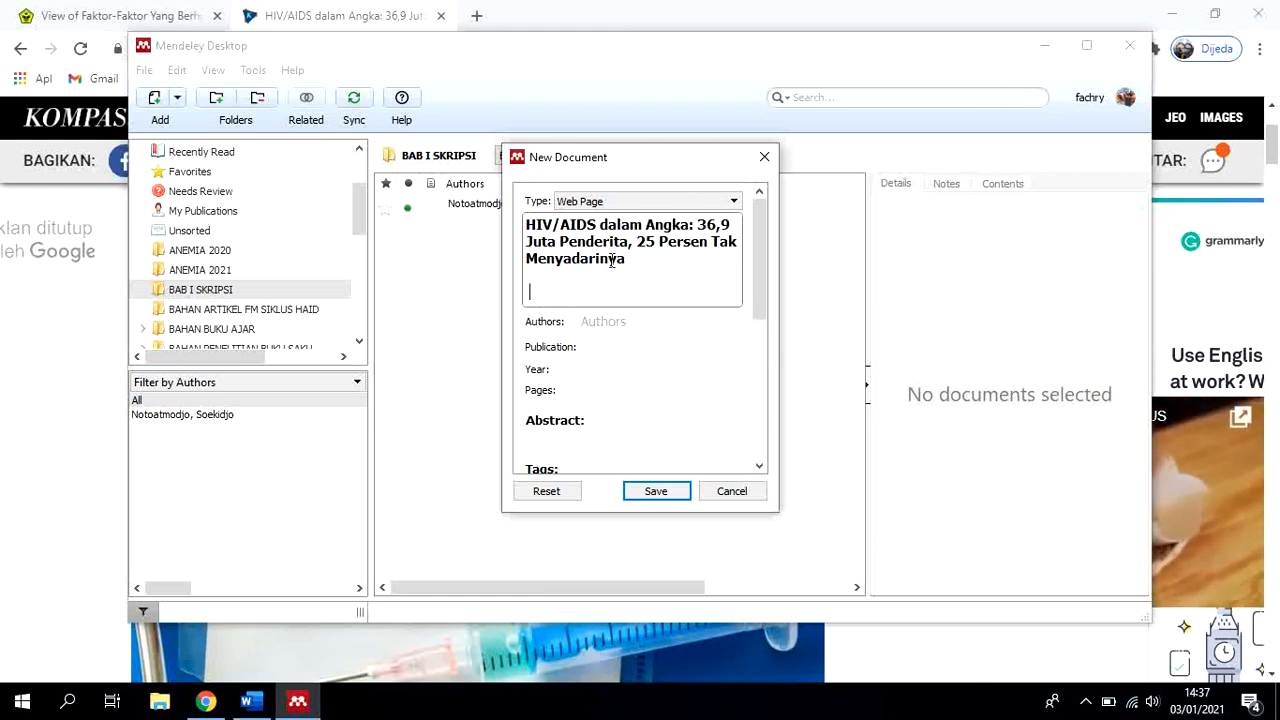
{"action": "left_click", "coordinate": [686, 370]}
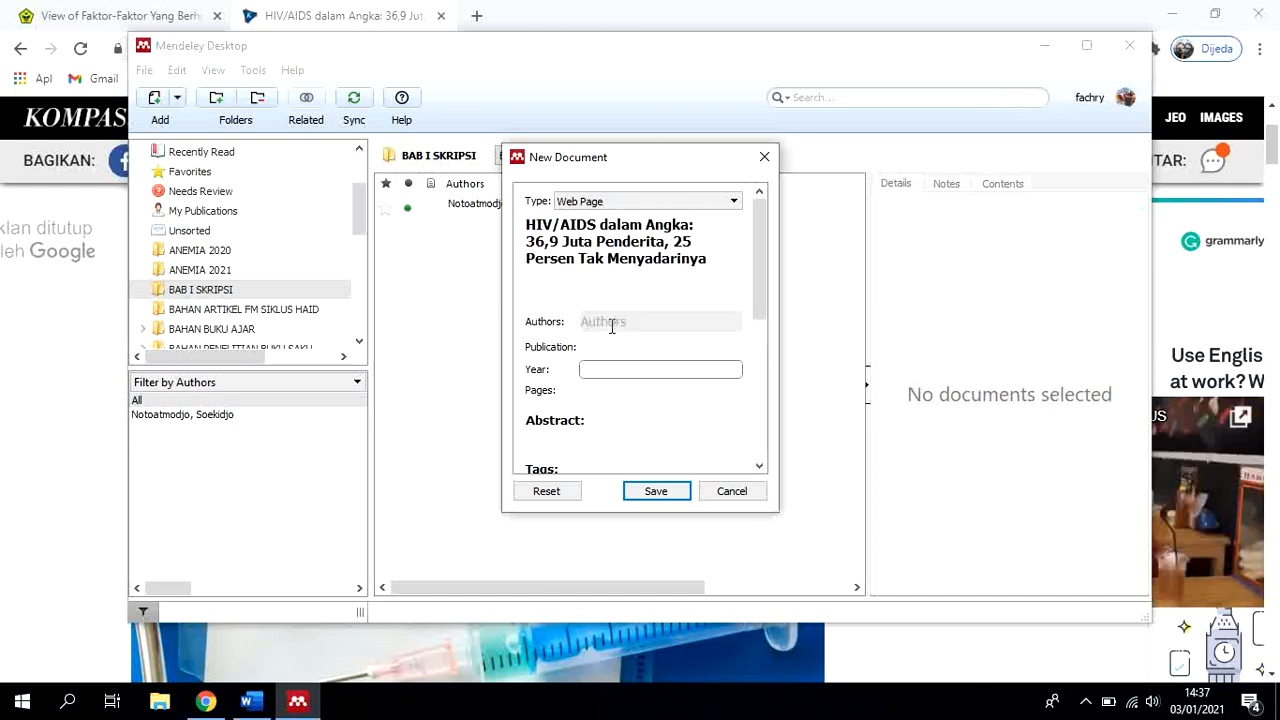
Look up the article's writer in Chrome and enter that full name, surname first, as the author of the Mendeley entry
{"action": "left_click", "coordinate": [610, 323]}
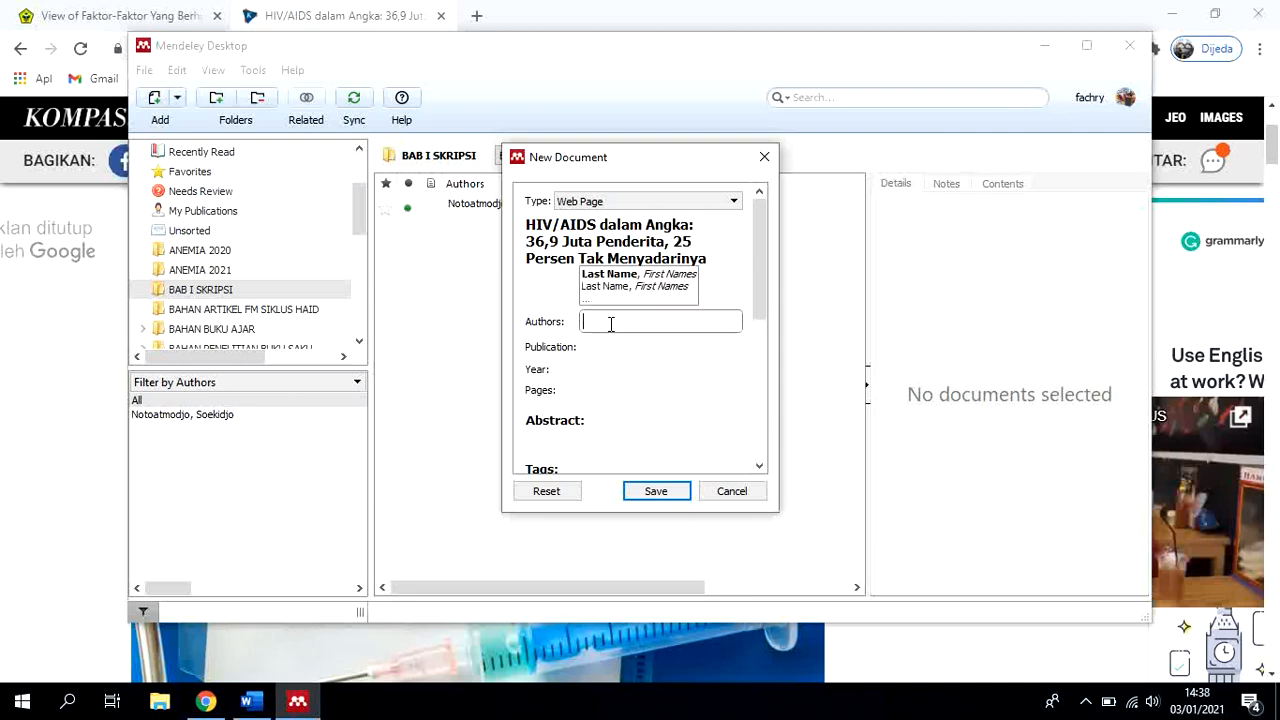
{"action": "left_click", "coordinate": [212, 703]}
{"action": "scroll", "coordinate": [443, 463], "scroll_direction": "down", "scroll_amount": 2}
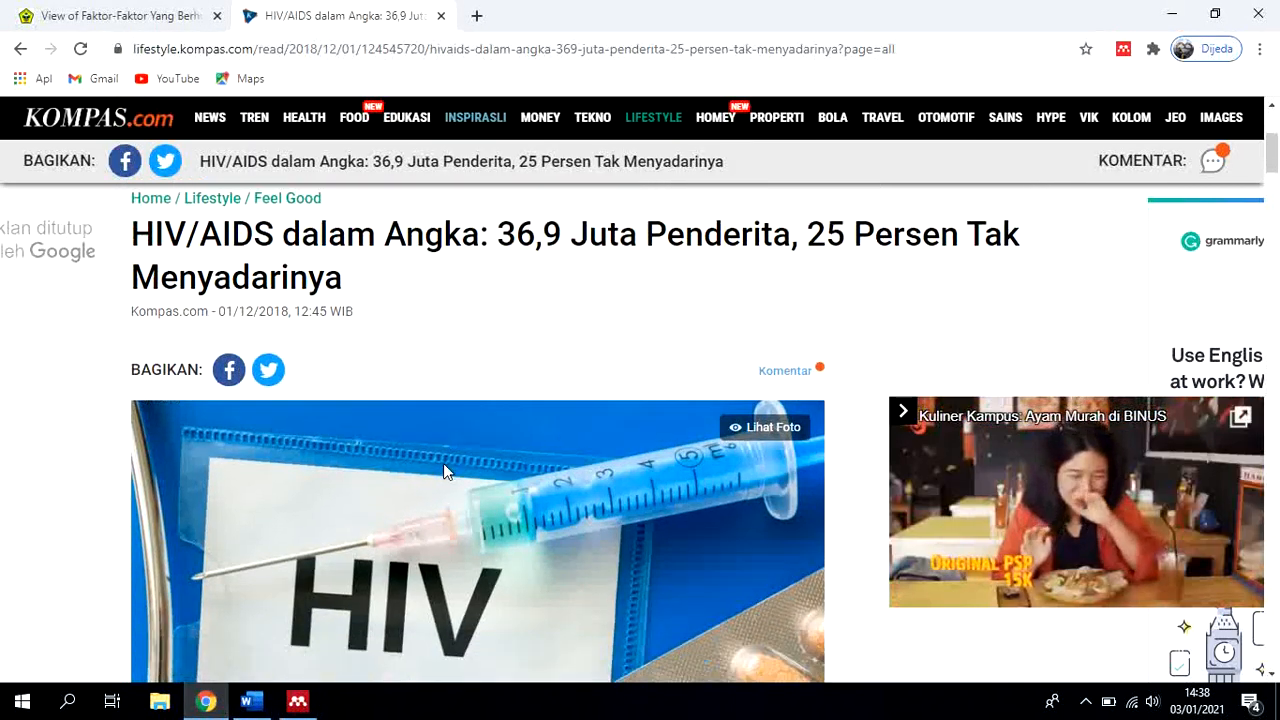
{"action": "scroll", "coordinate": [500, 488], "scroll_direction": "down", "scroll_amount": 4}
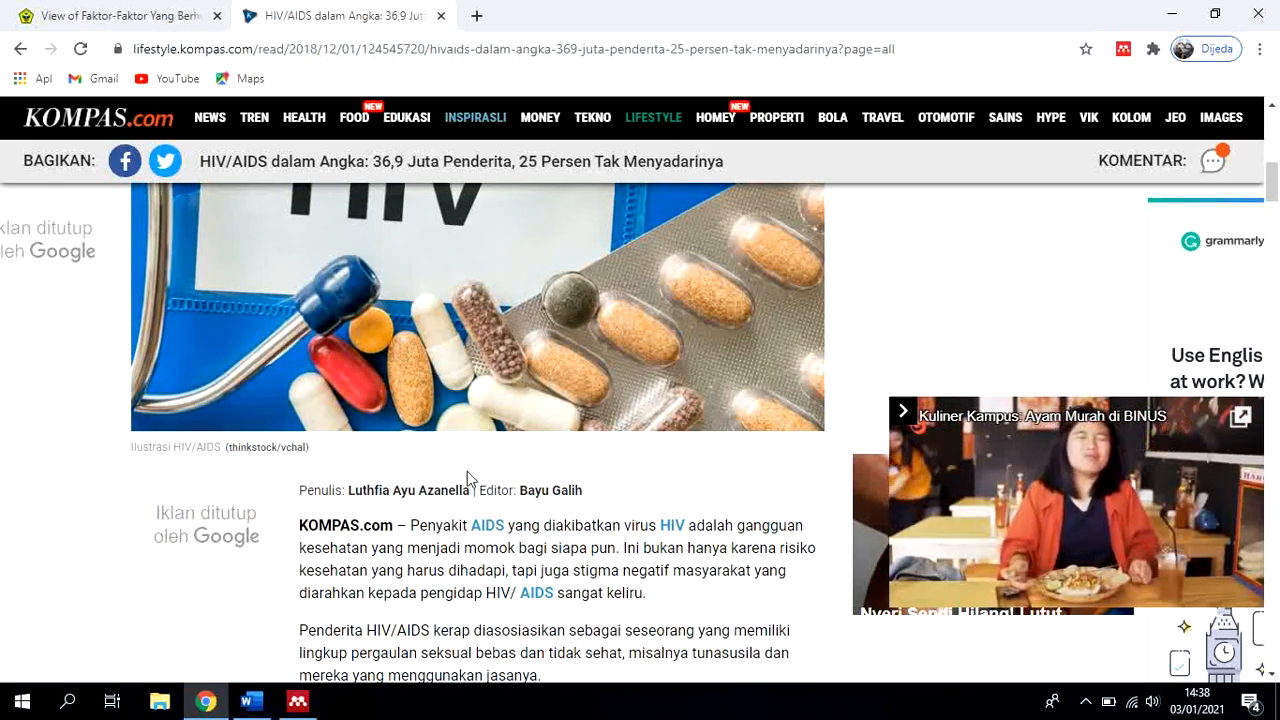
{"action": "left_click", "coordinate": [297, 703]}
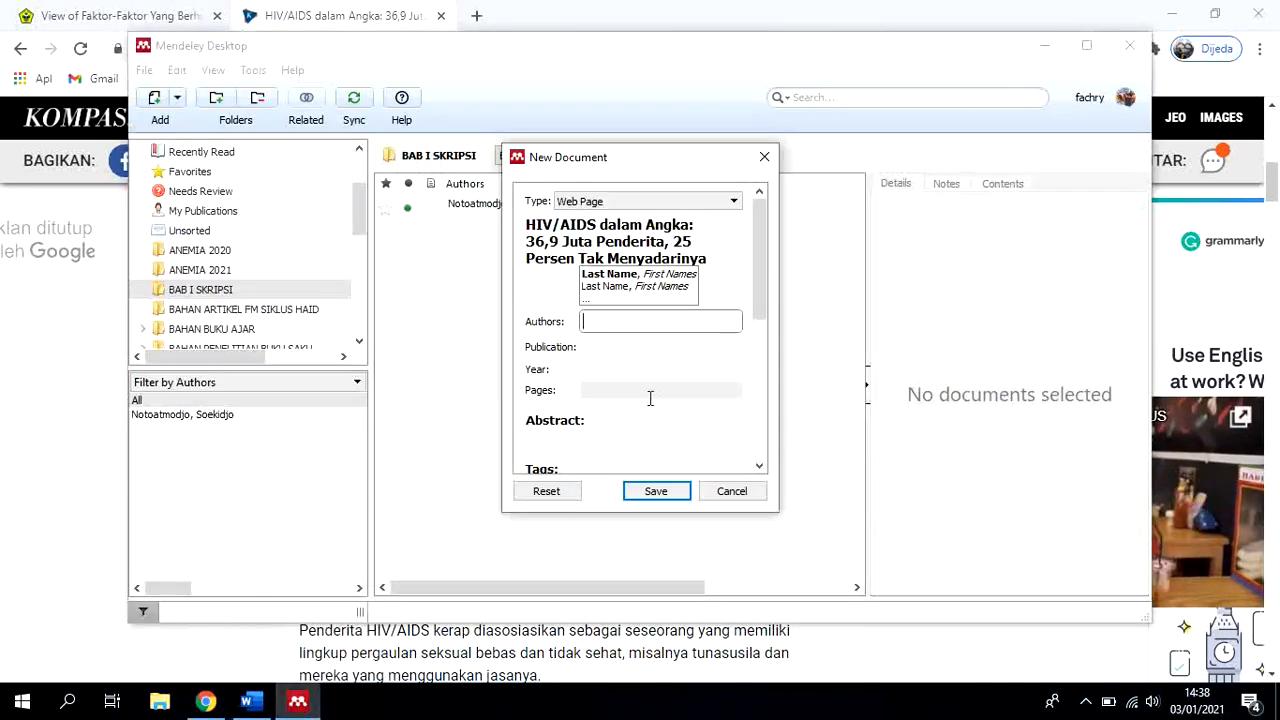
{"action": "type", "text": "Azanella"}
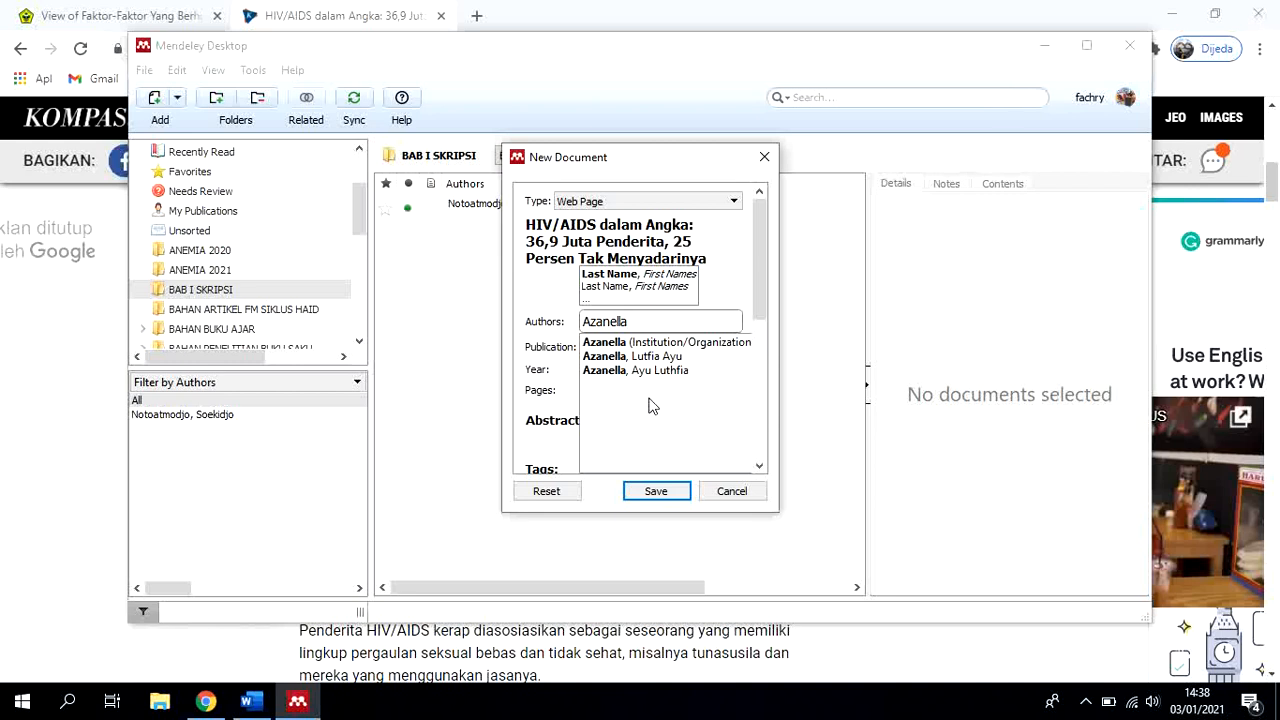
{"action": "key", "text": "BackSpace"}
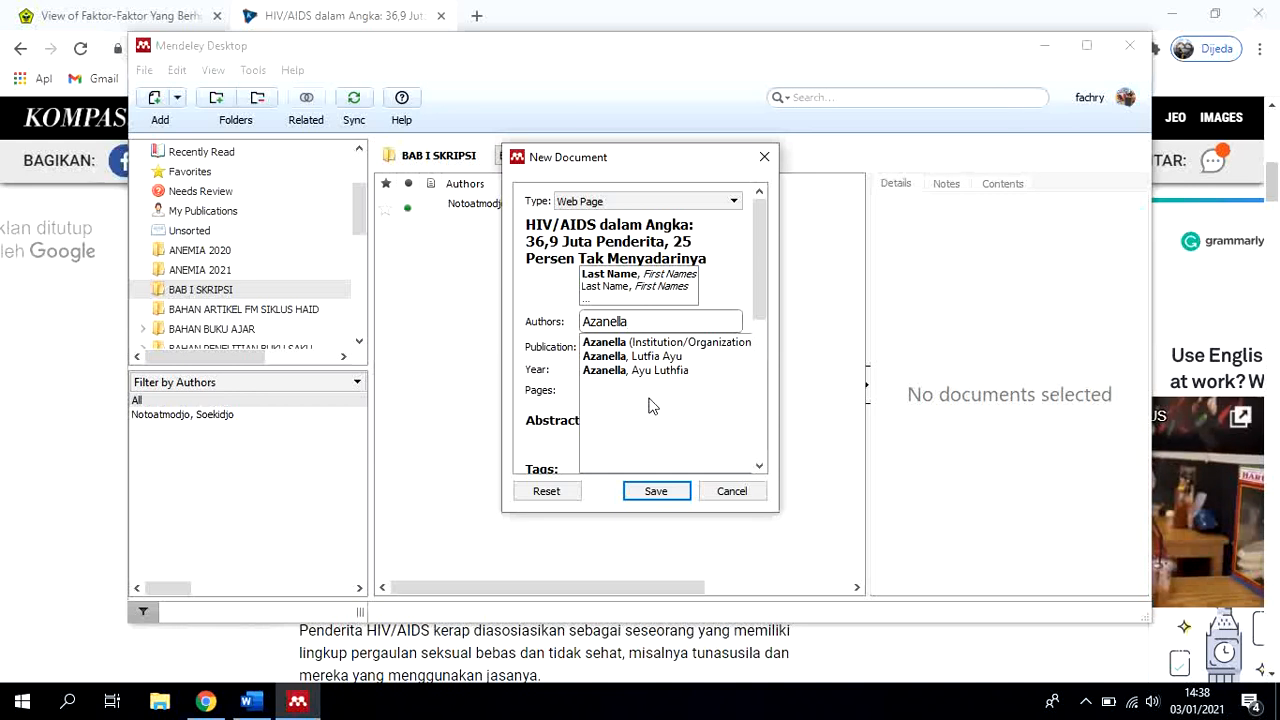
{"action": "type", "text": ","}
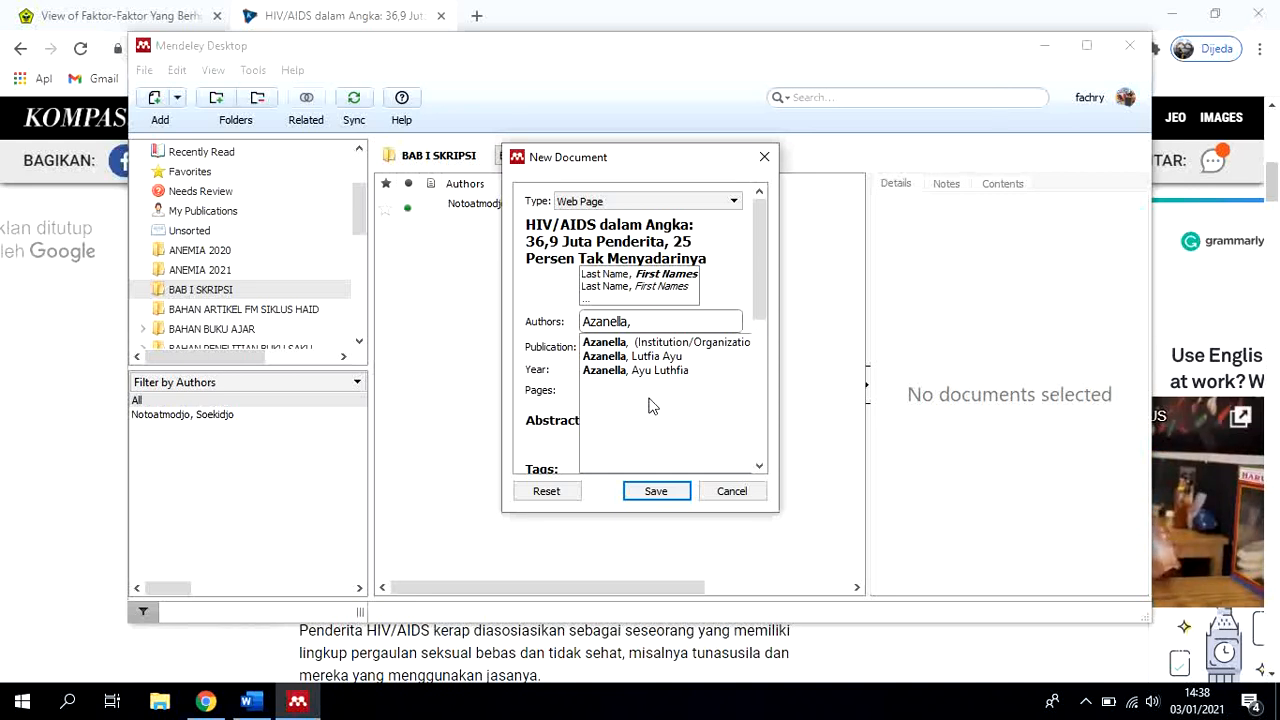
{"action": "type", "text": "Luthfia"}
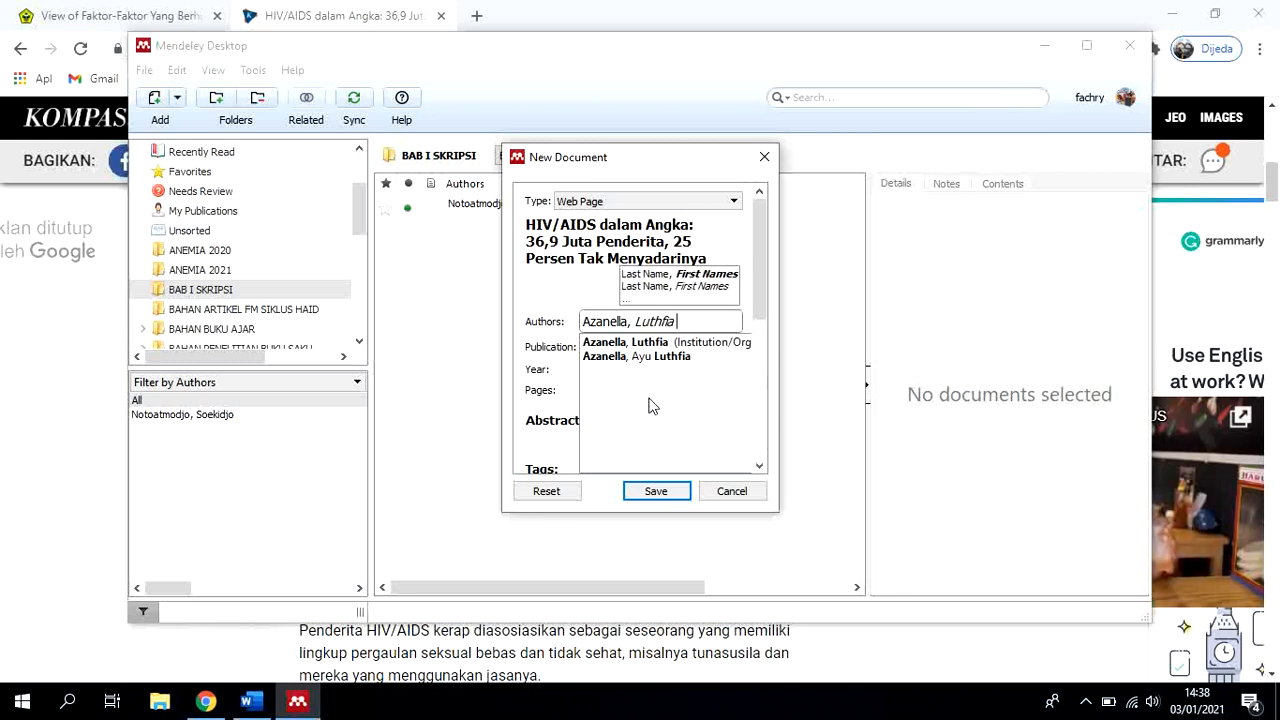
{"action": "type", "text": " Ayu"}
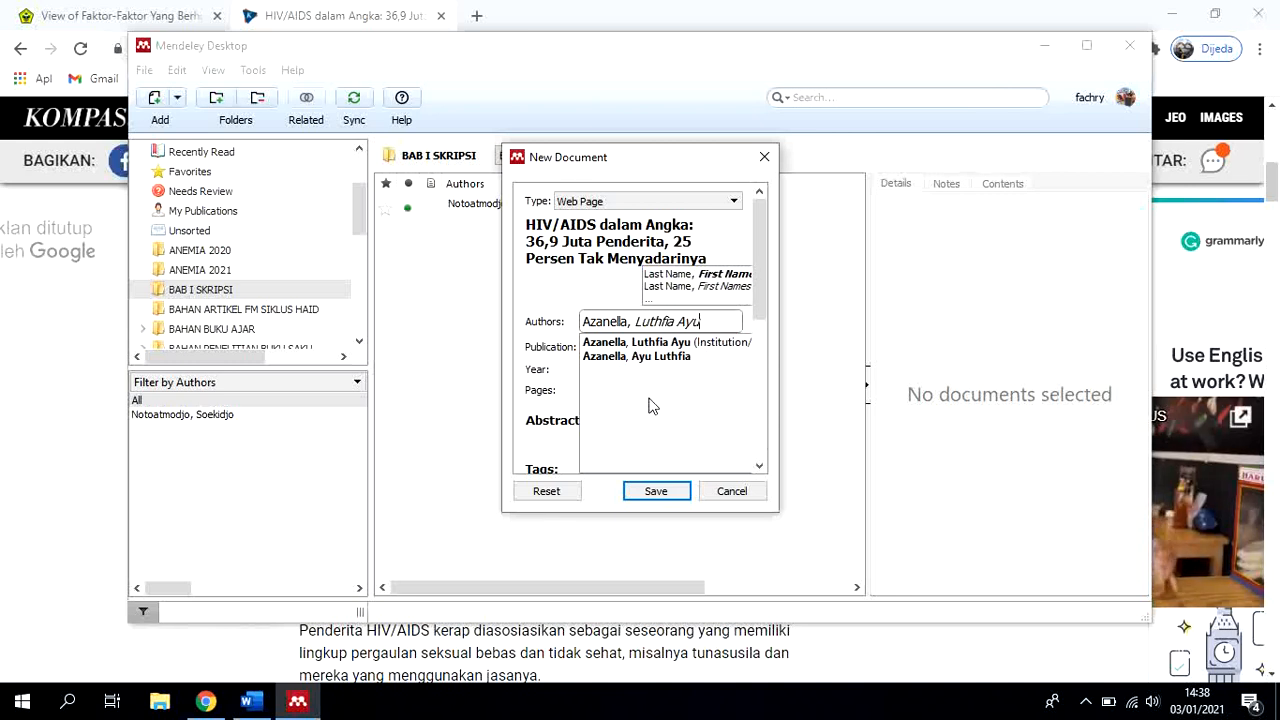
{"action": "left_click", "coordinate": [550, 352]}
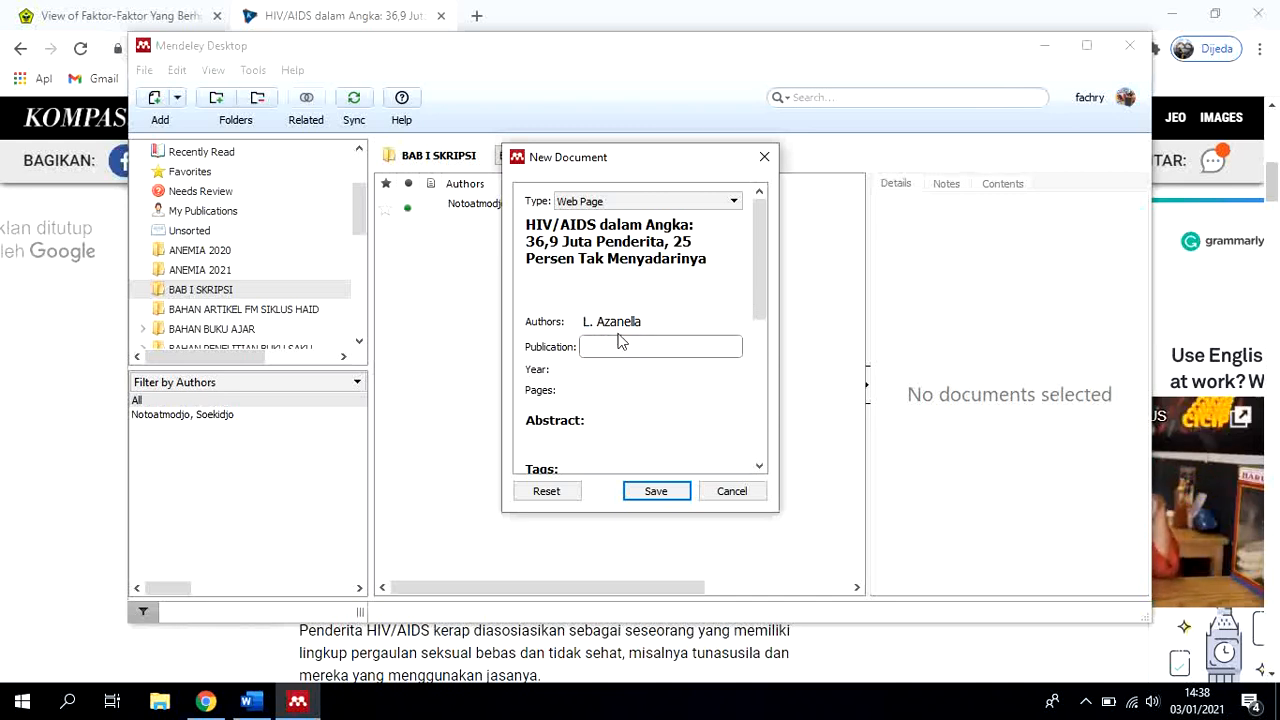
Copy "Kompas.com" from the line under the article headline in Chrome into the Mendeley entry's publication
{"action": "left_click", "coordinate": [205, 701]}
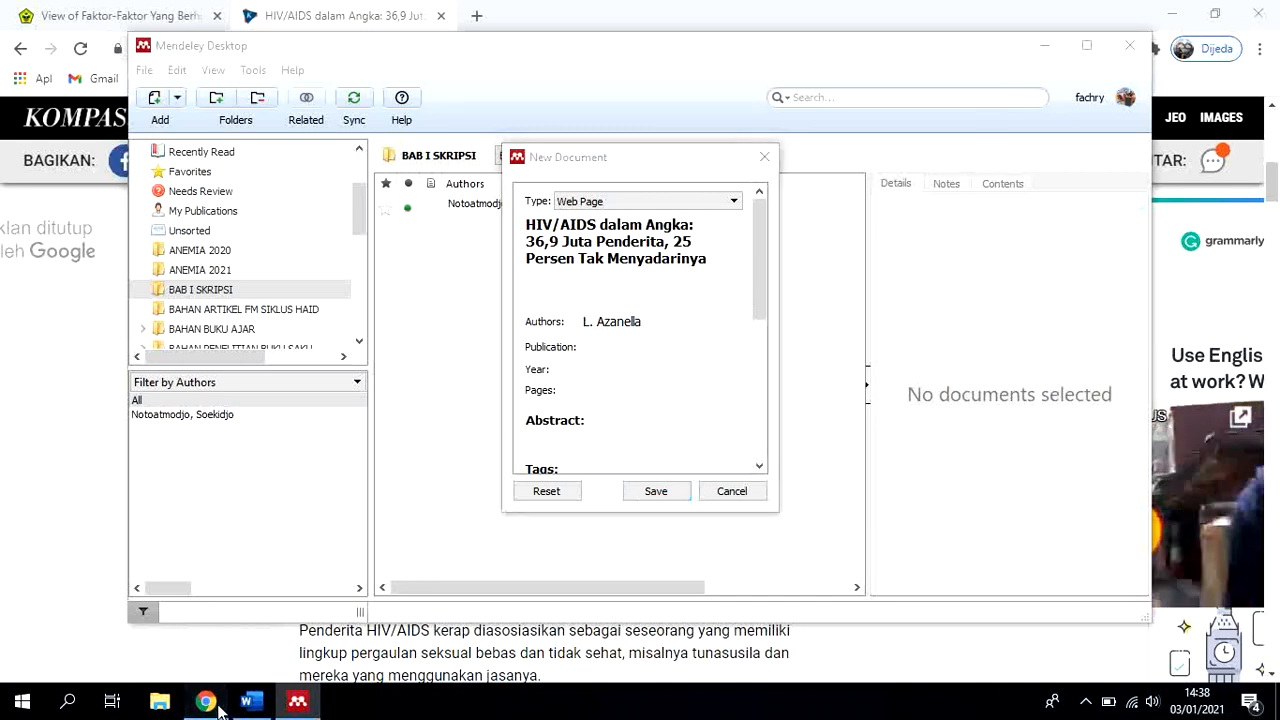
{"action": "scroll", "coordinate": [536, 478], "scroll_direction": "up", "scroll_amount": 5}
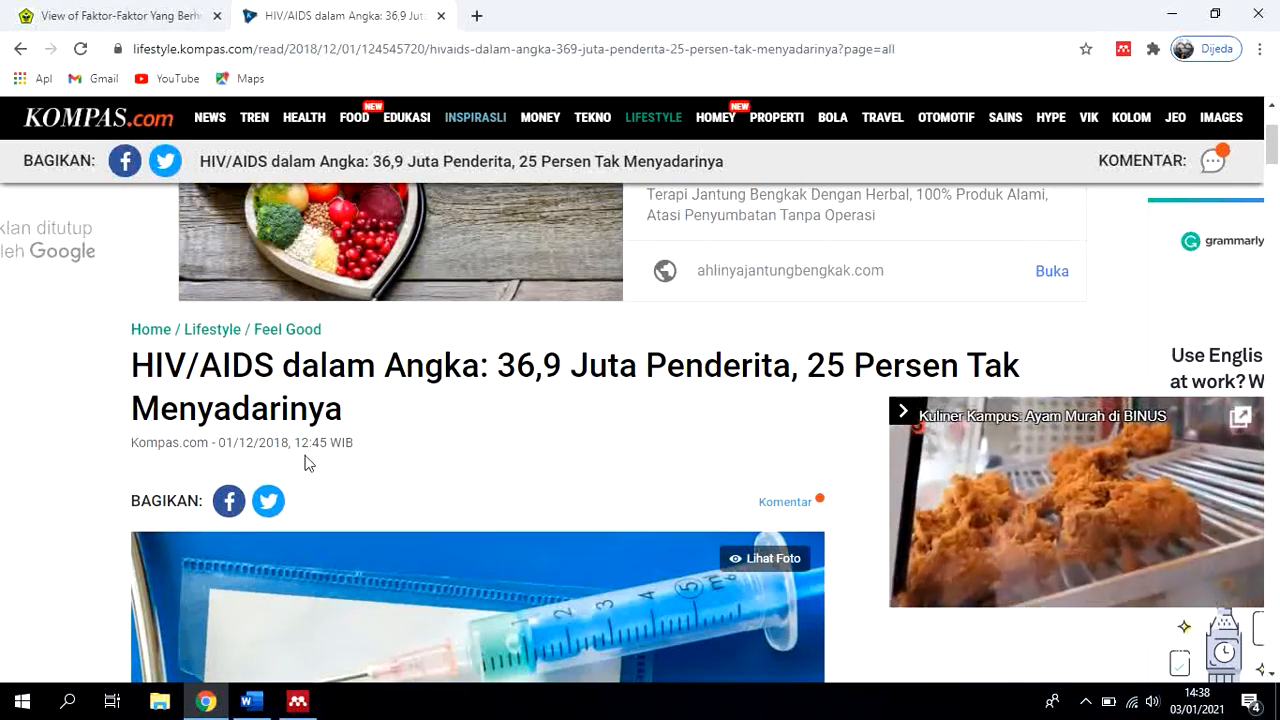
{"action": "left_click_drag", "start_coordinate": [131, 442], "coordinate": [208, 446]}
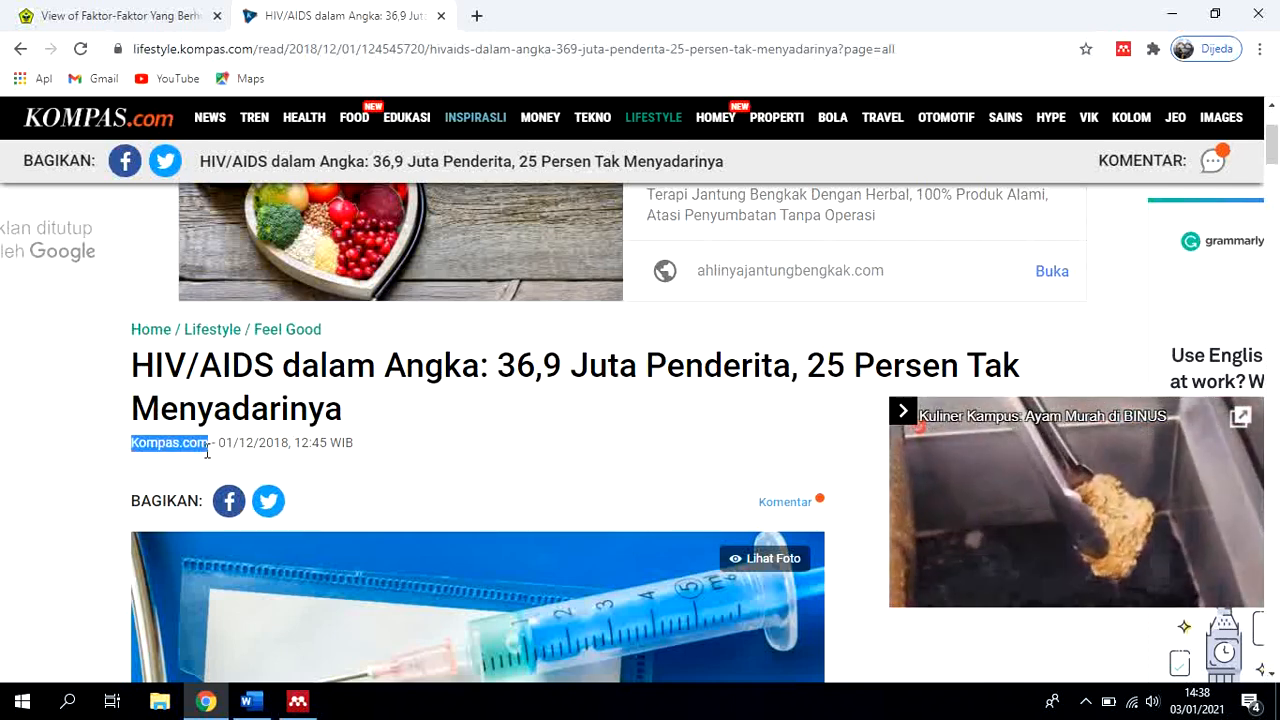
{"action": "left_click", "coordinate": [467, 482]}
{"action": "left_click", "coordinate": [298, 701]}
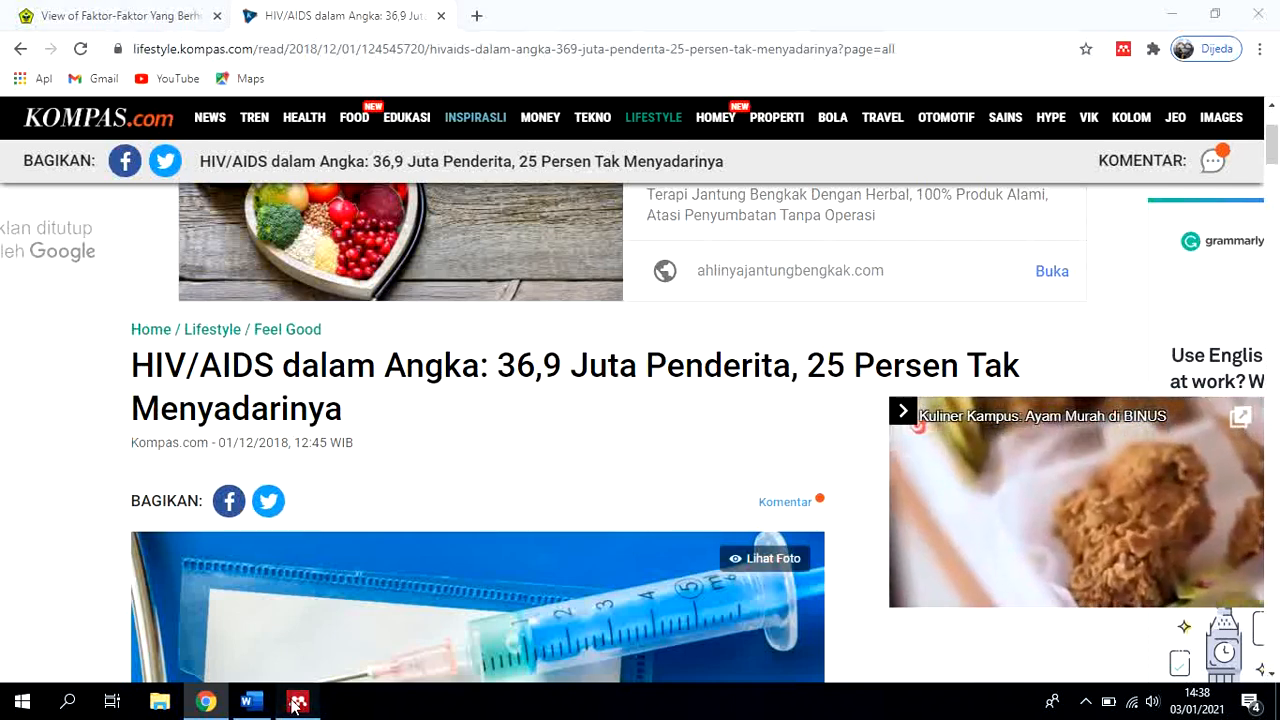
{"action": "key", "text": "ctrl+v"}
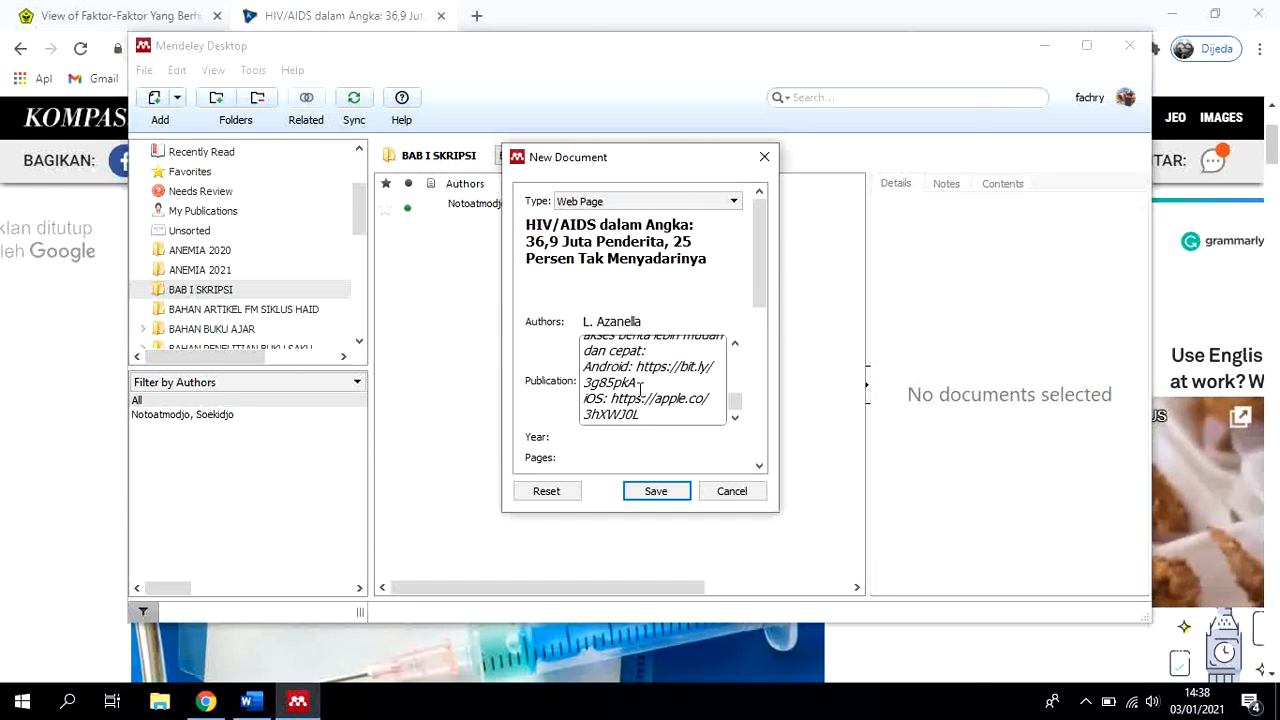
Delete the article notice and app links pasted into the publication, keeping only "Kompas.com"
{"action": "scroll", "coordinate": [660, 425], "scroll_direction": "up", "scroll_amount": 10}
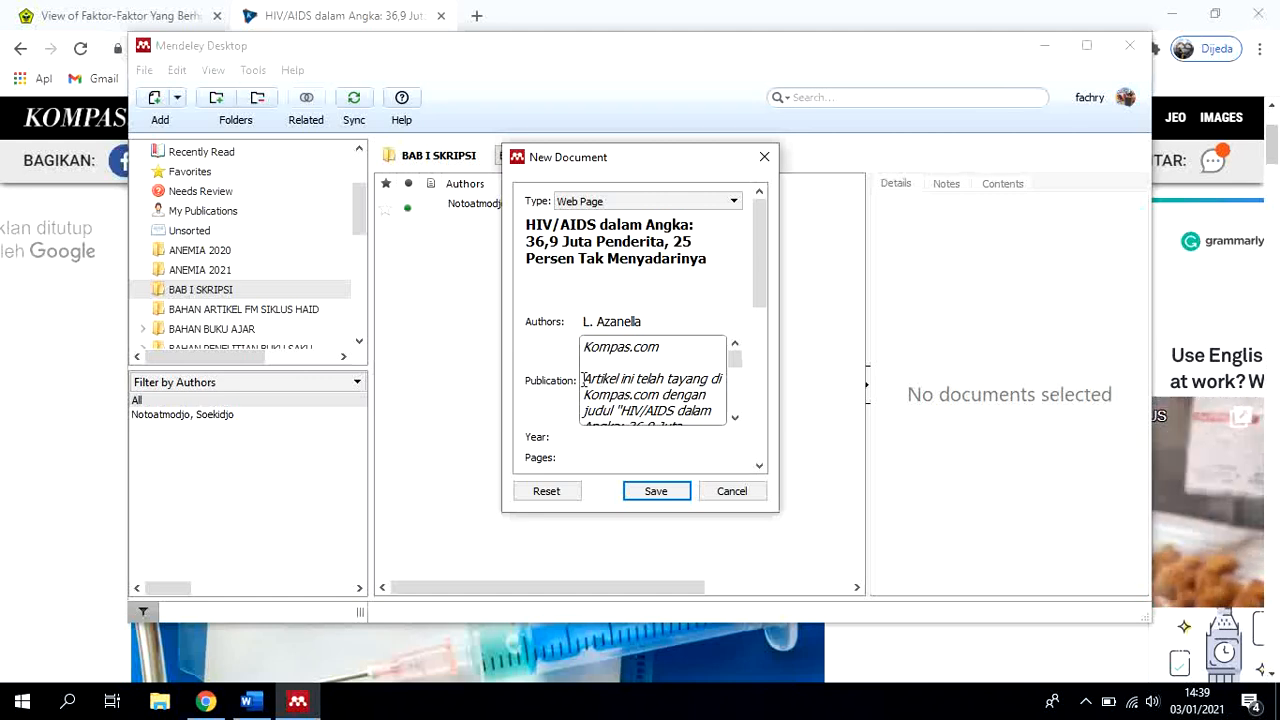
{"action": "left_click_drag", "start_coordinate": [583, 379], "coordinate": [678, 413]}
{"action": "key", "text": "BackSpace"}
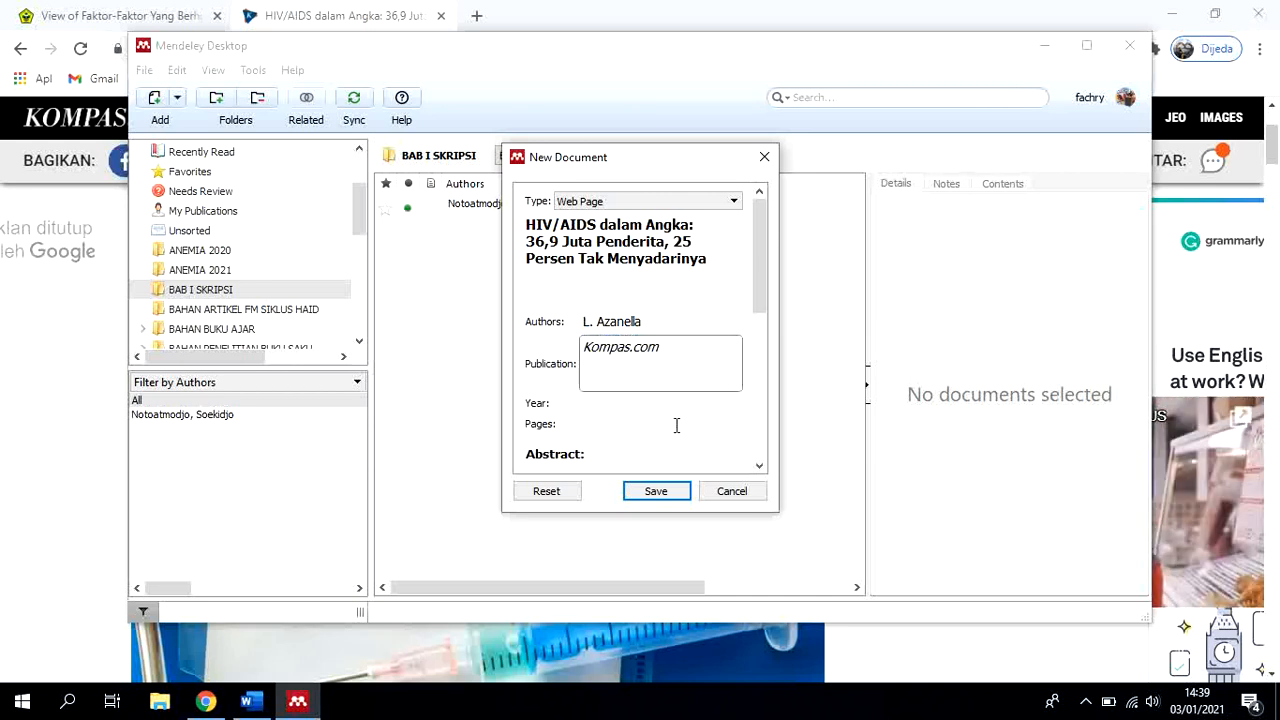
Check the article's publication date in Chrome and set the Mendeley entry's year to 2018
{"action": "left_click", "coordinate": [572, 409]}
{"action": "left_click", "coordinate": [608, 408]}
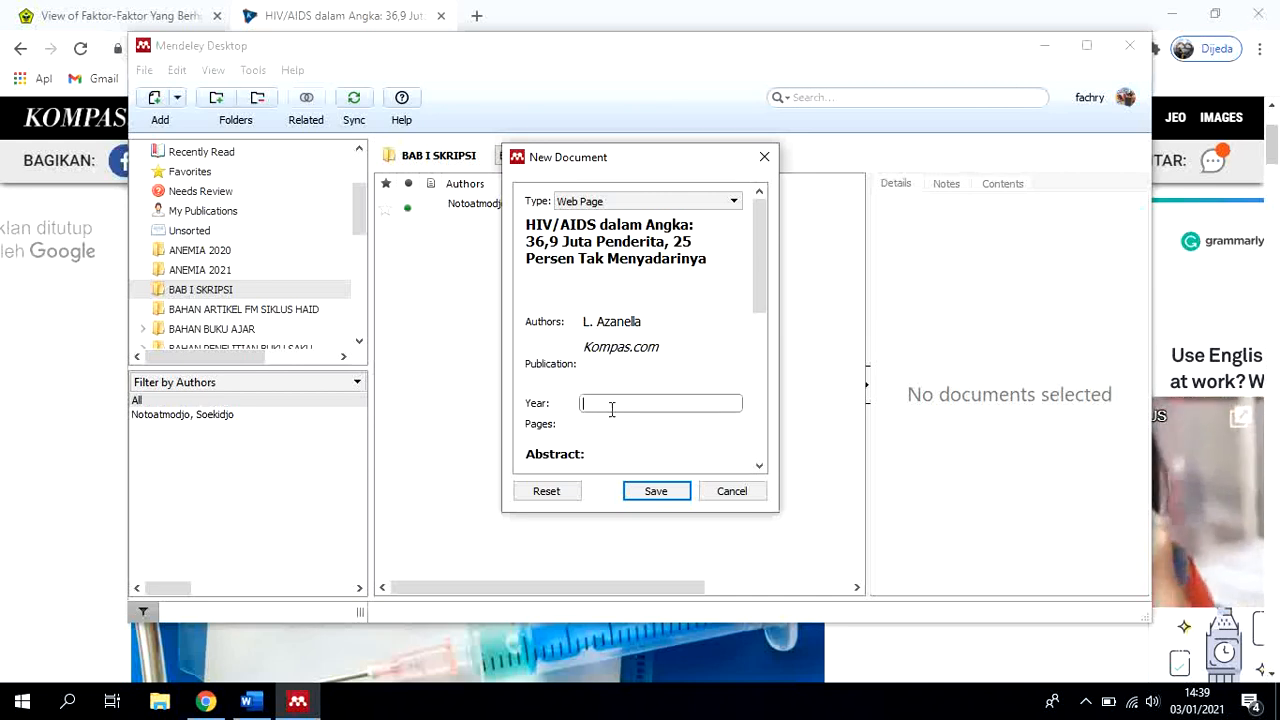
{"action": "left_click", "coordinate": [218, 700]}
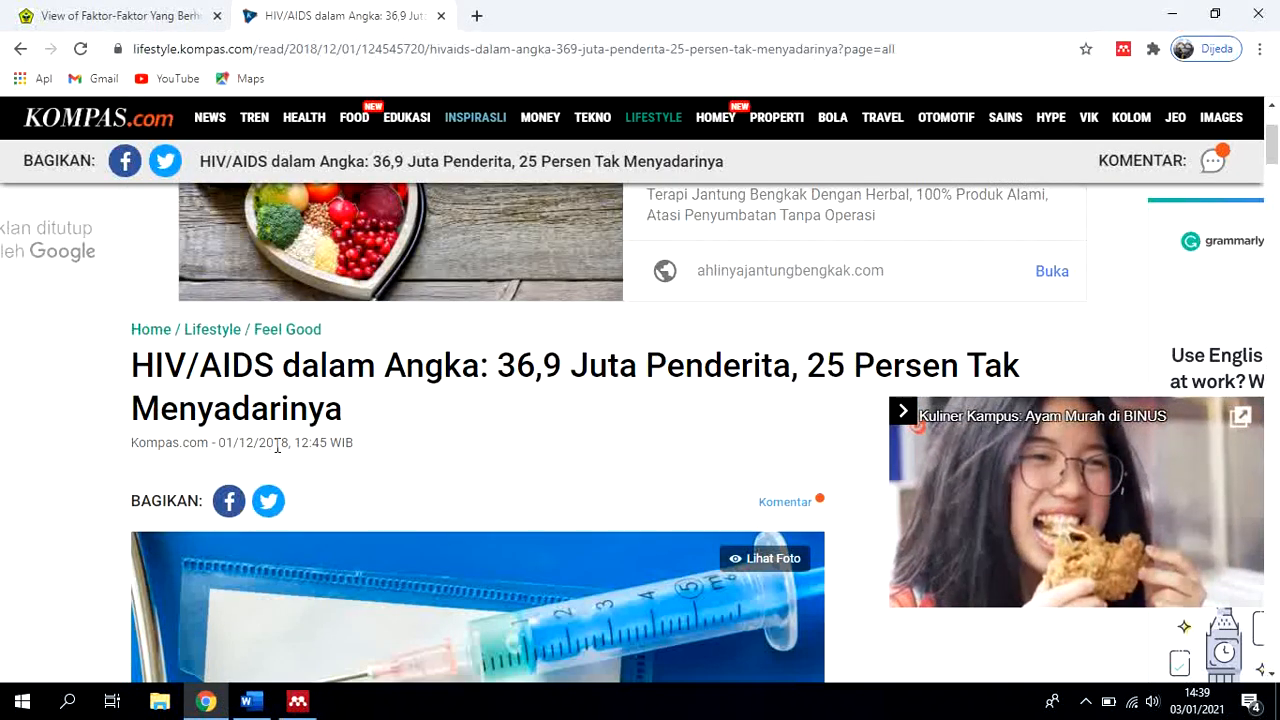
{"action": "left_click", "coordinate": [297, 701]}
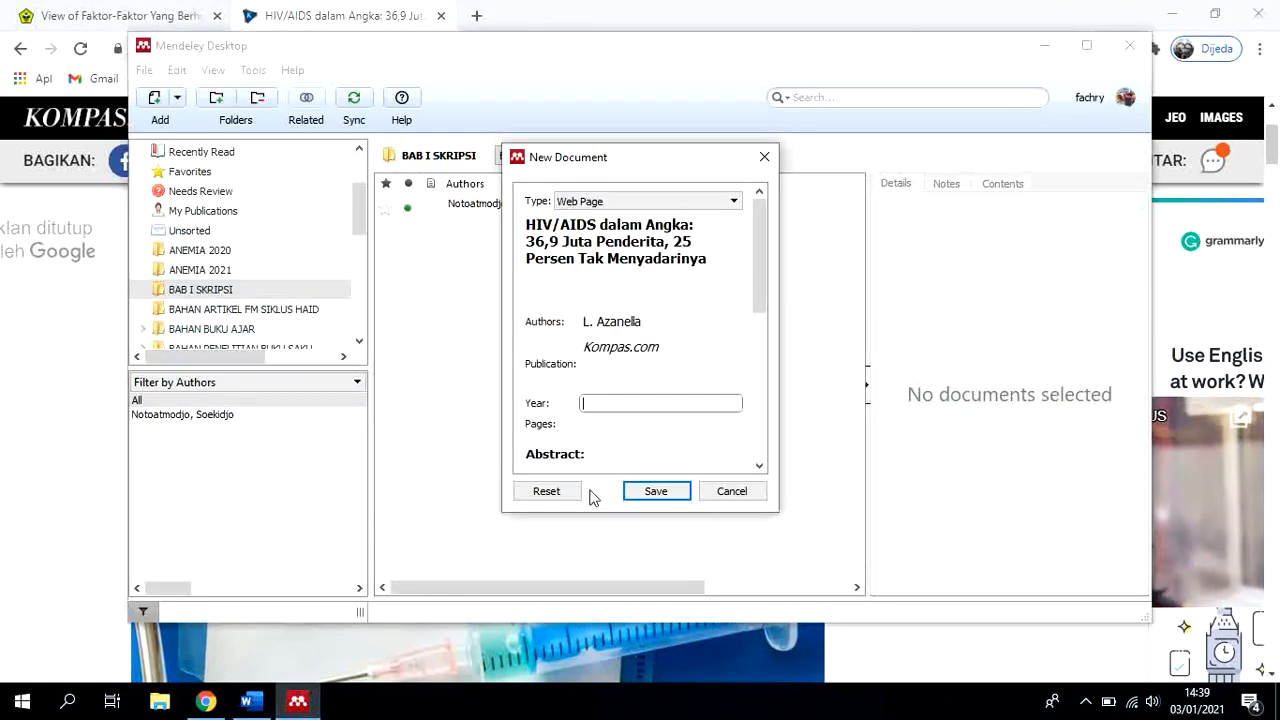
{"action": "type", "text": "2018"}
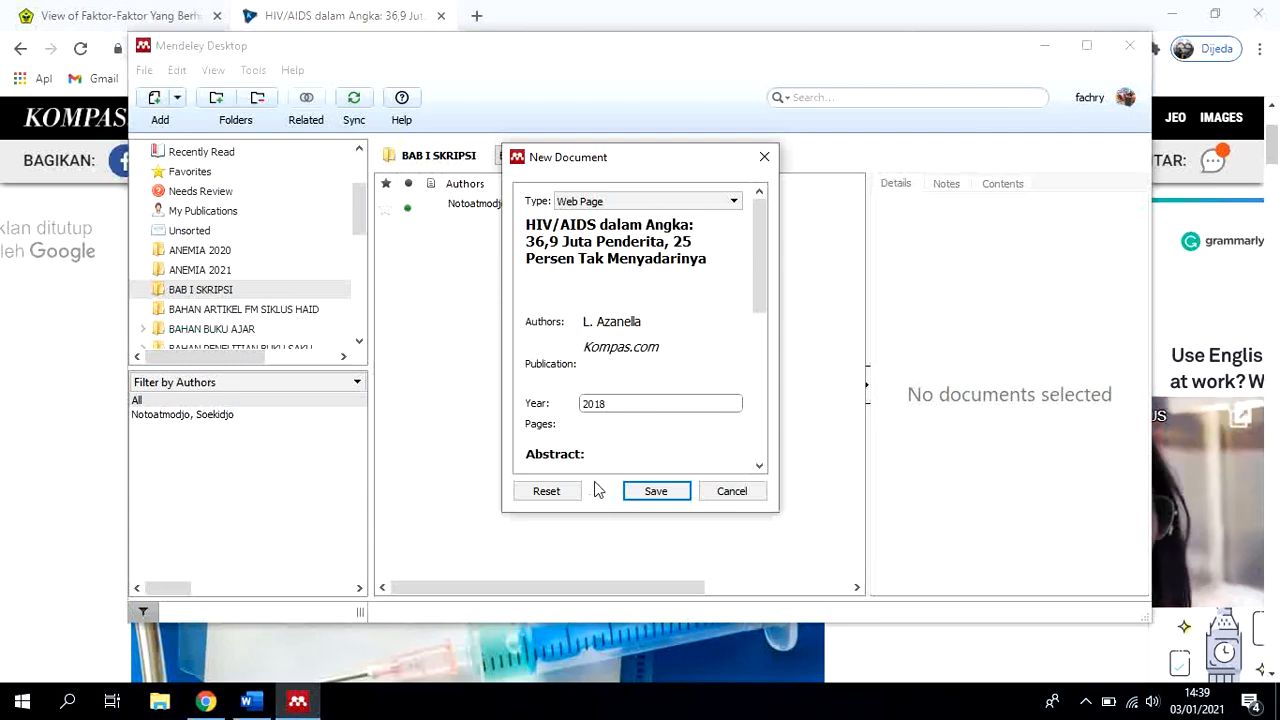
{"action": "left_click", "coordinate": [606, 425]}
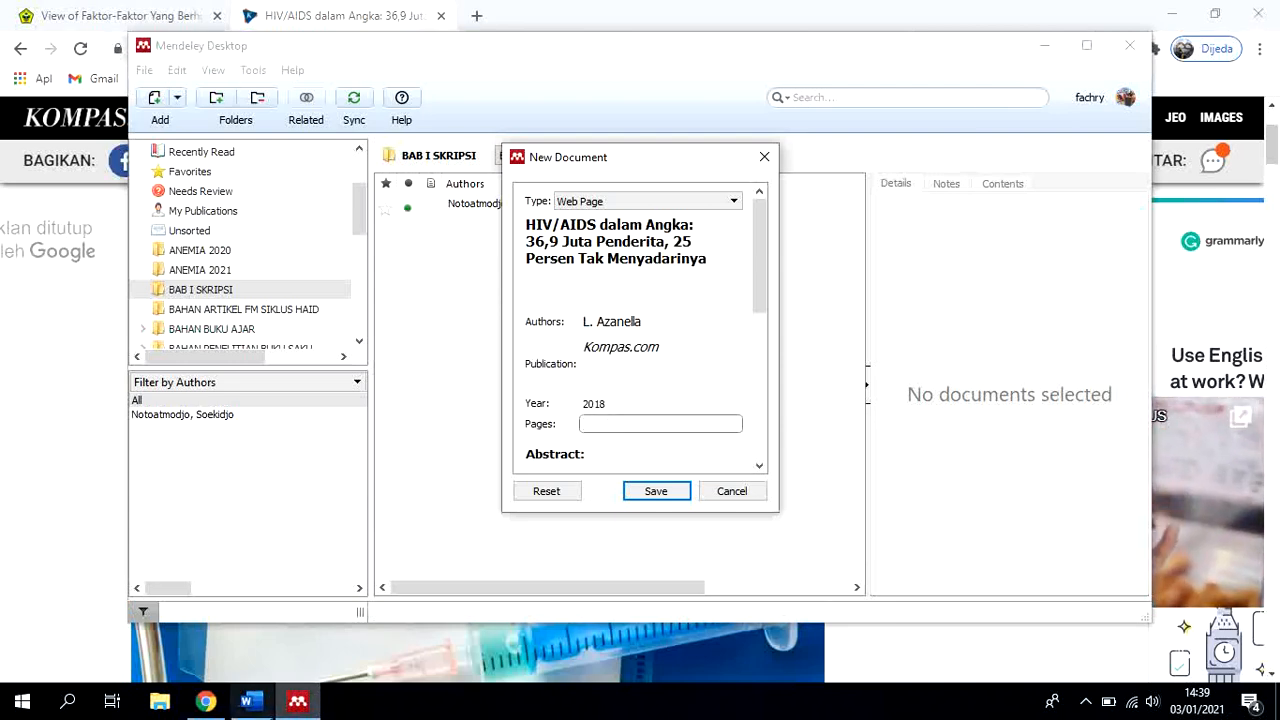
Look through the Kompas.com article in Chrome for page numbers or other details for the Mendeley entry
{"action": "left_click", "coordinate": [205, 701]}
{"action": "scroll", "coordinate": [713, 452], "scroll_direction": "down", "scroll_amount": 2}
{"action": "scroll", "coordinate": [713, 453], "scroll_direction": "down", "scroll_amount": 10}
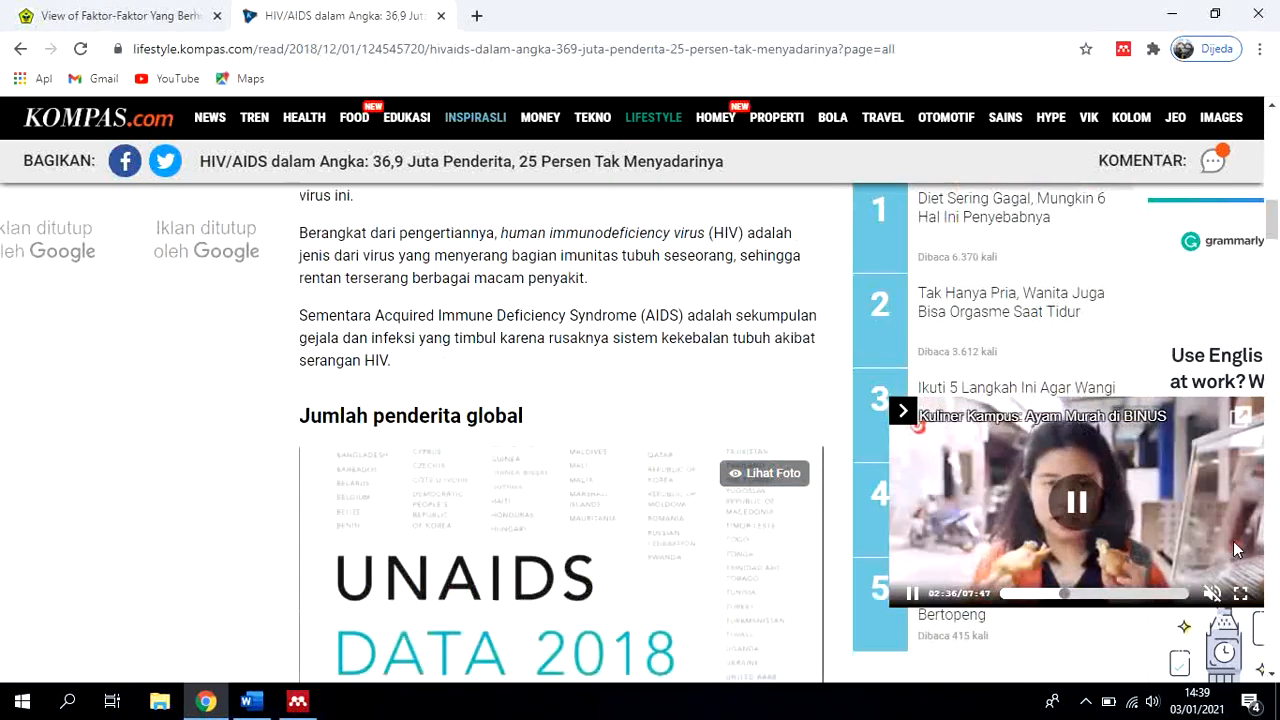
{"action": "left_click", "coordinate": [1249, 430]}
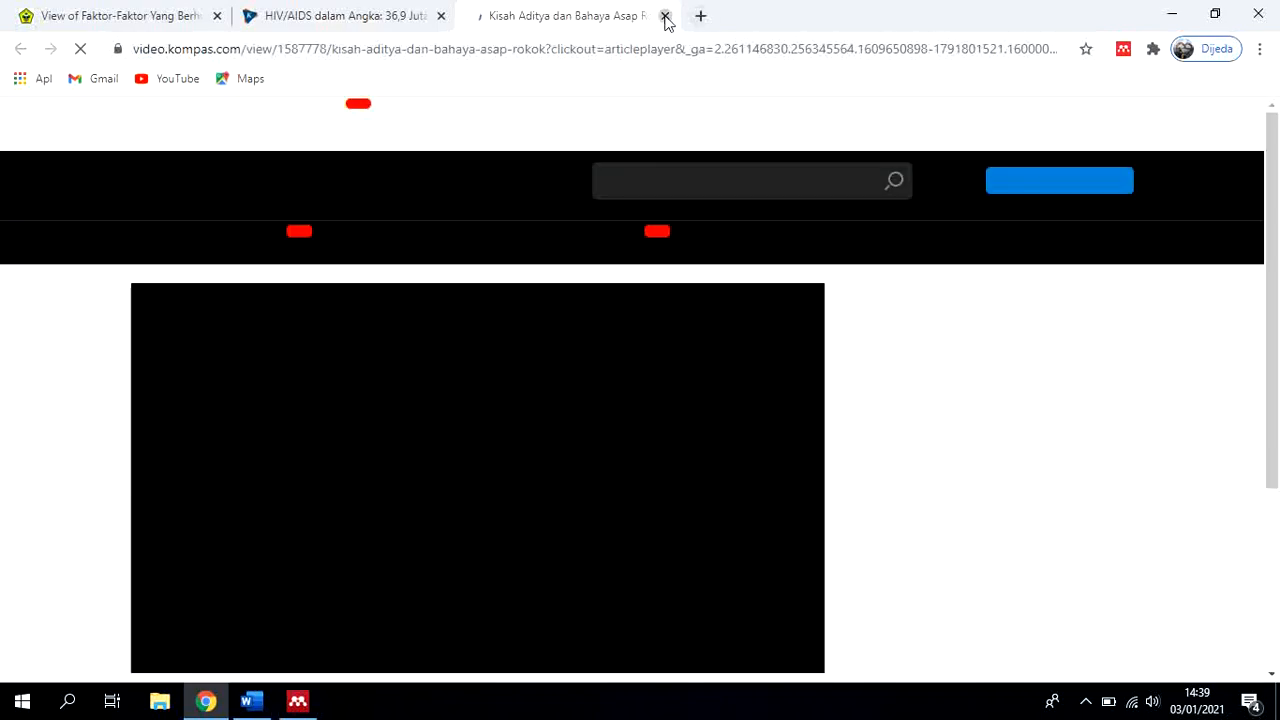
{"action": "left_click", "coordinate": [665, 16]}
{"action": "scroll", "coordinate": [644, 343], "scroll_direction": "down", "scroll_amount": 10}
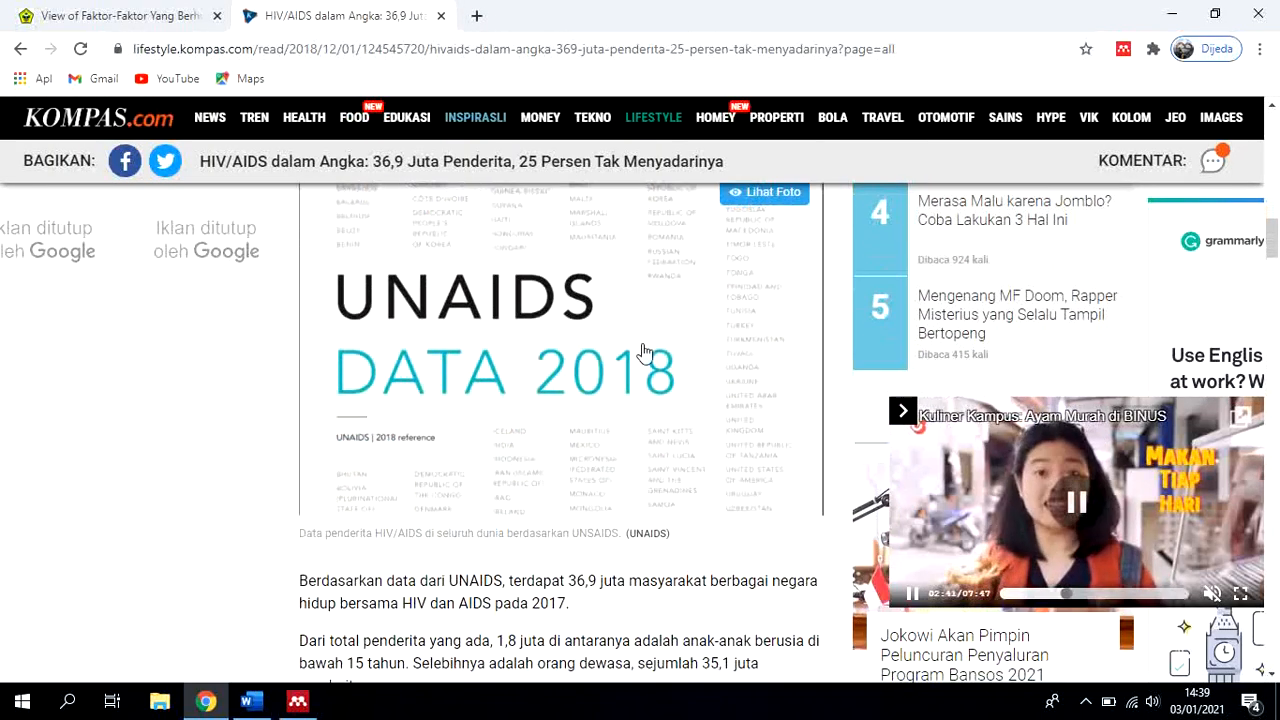
{"action": "scroll", "coordinate": [644, 357], "scroll_direction": "down", "scroll_amount": 5}
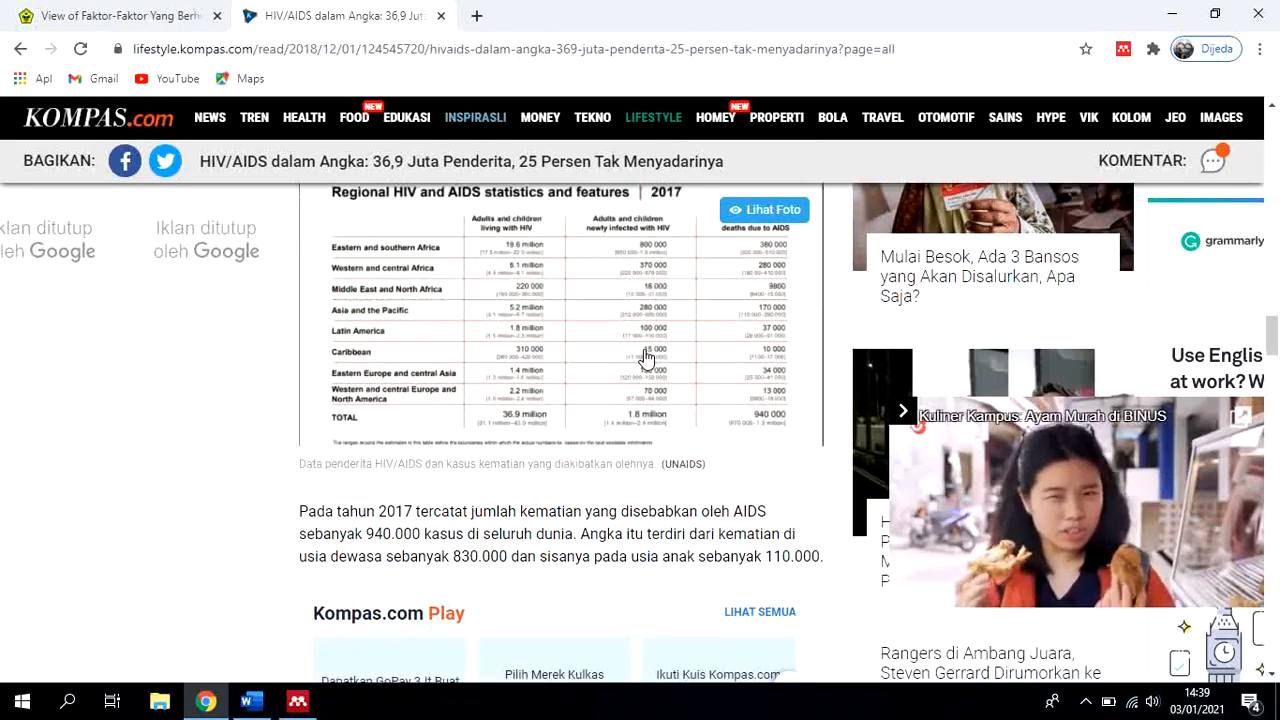
{"action": "scroll", "coordinate": [644, 349], "scroll_direction": "down", "scroll_amount": 5}
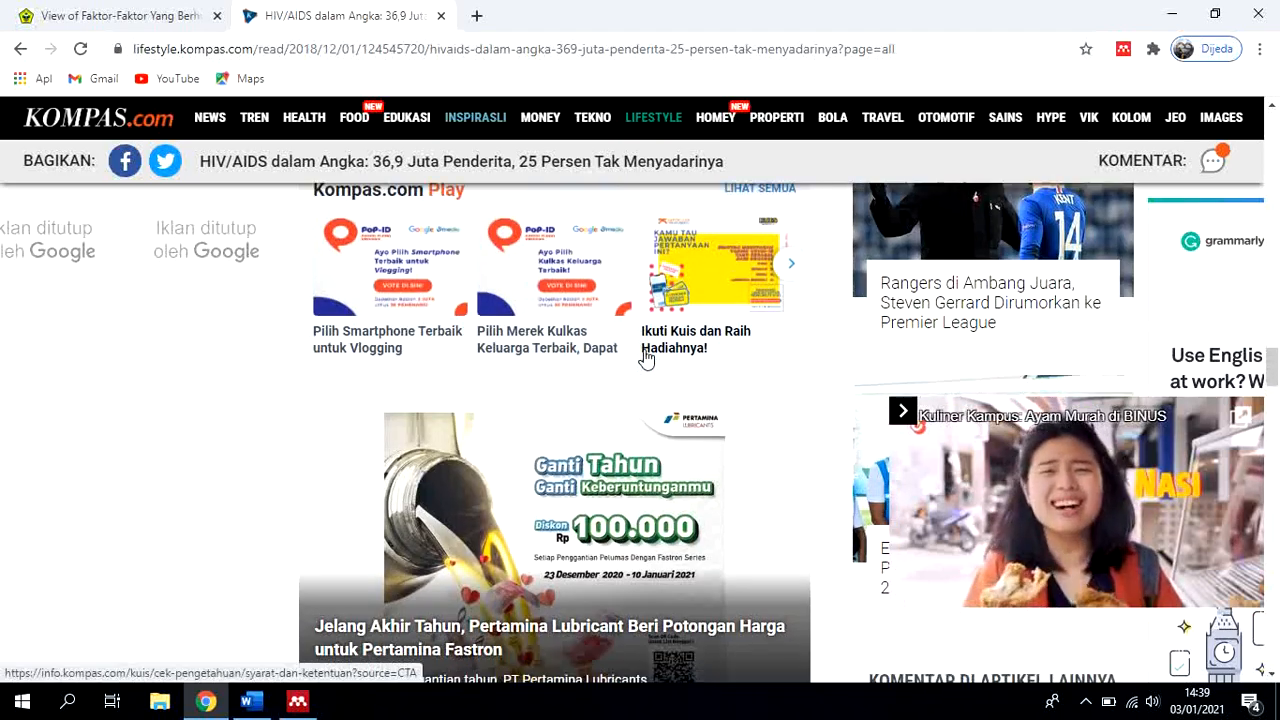
{"action": "scroll", "coordinate": [645, 353], "scroll_direction": "up", "scroll_amount": 3}
{"action": "scroll", "coordinate": [650, 360], "scroll_direction": "up", "scroll_amount": 20}
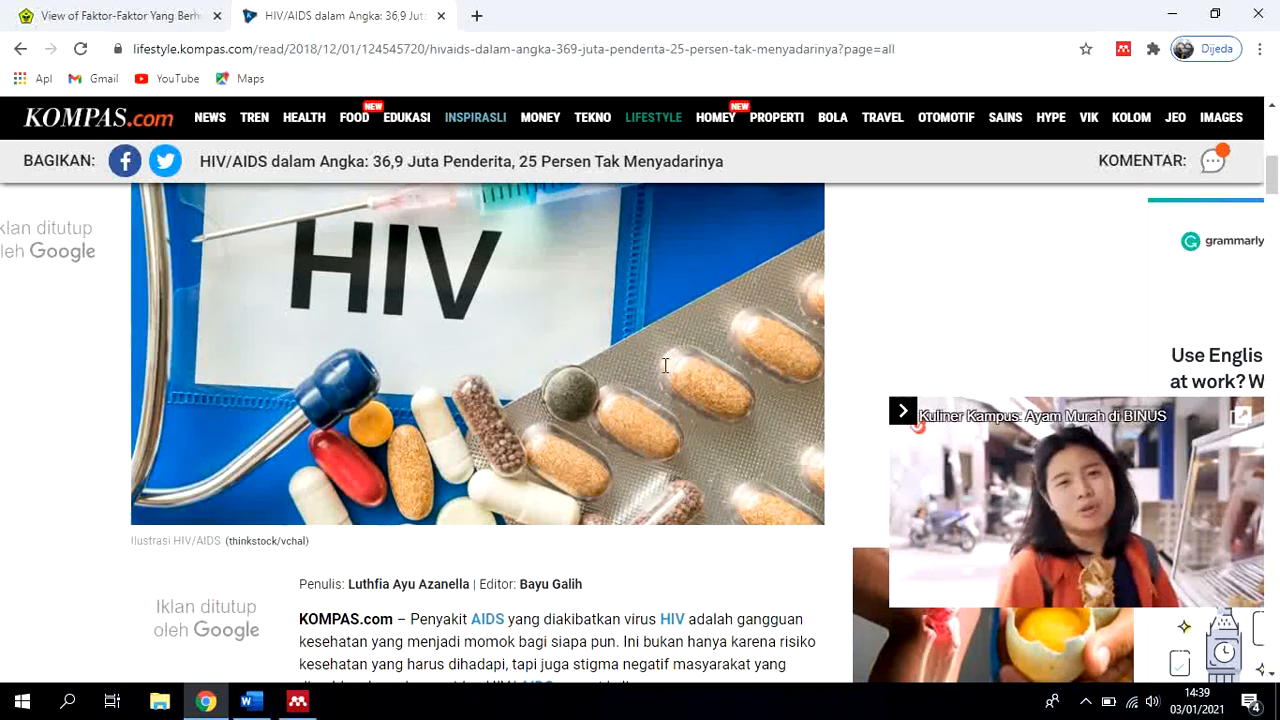
{"action": "scroll", "coordinate": [620, 430], "scroll_direction": "down", "scroll_amount": 1}
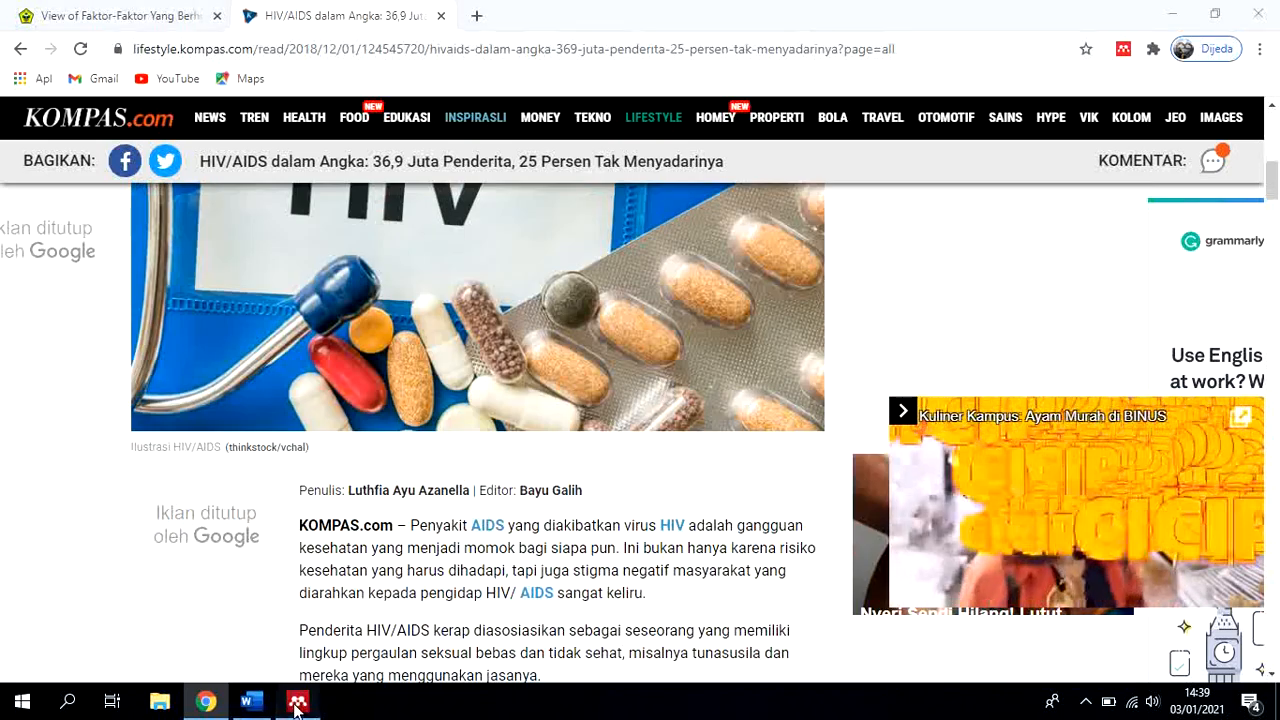
Return to the Mendeley entry and set its date accessed to "3 Januari 2021", leaving the pages empty
{"action": "left_click", "coordinate": [297, 701]}
{"action": "scroll", "coordinate": [743, 403], "scroll_direction": "down", "scroll_amount": 2}
{"action": "scroll", "coordinate": [743, 403], "scroll_direction": "down", "scroll_amount": 3}
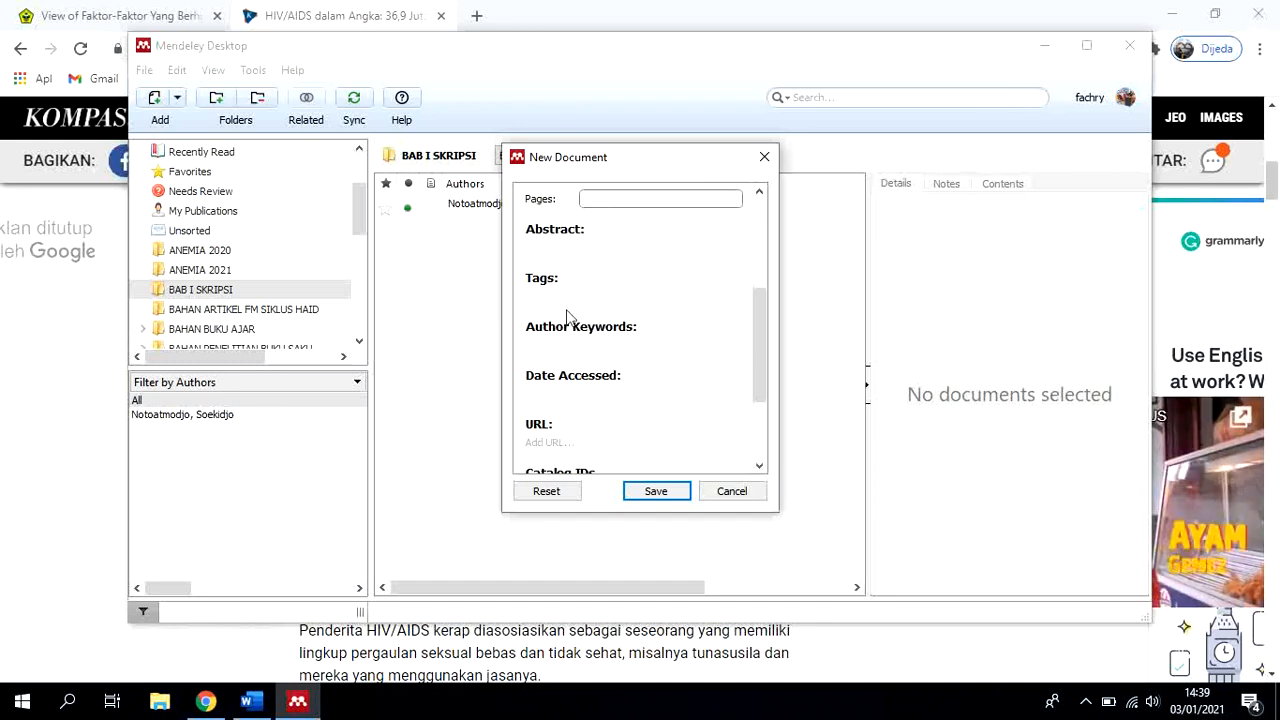
{"action": "left_click", "coordinate": [559, 390]}
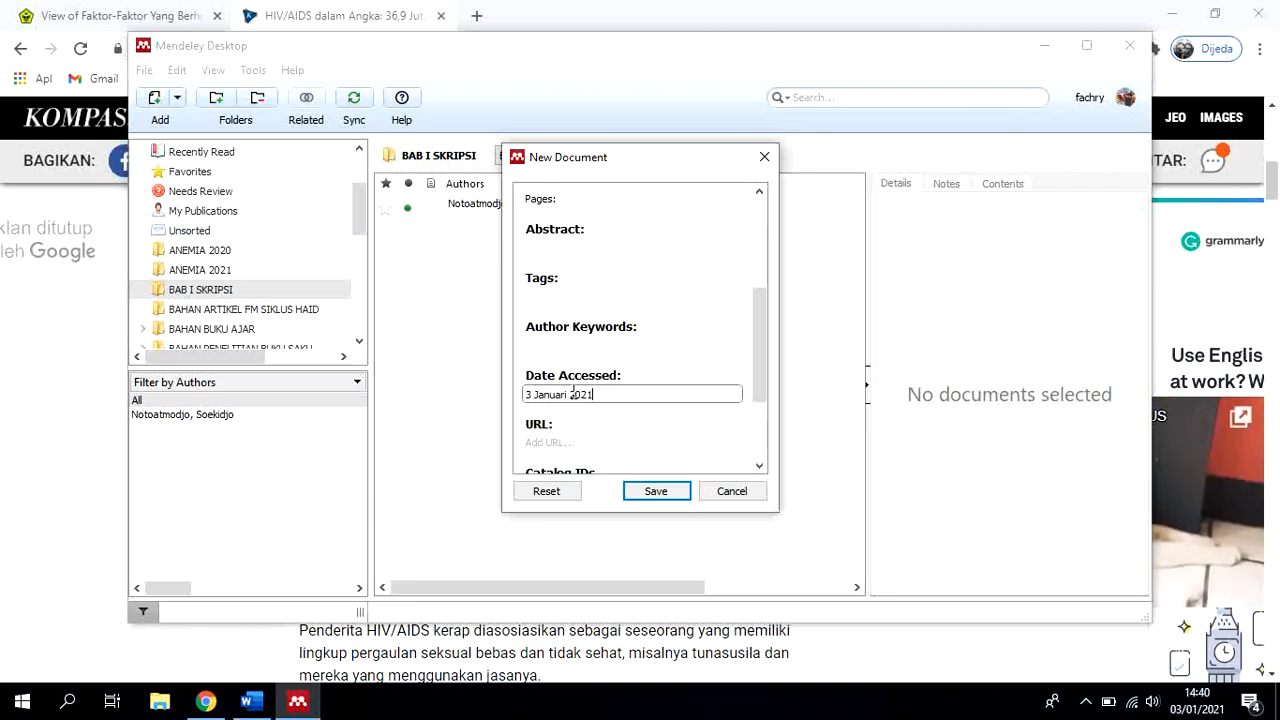
Copy the Kompas.com article's full web address from Chrome into the Mendeley entry's URL
{"action": "scroll", "coordinate": [680, 390], "scroll_direction": "down", "scroll_amount": 1}
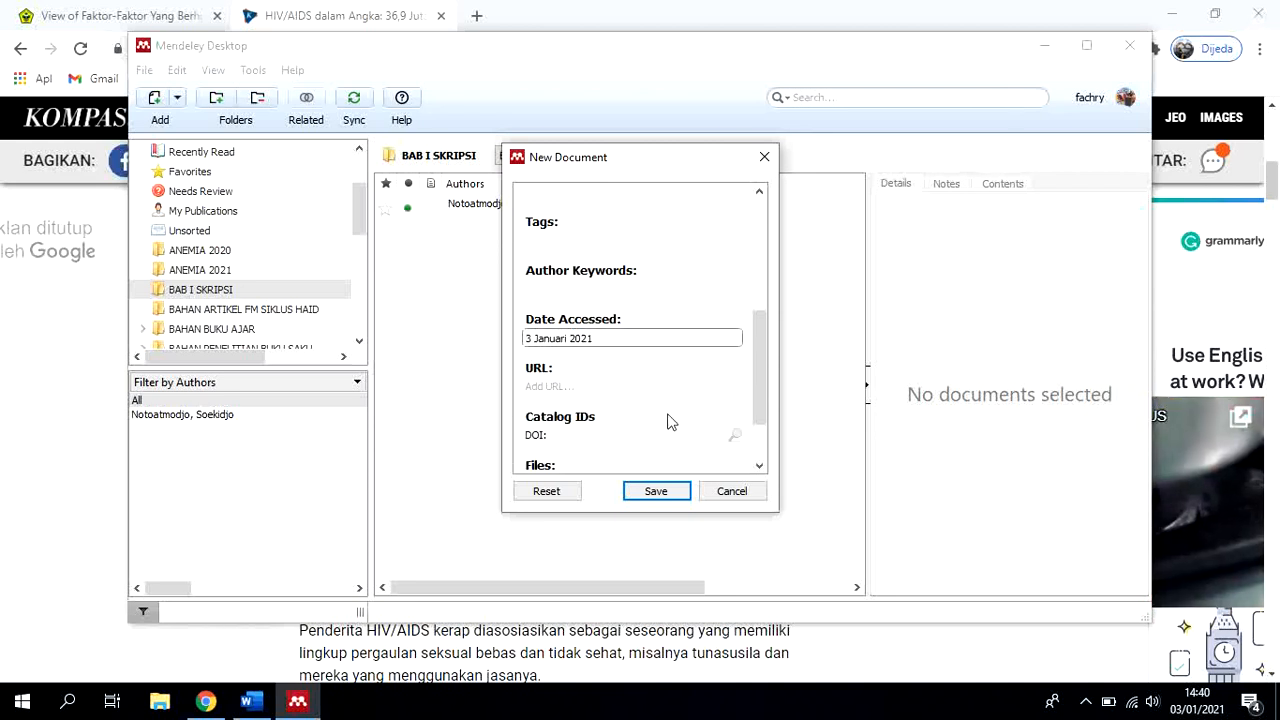
{"action": "left_click", "coordinate": [574, 387]}
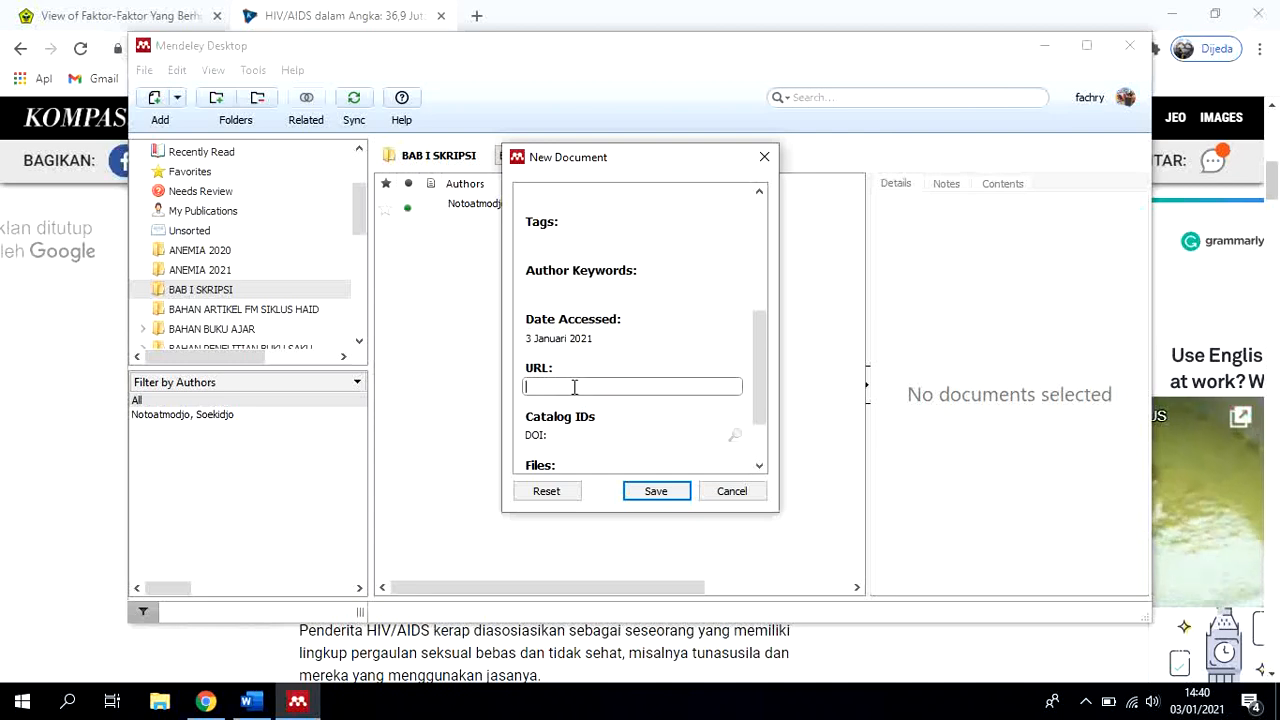
{"action": "left_click", "coordinate": [205, 701]}
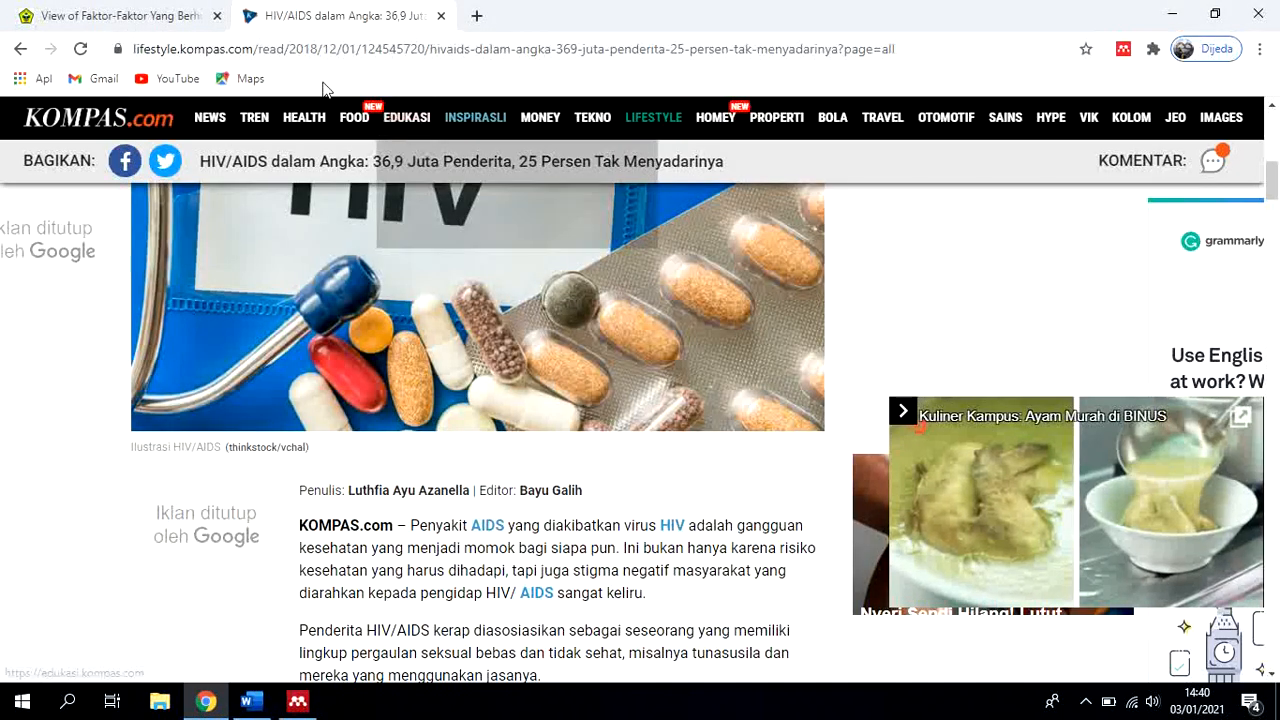
{"action": "key", "text": "super+e"}
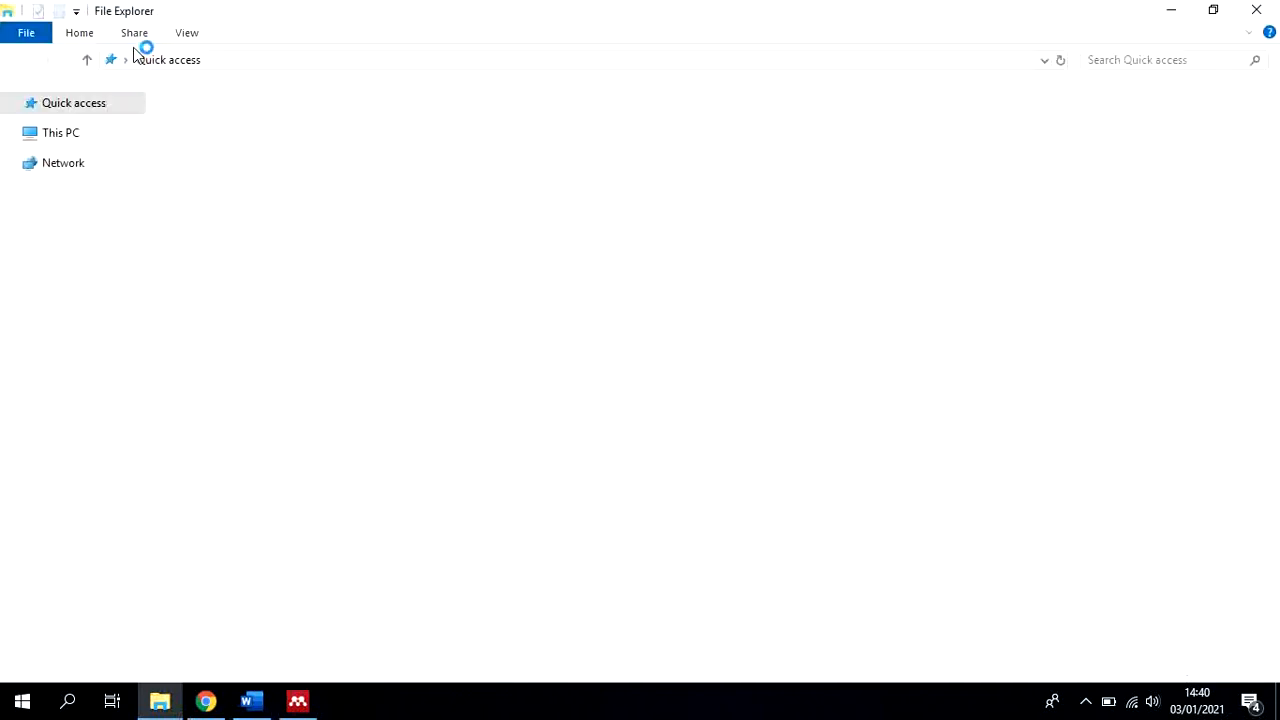
{"action": "left_click", "coordinate": [1256, 18]}
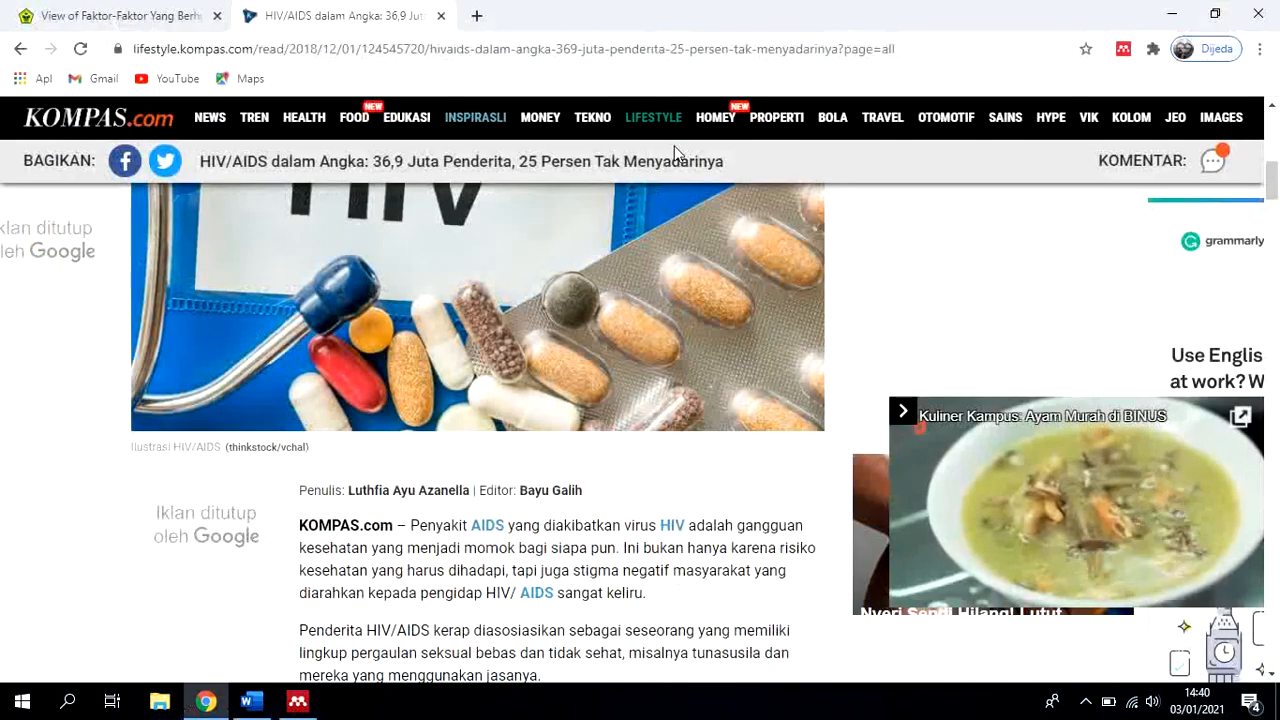
{"action": "left_click_drag", "start_coordinate": [133, 50], "coordinate": [900, 55]}
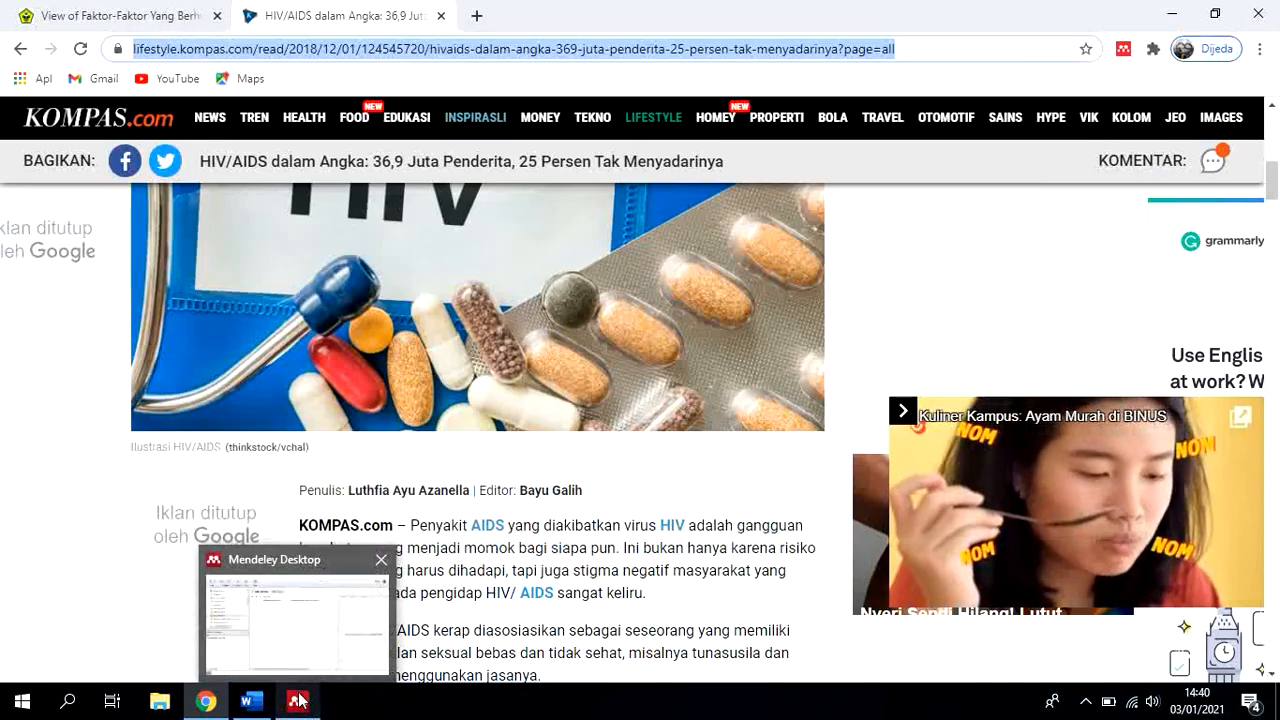
{"action": "left_click", "coordinate": [298, 701]}
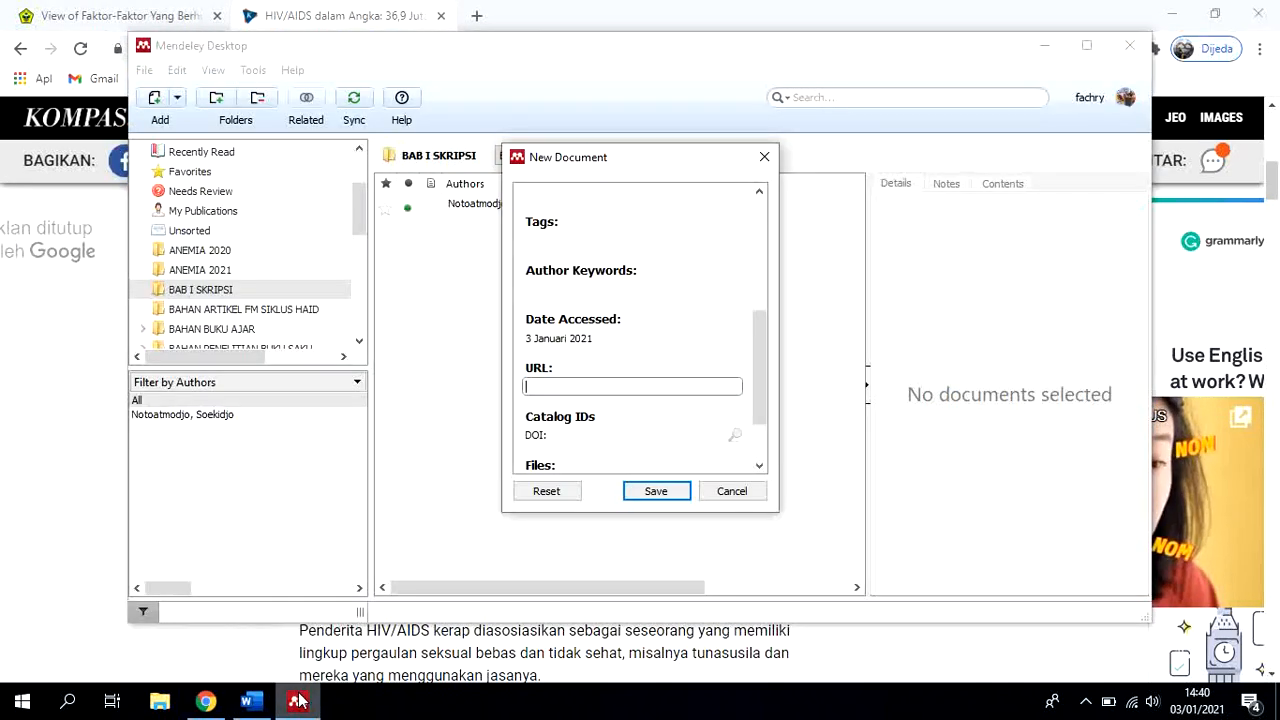
{"action": "key", "text": "ctrl+v"}
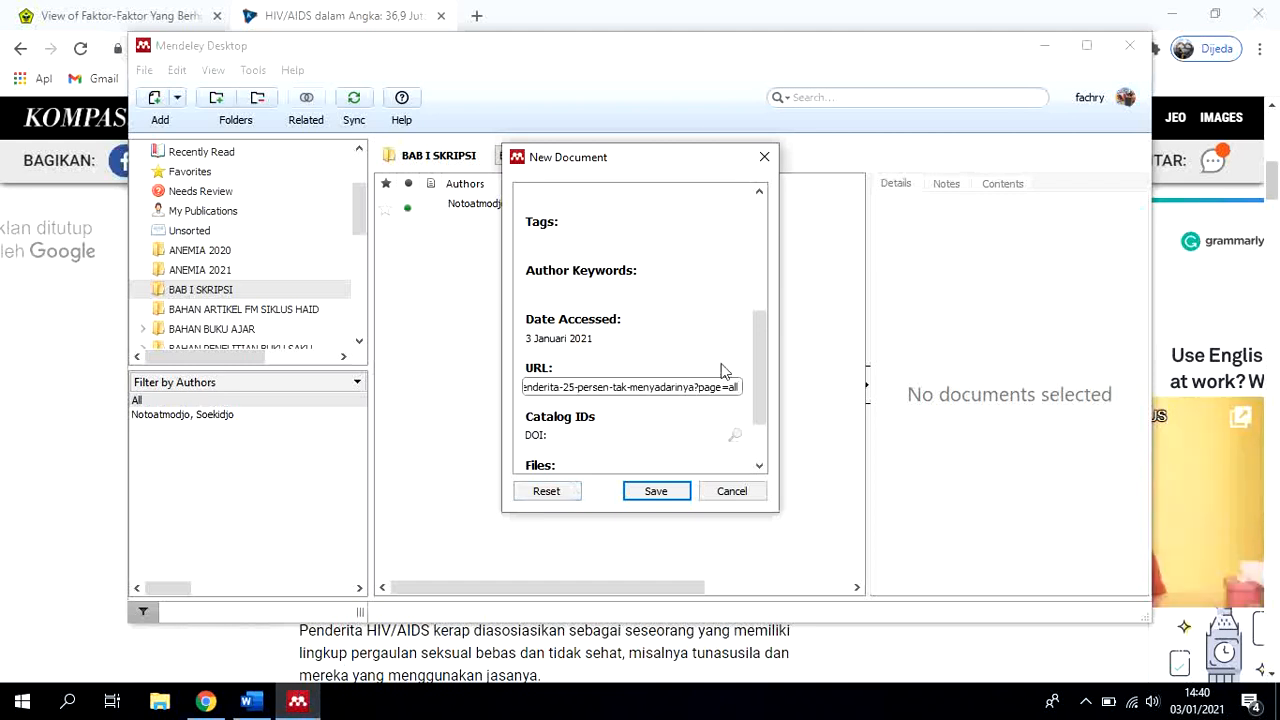
Review all fields of the completed web page entry and save it to the BAB I SKRIPSI folder
{"action": "scroll", "coordinate": [724, 370], "scroll_direction": "down", "scroll_amount": 3}
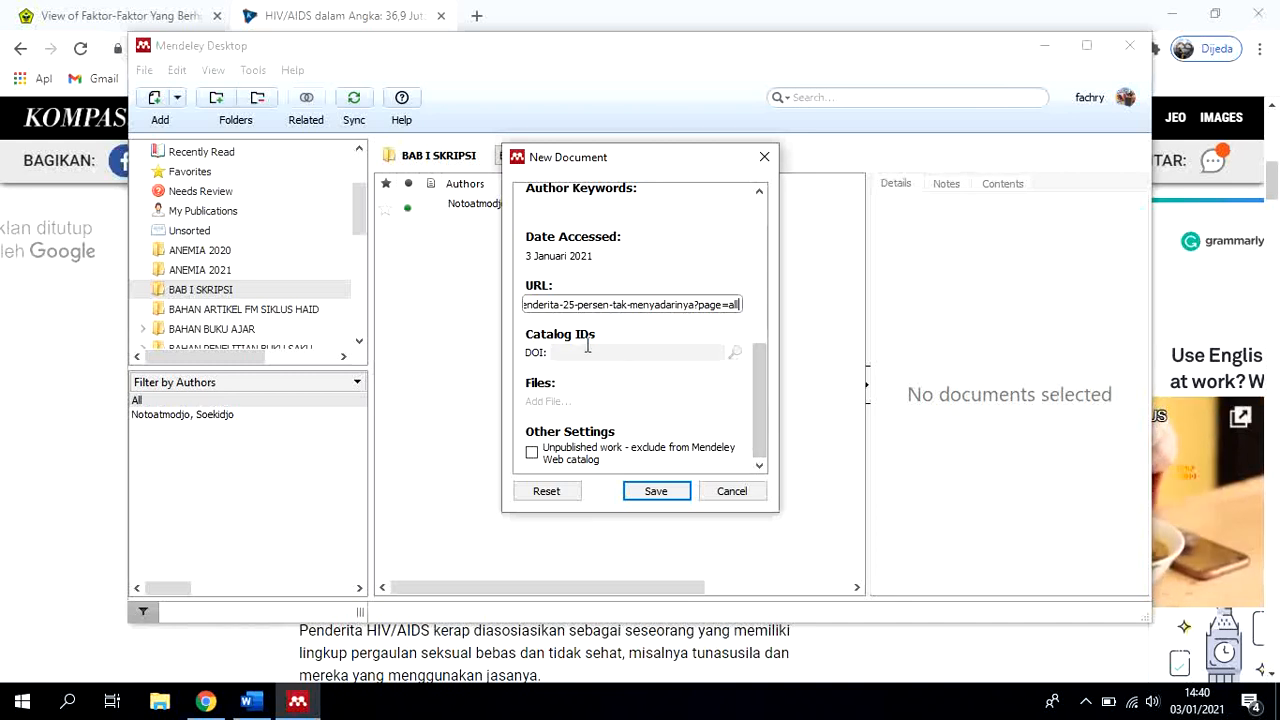
{"action": "scroll", "coordinate": [746, 413], "scroll_direction": "up", "scroll_amount": 5}
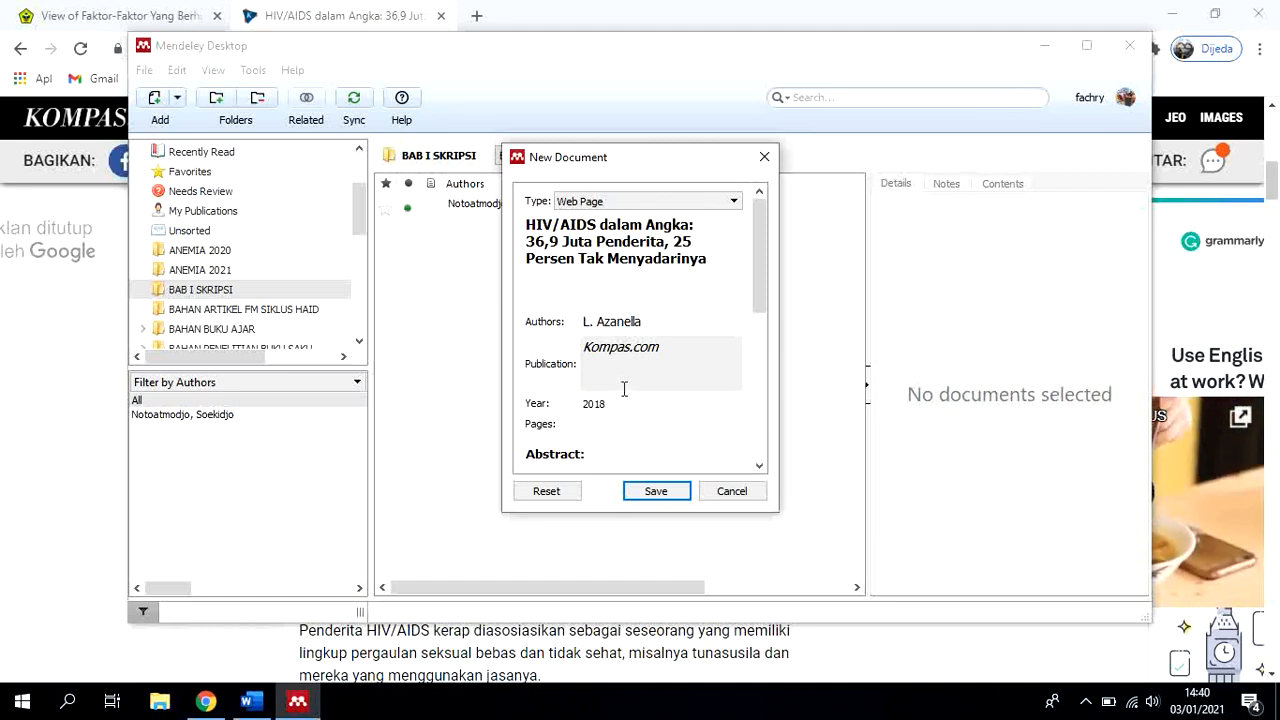
{"action": "scroll", "coordinate": [618, 418], "scroll_direction": "down", "scroll_amount": 2}
{"action": "scroll", "coordinate": [621, 410], "scroll_direction": "down", "scroll_amount": 3}
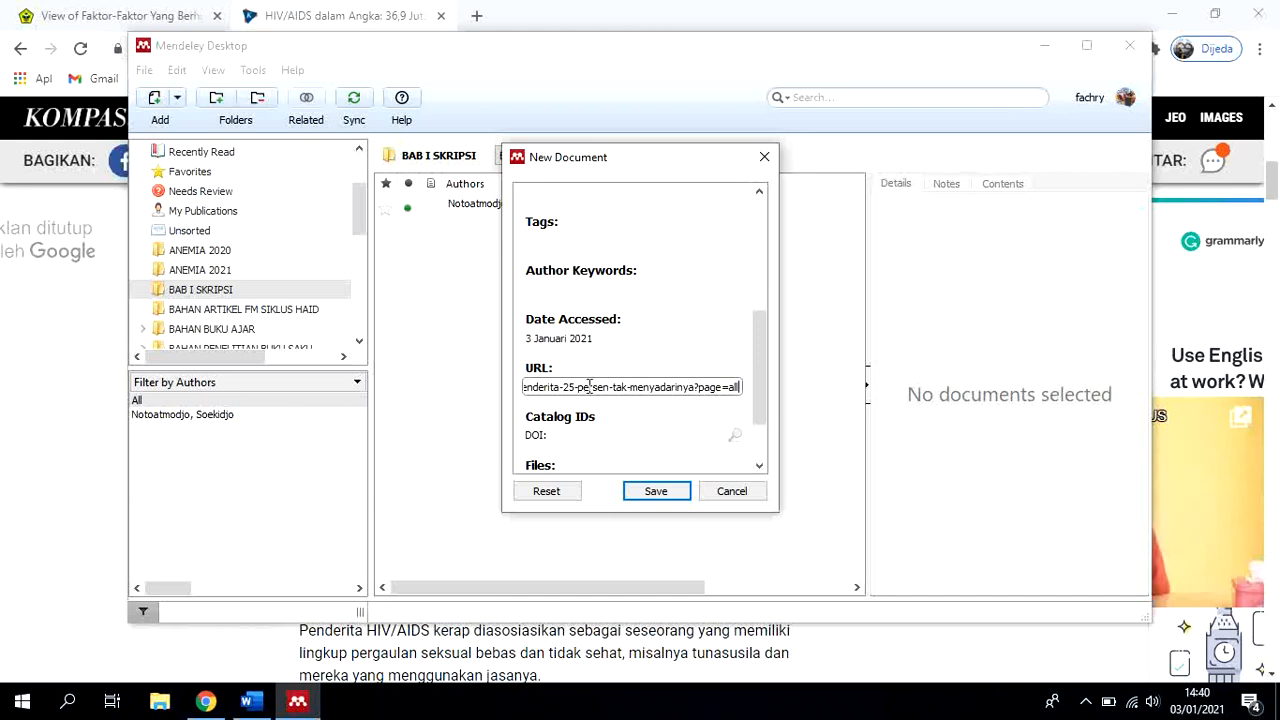
{"action": "left_click", "coordinate": [655, 494]}
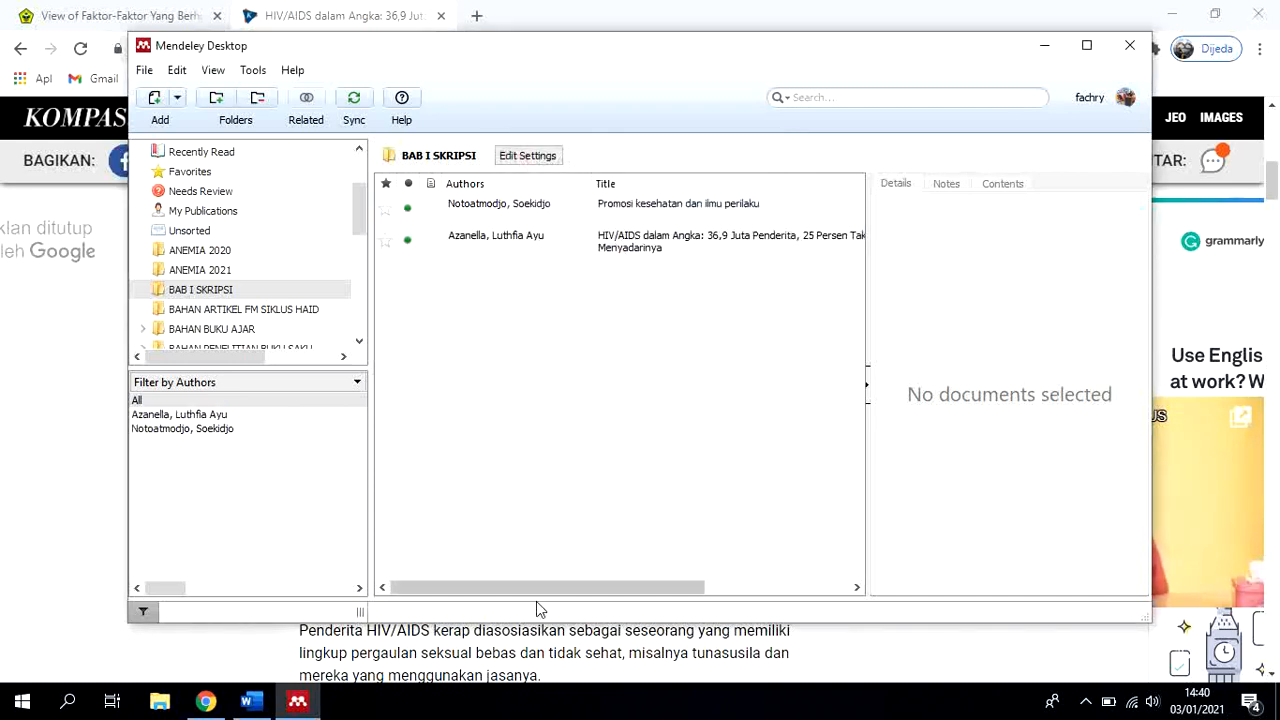
Check the saved article's year and publication in the BAB I SKRIPSI list, and look through the references in All Documents
{"action": "left_click_drag", "start_coordinate": [535, 587], "coordinate": [680, 570]}
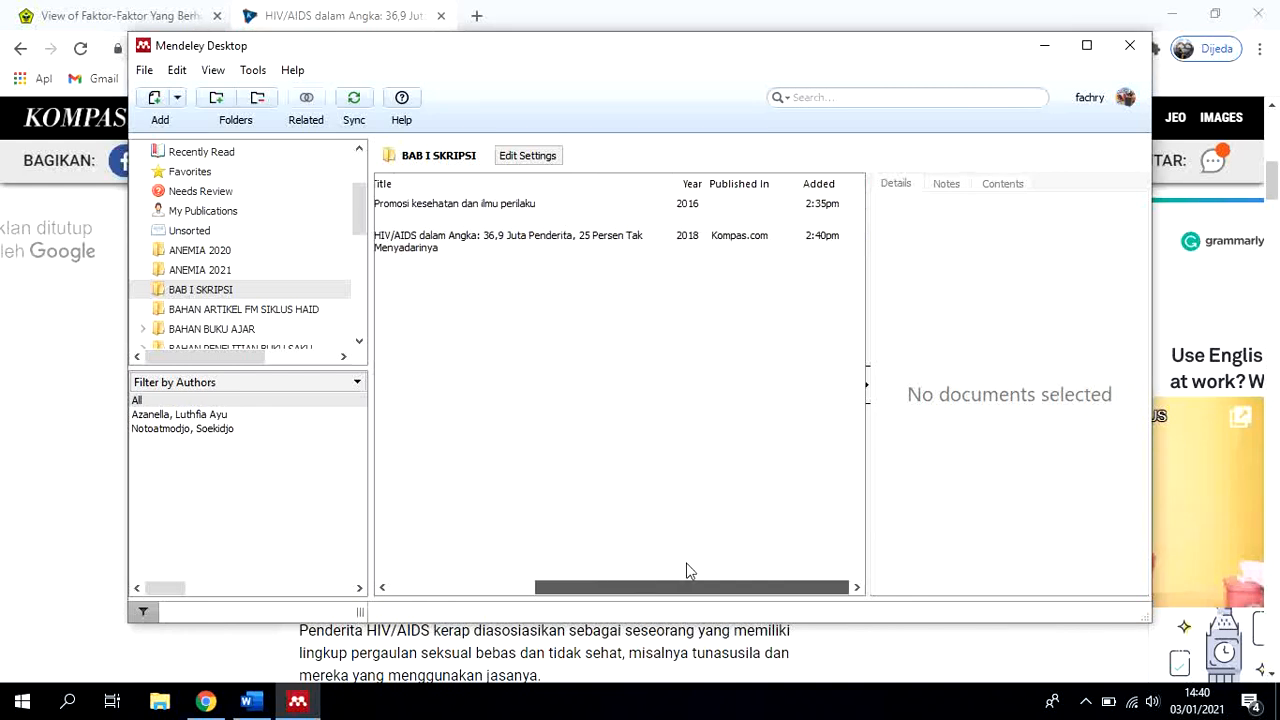
{"action": "left_click_drag", "start_coordinate": [735, 571], "coordinate": [486, 585]}
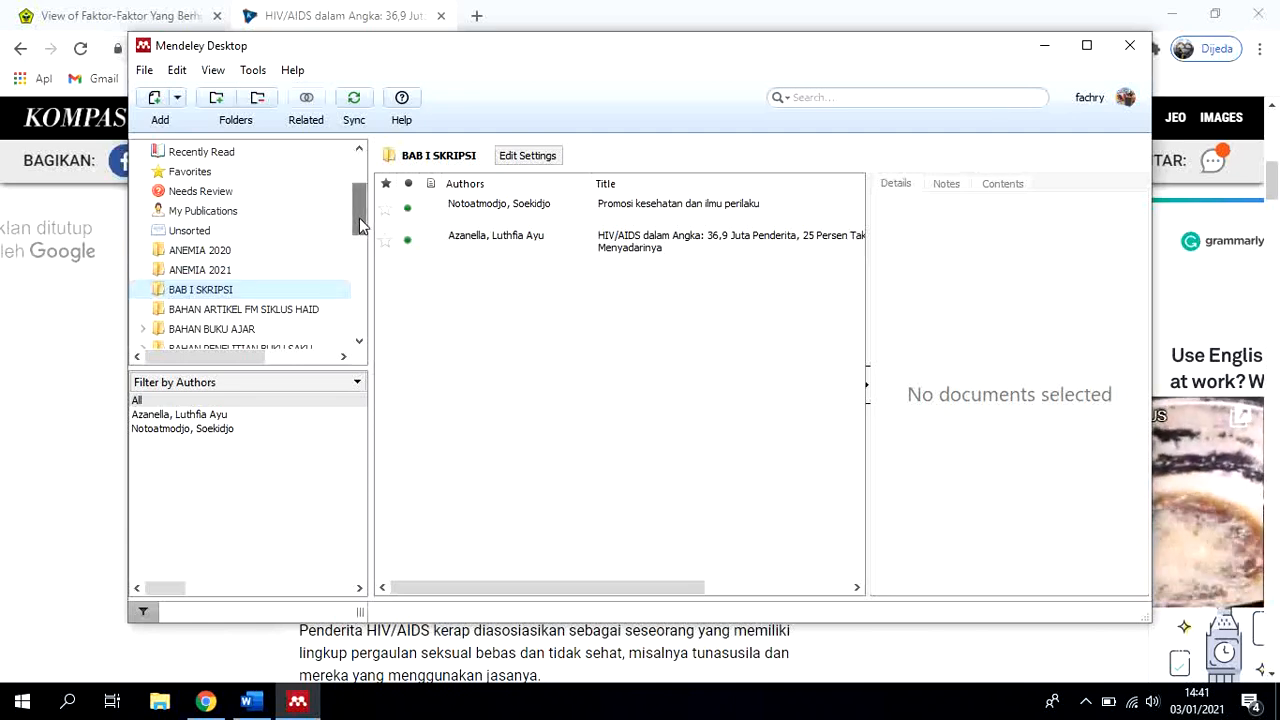
{"action": "left_click_drag", "start_coordinate": [360, 226], "coordinate": [357, 189]}
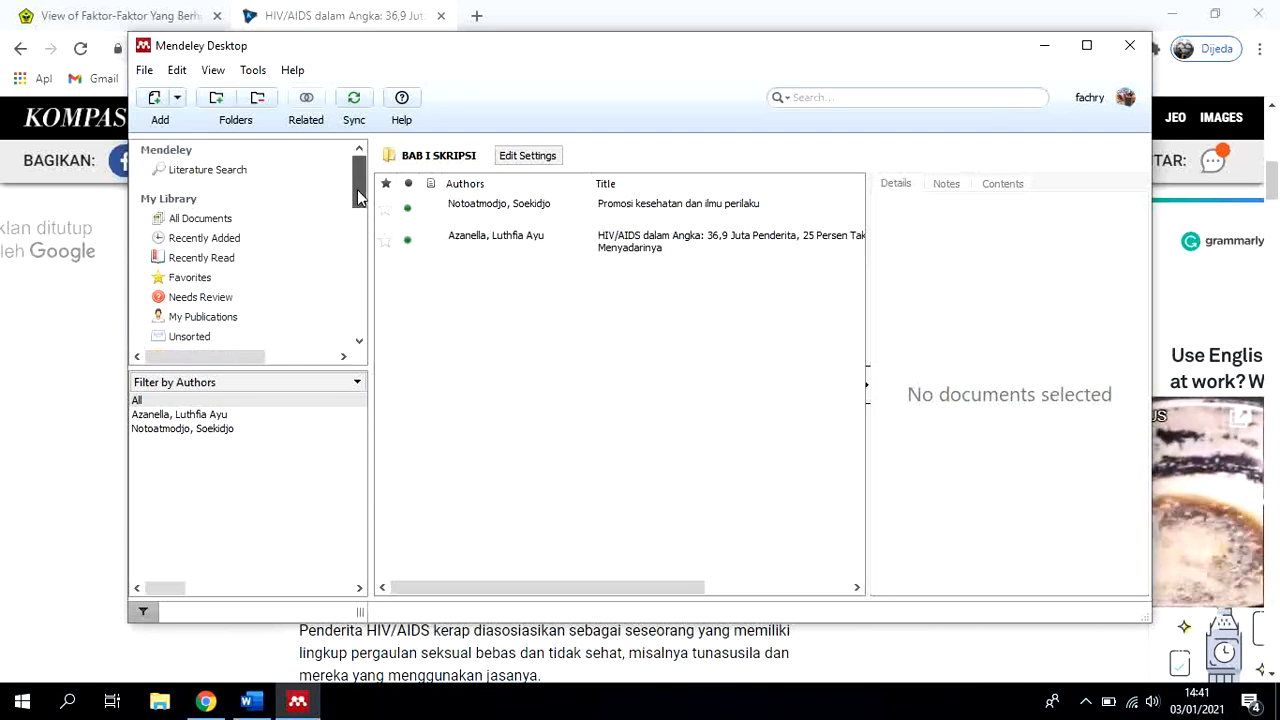
{"action": "left_click", "coordinate": [200, 218]}
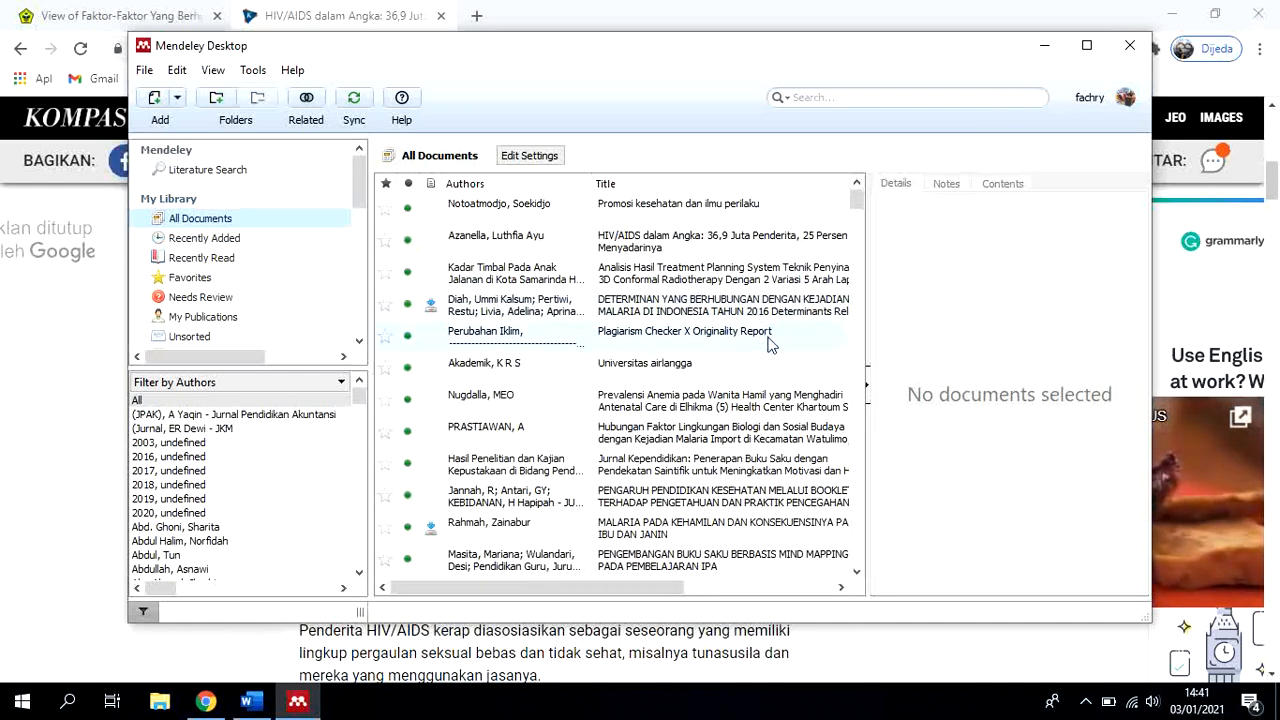
{"action": "scroll", "coordinate": [780, 330], "scroll_direction": "down", "scroll_amount": 4}
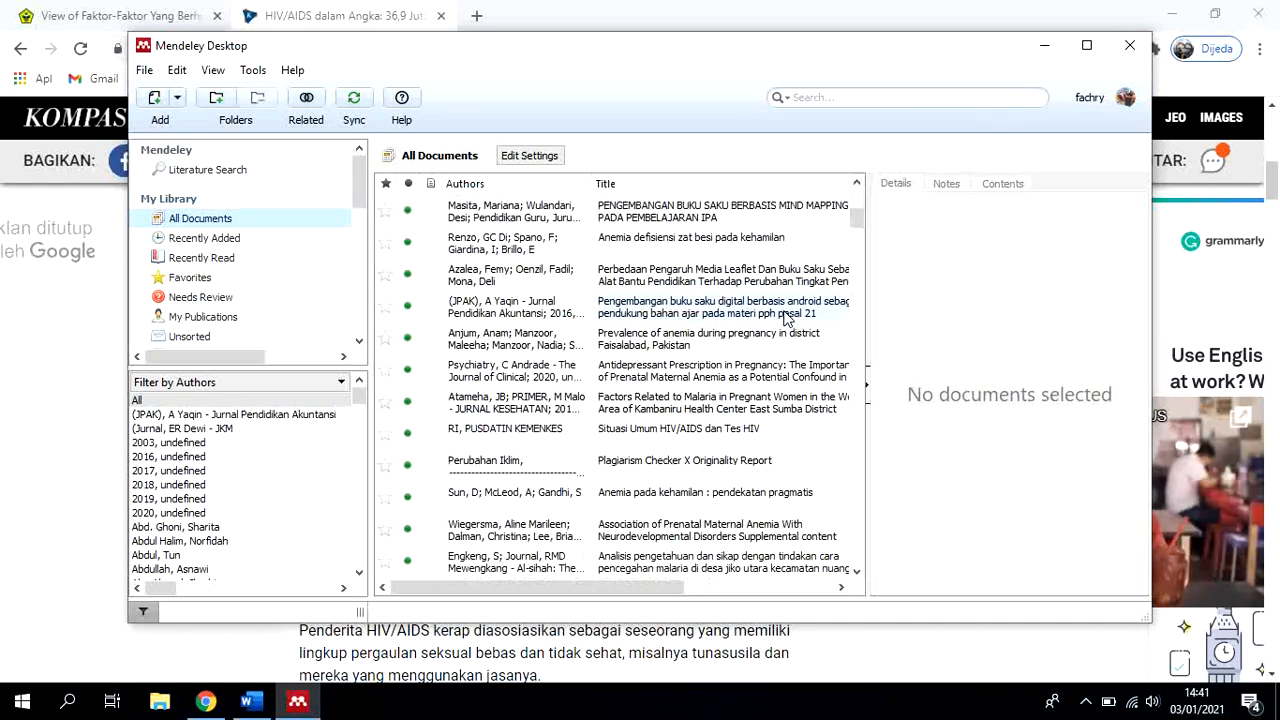
{"action": "scroll", "coordinate": [787, 325], "scroll_direction": "down", "scroll_amount": 5}
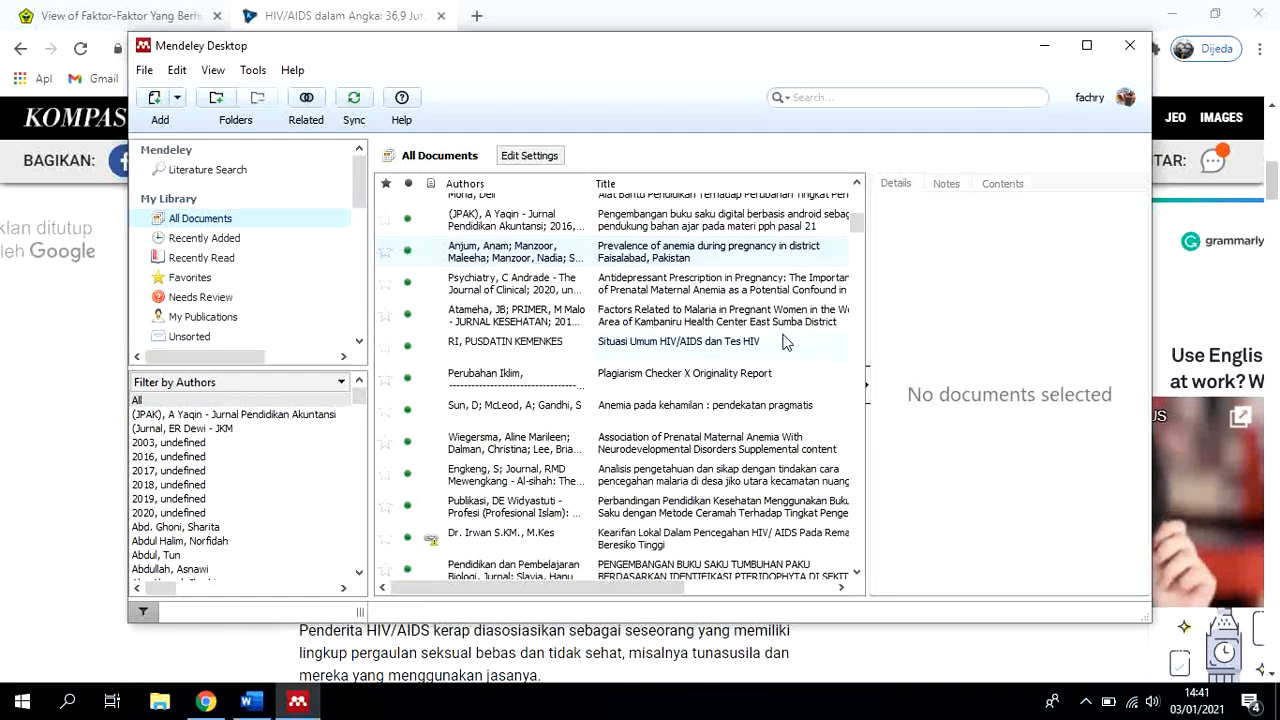
{"action": "scroll", "coordinate": [787, 370], "scroll_direction": "up", "scroll_amount": 6}
{"action": "scroll", "coordinate": [786, 370], "scroll_direction": "up", "scroll_amount": 3}
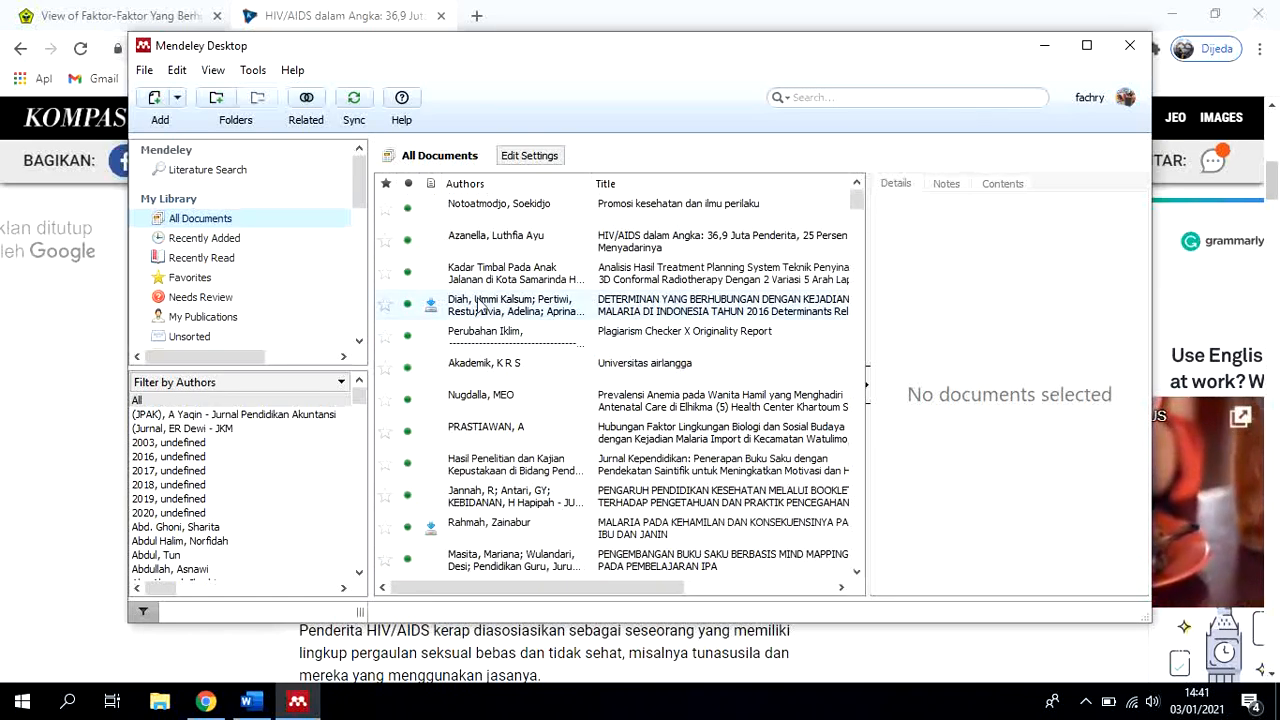
{"action": "left_click", "coordinate": [297, 701]}
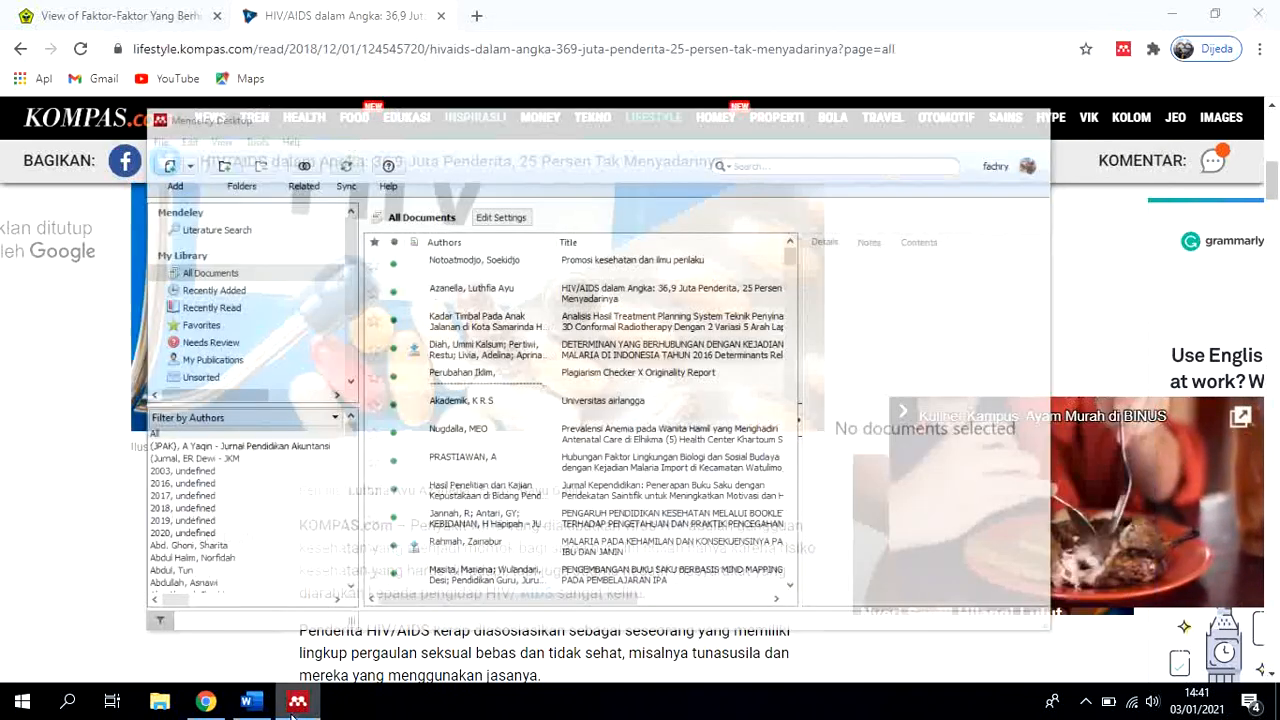
{"action": "left_click", "coordinate": [297, 701]}
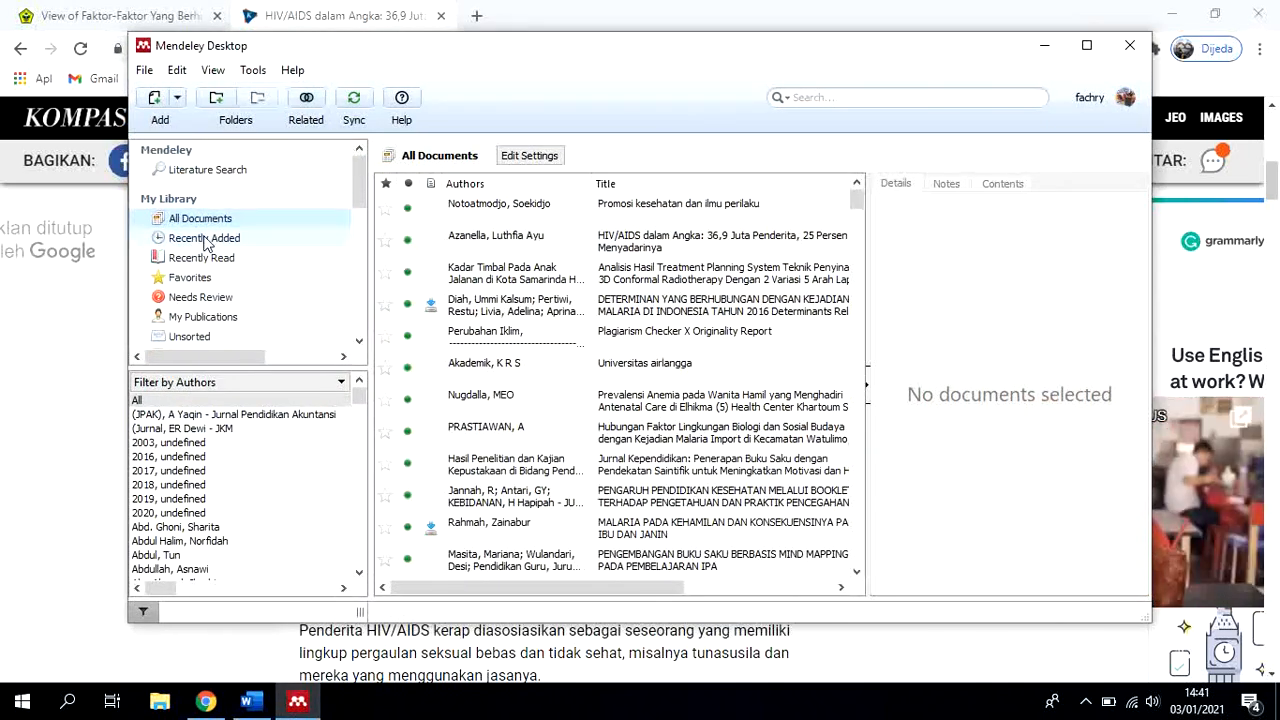
Start a manual entry in the BAB I SKRIPSI folder and set its document type to Report
{"action": "scroll", "coordinate": [331, 285], "scroll_direction": "down", "scroll_amount": 2}
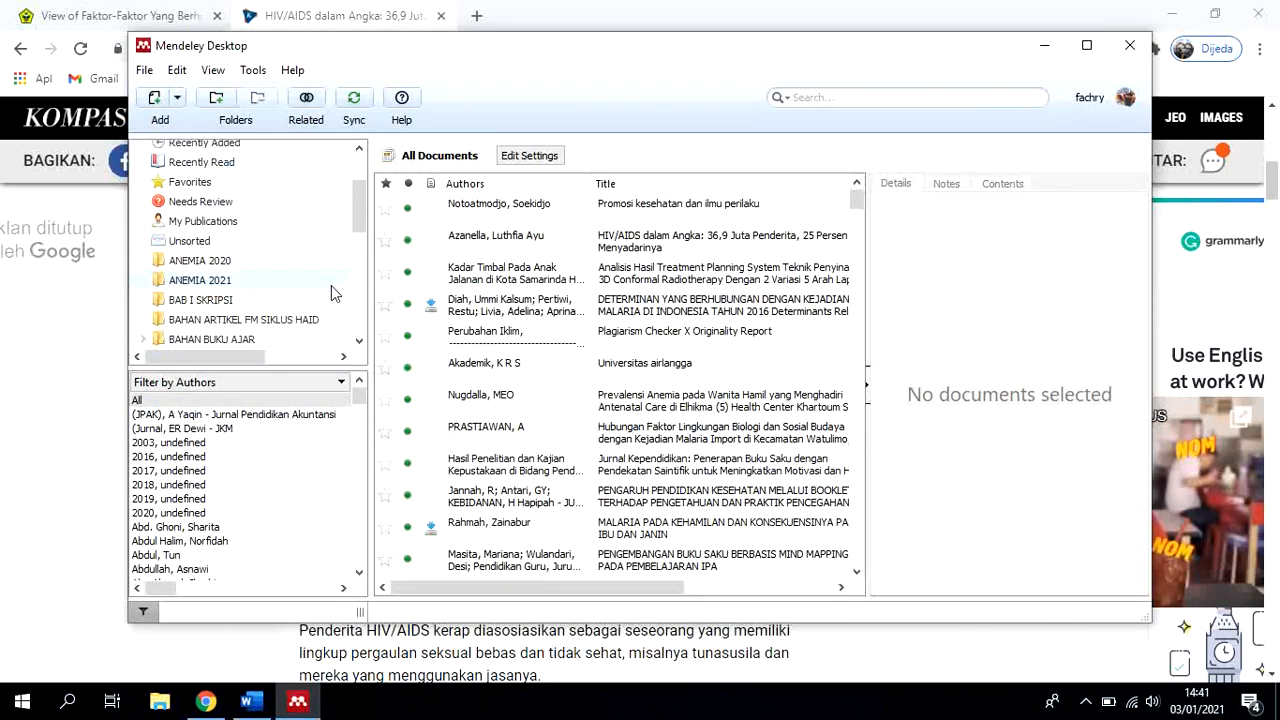
{"action": "left_click", "coordinate": [222, 301]}
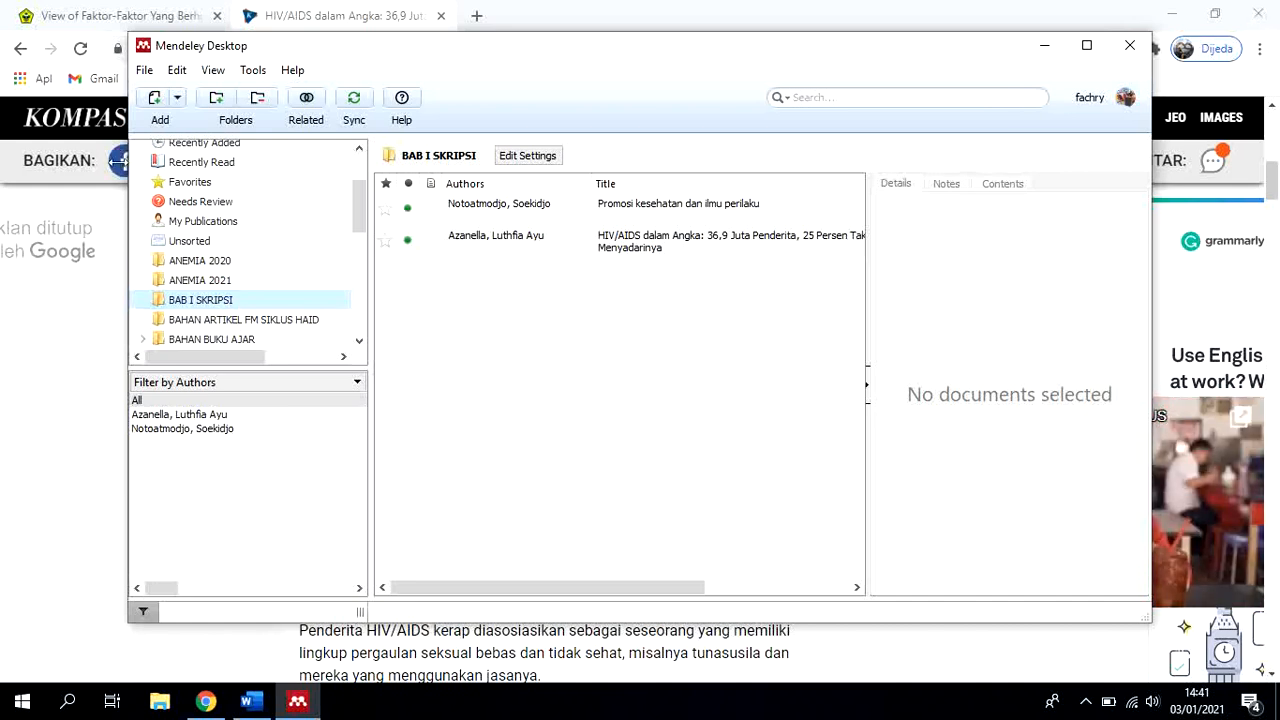
{"action": "left_click", "coordinate": [178, 100]}
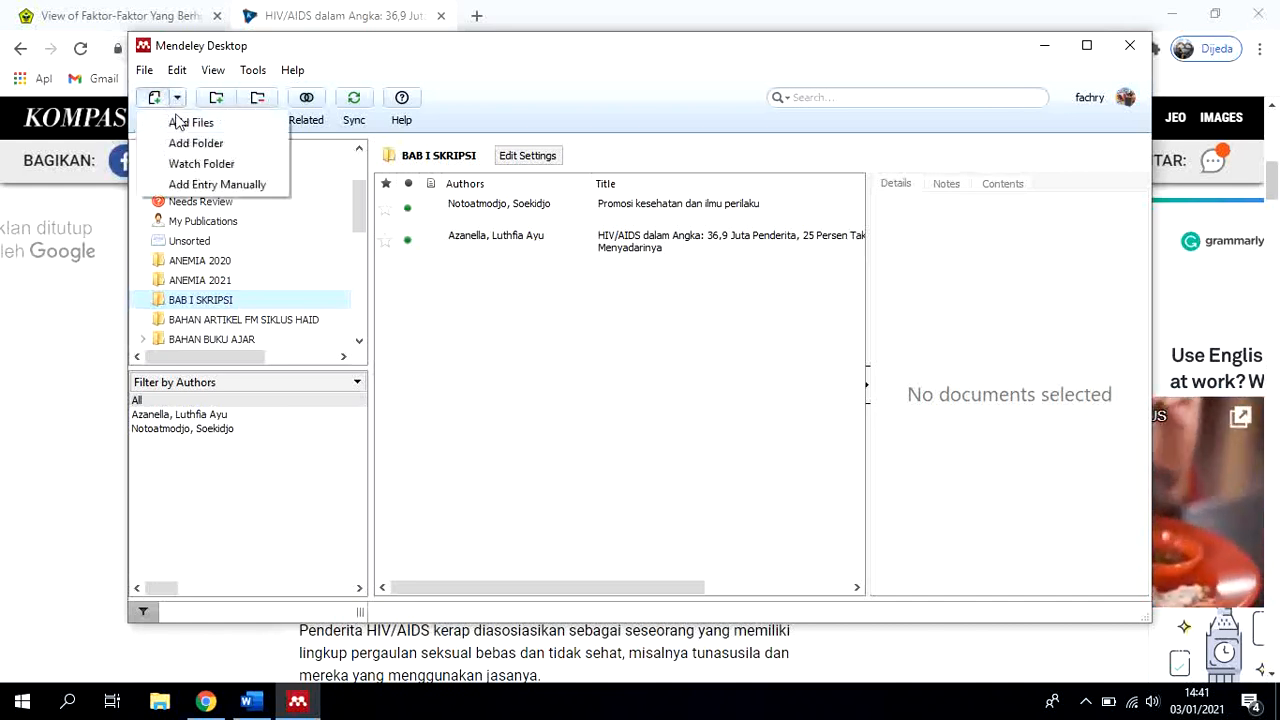
{"action": "left_click", "coordinate": [190, 186]}
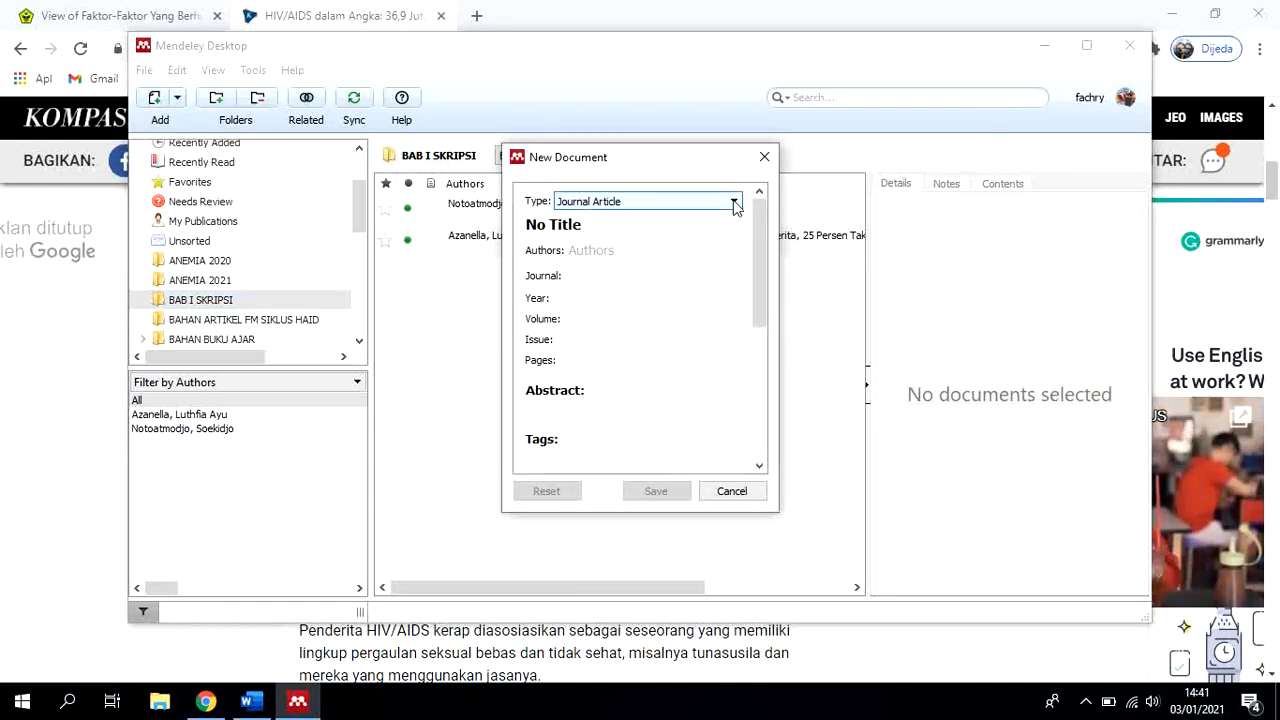
{"action": "left_click", "coordinate": [735, 203]}
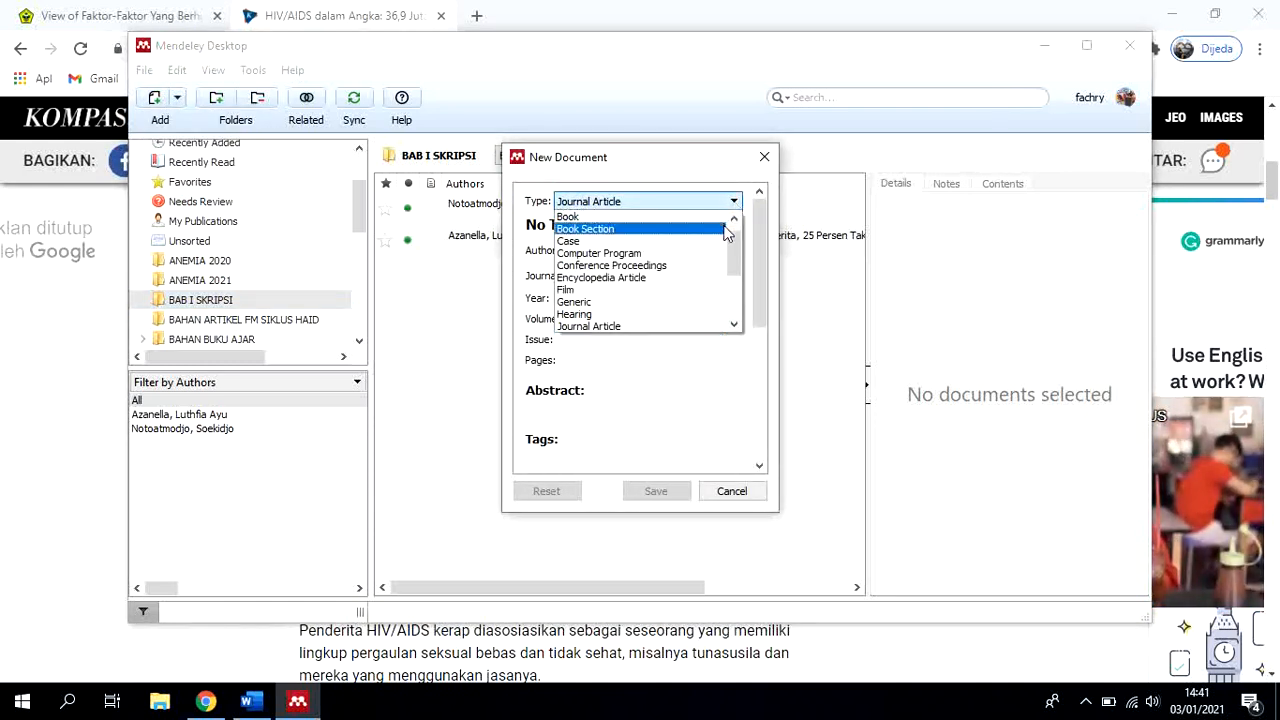
{"action": "scroll", "coordinate": [716, 270], "scroll_direction": "down", "scroll_amount": 2}
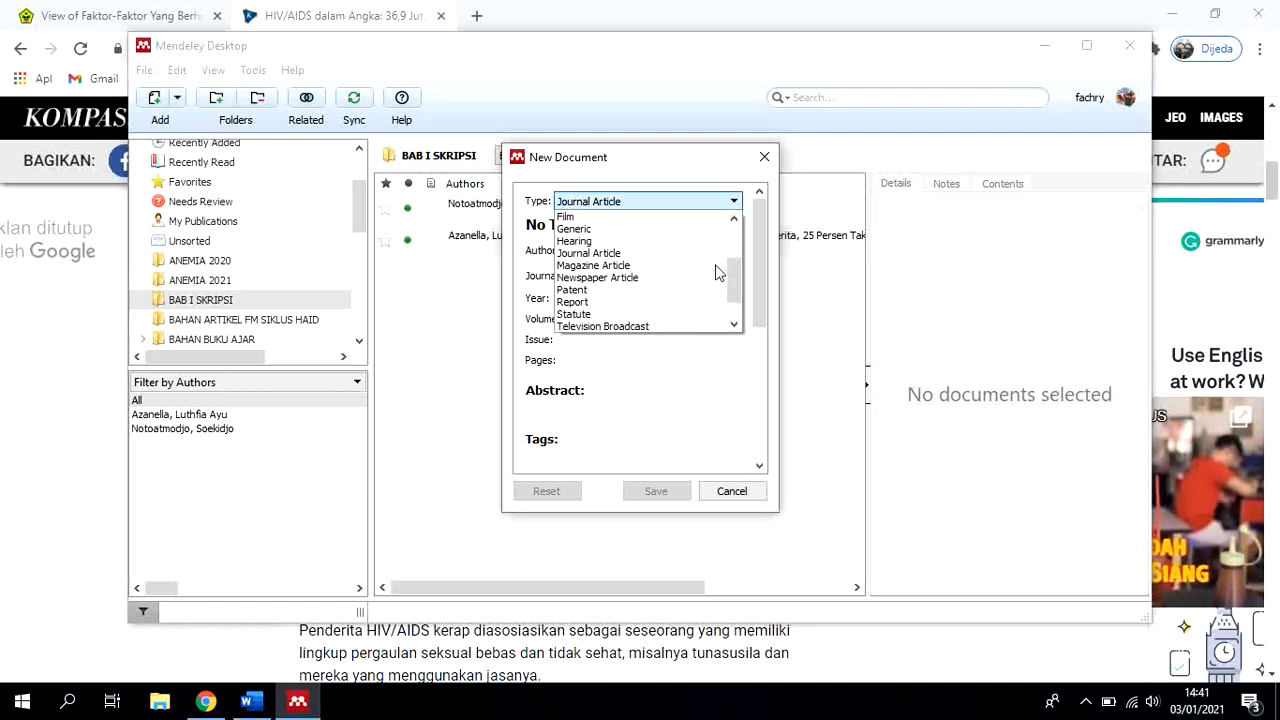
{"action": "scroll", "coordinate": [716, 270], "scroll_direction": "down", "scroll_amount": 1}
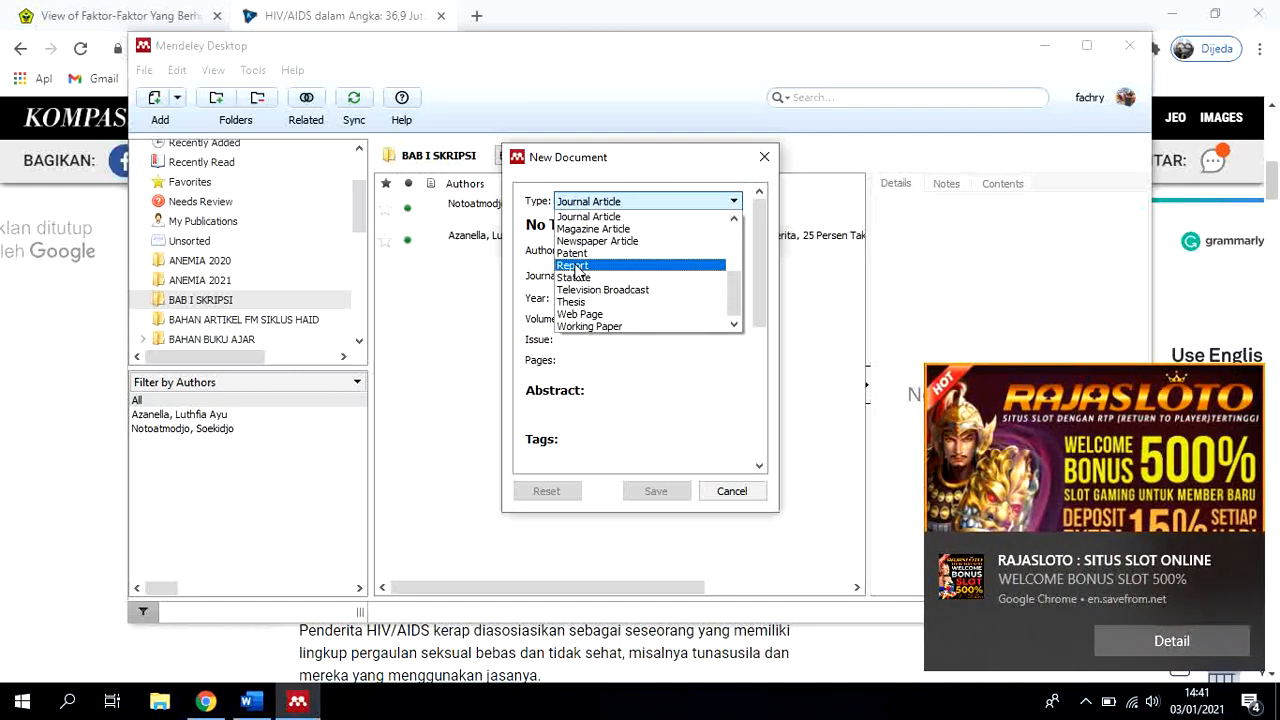
{"action": "left_click", "coordinate": [576, 266]}
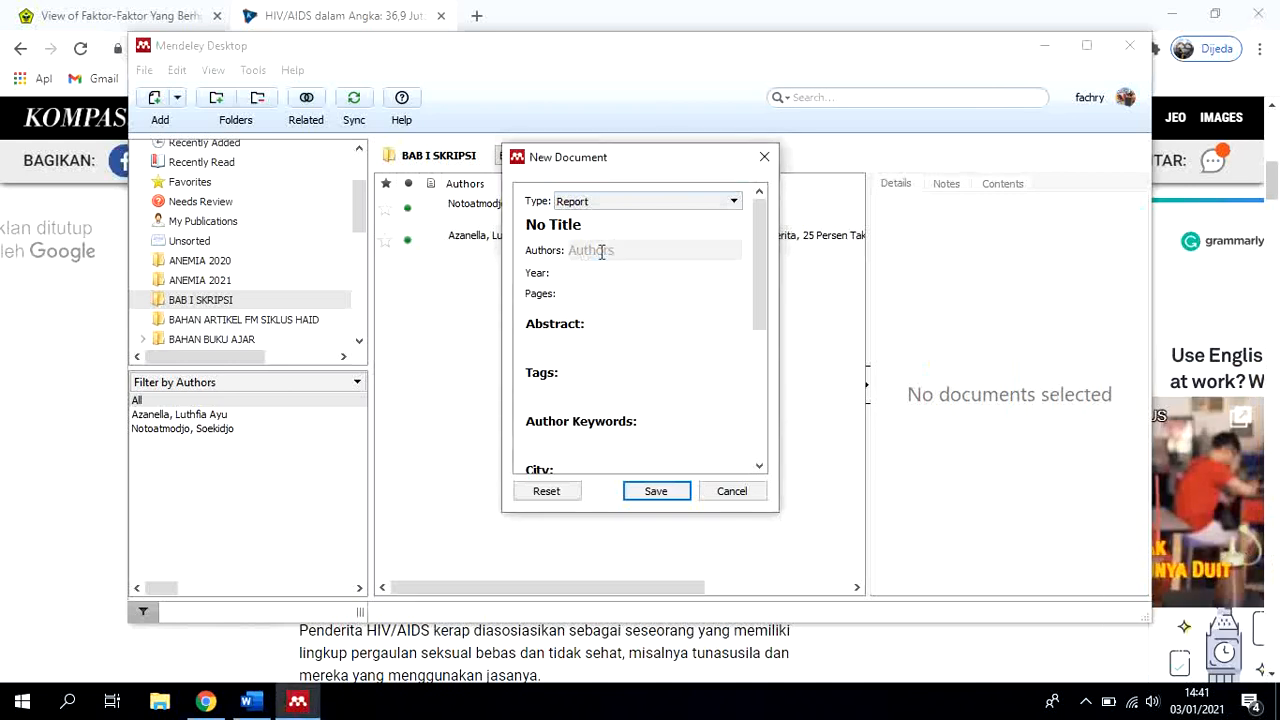
Title the new report entry "Profil dinas kesehatan Kabupaten J"
{"action": "left_click", "coordinate": [591, 223]}
{"action": "left_click_drag", "start_coordinate": [591, 223], "coordinate": [520, 226]}
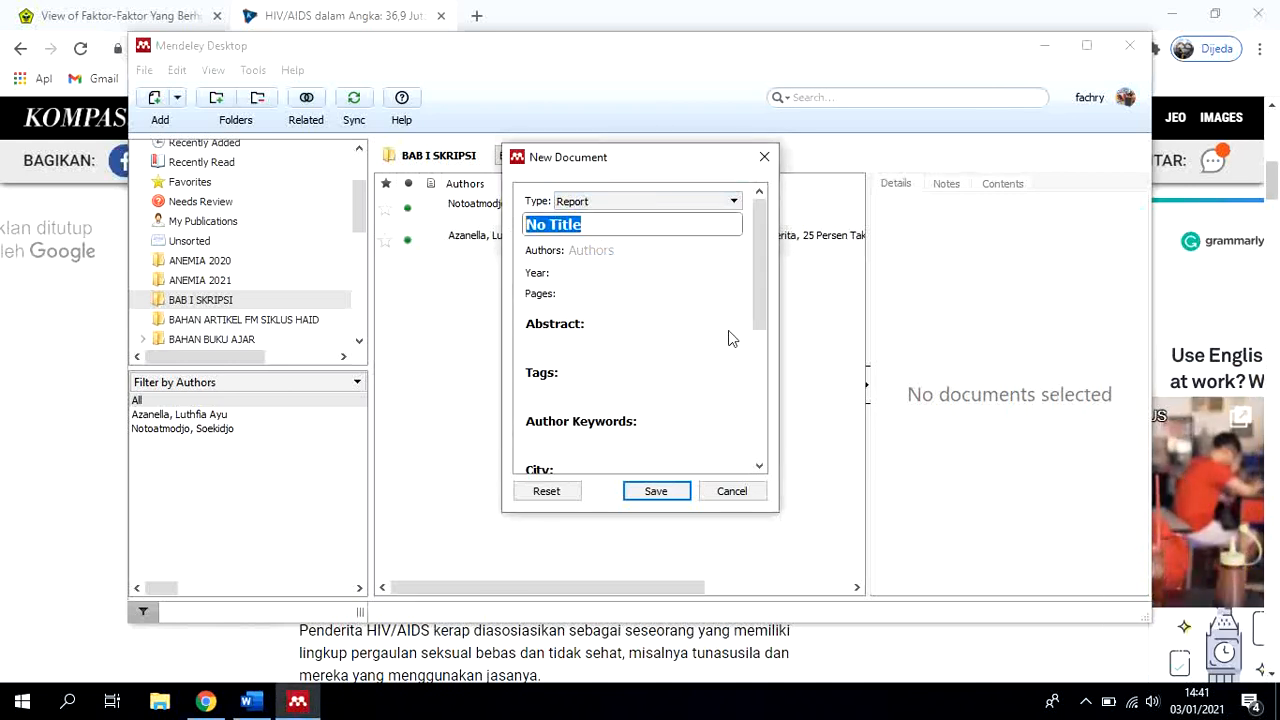
{"action": "type", "text": "Pr"}
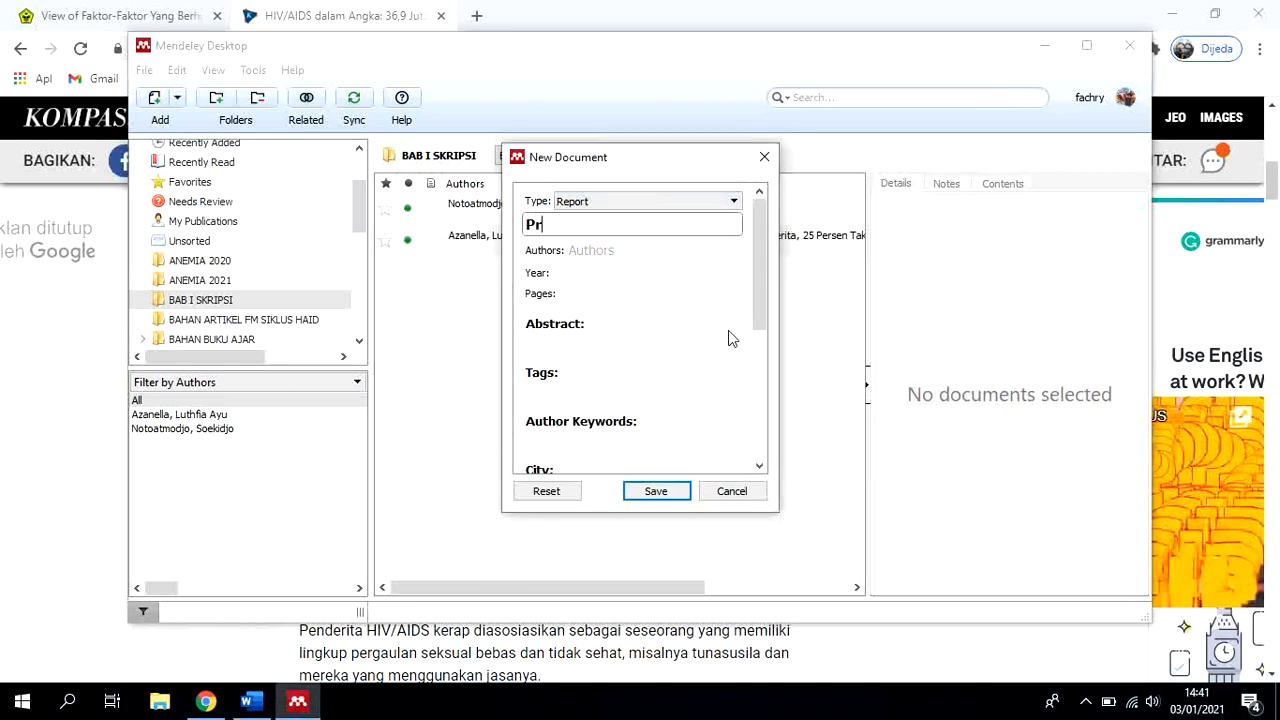
{"action": "type", "text": "ofil Dina"}
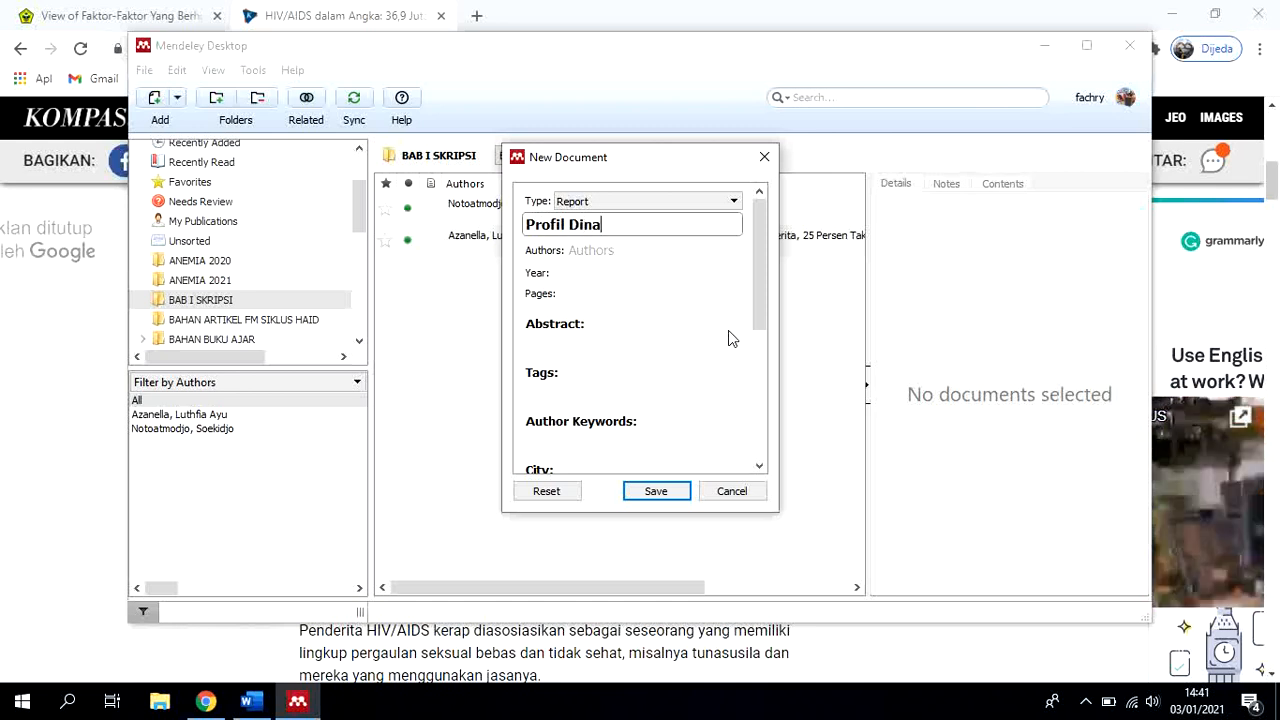
{"action": "type", "text": "s Kesehgat"}
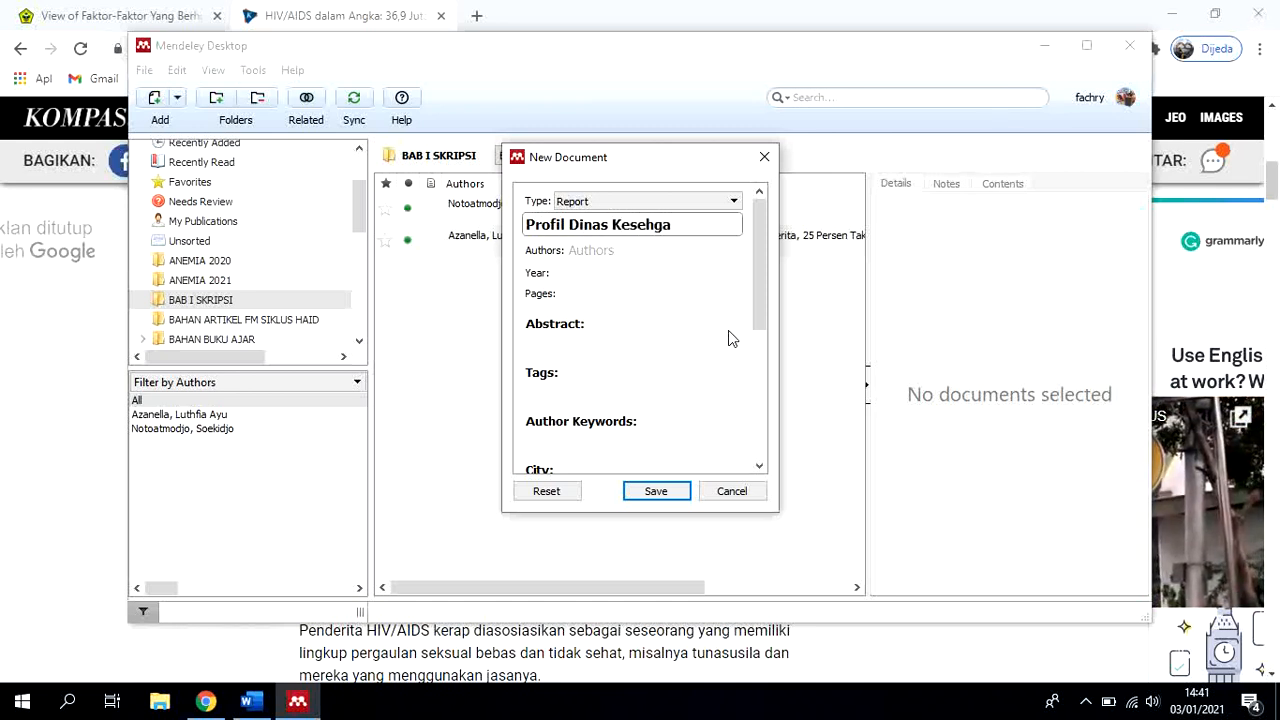
{"action": "key", "text": "BackSpace"}
{"action": "key", "text": "BackSpace"}
{"action": "key", "text": "BackSpace"}
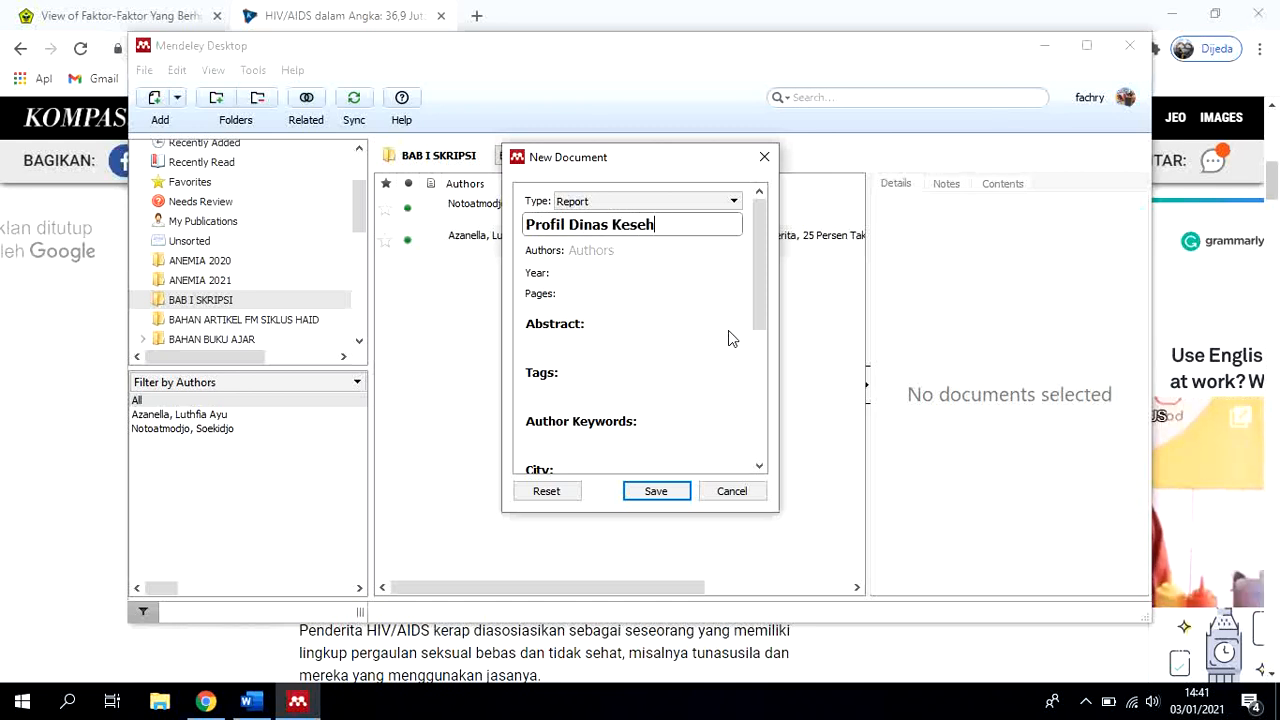
{"action": "key", "text": "BackSpace"}
{"action": "key", "text": "BackSpace"}
{"action": "key", "text": "BackSpace"}
{"action": "key", "text": "BackSpace"}
{"action": "key", "text": "BackSpace"}
{"action": "key", "text": "BackSpace"}
{"action": "key", "text": "BackSpace"}
{"action": "key", "text": "BackSpace"}
{"action": "key", "text": "BackSpace"}
{"action": "key", "text": "BackSpace"}
{"action": "key", "text": "BackSpace"}
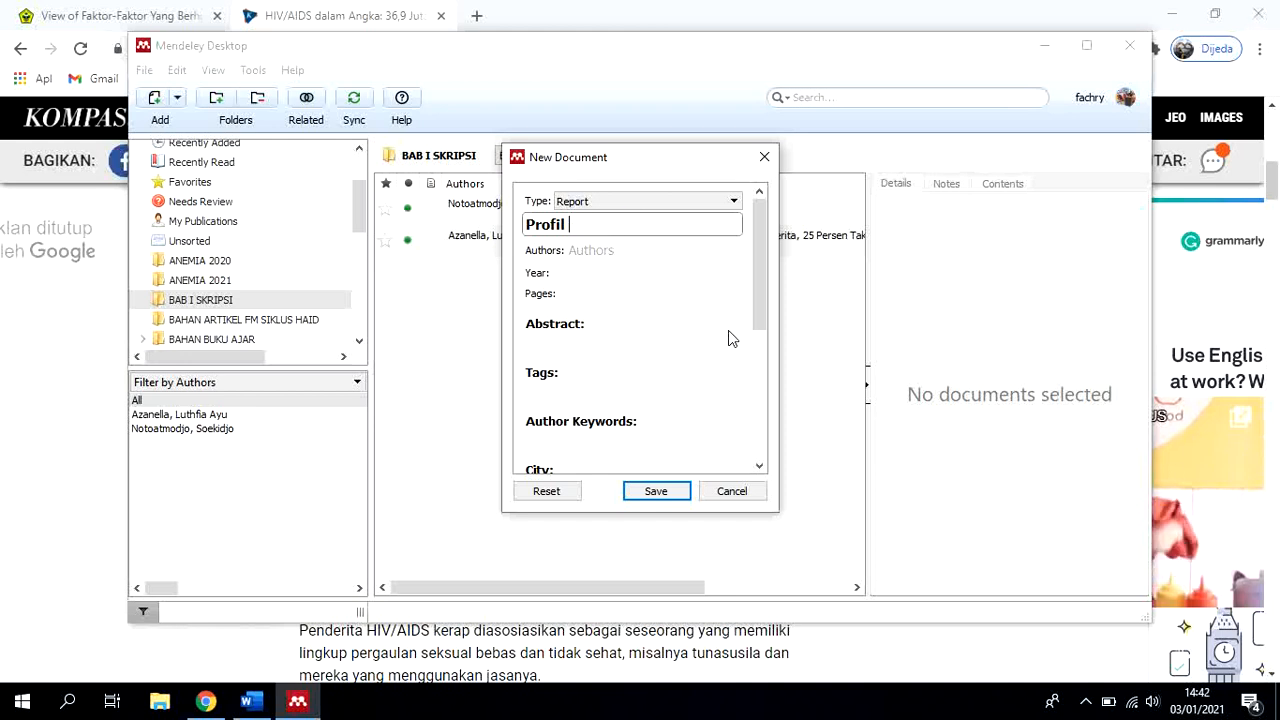
{"action": "type", "text": "dinas kesehatan "}
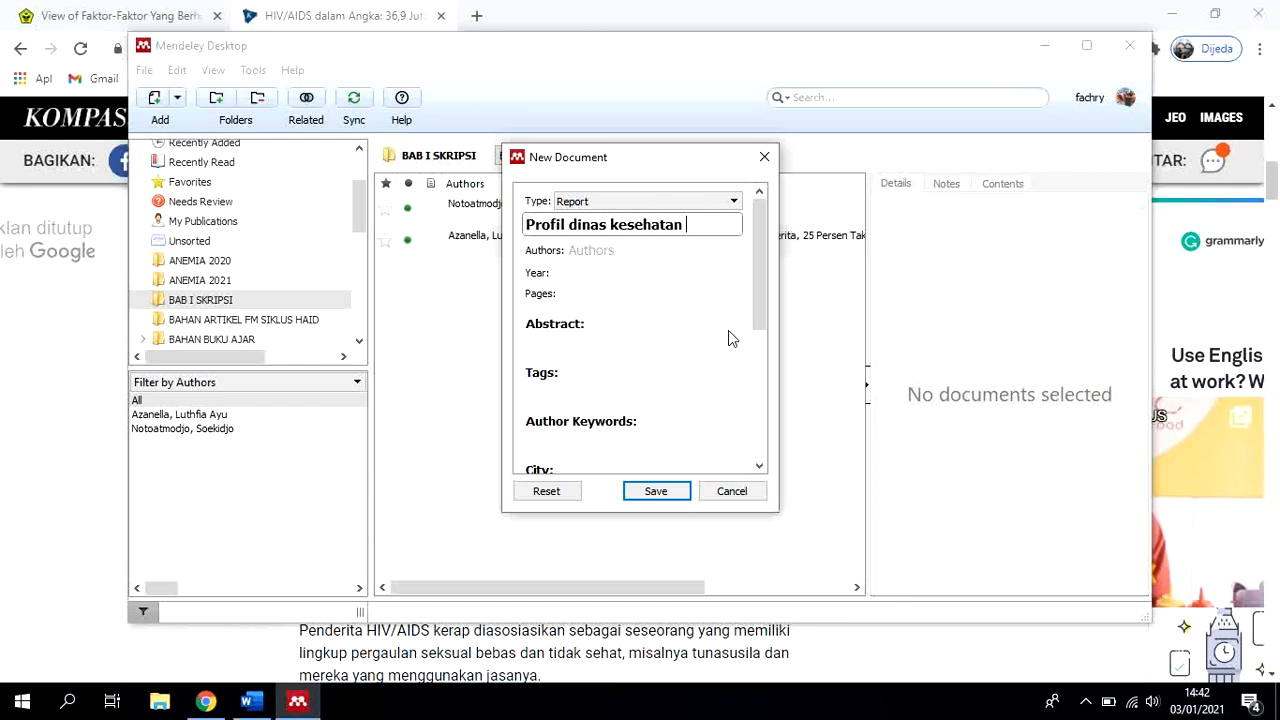
{"action": "type", "text": "Kabi"}
{"action": "key", "text": "BackSpace"}
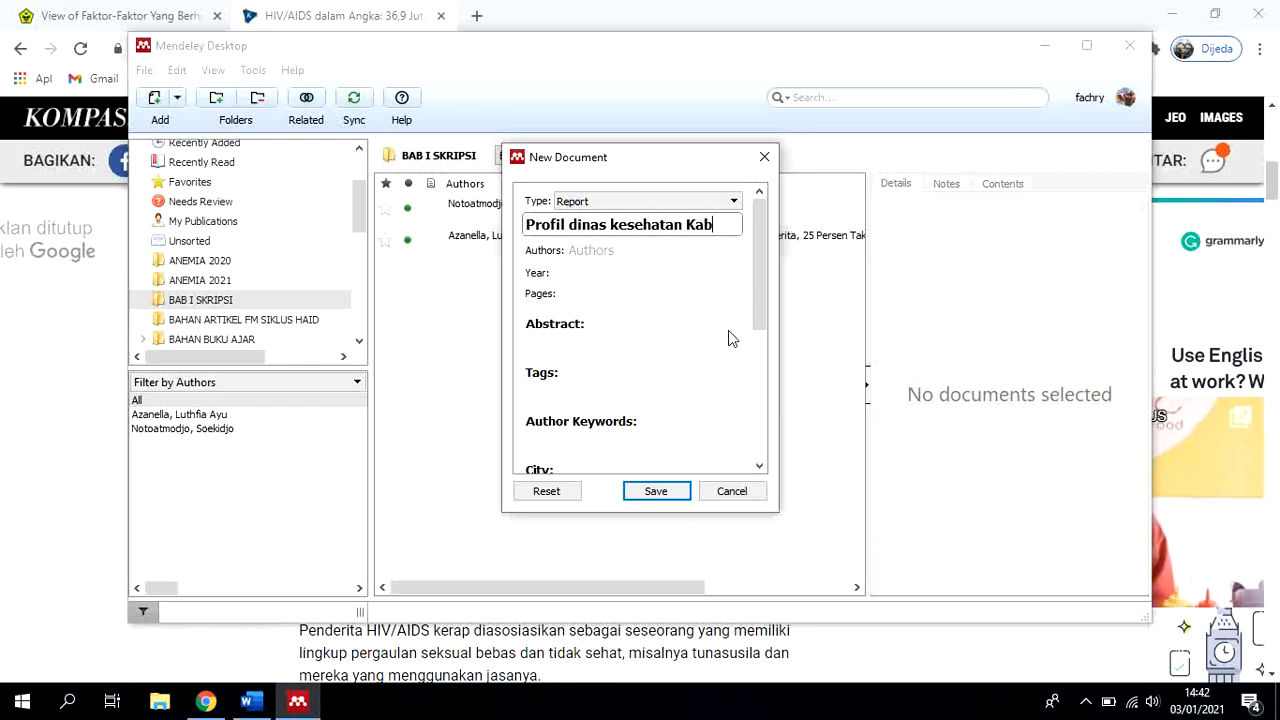
{"action": "type", "text": "upaten"}
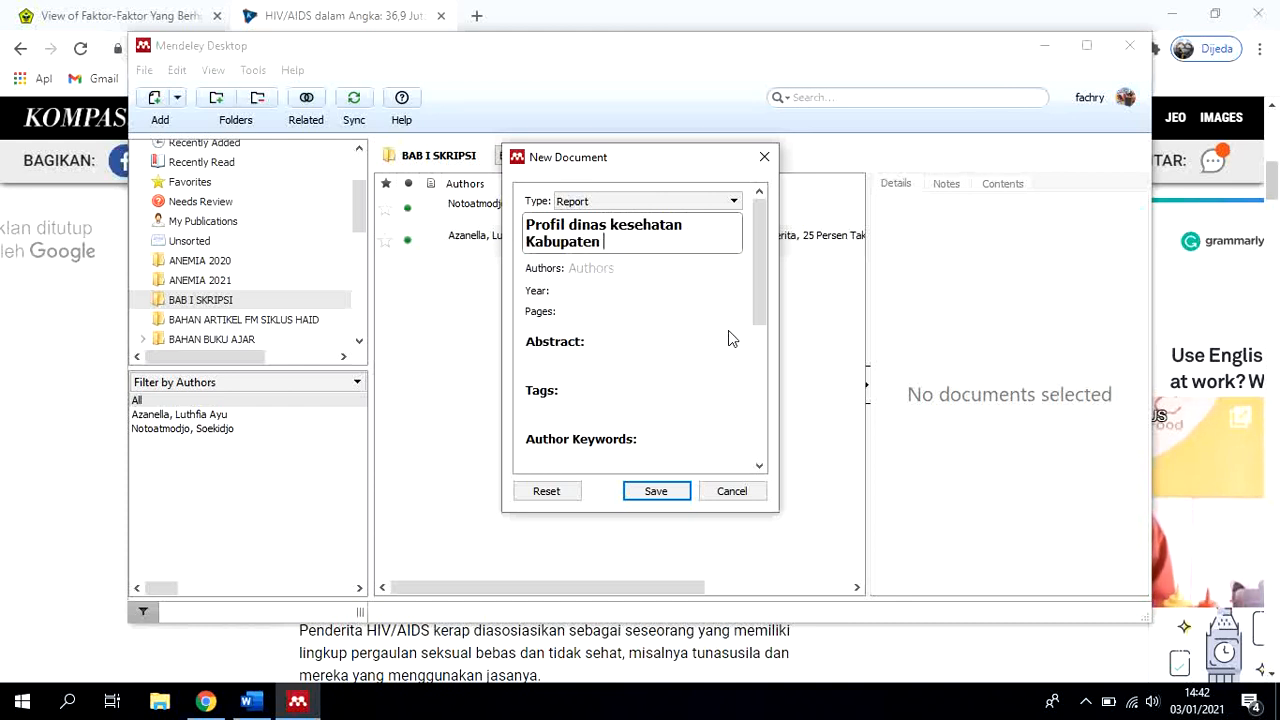
{"action": "type", "text": " J"}
Enter "Dinas Kesehatan Kabupaten J" as the report's author
{"action": "left_click", "coordinate": [666, 267]}
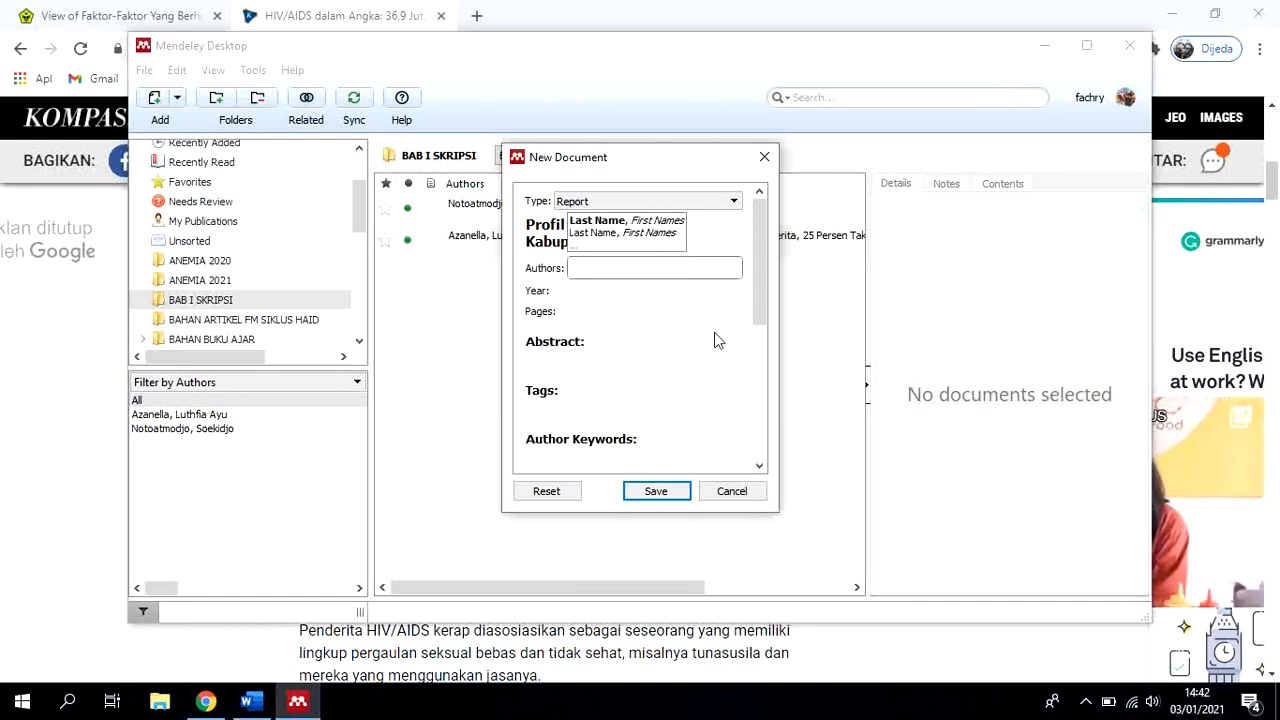
{"action": "type", "text": "Dinas"}
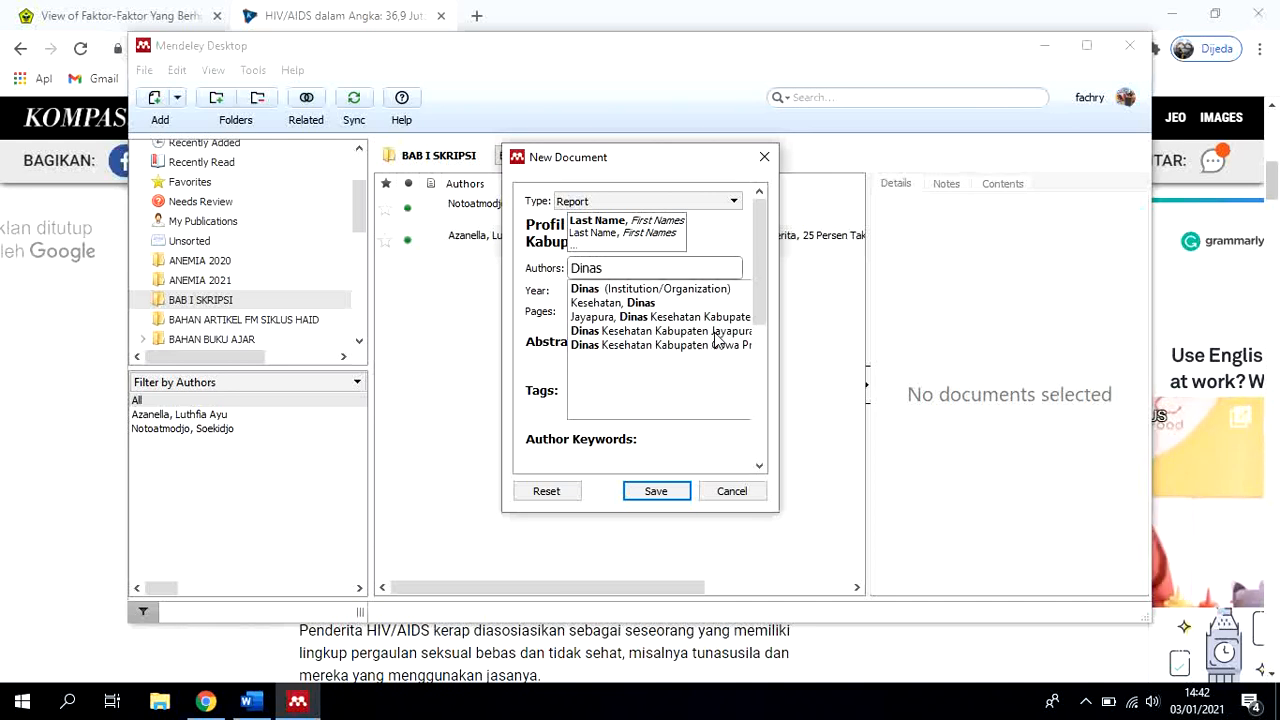
{"action": "type", "text": " Kesehatan "}
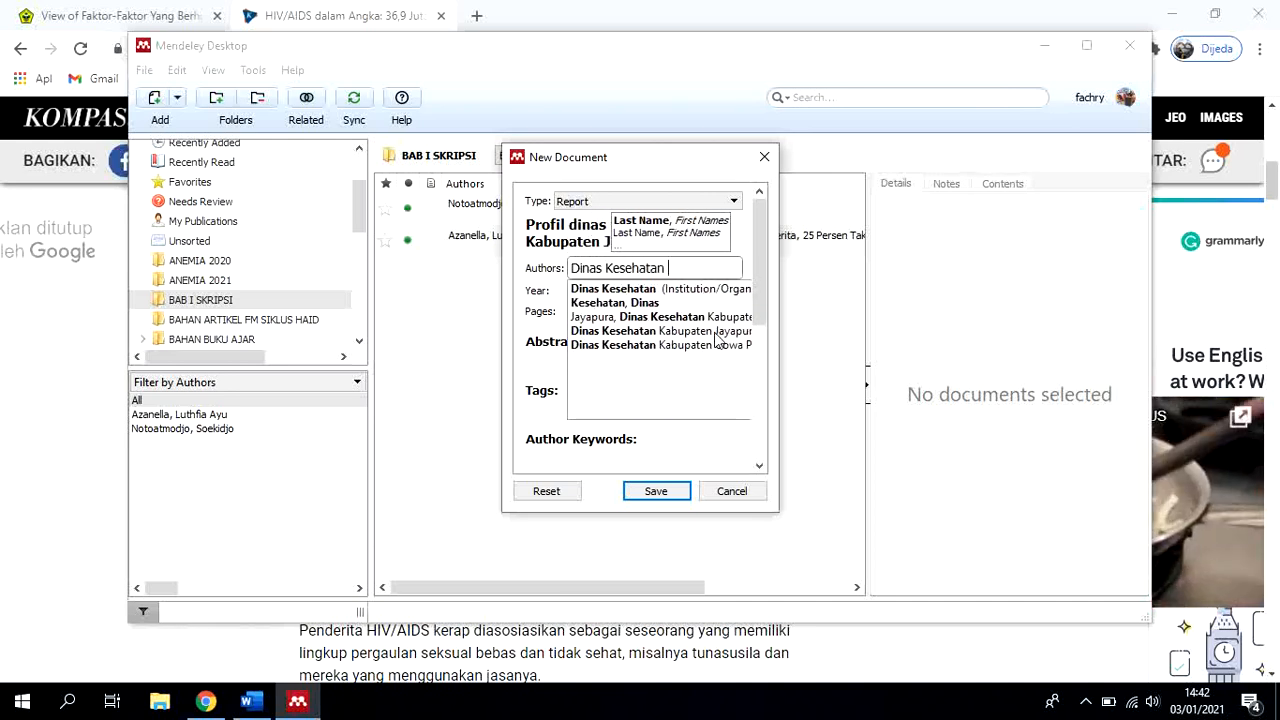
{"action": "type", "text": "Kabupaten"}
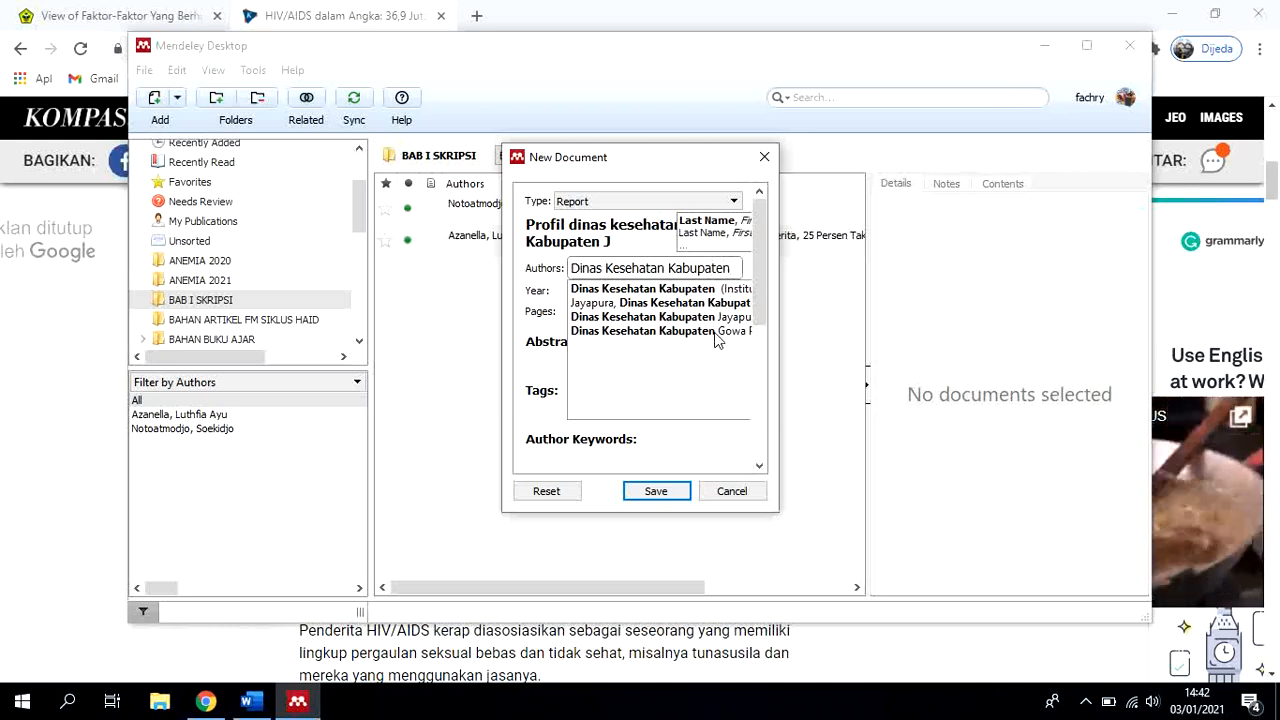
{"action": "type", "text": " J"}
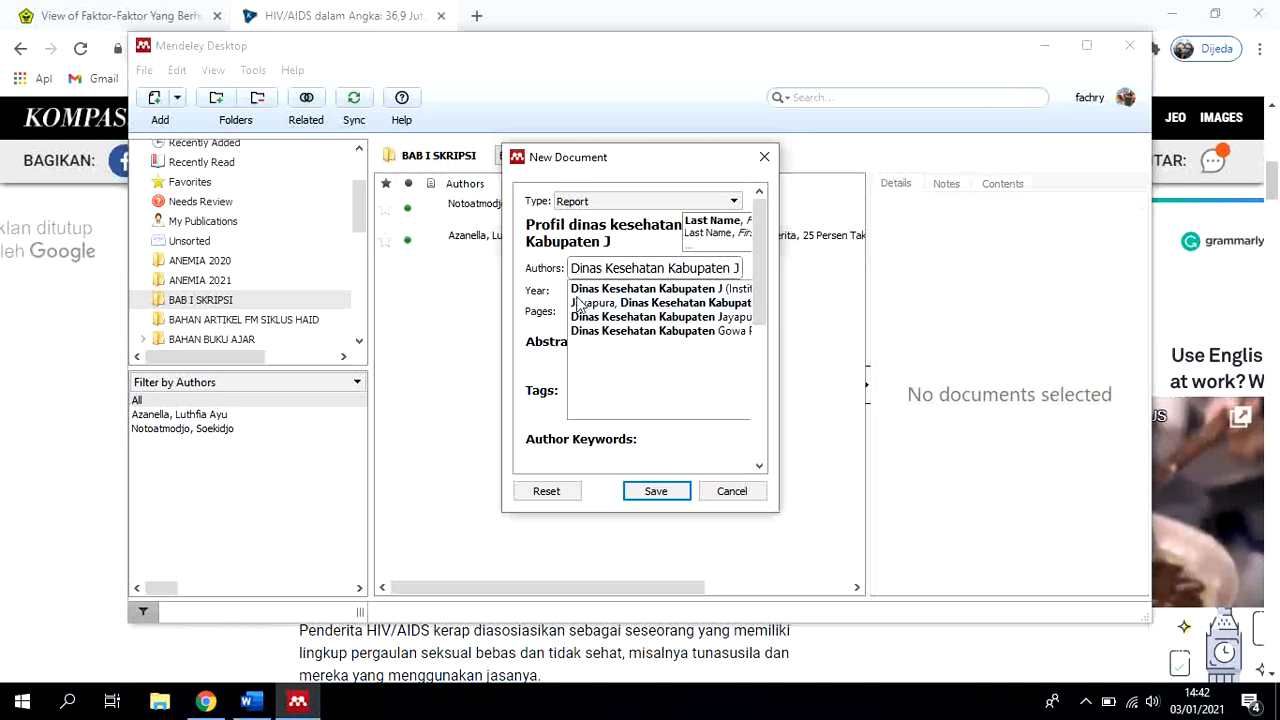
{"action": "left_click", "coordinate": [574, 292]}
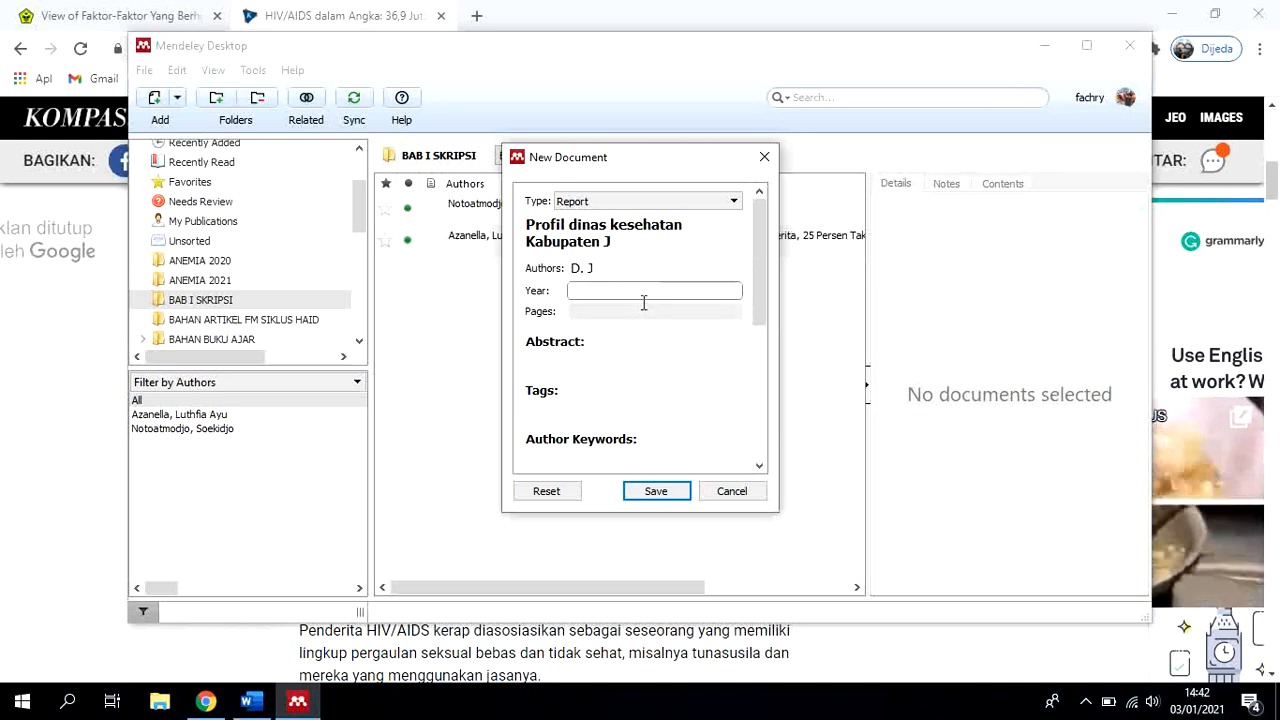
Set the report's year to 2019 and its pages to 45
{"action": "type", "text": "20"}
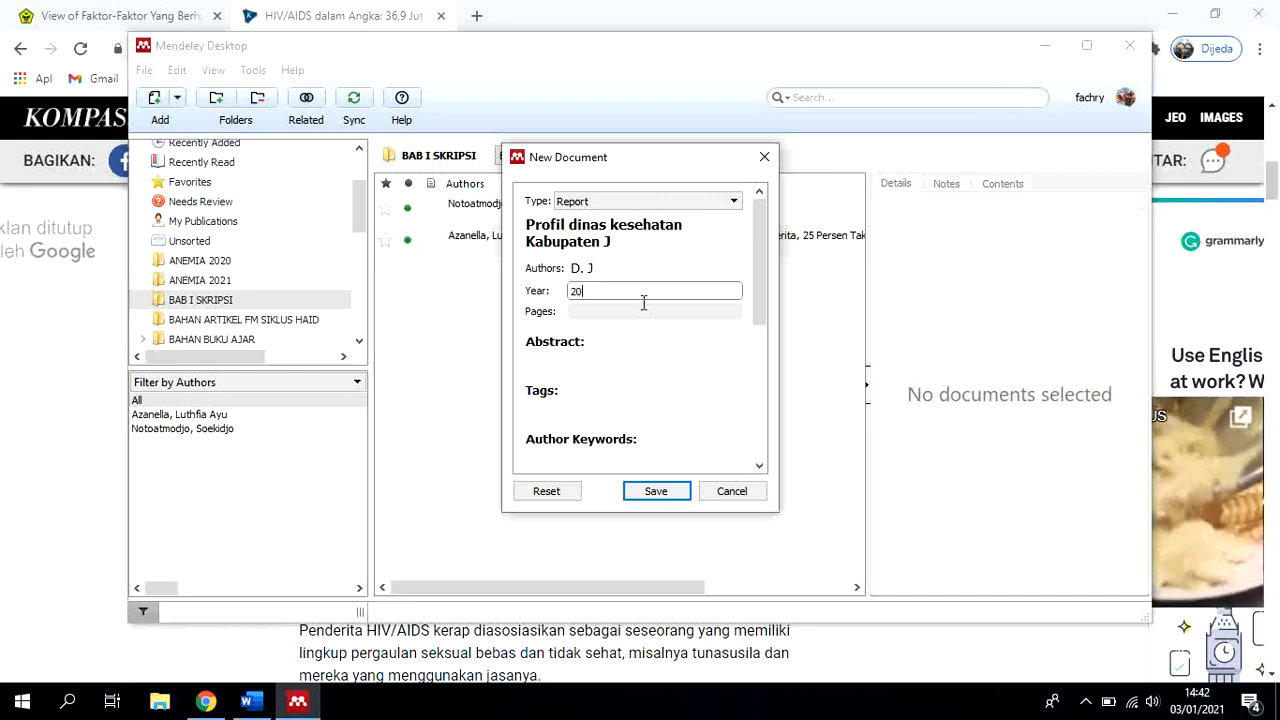
{"action": "type", "text": "19"}
{"action": "left_click", "coordinate": [645, 309]}
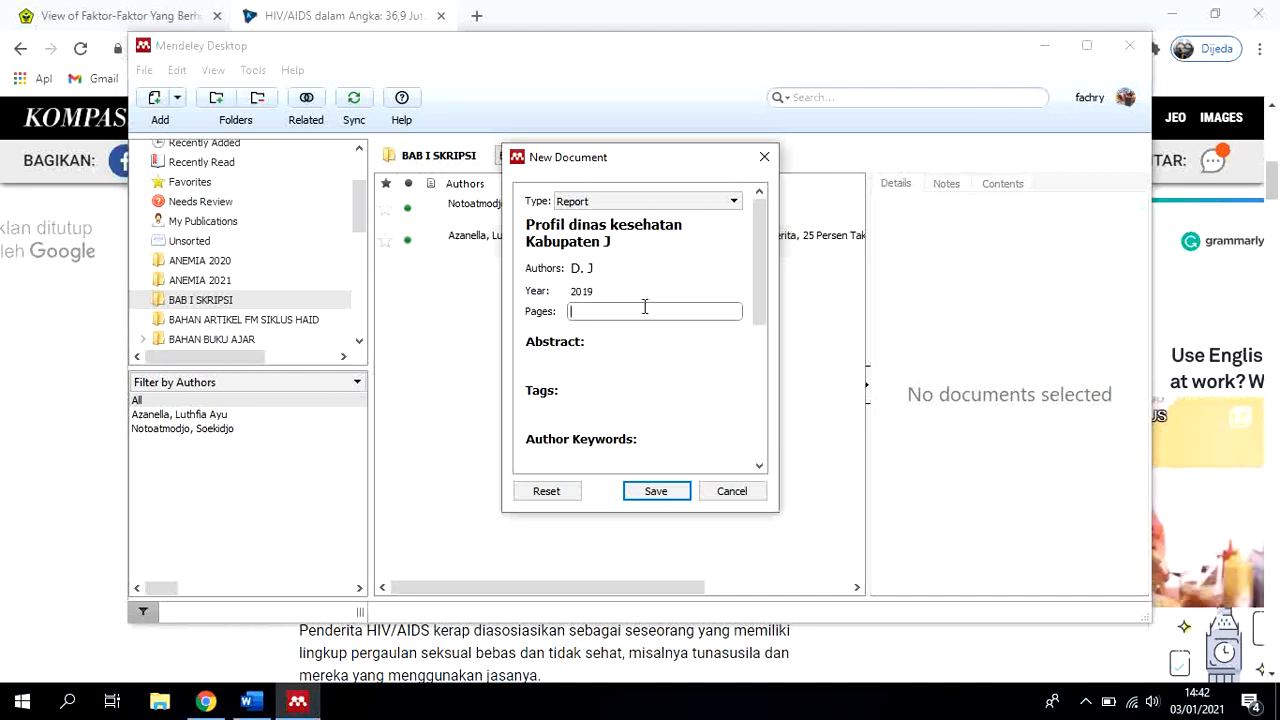
{"action": "type", "text": "45"}
Enter "Kota J" as the report's city and "Dinas Kesehatan Kabupaten J" as its institution
{"action": "scroll", "coordinate": [660, 360], "scroll_direction": "down", "scroll_amount": 2}
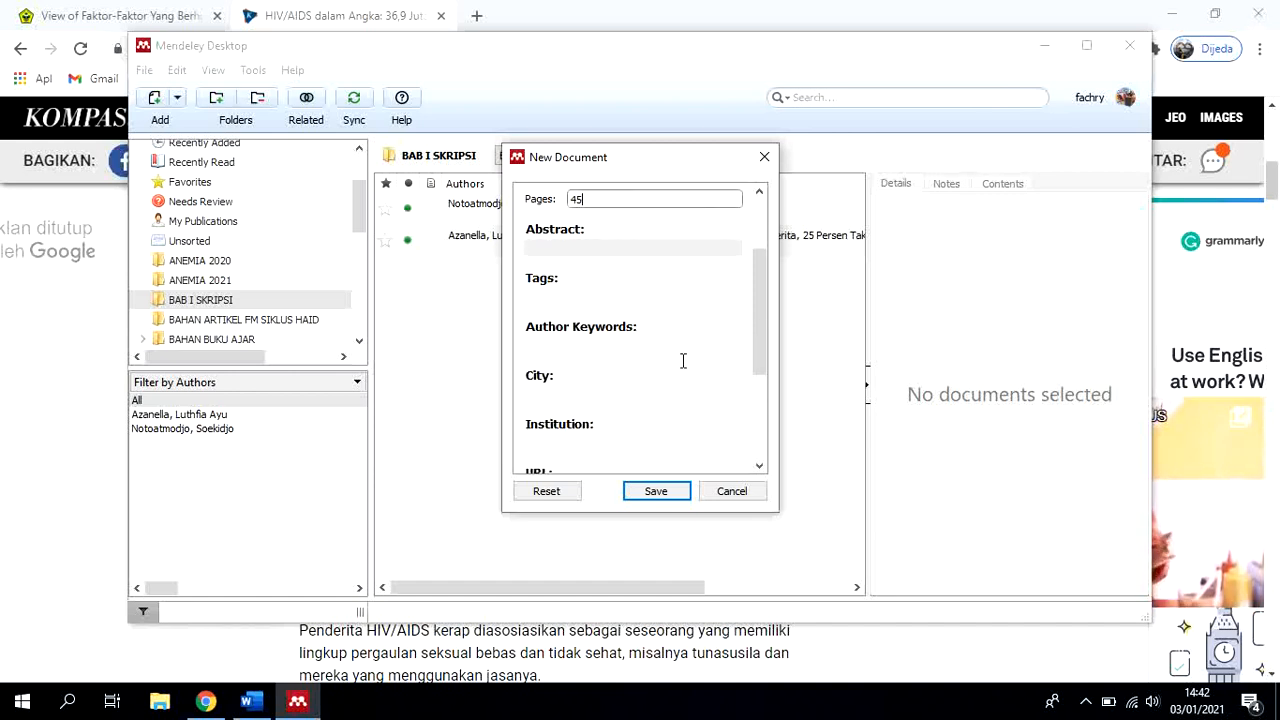
{"action": "left_click", "coordinate": [598, 391]}
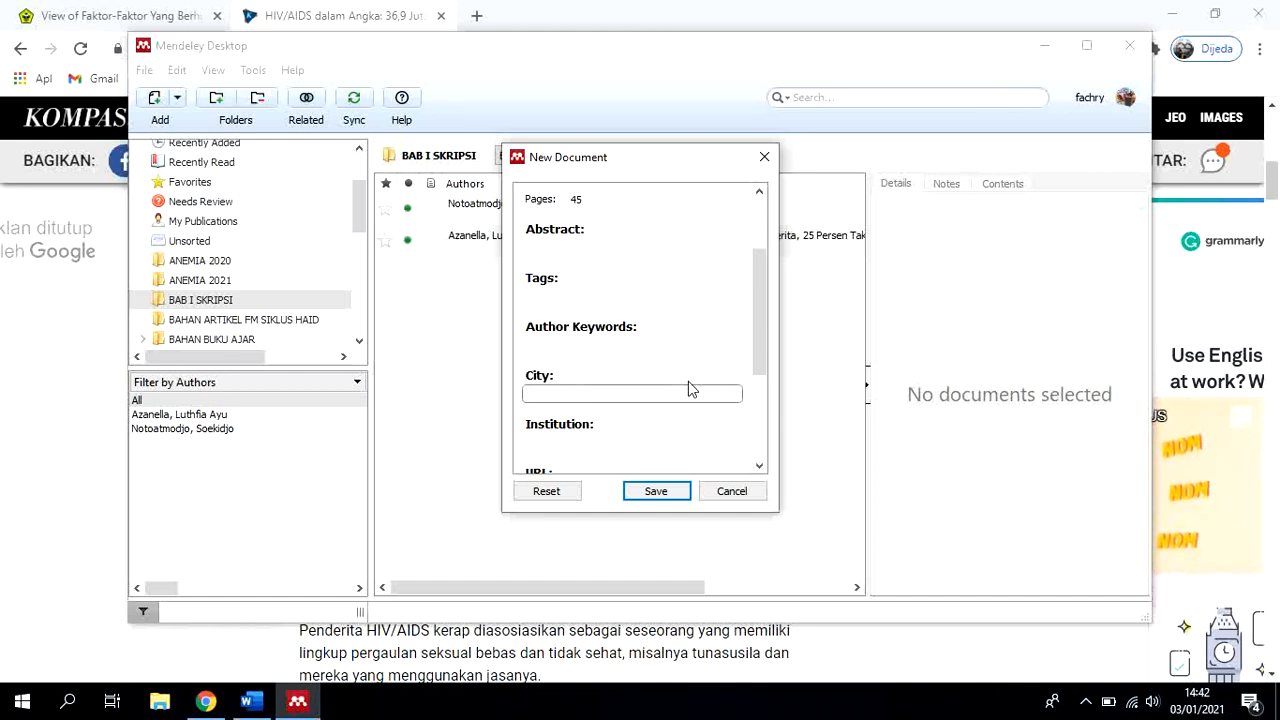
{"action": "type", "text": "Kota J"}
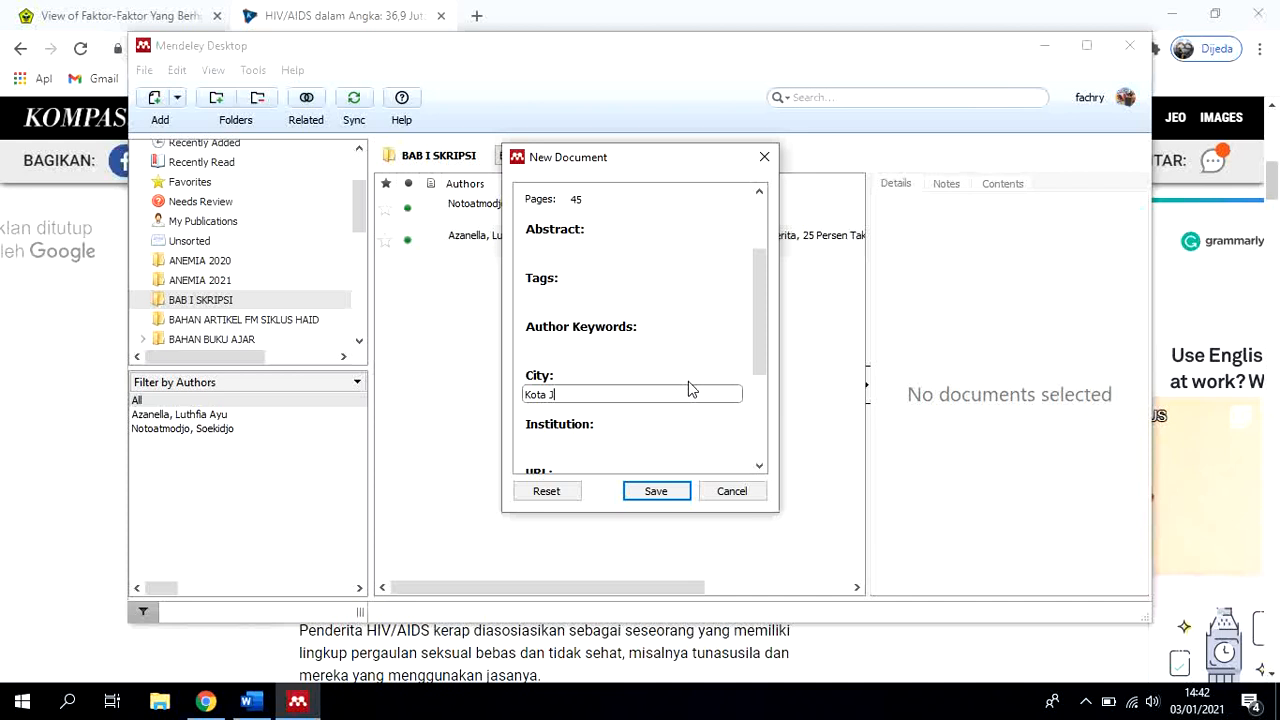
{"action": "left_click", "coordinate": [654, 442]}
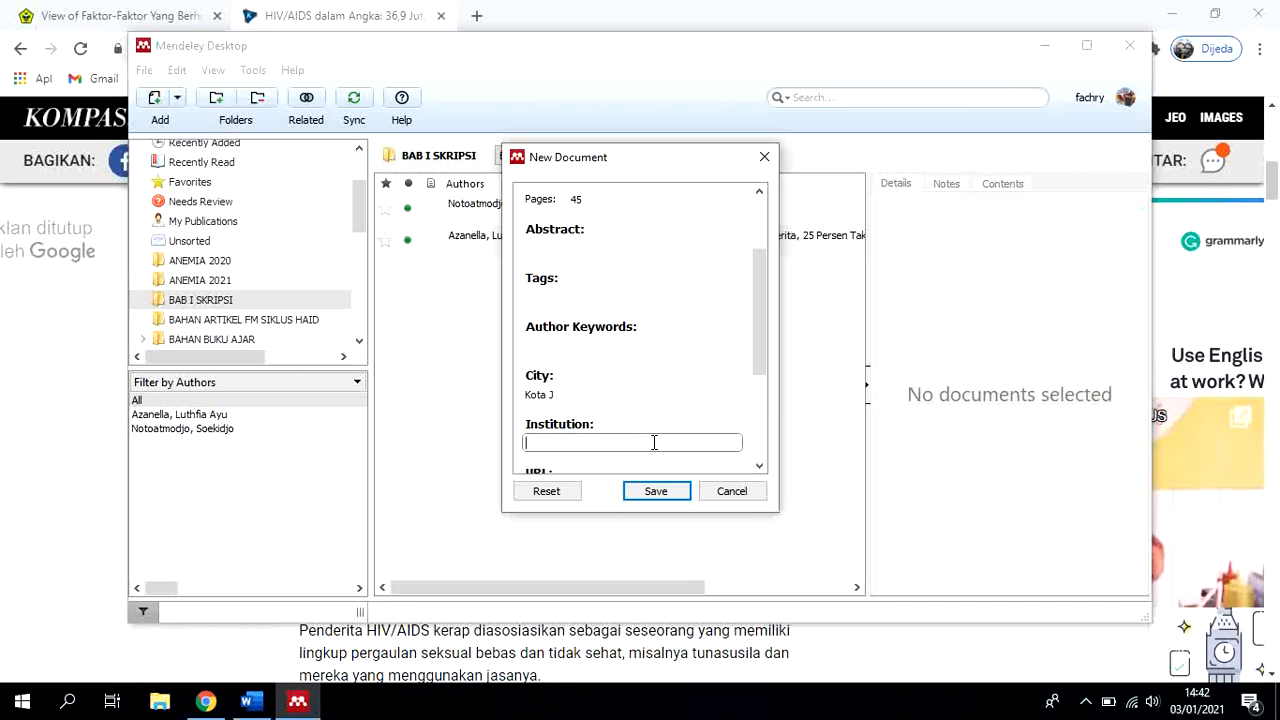
{"action": "type", "text": "Dinas "}
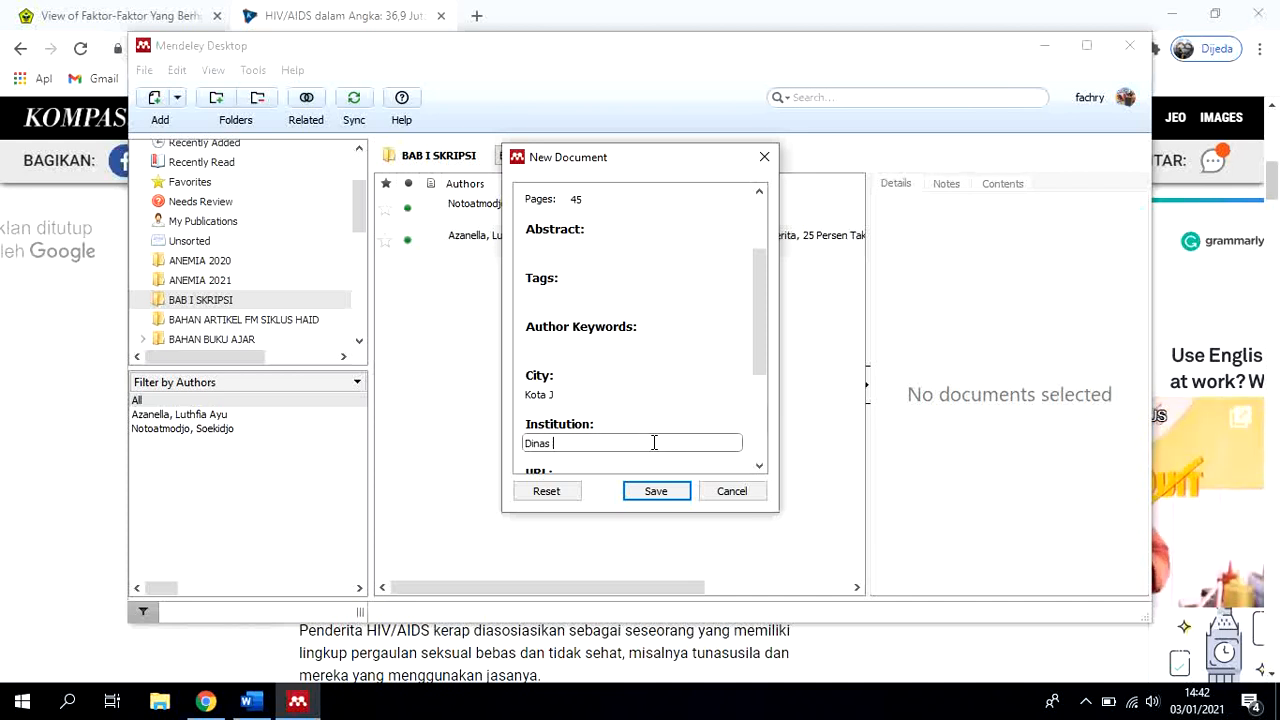
{"action": "type", "text": "Kesehatan Kab"}
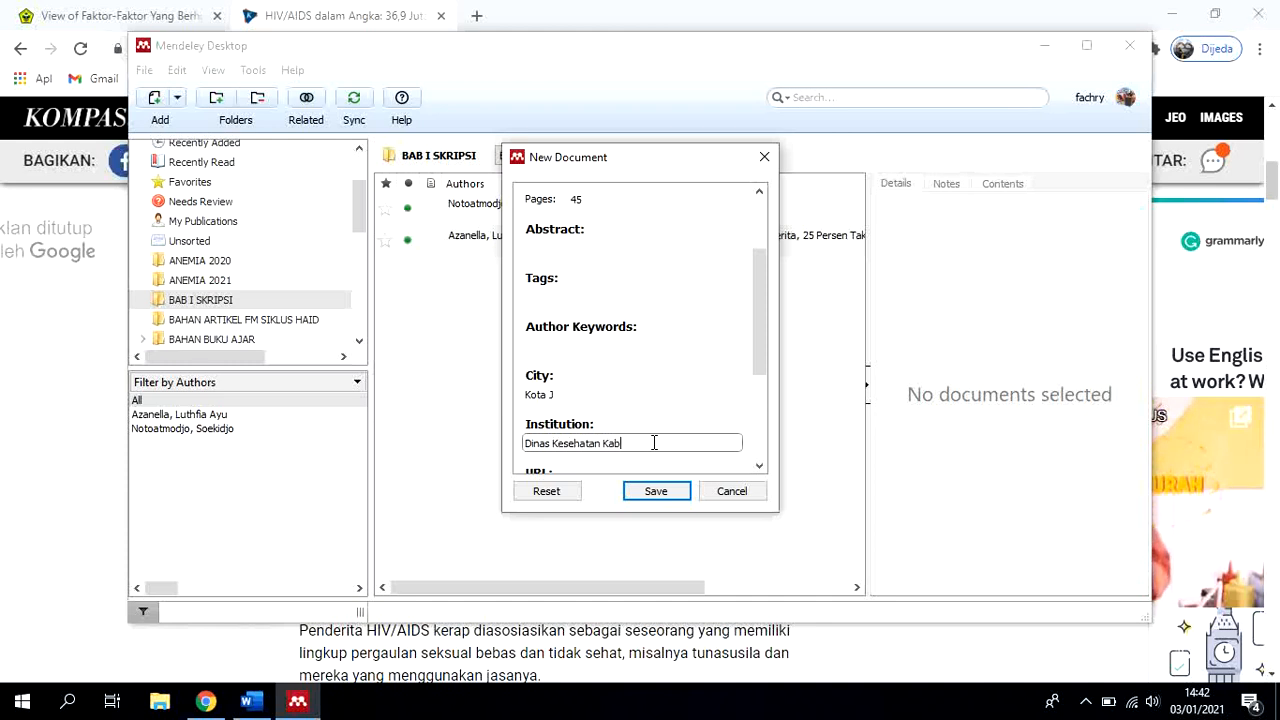
{"action": "type", "text": "upaten J"}
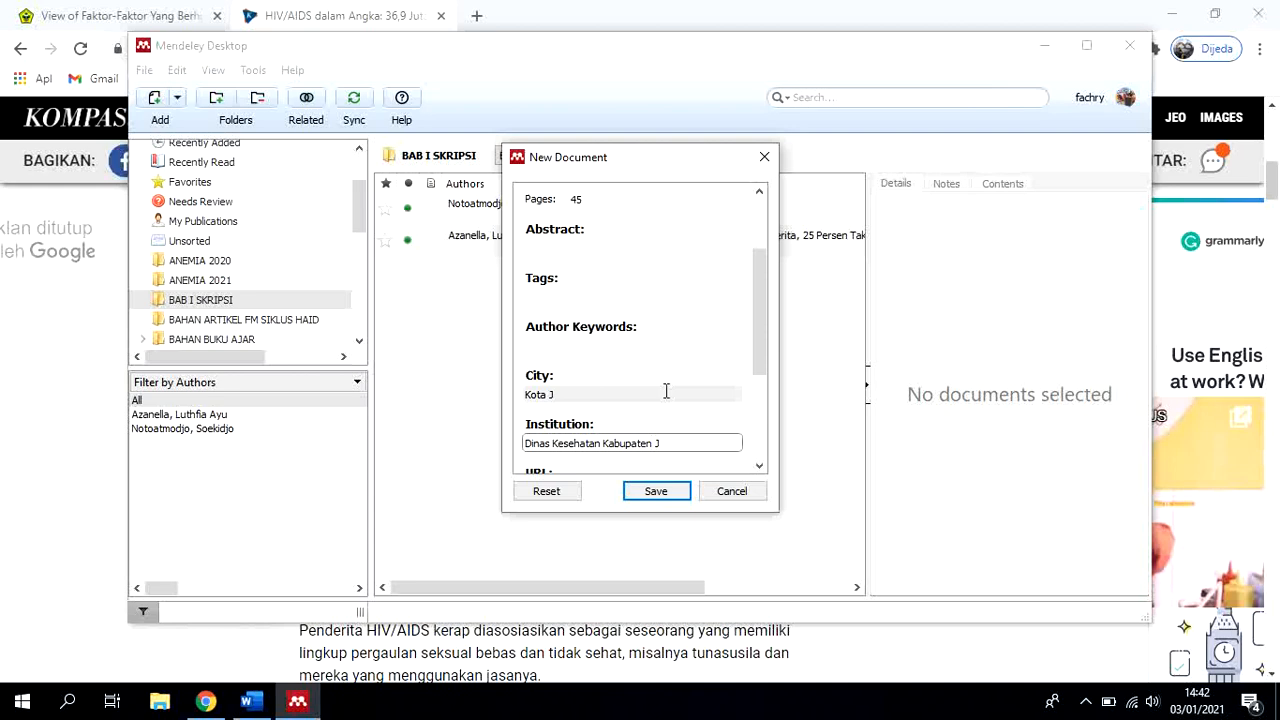
Open the report's URL field for entry, and switch to Chrome with a new tab
{"action": "scroll", "coordinate": [667, 400], "scroll_direction": "down", "scroll_amount": 1}
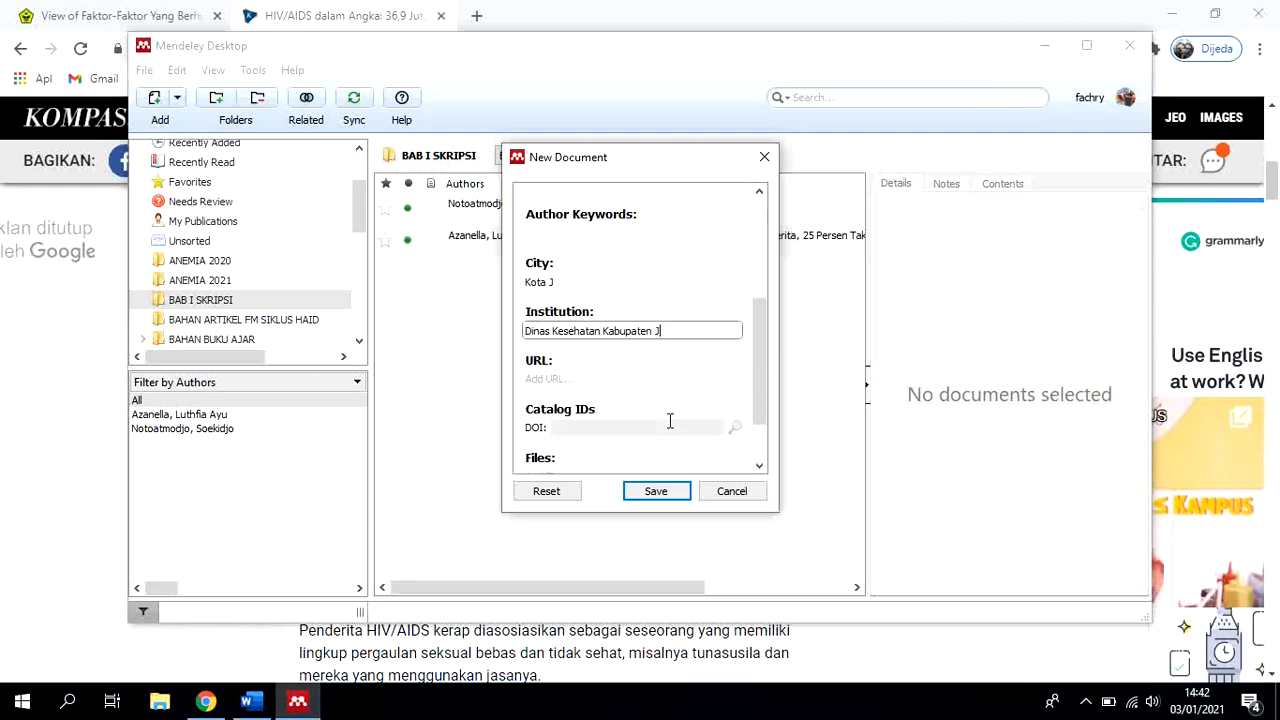
{"action": "left_click", "coordinate": [596, 380]}
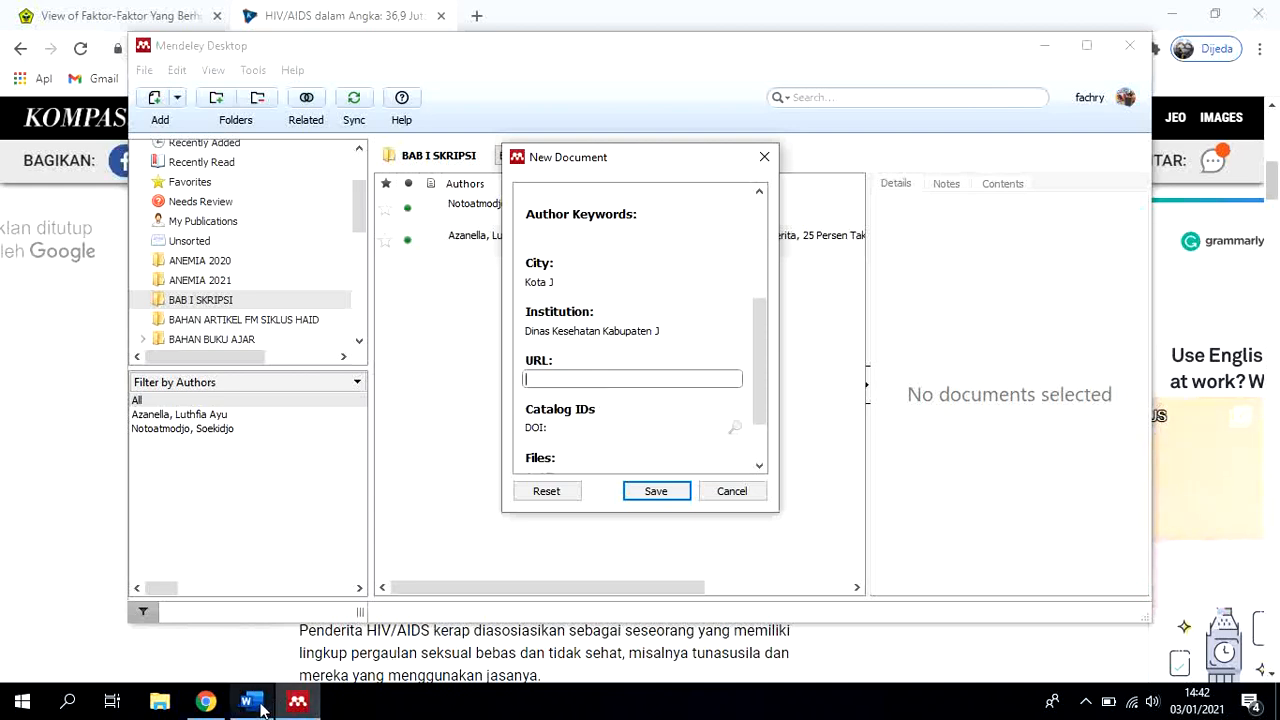
{"action": "left_click", "coordinate": [205, 701]}
{"action": "key", "text": "ctrl+t"}
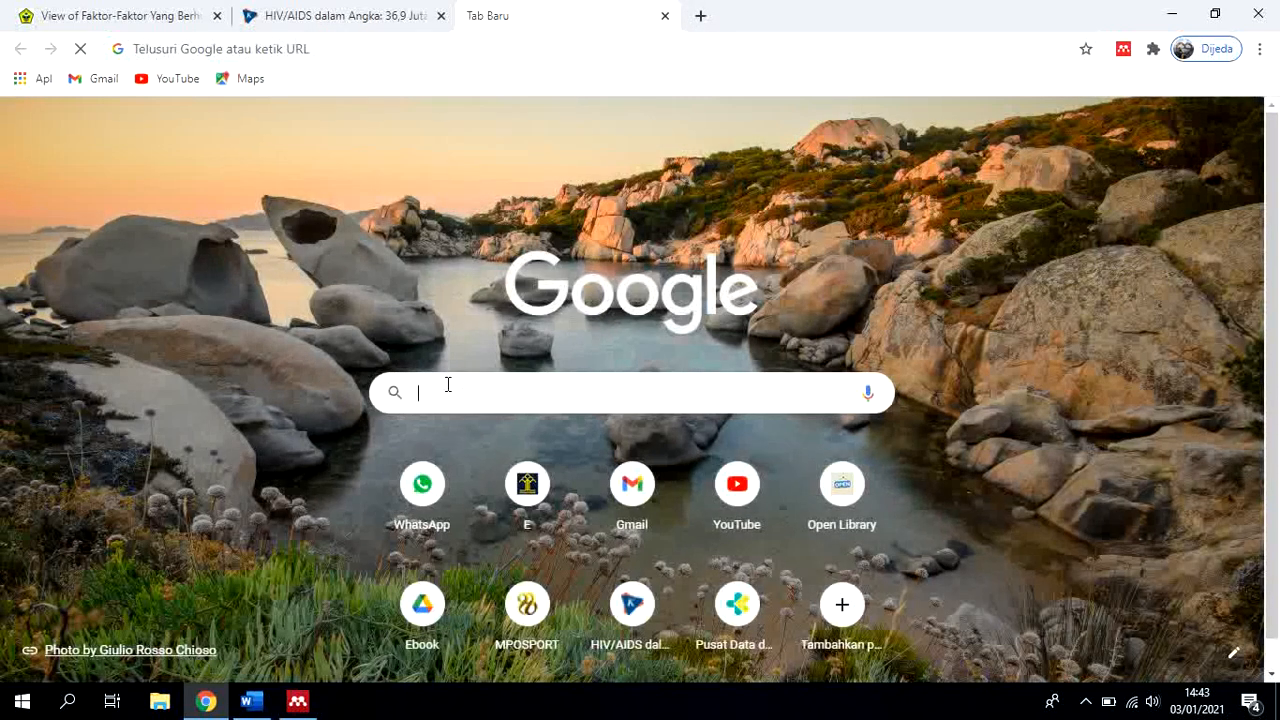
Search Google for "profil dinas kesehatan kota palu 2019" and look over the Dinas Kesehatan Kota Palu profile page
{"action": "left_click", "coordinate": [448, 384]}
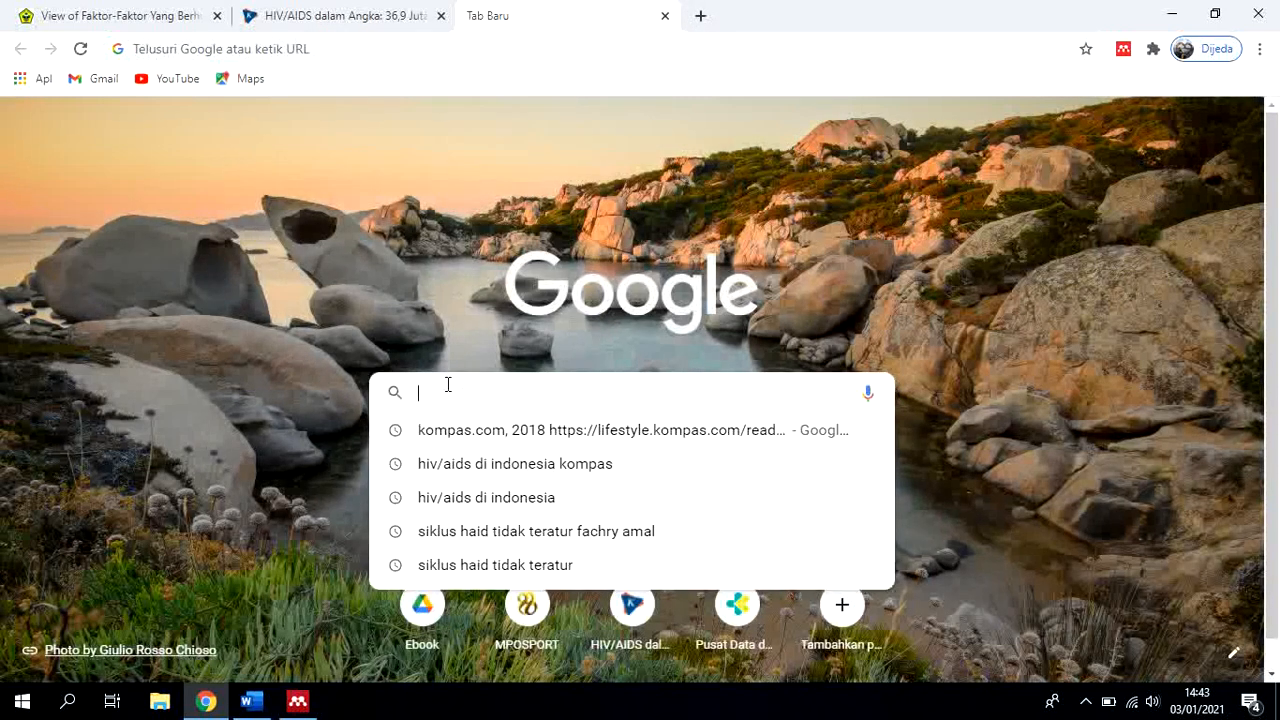
{"action": "type", "text": "rp"}
{"action": "key", "text": "BackSpace"}
{"action": "key", "text": "BackSpace"}
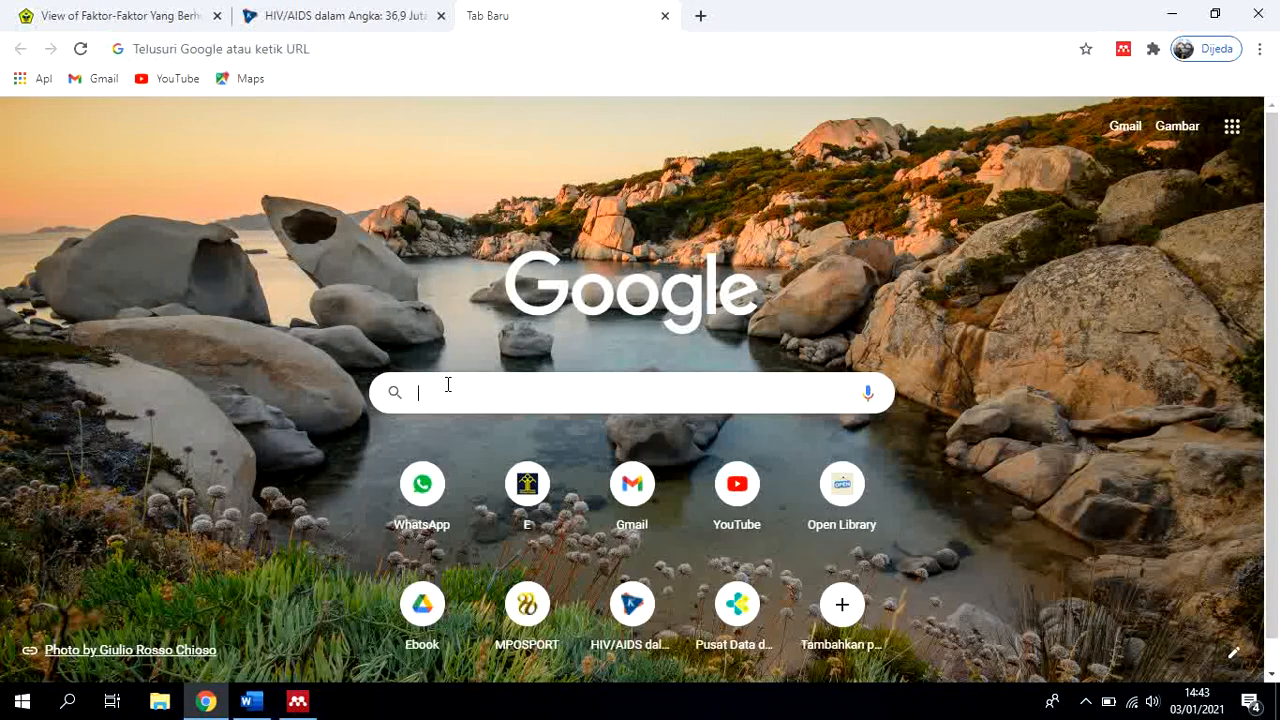
{"action": "type", "text": "ptofil"}
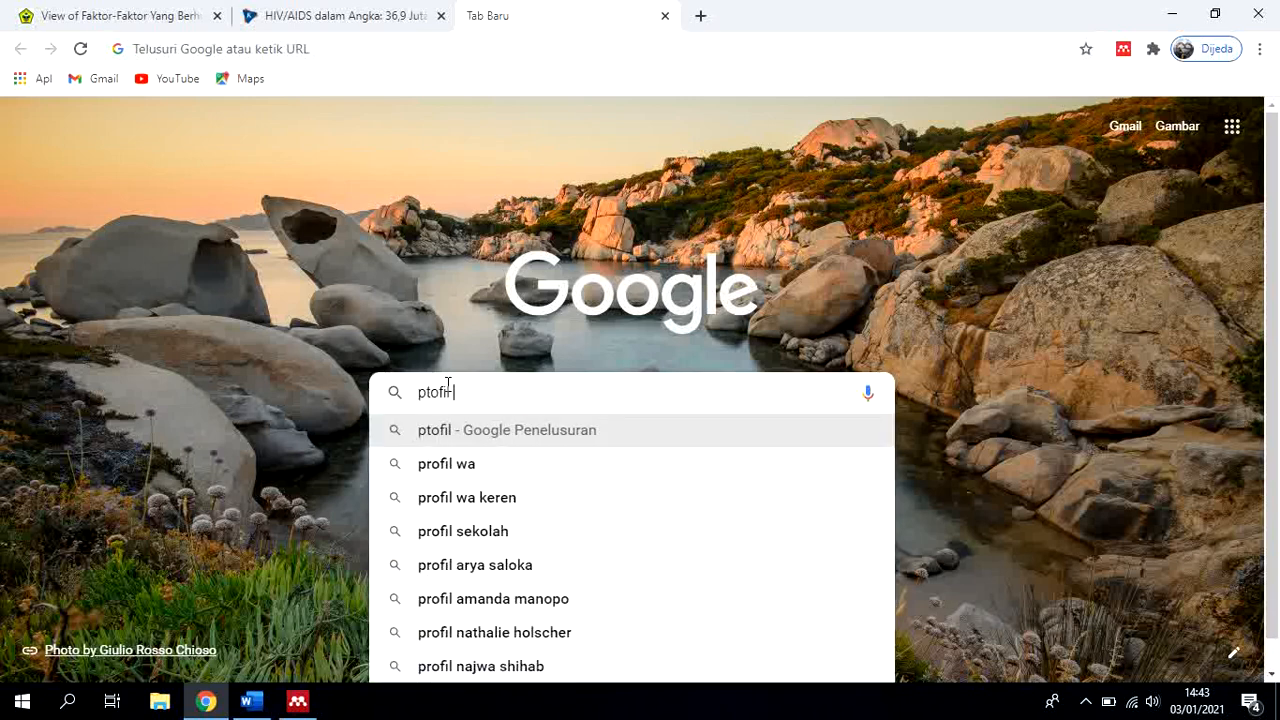
{"action": "key", "text": "BackSpace"}
{"action": "key", "text": "BackSpace"}
{"action": "key", "text": "BackSpace"}
{"action": "key", "text": "BackSpace"}
{"action": "key", "text": "BackSpace"}
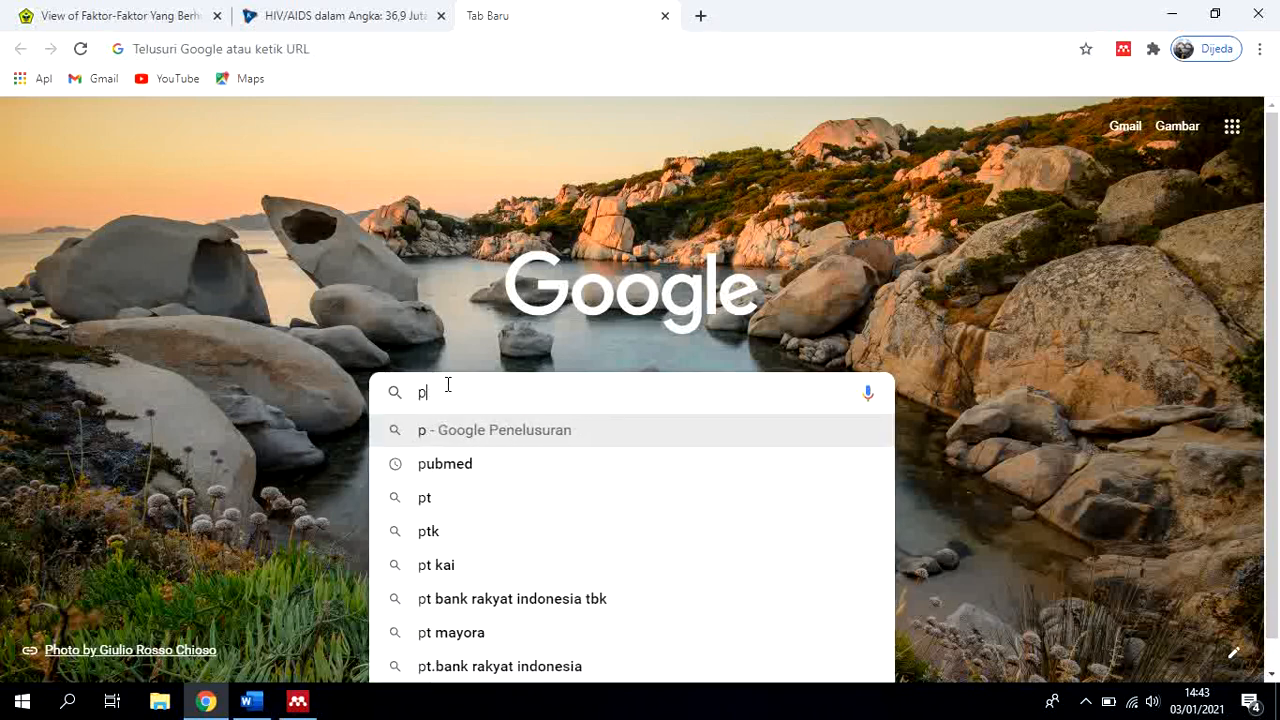
{"action": "type", "text": "rofil"}
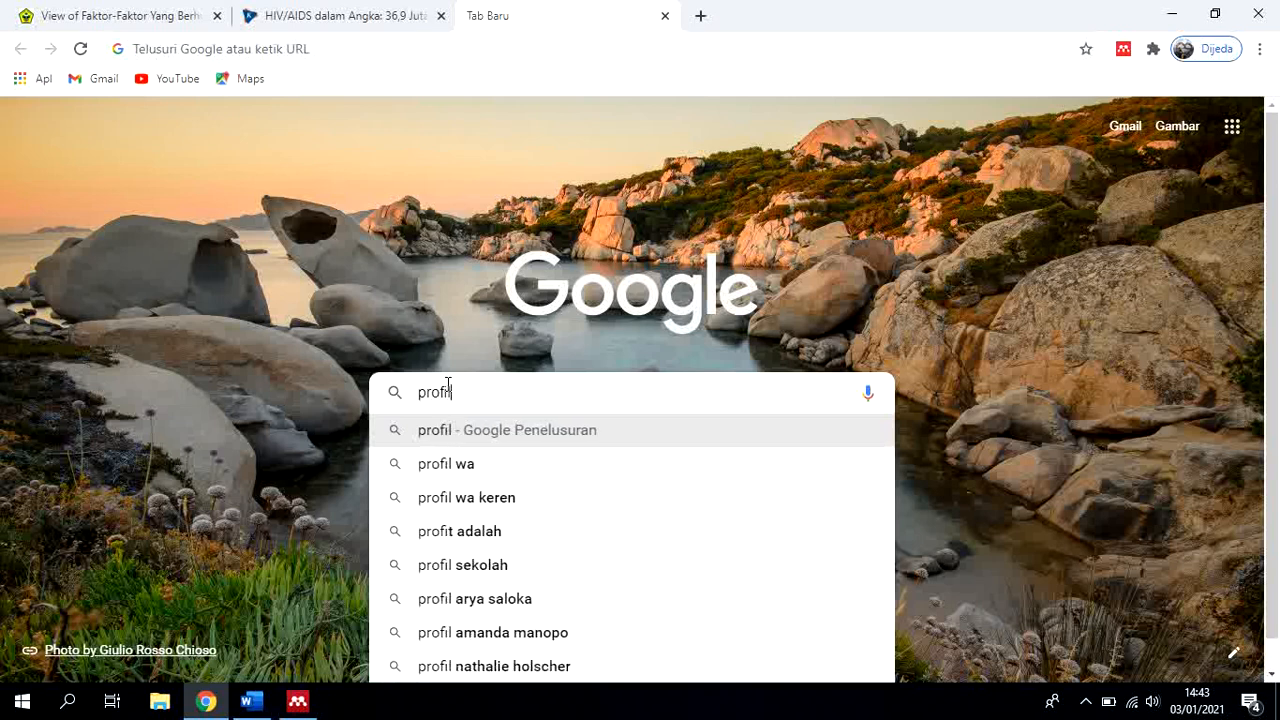
{"action": "type", "text": " dinas"}
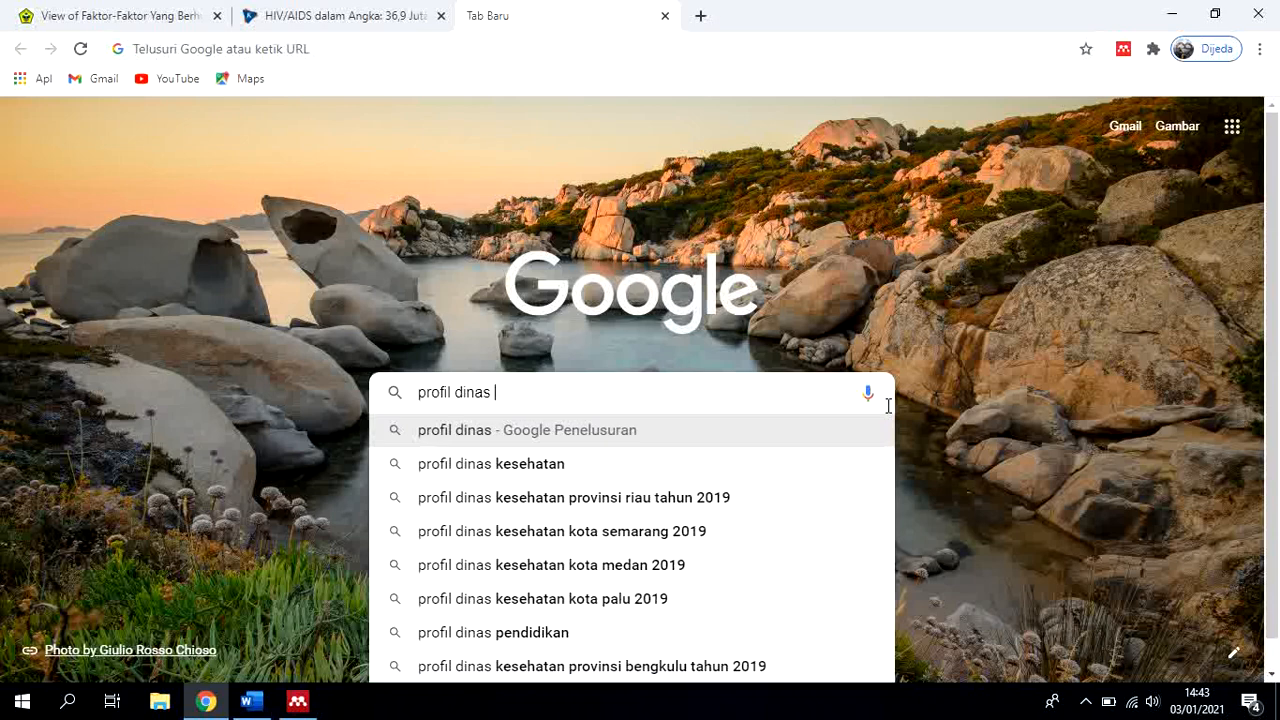
{"action": "left_click", "coordinate": [660, 612]}
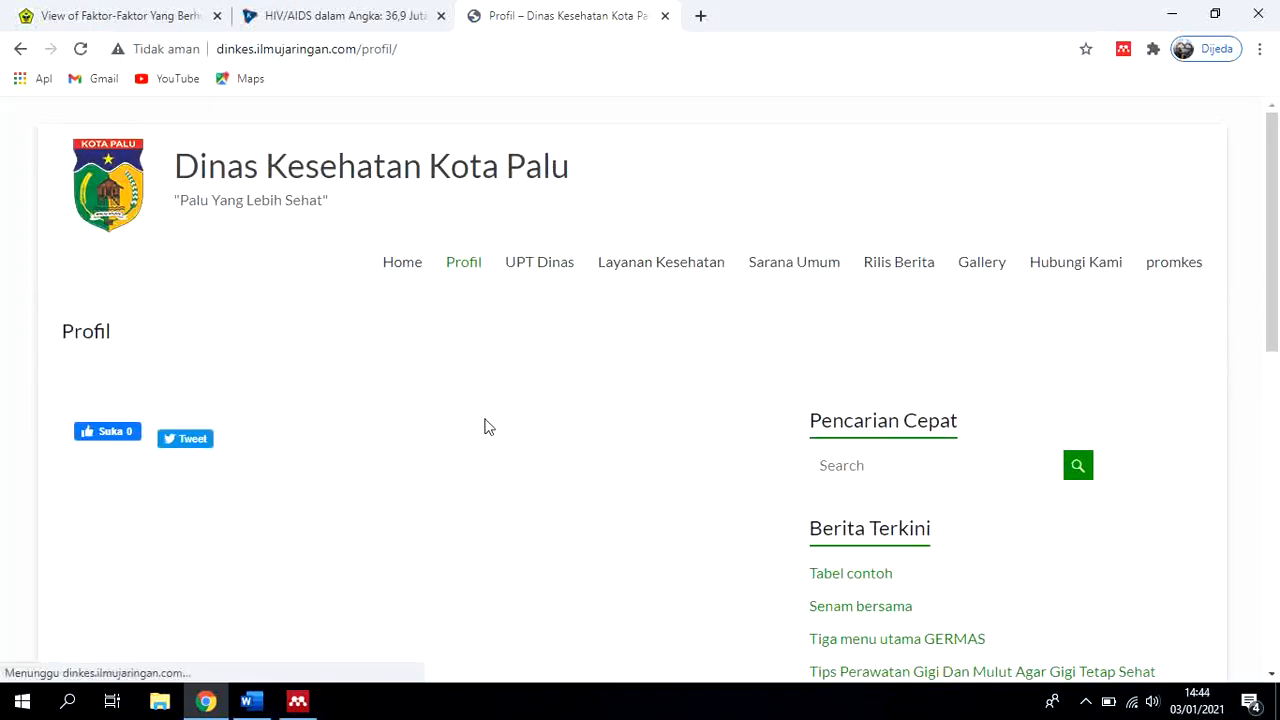
{"action": "scroll", "coordinate": [495, 405], "scroll_direction": "down", "scroll_amount": 4}
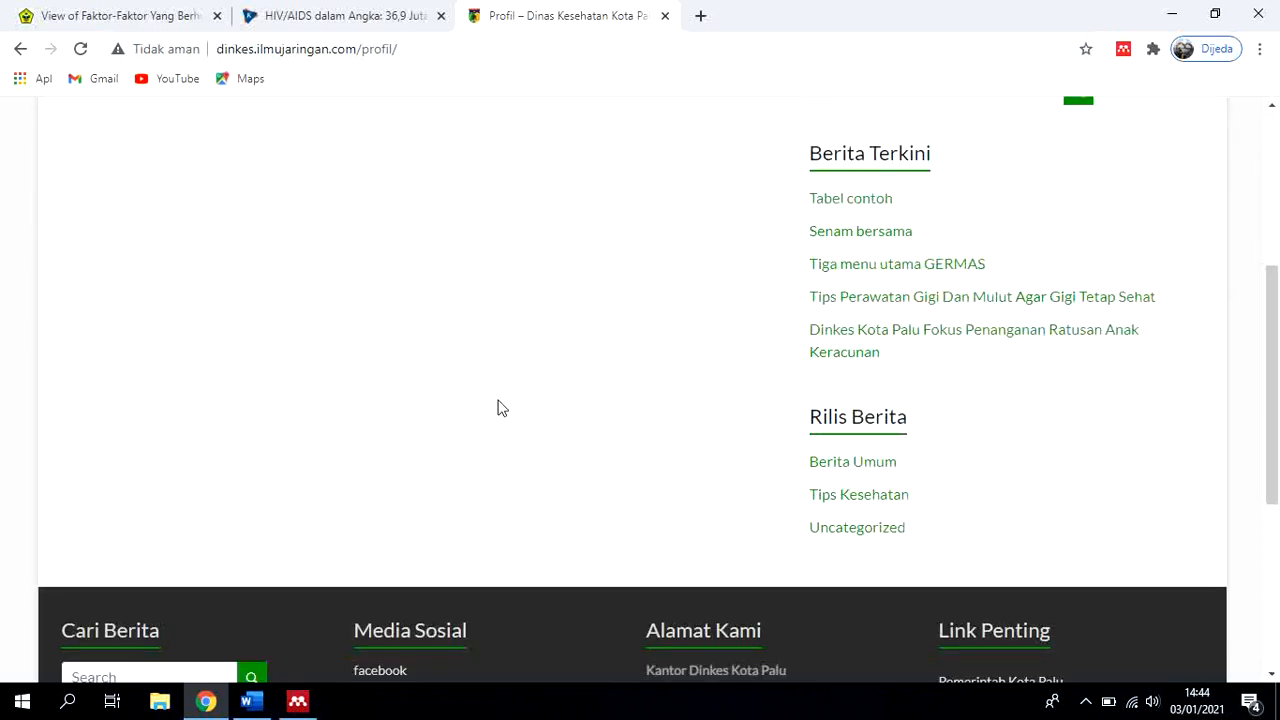
{"action": "scroll", "coordinate": [498, 405], "scroll_direction": "down", "scroll_amount": 3}
{"action": "scroll", "coordinate": [497, 406], "scroll_direction": "up", "scroll_amount": 7}
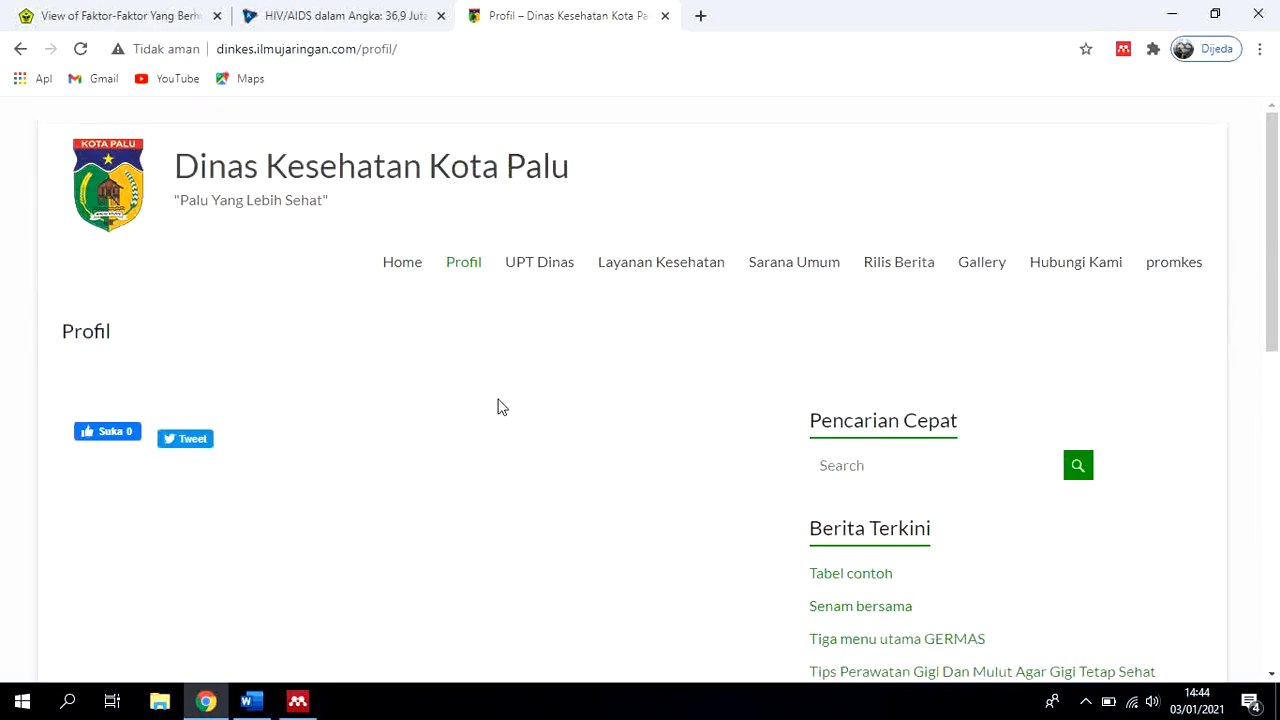
Search Google in a new tab for "profil dinas kesehatan kabupaten jayapura"
{"action": "left_click", "coordinate": [698, 15]}
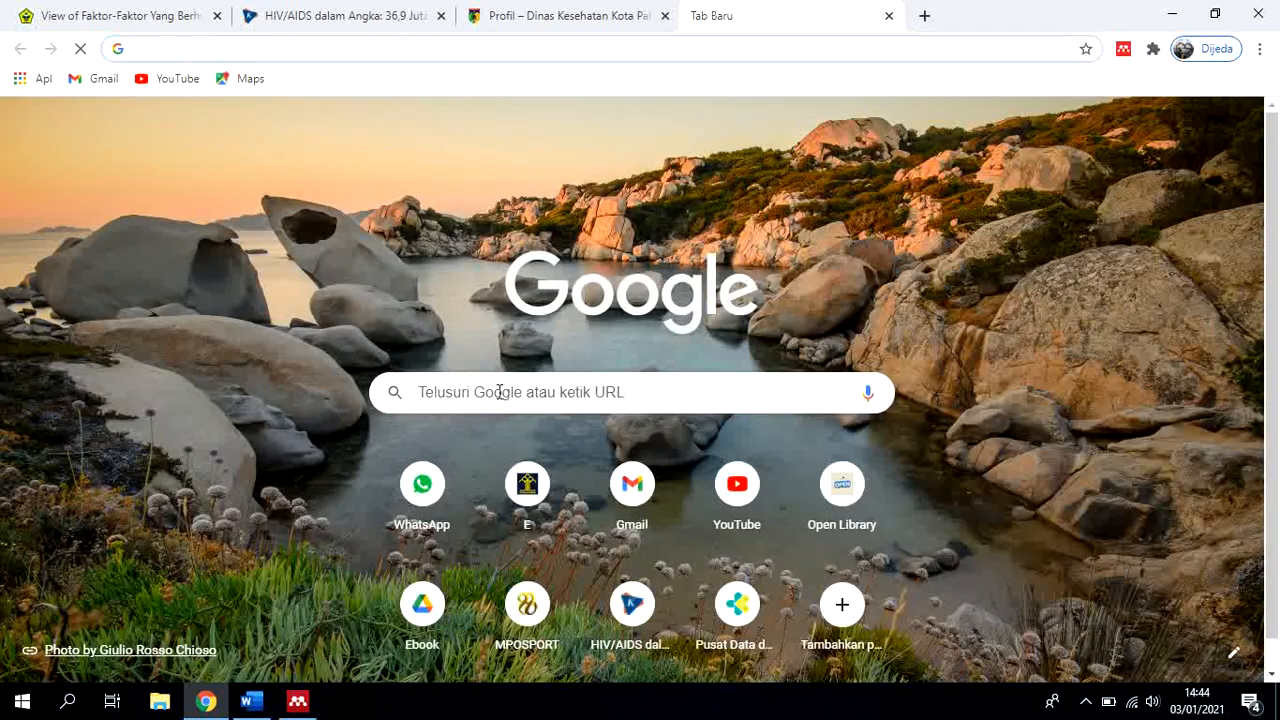
{"action": "left_click", "coordinate": [500, 390]}
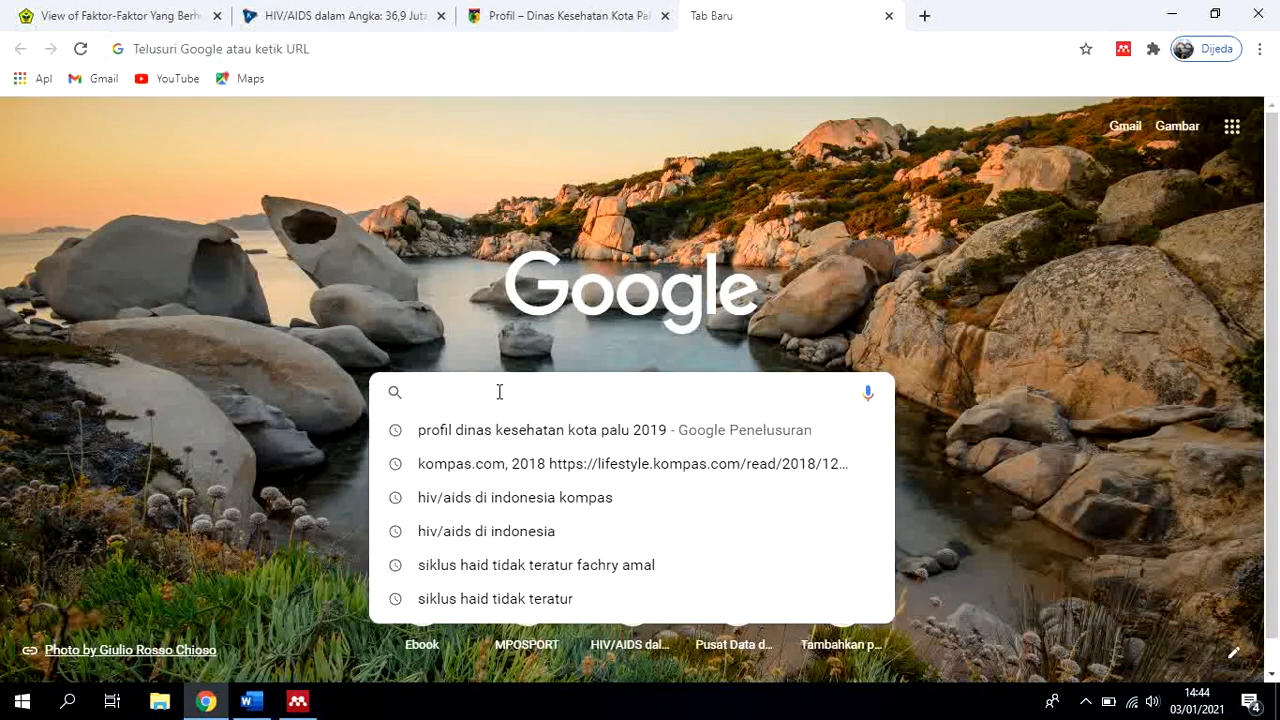
{"action": "type", "text": "profil d"}
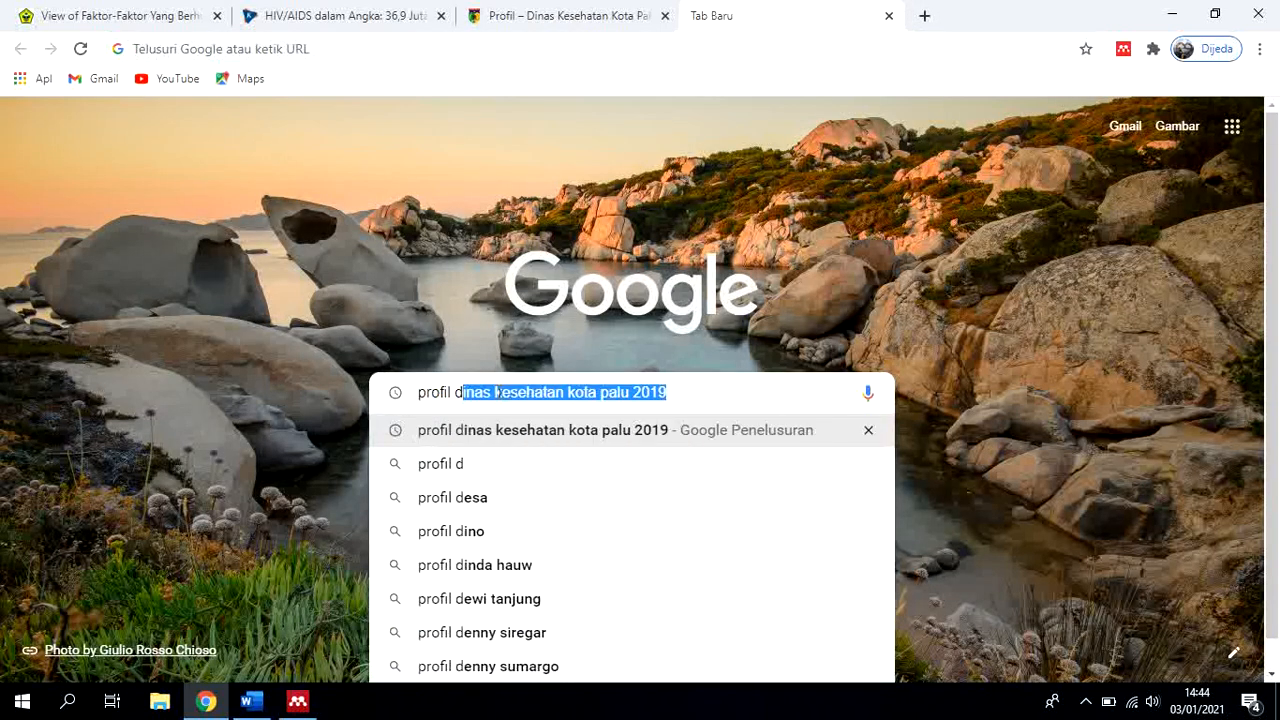
{"action": "type", "text": "inas k"}
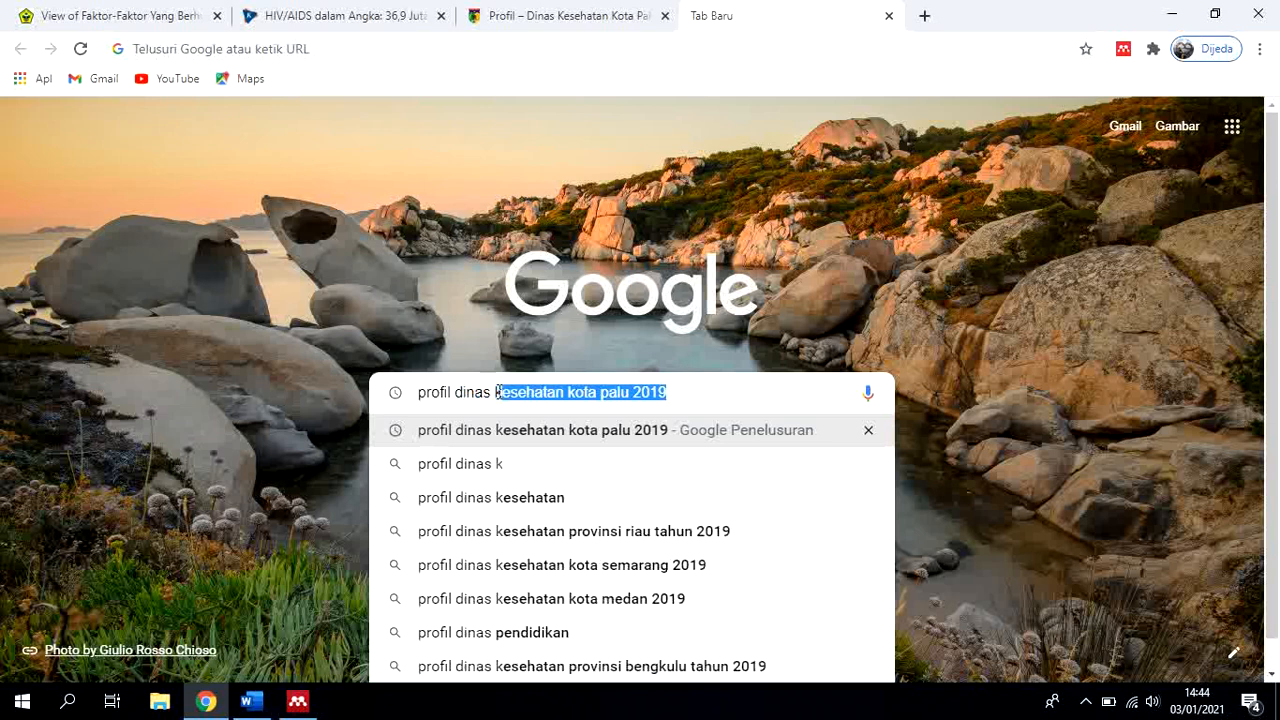
{"action": "type", "text": "esehatan k"}
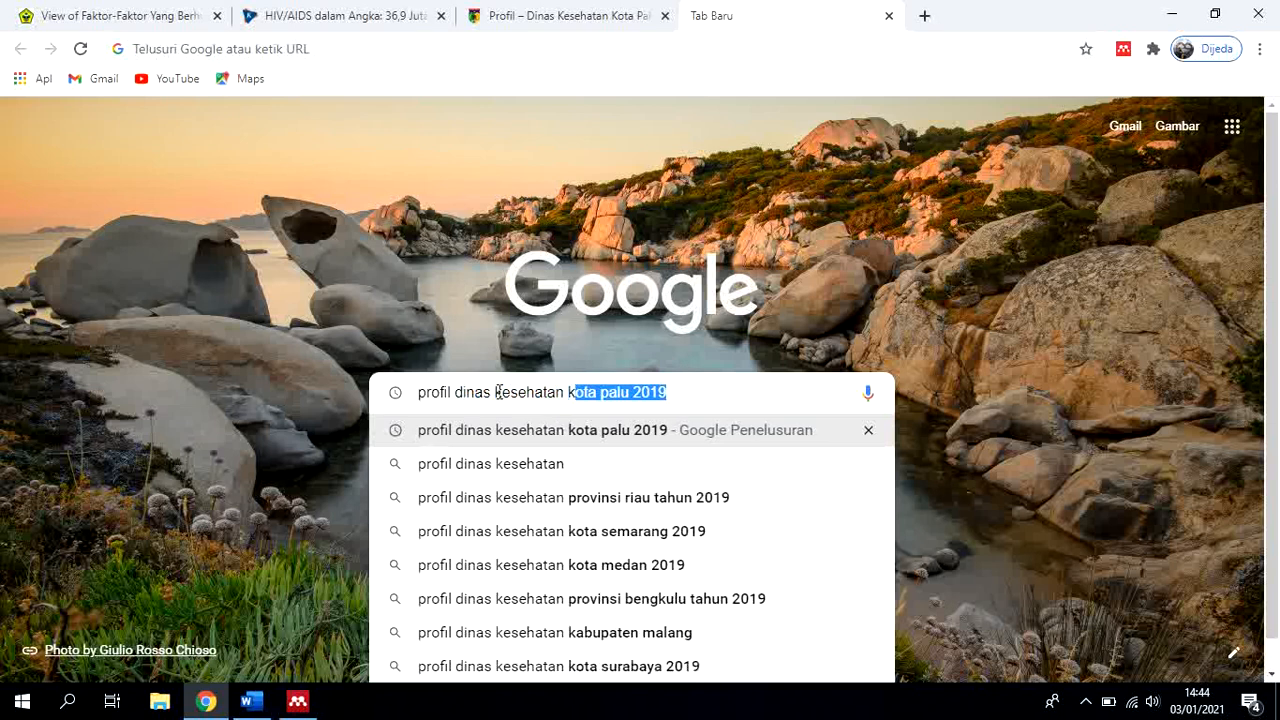
{"action": "type", "text": "abupaten "}
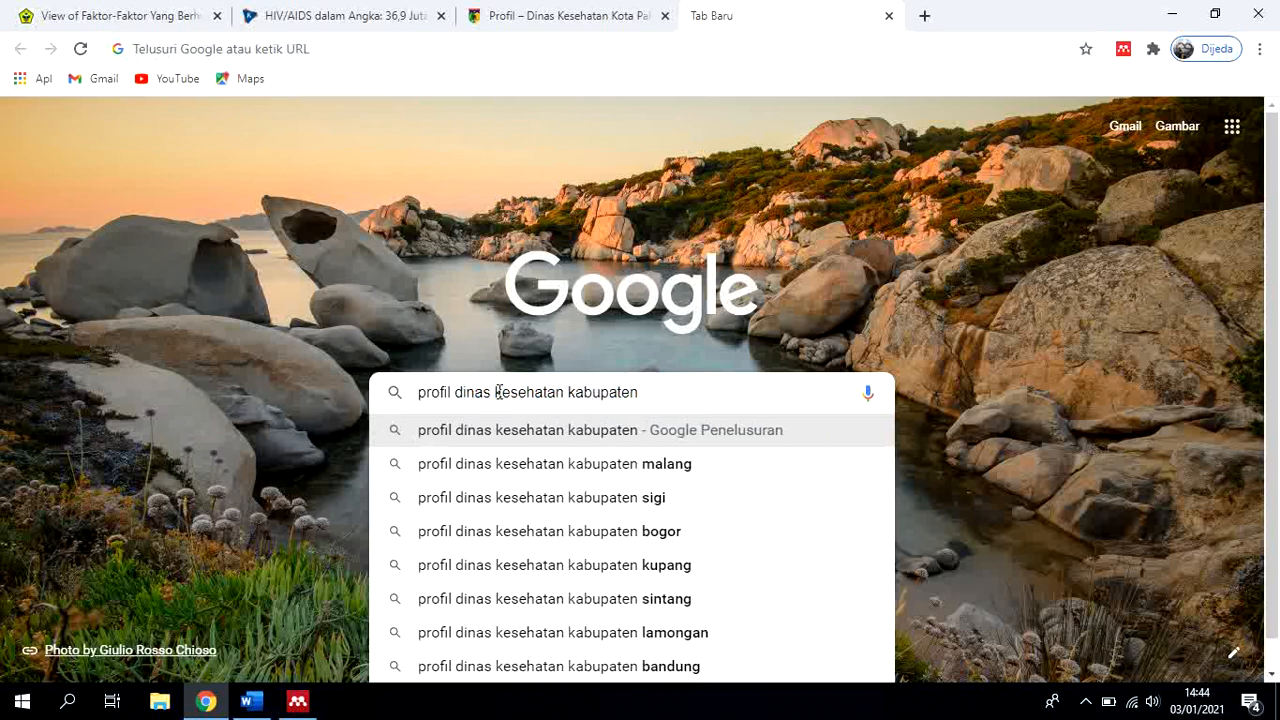
{"action": "type", "text": "jayapura"}
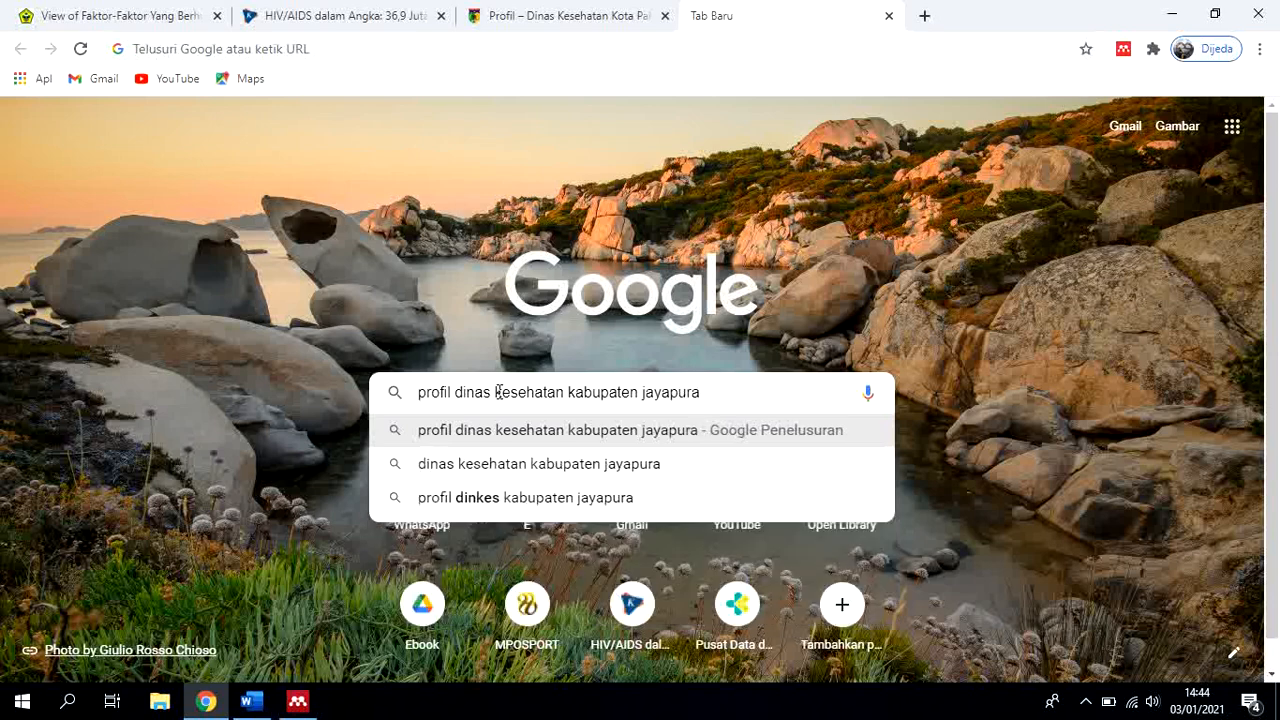
{"action": "key", "text": "Return"}
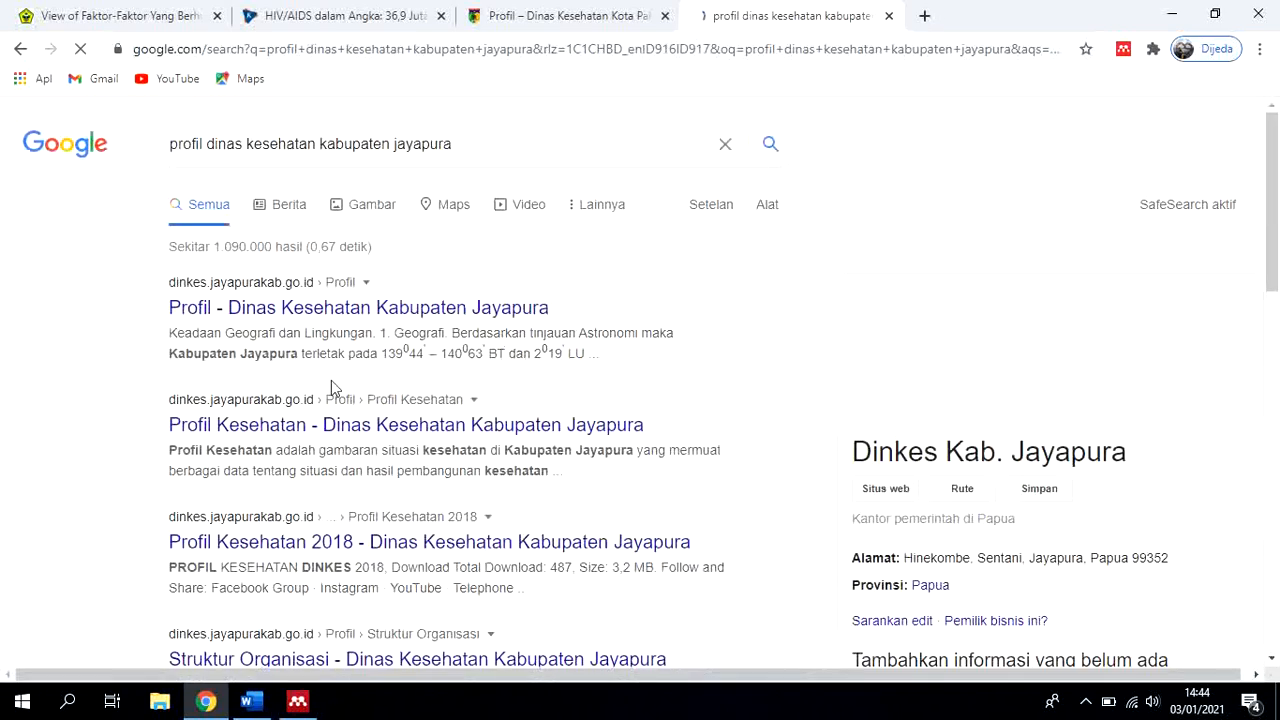
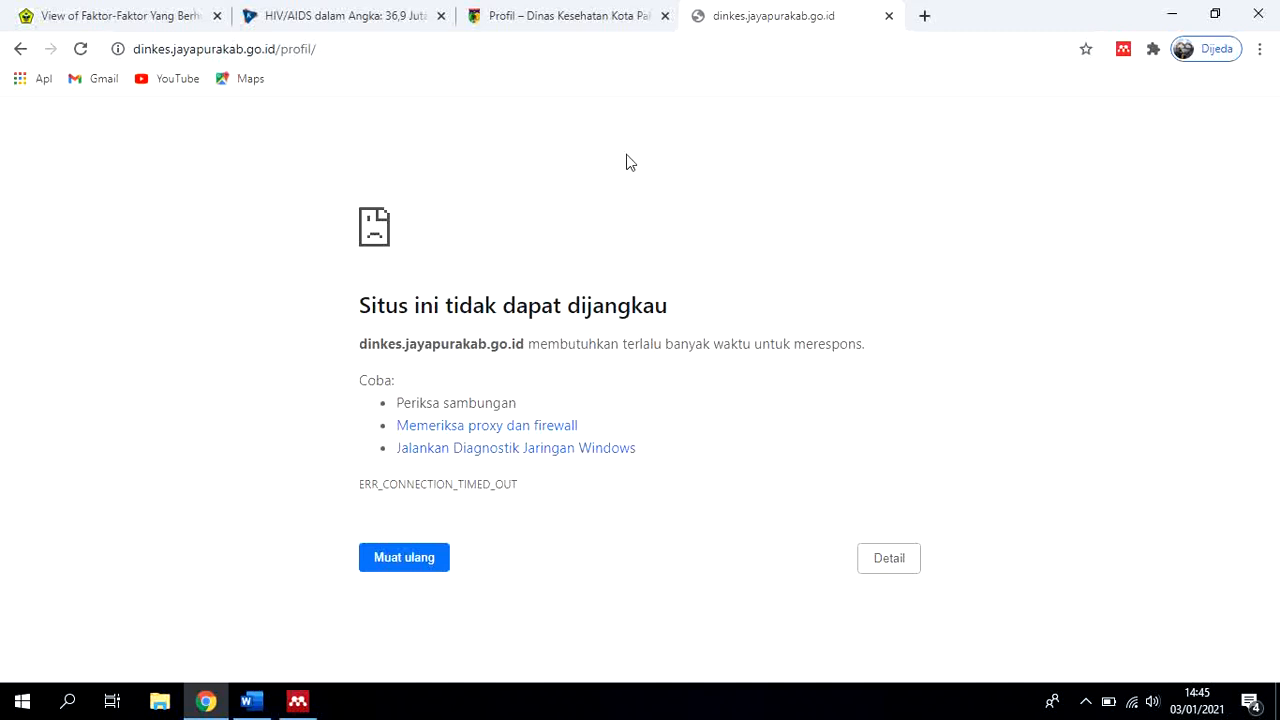
Switch to Mendeley, save the report entry with its URL left blank, and look over the documents in the BAB I SKRIPSI folder
{"action": "left_click", "coordinate": [298, 700]}
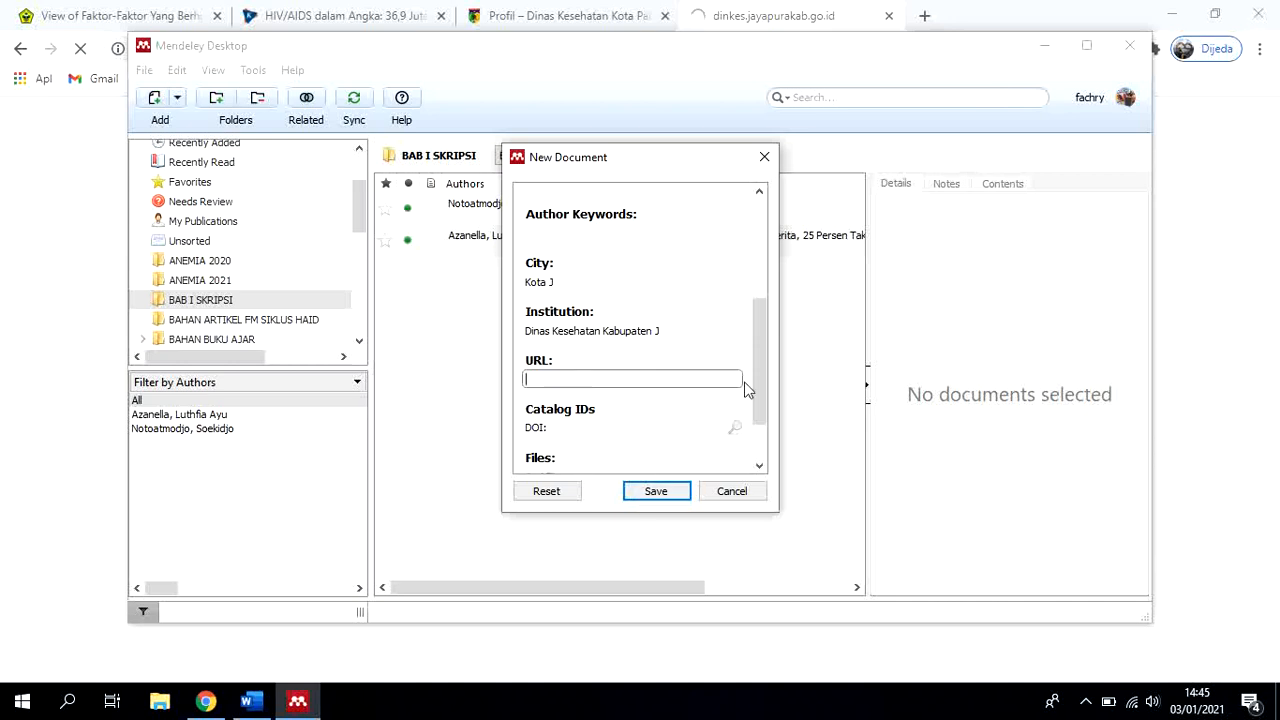
{"action": "scroll", "coordinate": [749, 390], "scroll_direction": "down", "scroll_amount": 2}
{"action": "scroll", "coordinate": [735, 393], "scroll_direction": "up", "scroll_amount": 5}
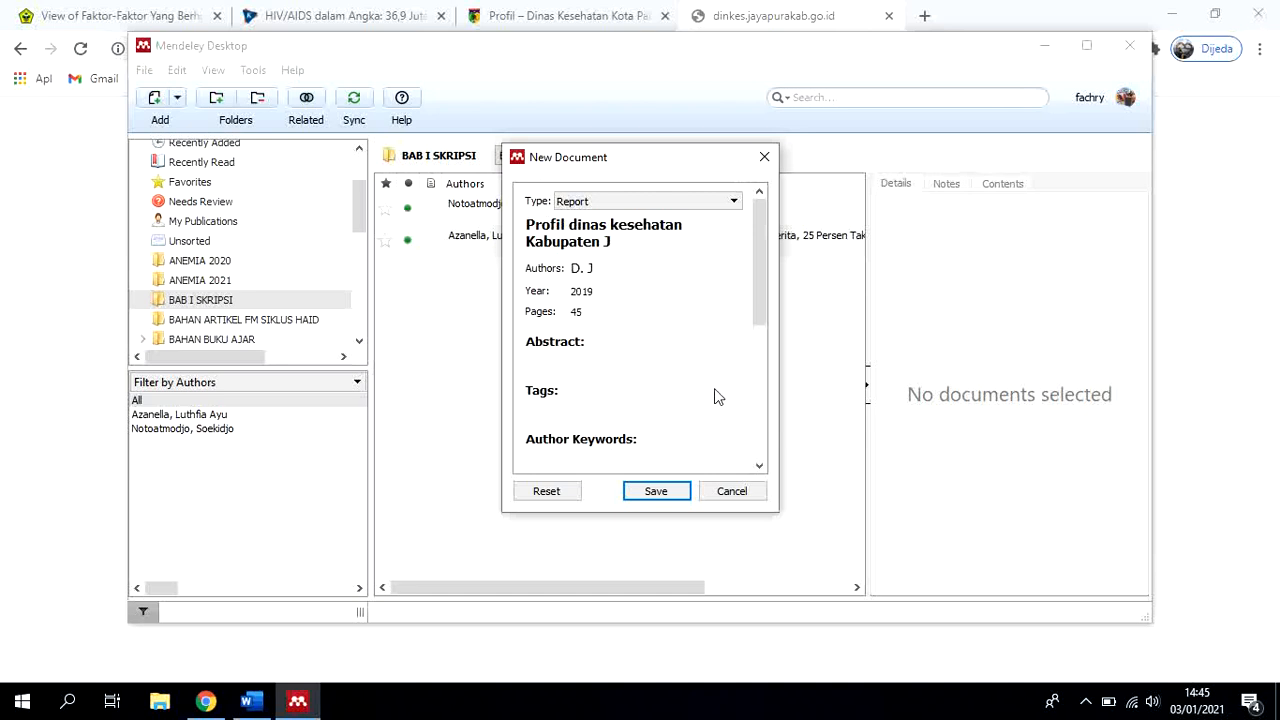
{"action": "scroll", "coordinate": [683, 362], "scroll_direction": "down", "scroll_amount": 5}
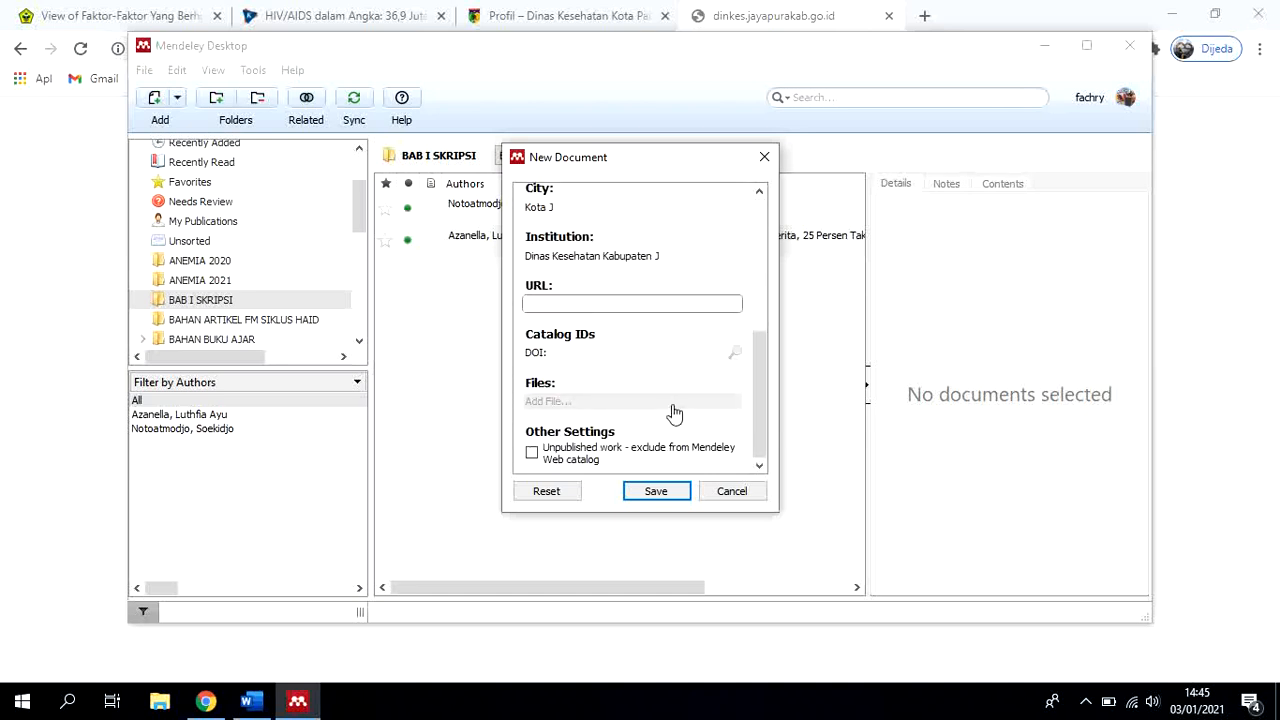
{"action": "left_click", "coordinate": [646, 492]}
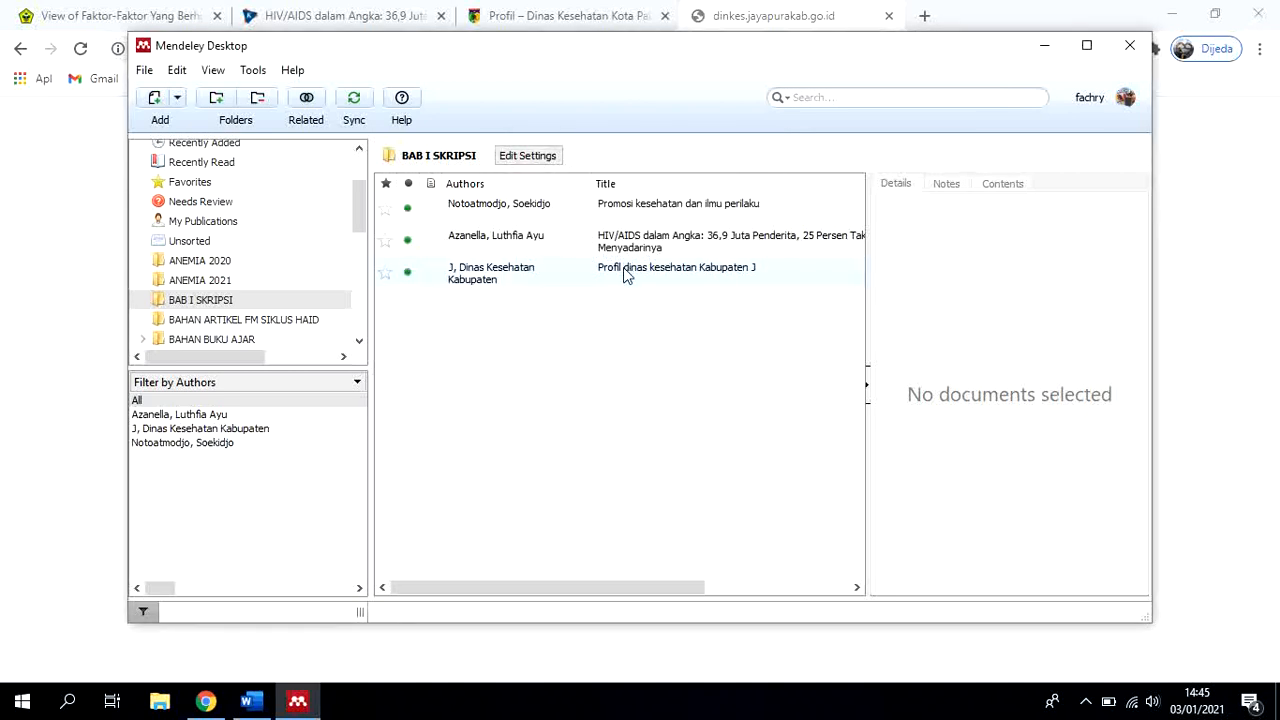
{"action": "left_click_drag", "start_coordinate": [604, 588], "coordinate": [840, 585]}
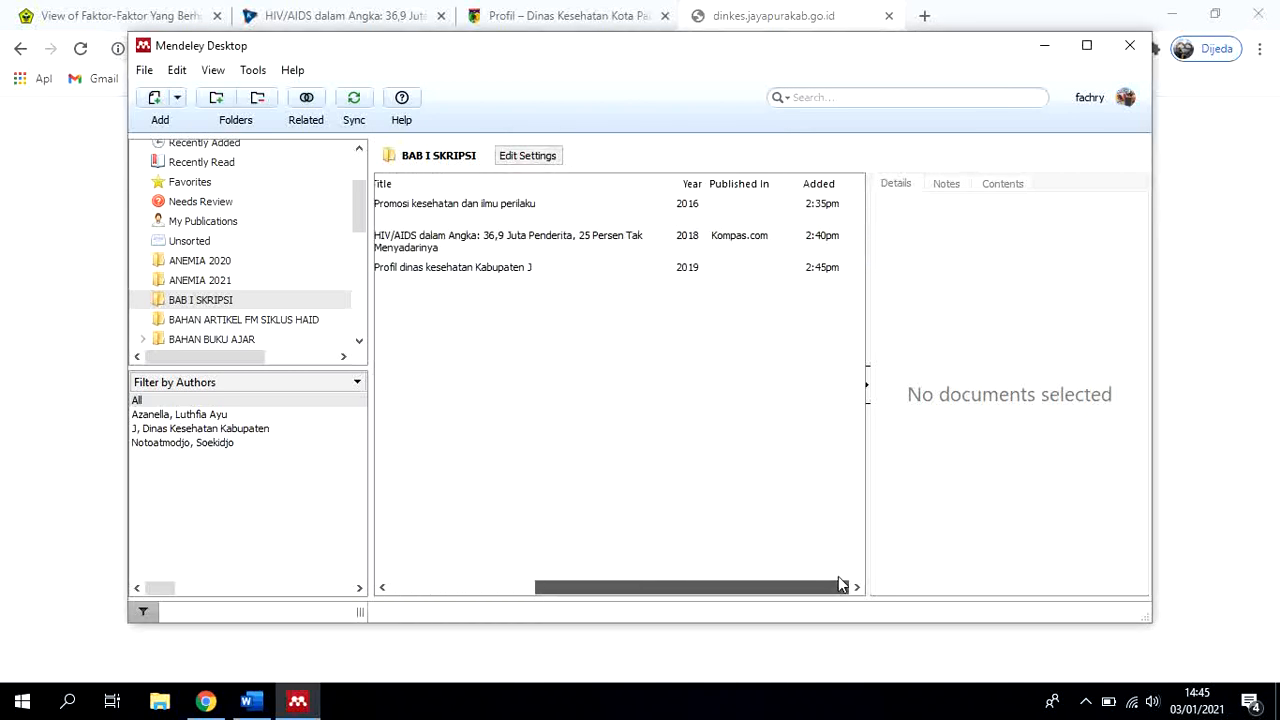
{"action": "left_click_drag", "start_coordinate": [745, 584], "coordinate": [559, 590]}
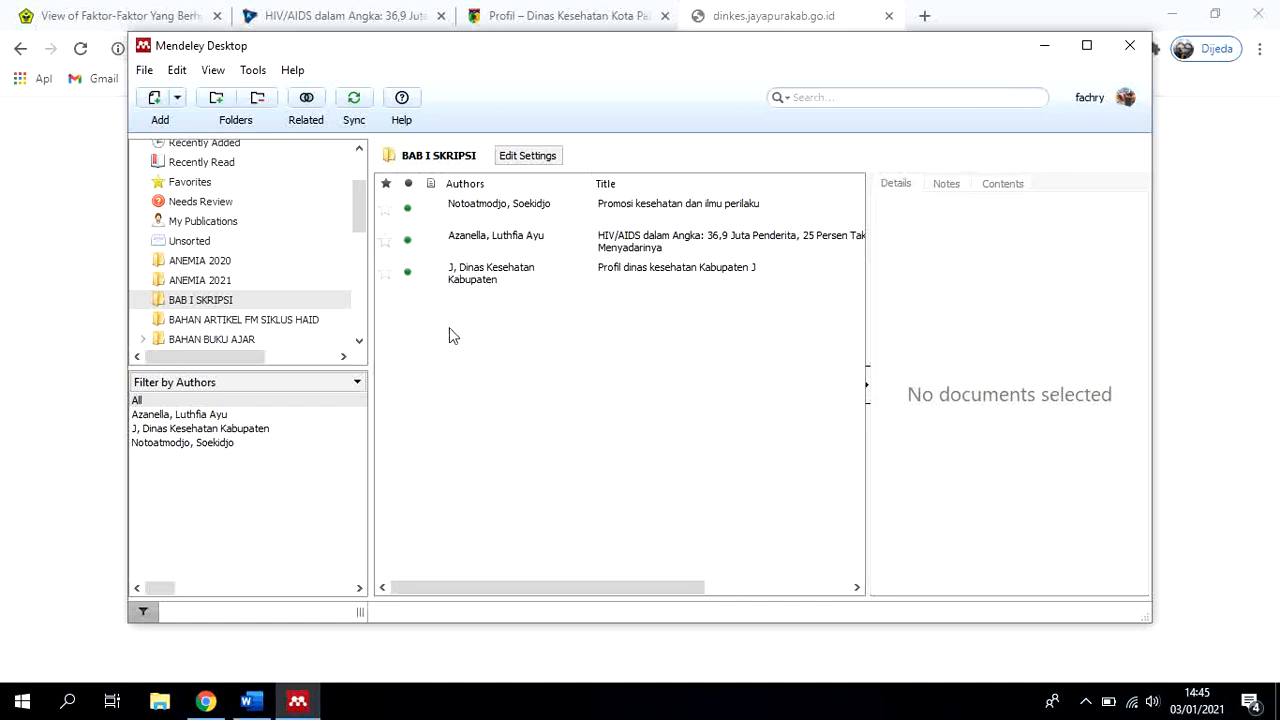
Start a manual Journal Article entry and fill its title with the heading copied from the first page of the Jurnal Sehat Mandiri PDF in Chrome
{"action": "left_click", "coordinate": [179, 104]}
{"action": "left_click", "coordinate": [185, 184]}
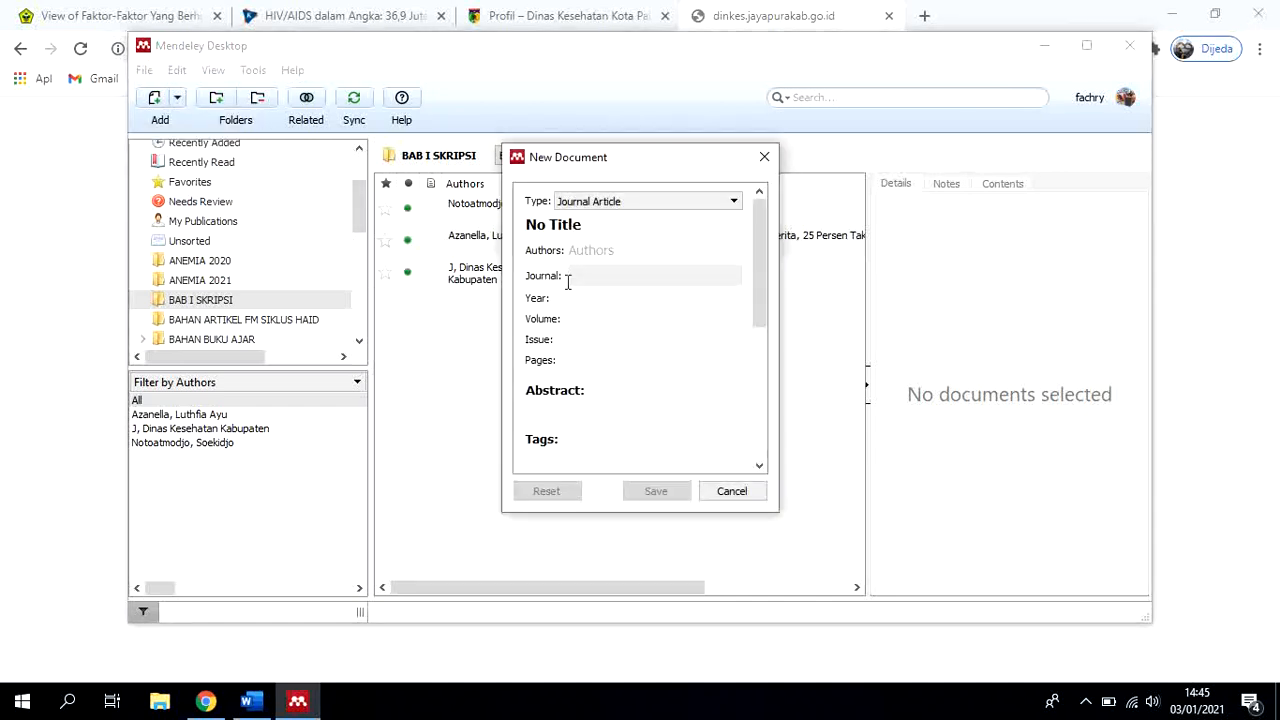
{"action": "left_click", "coordinate": [735, 225]}
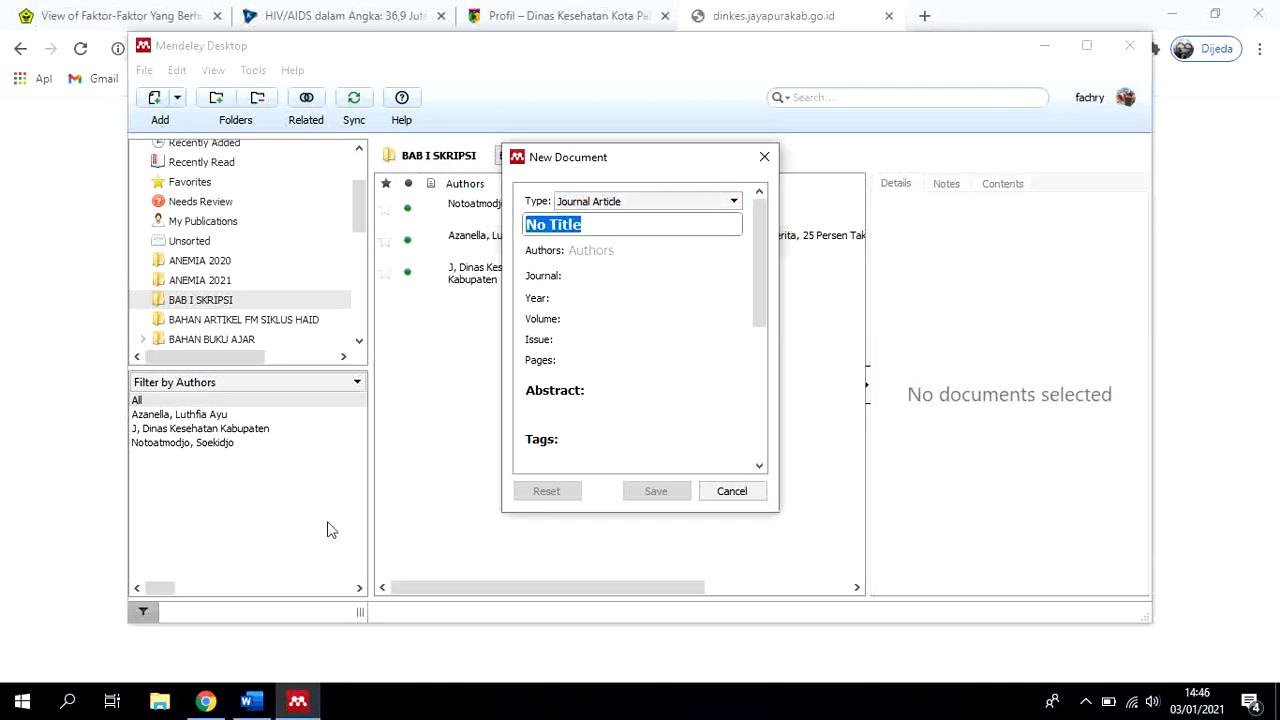
{"action": "left_click", "coordinate": [207, 701]}
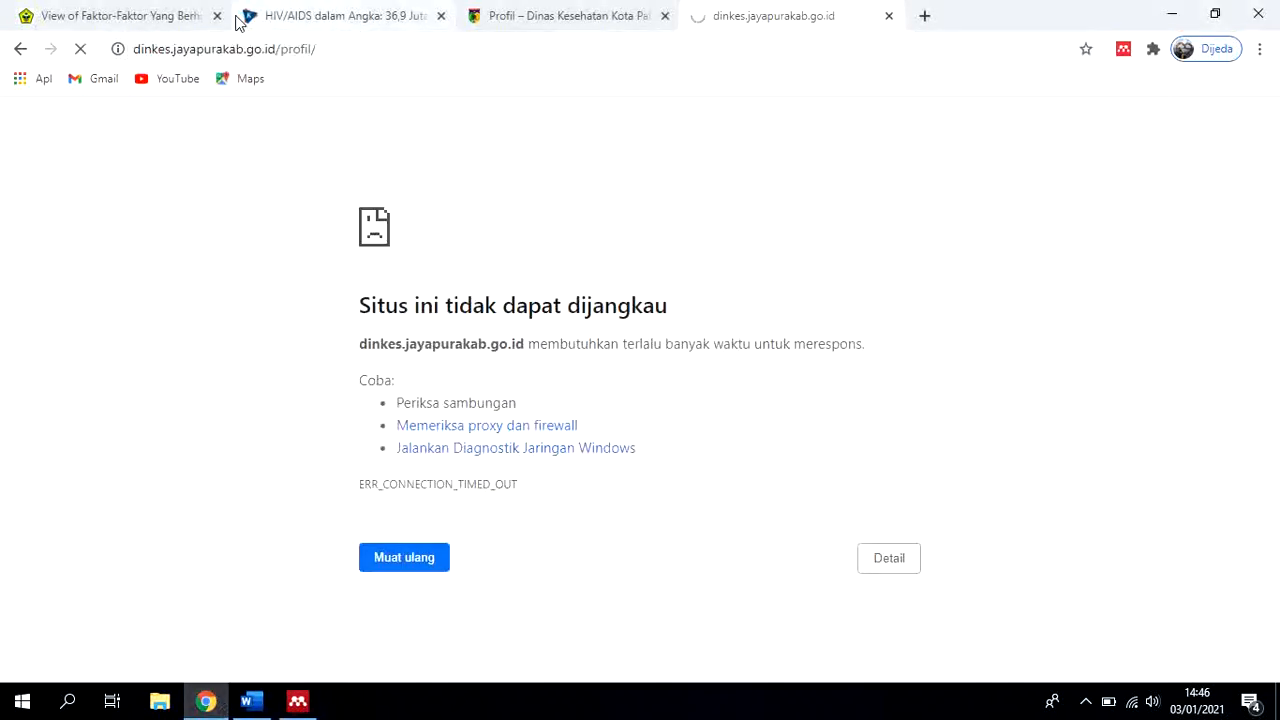
{"action": "left_click", "coordinate": [137, 18]}
{"action": "scroll", "coordinate": [657, 367], "scroll_direction": "up", "scroll_amount": 20}
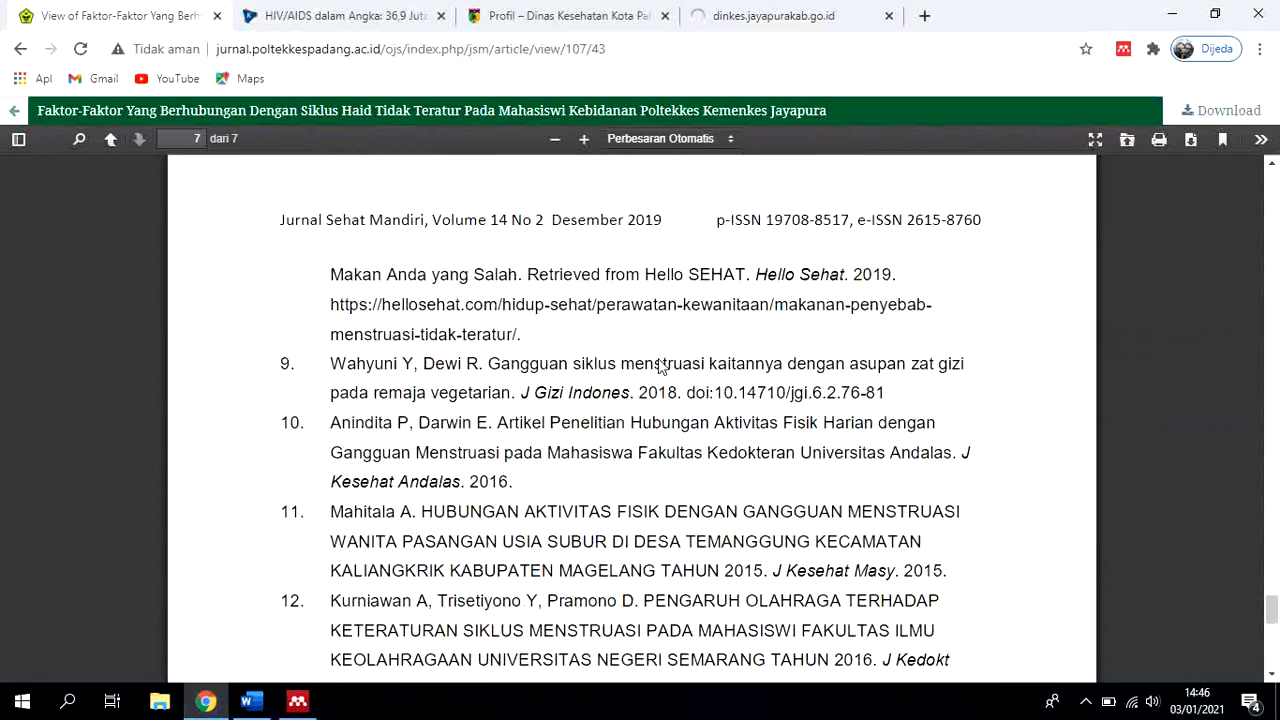
{"action": "left_click_drag", "start_coordinate": [1266, 430], "coordinate": [1266, 175]}
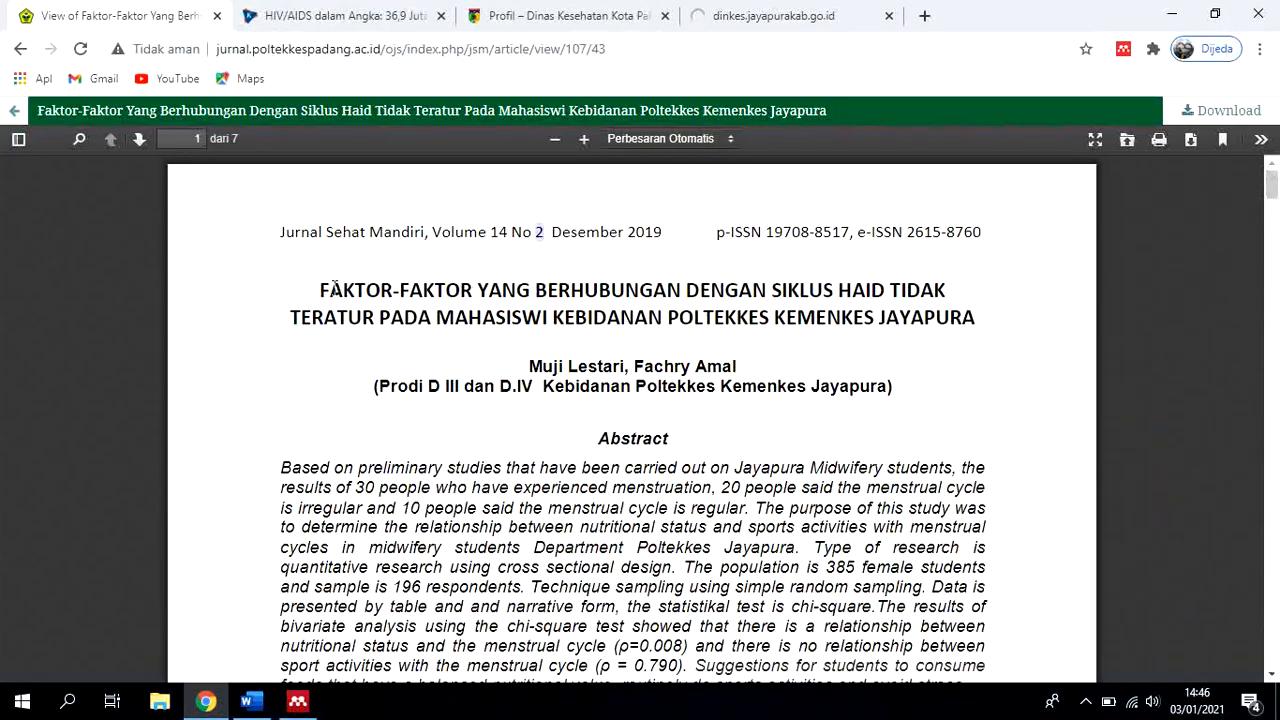
{"action": "left_click_drag", "start_coordinate": [320, 291], "coordinate": [977, 322]}
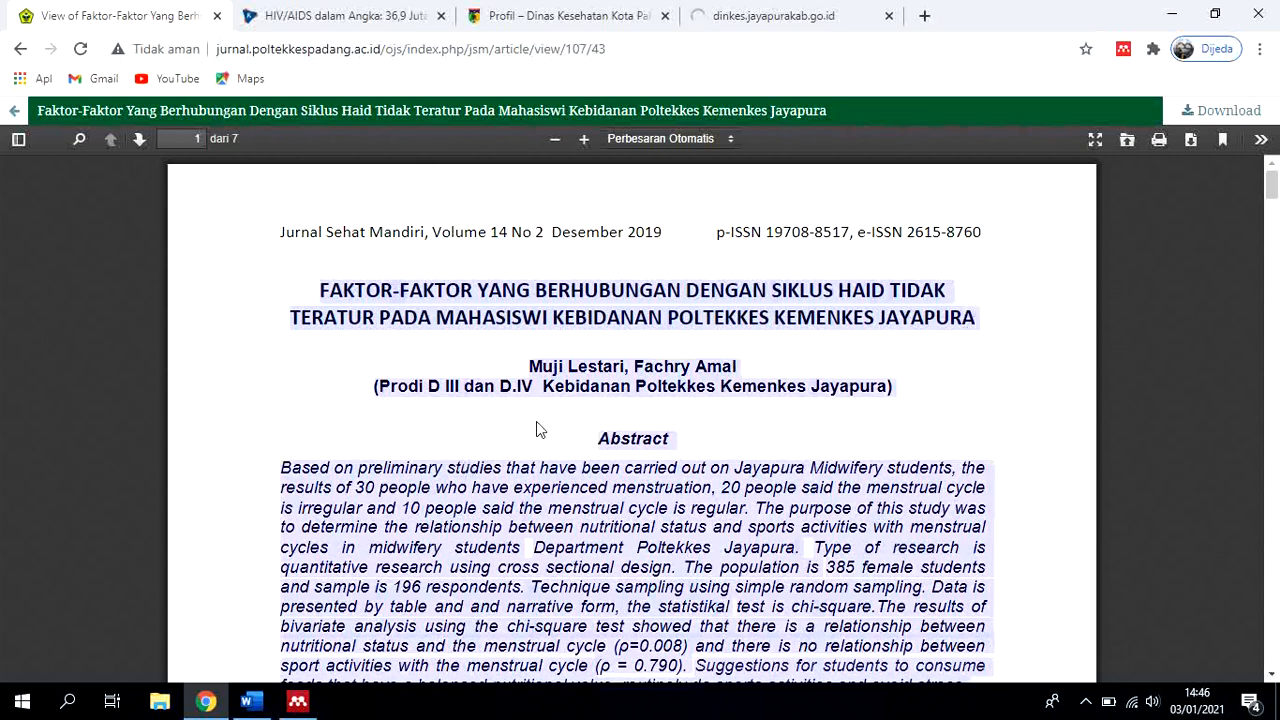
{"action": "left_click", "coordinate": [333, 311]}
{"action": "left_click_drag", "start_coordinate": [322, 291], "coordinate": [972, 317]}
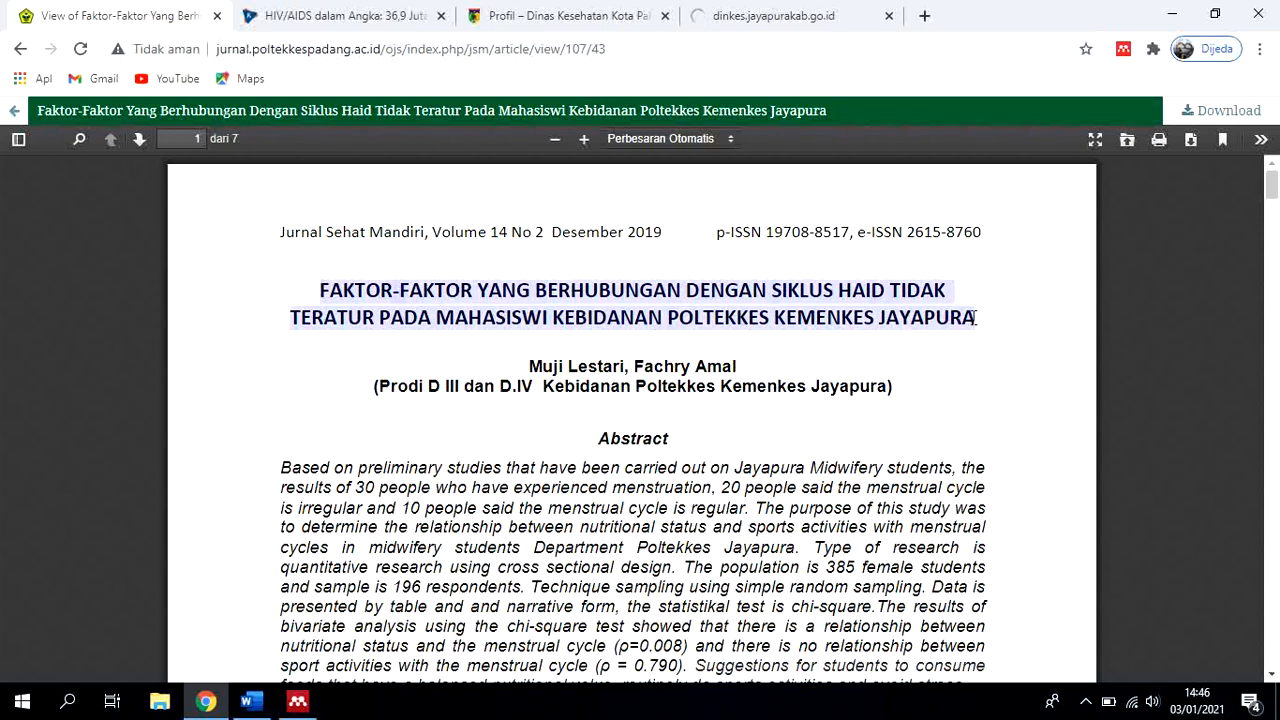
{"action": "left_click", "coordinate": [297, 701]}
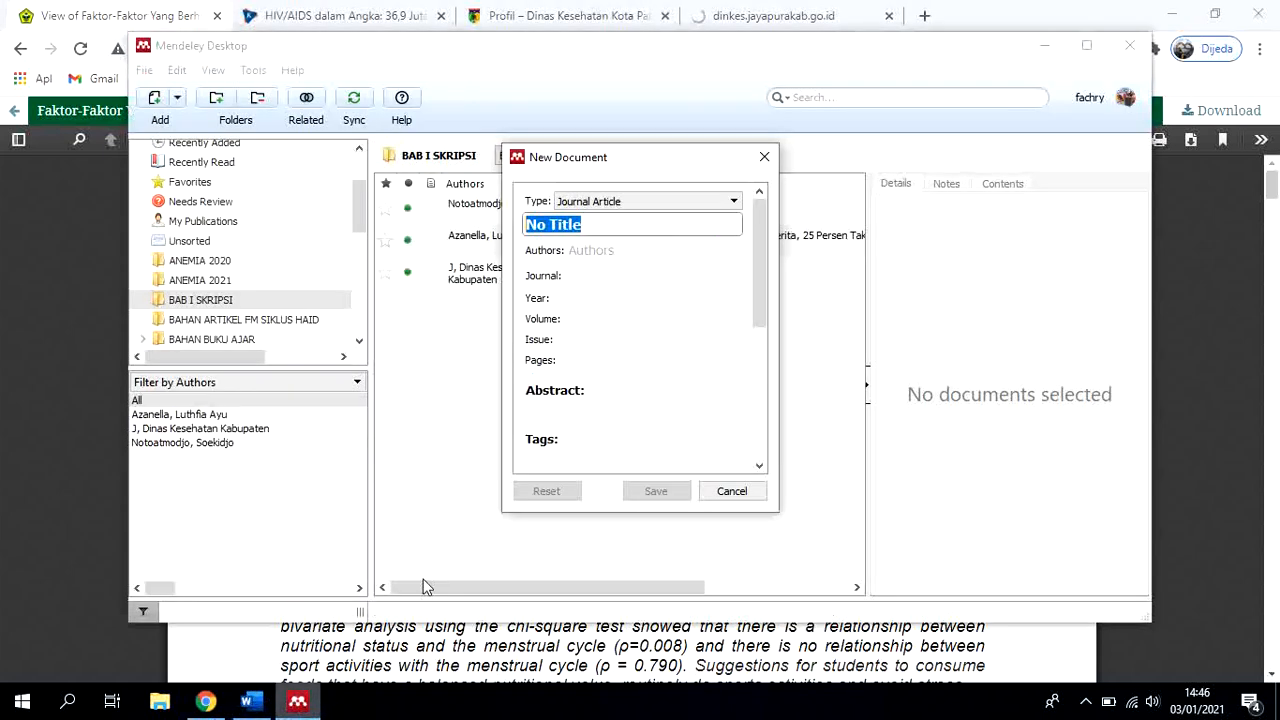
{"action": "type", "text": "FAKTOR-FAKTOR YANG BERHUBUNGAN DENGAN SIKLUS HAIDTIDAK TERATUR PADA MAHASISWI KEBIDANAN POLTEKKES KEMENKES JAYAPURA"}
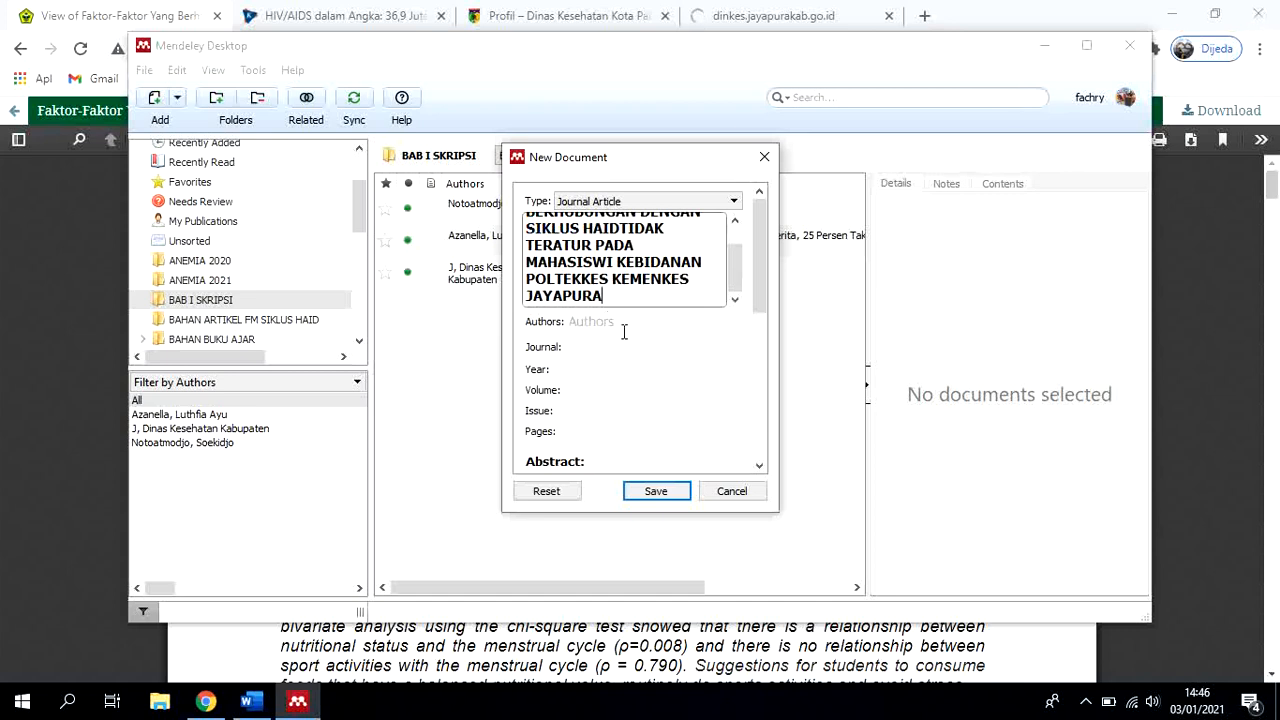
Enter the article's two authors, one per line, with last name before first name
{"action": "left_click", "coordinate": [623, 325]}
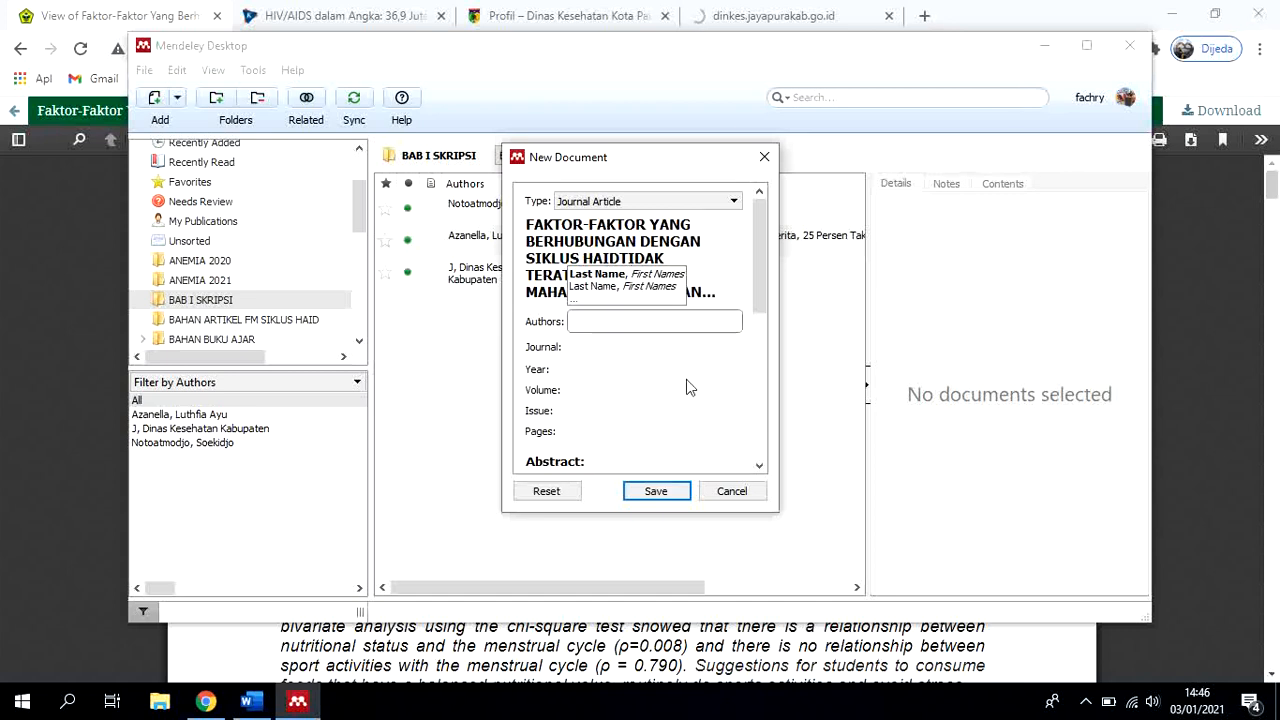
{"action": "type", "text": "Lestari, "}
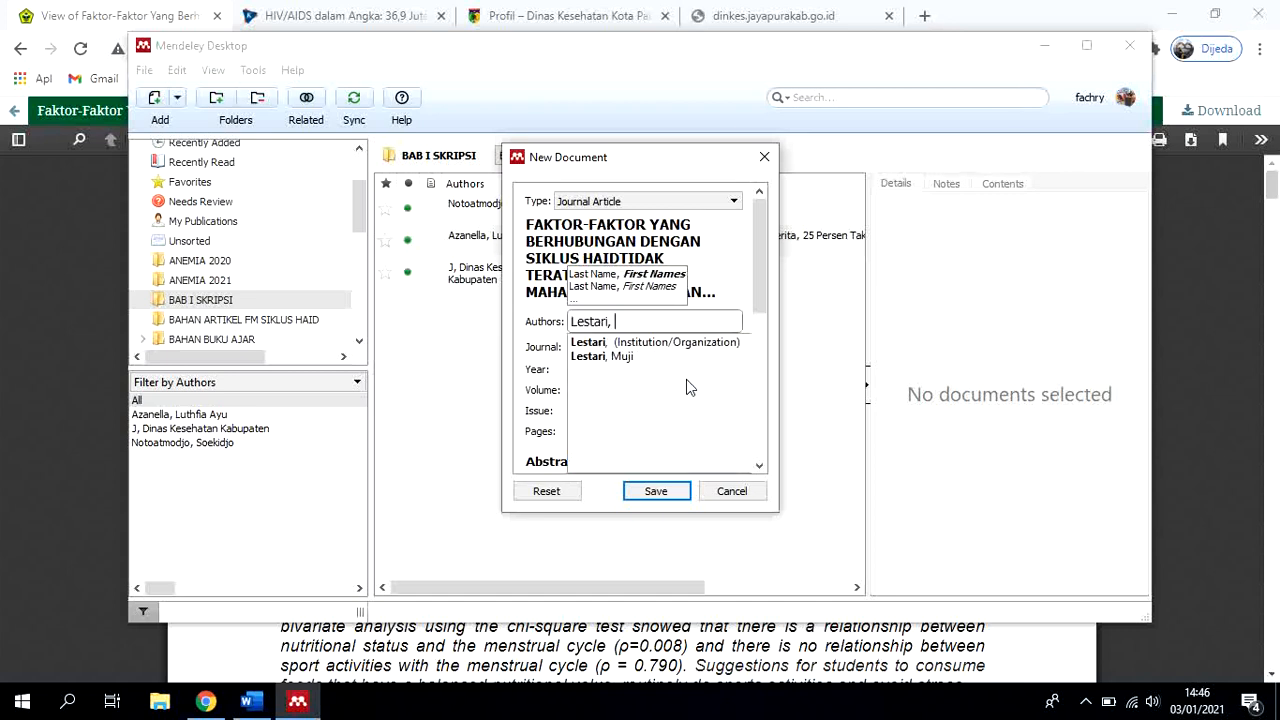
{"action": "type", "text": "Muji"}
{"action": "key", "text": "Return"}
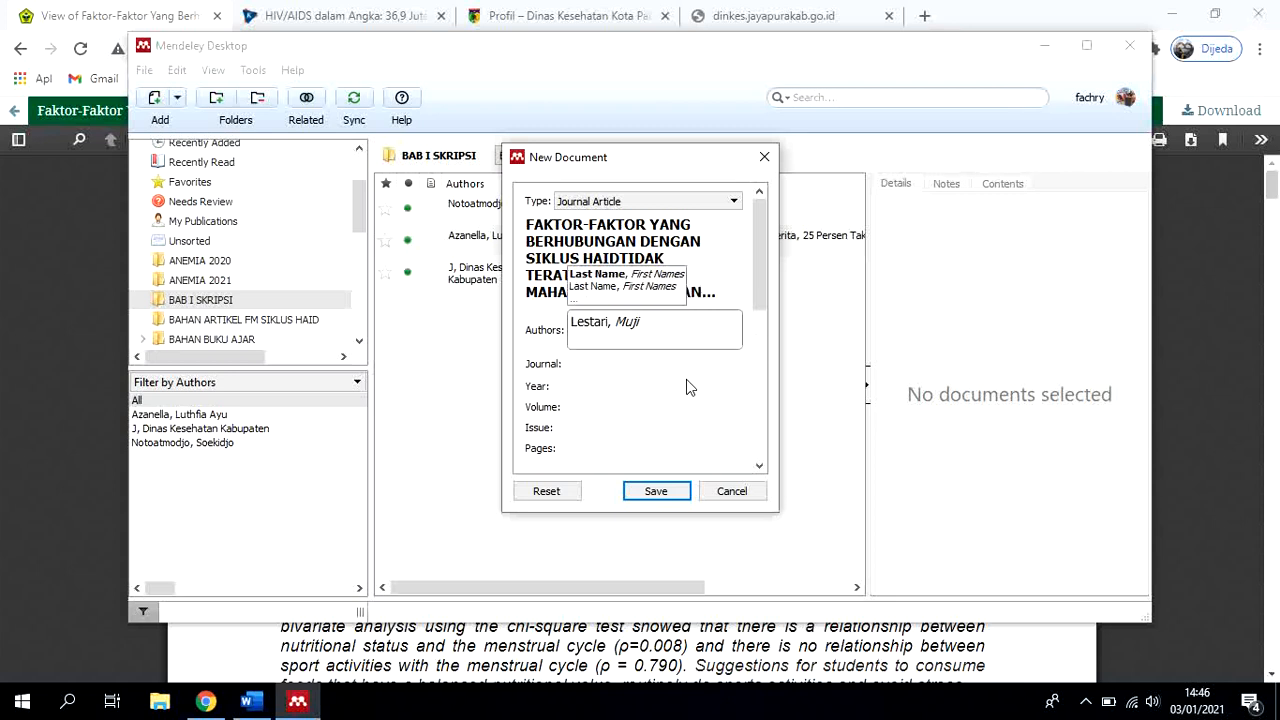
{"action": "type", "text": "Amal, fach"}
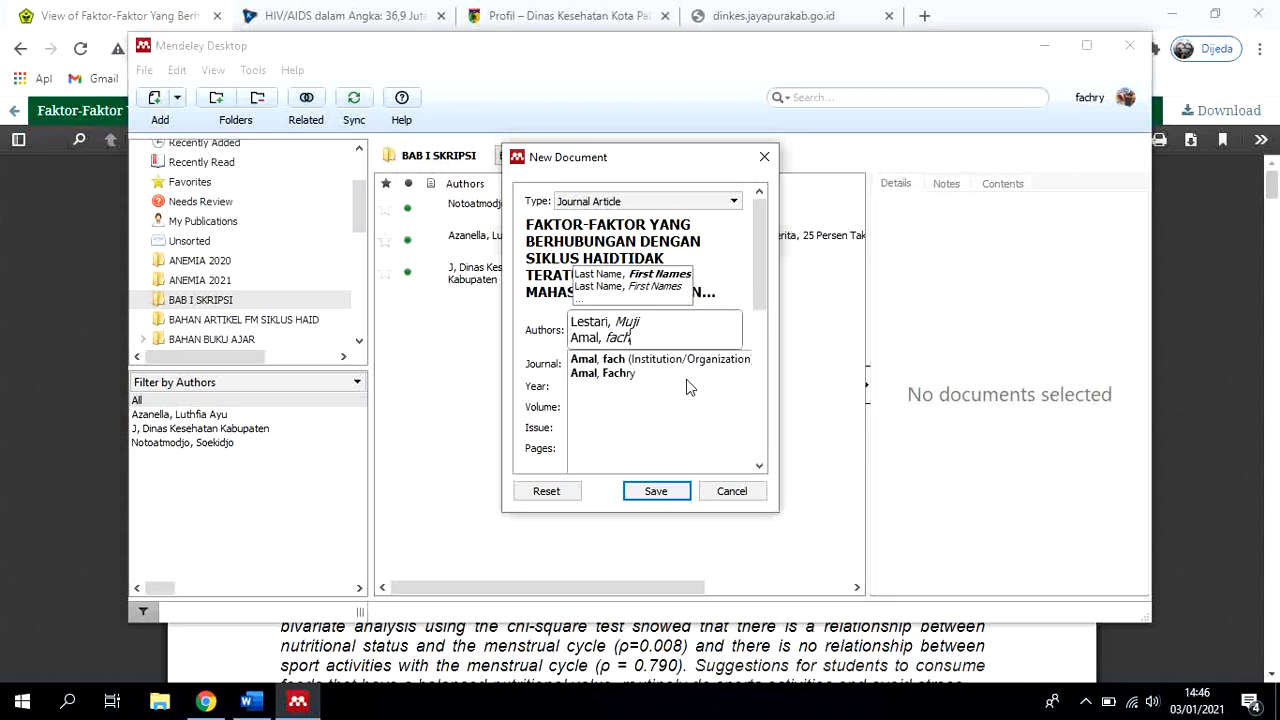
{"action": "type", "text": "ry"}
{"action": "left_click", "coordinate": [513, 382]}
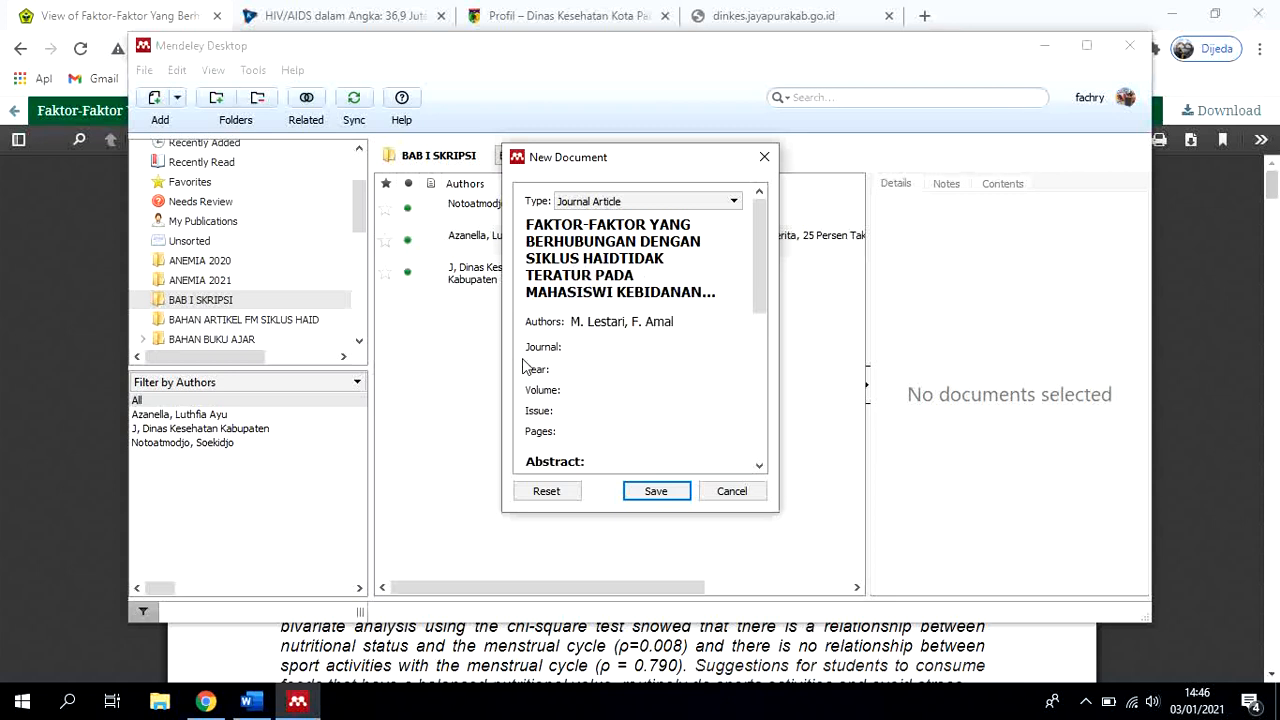
Fill in the journal name as "Jurnal Sehat Mandiri", copied from the article's page header in Chrome
{"action": "left_click", "coordinate": [585, 350]}
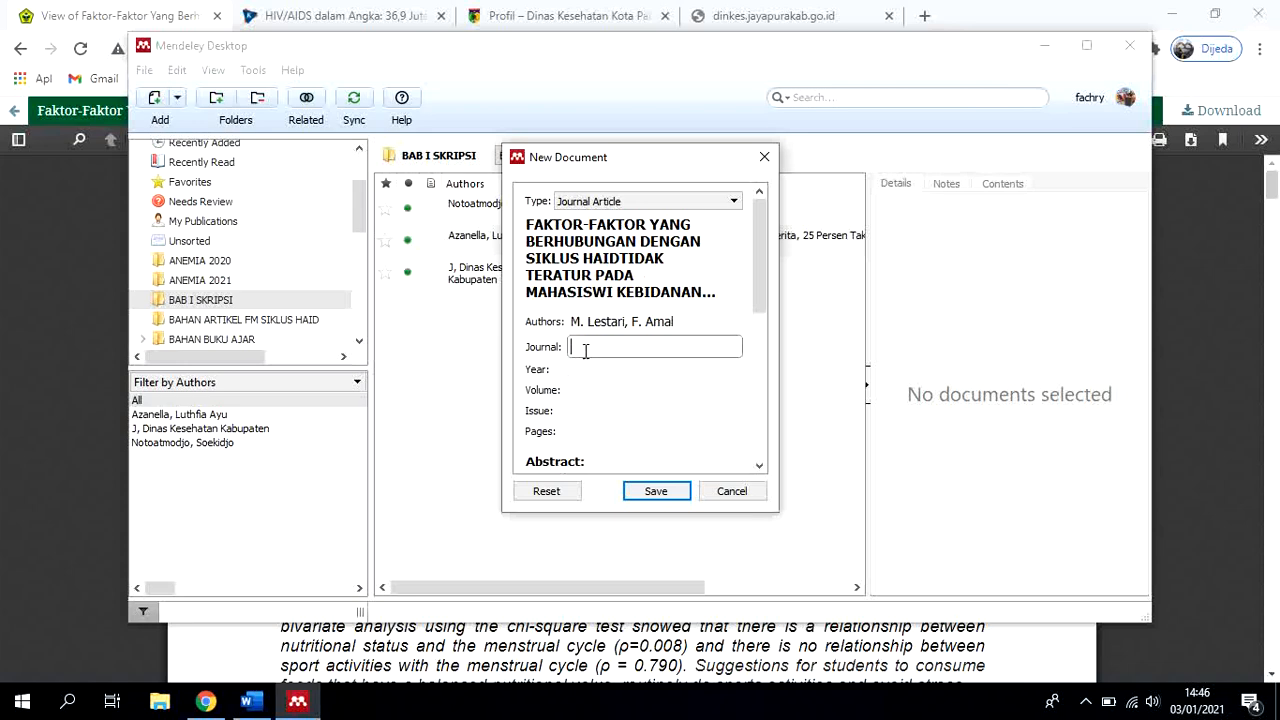
{"action": "left_click", "coordinate": [250, 705]}
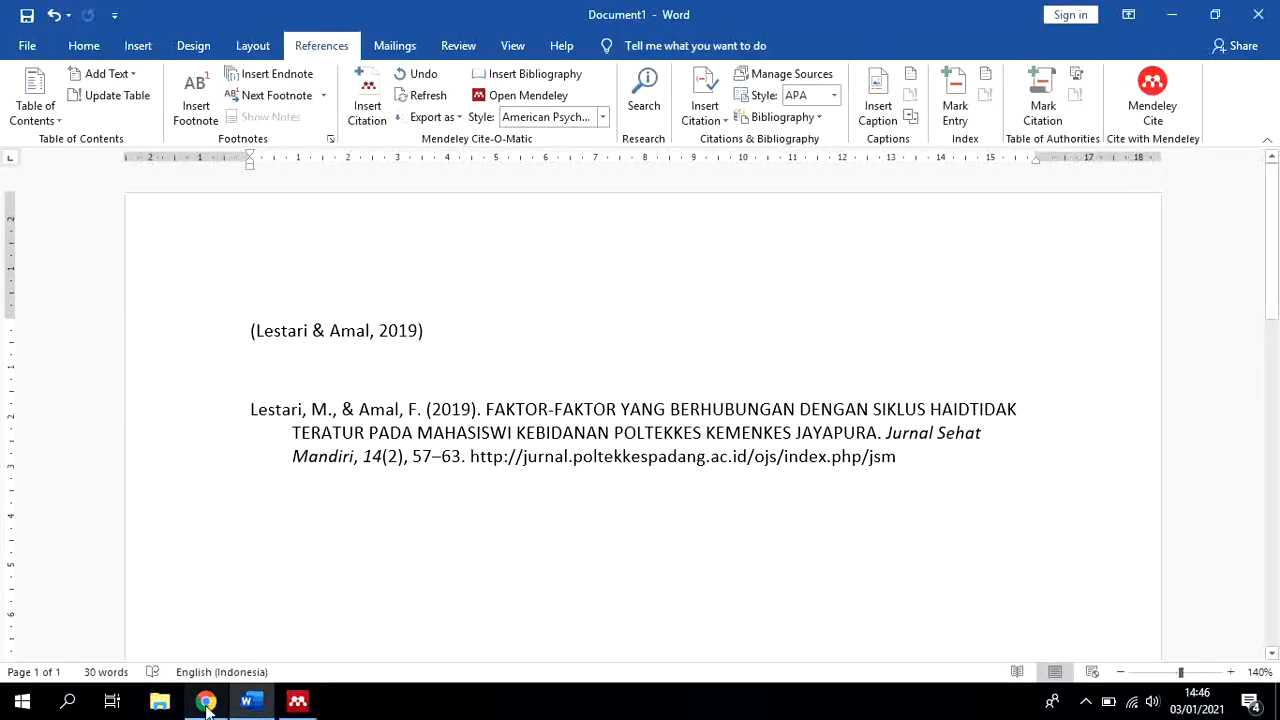
{"action": "left_click", "coordinate": [207, 703]}
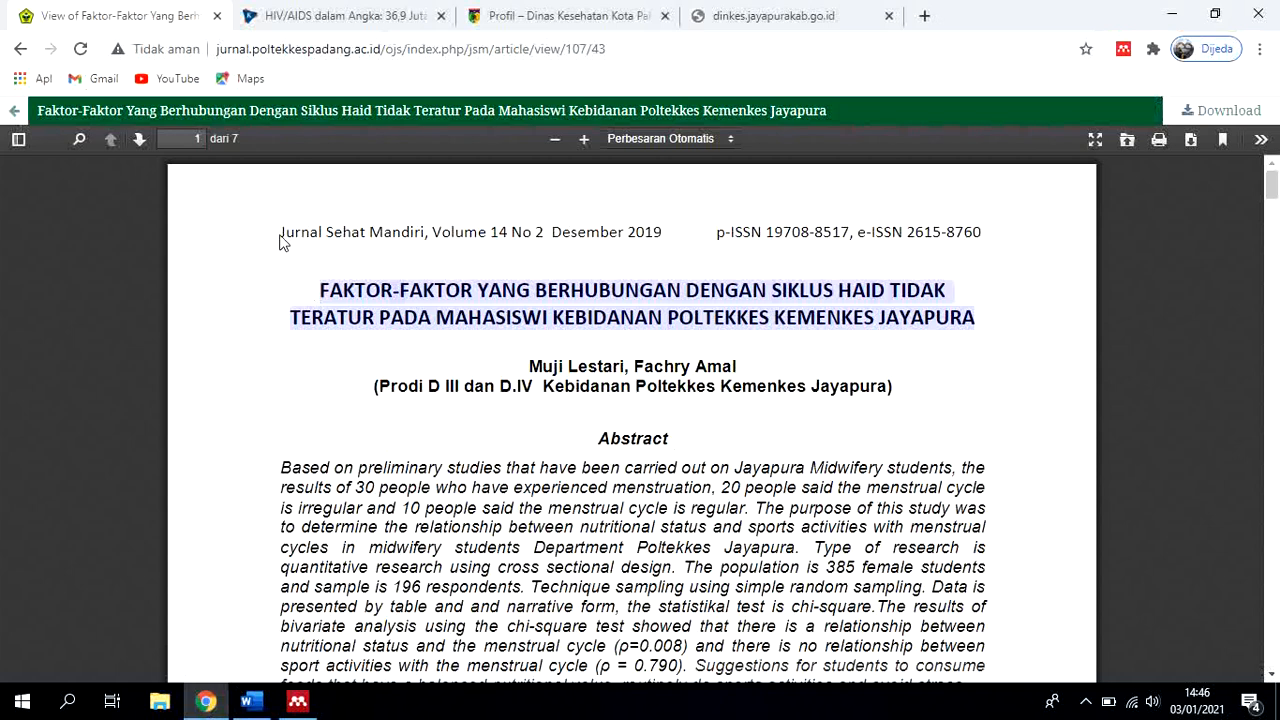
{"action": "left_click_drag", "start_coordinate": [280, 234], "coordinate": [428, 233]}
{"action": "key", "text": "ctrl+c"}
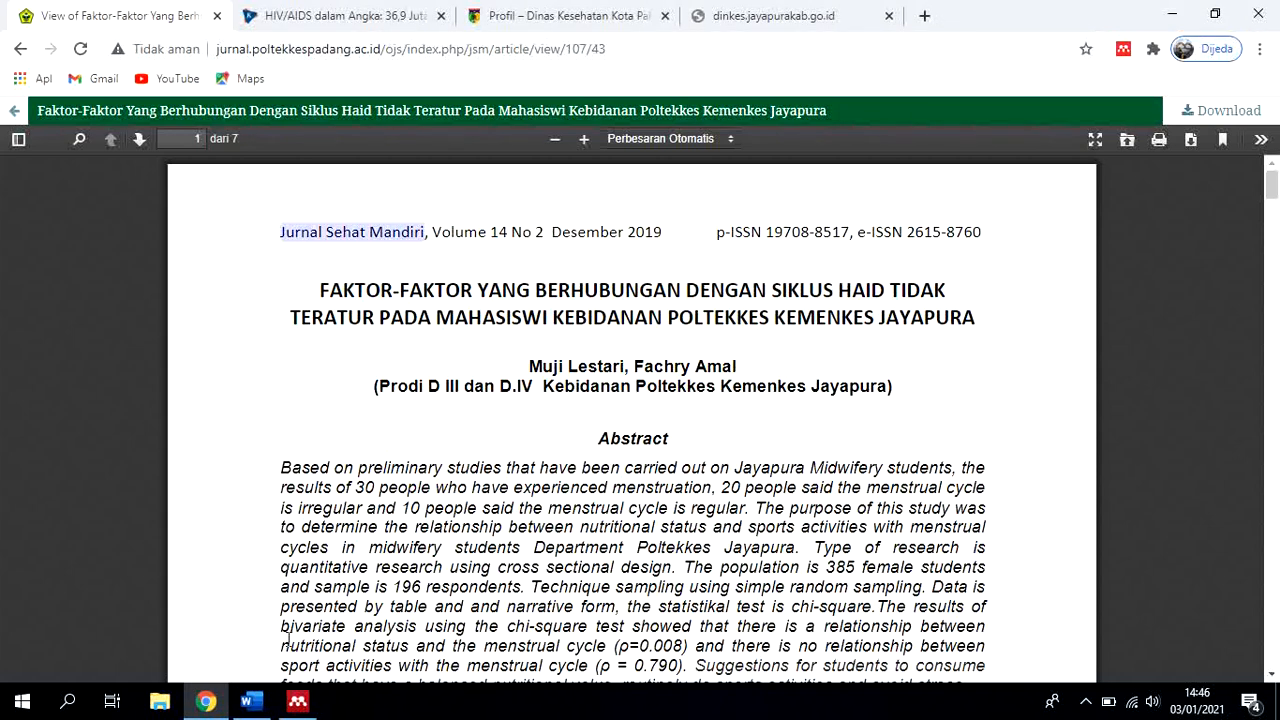
{"action": "left_click", "coordinate": [297, 701]}
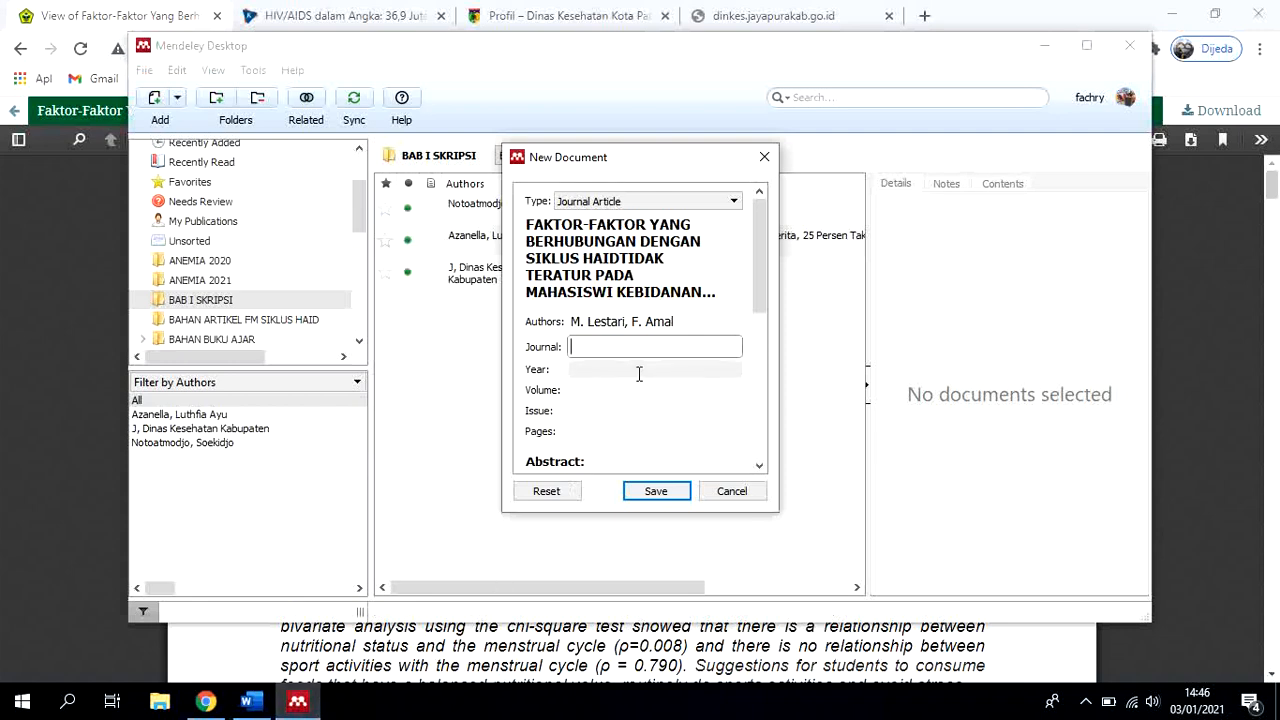
{"action": "key", "text": "ctrl+v"}
Set the entry's year to 2019 after checking the publication date in the article's header in Chrome
{"action": "left_click", "coordinate": [586, 370]}
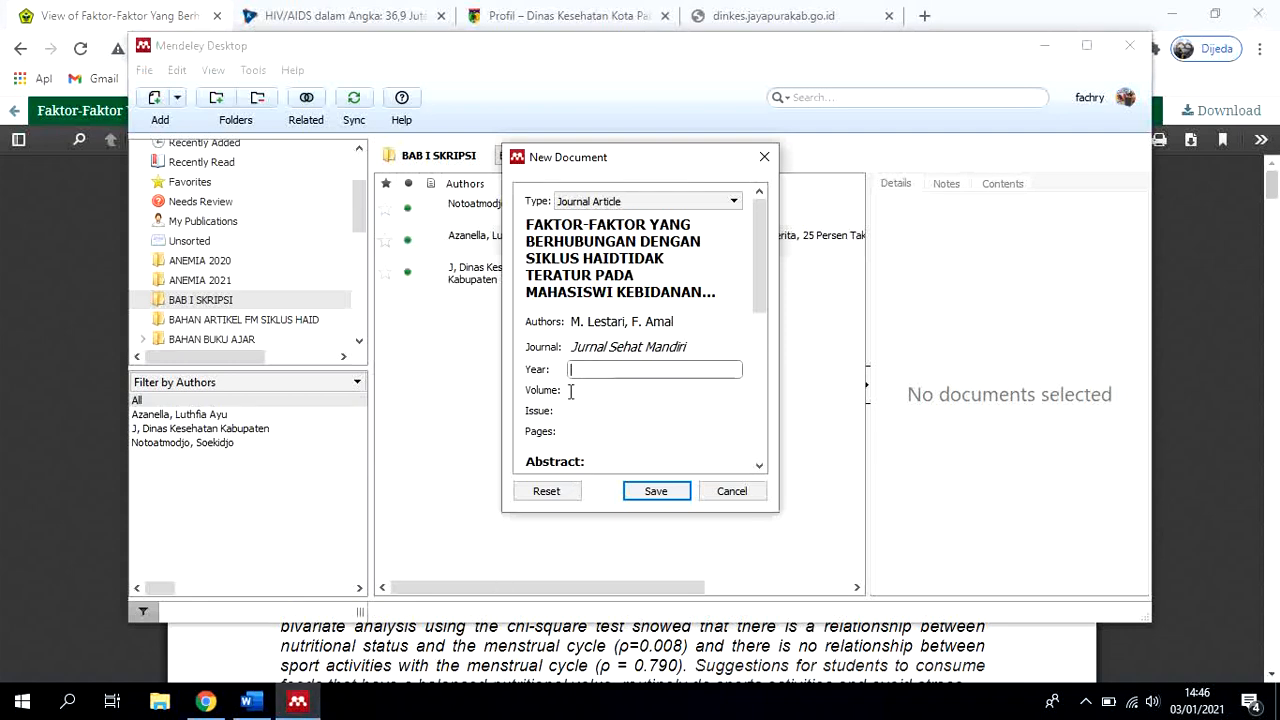
{"action": "left_click", "coordinate": [205, 701]}
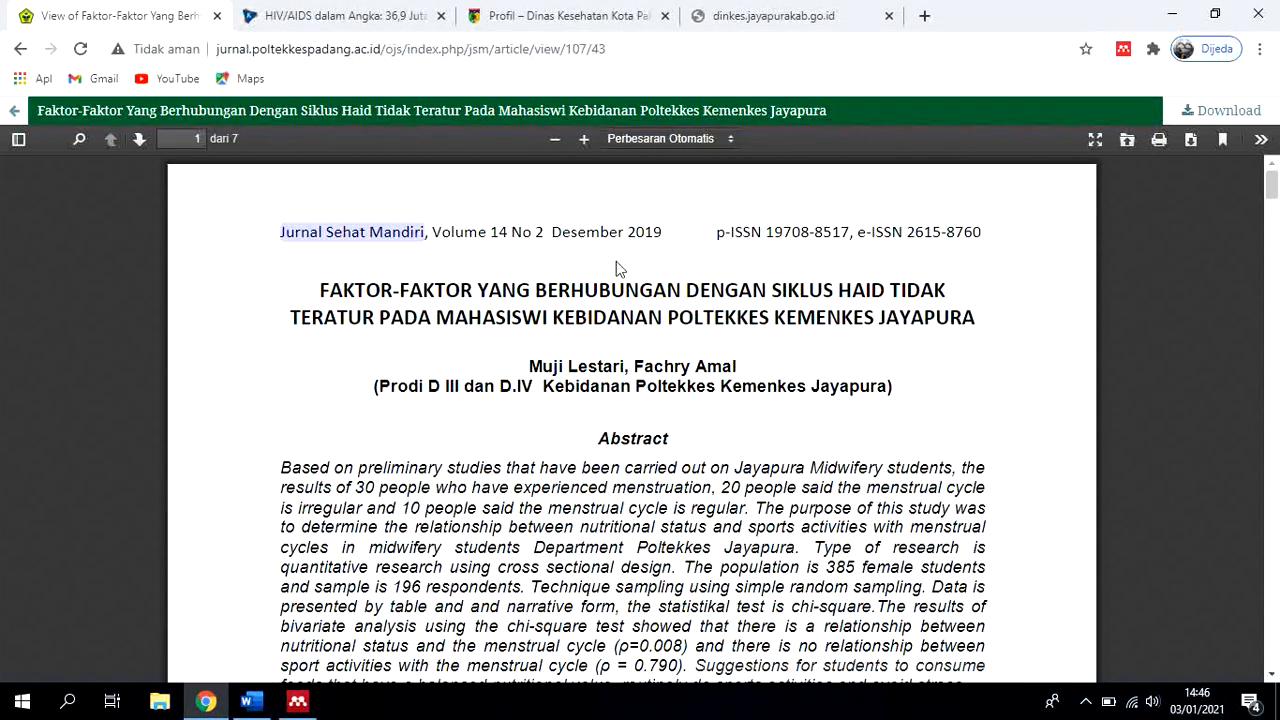
{"action": "left_click", "coordinate": [297, 701]}
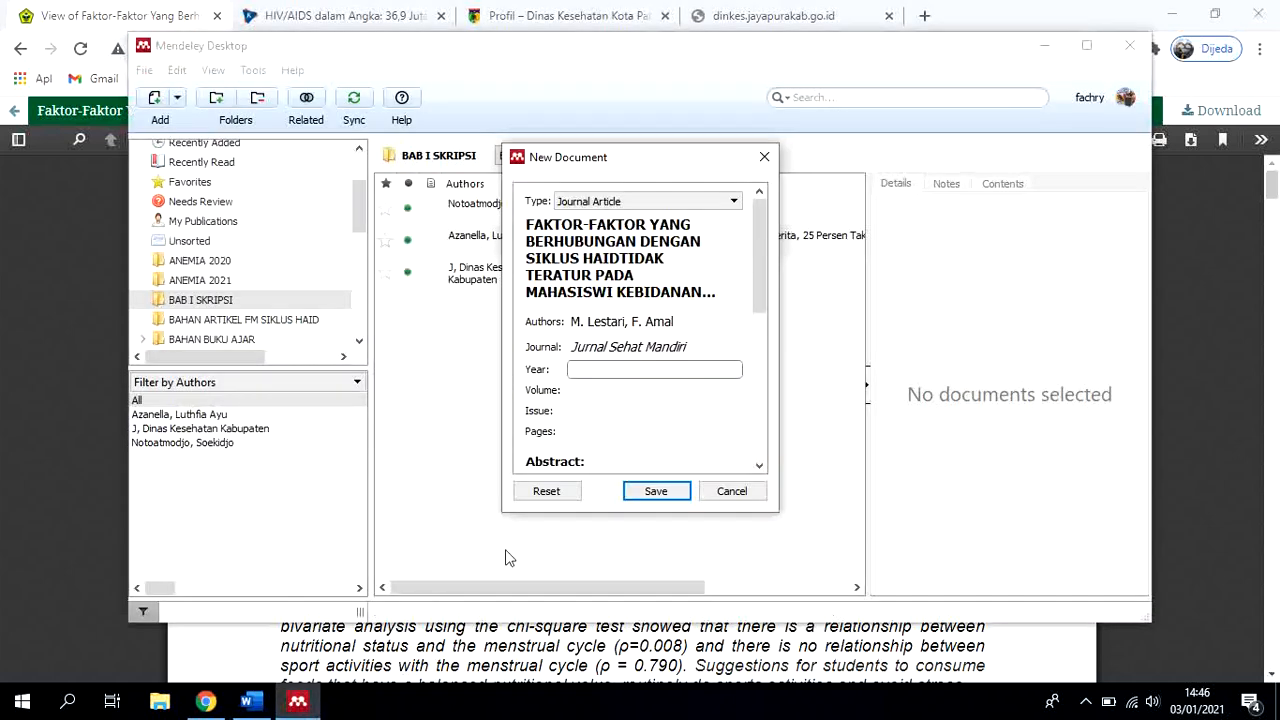
{"action": "type", "text": "2019"}
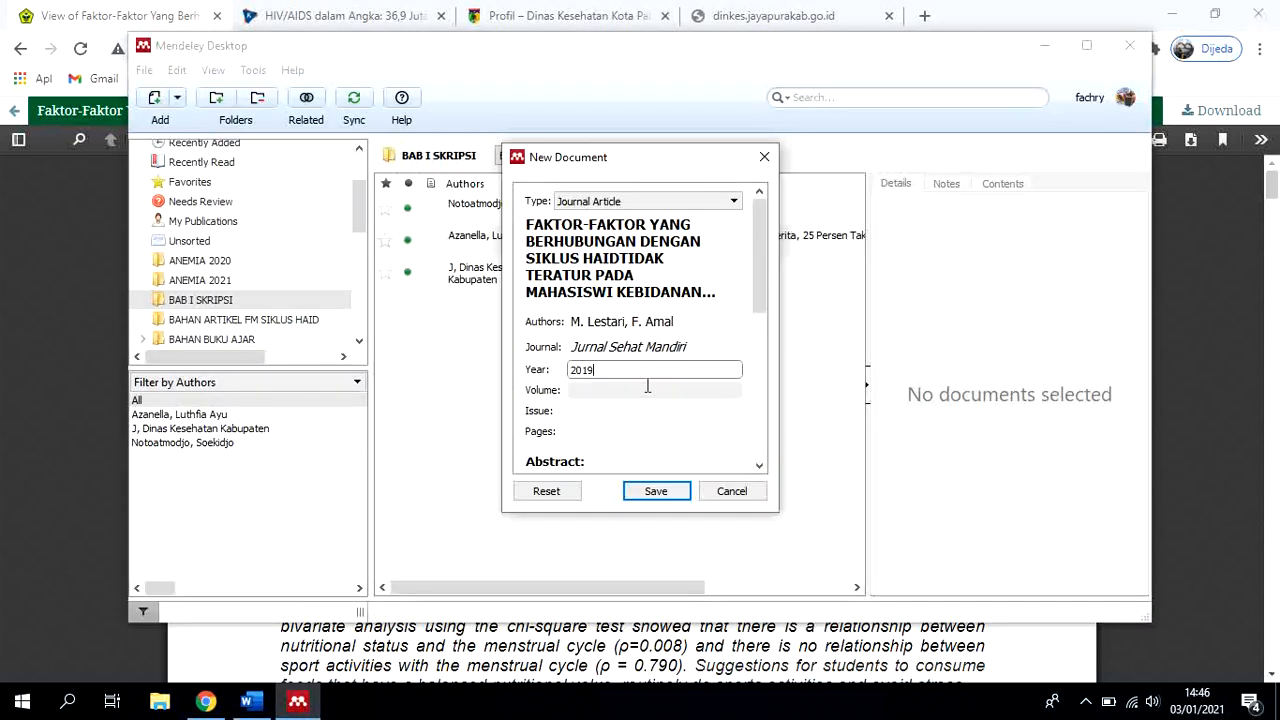
Set the entry's volume to 14, copied from the article's header in Chrome, its issue to 2 and its pages to 57-63
{"action": "left_click", "coordinate": [205, 701]}
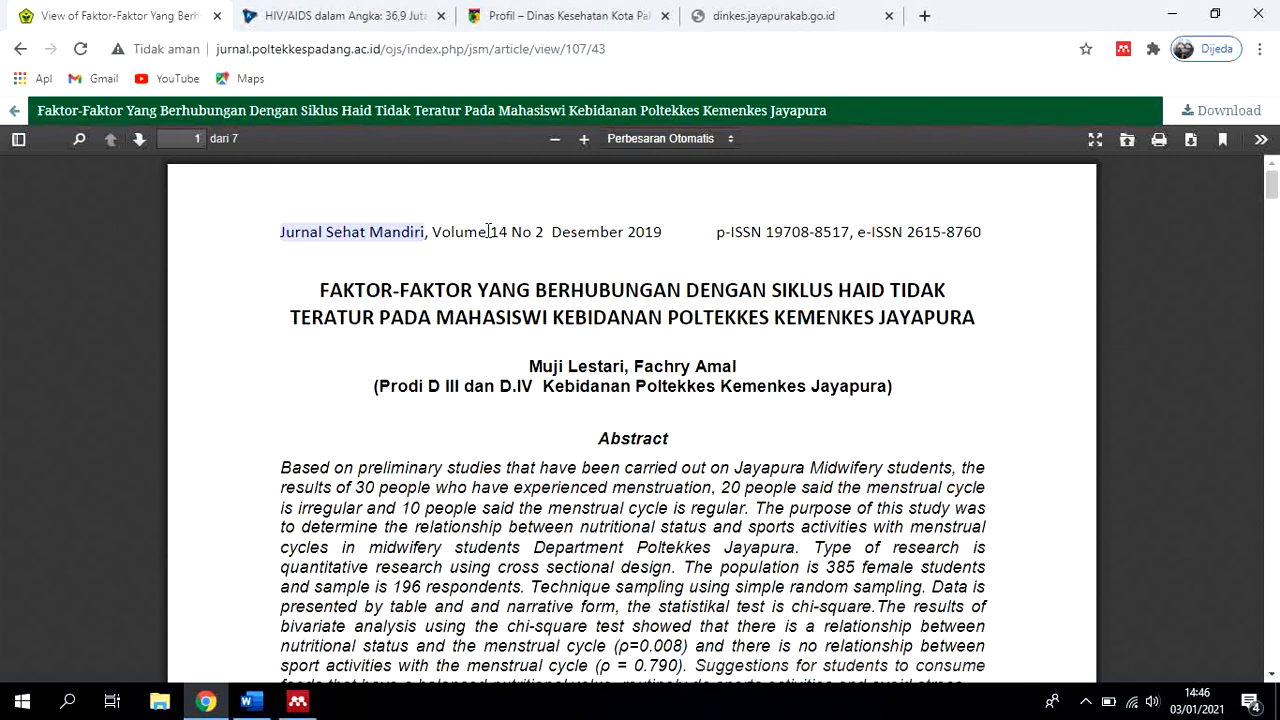
{"action": "double_click", "coordinate": [494, 232]}
{"action": "key", "text": "ctrl+c"}
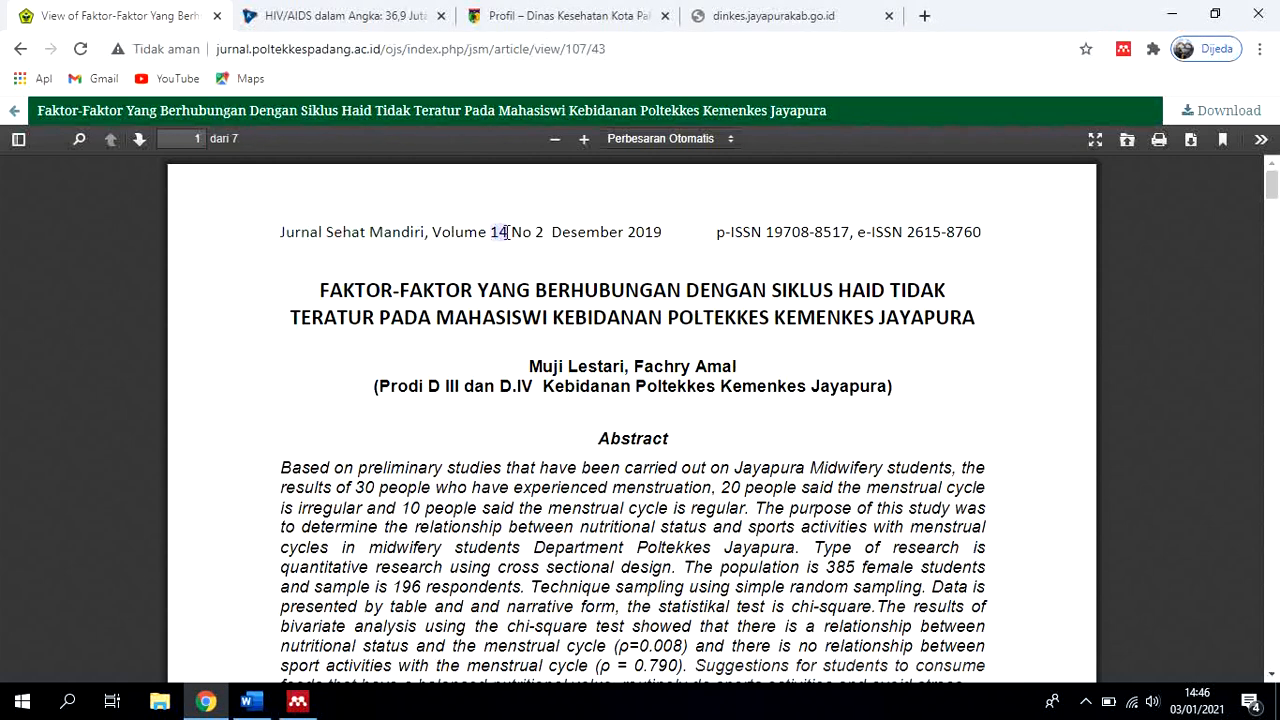
{"action": "left_click", "coordinate": [297, 701]}
{"action": "left_click", "coordinate": [640, 390]}
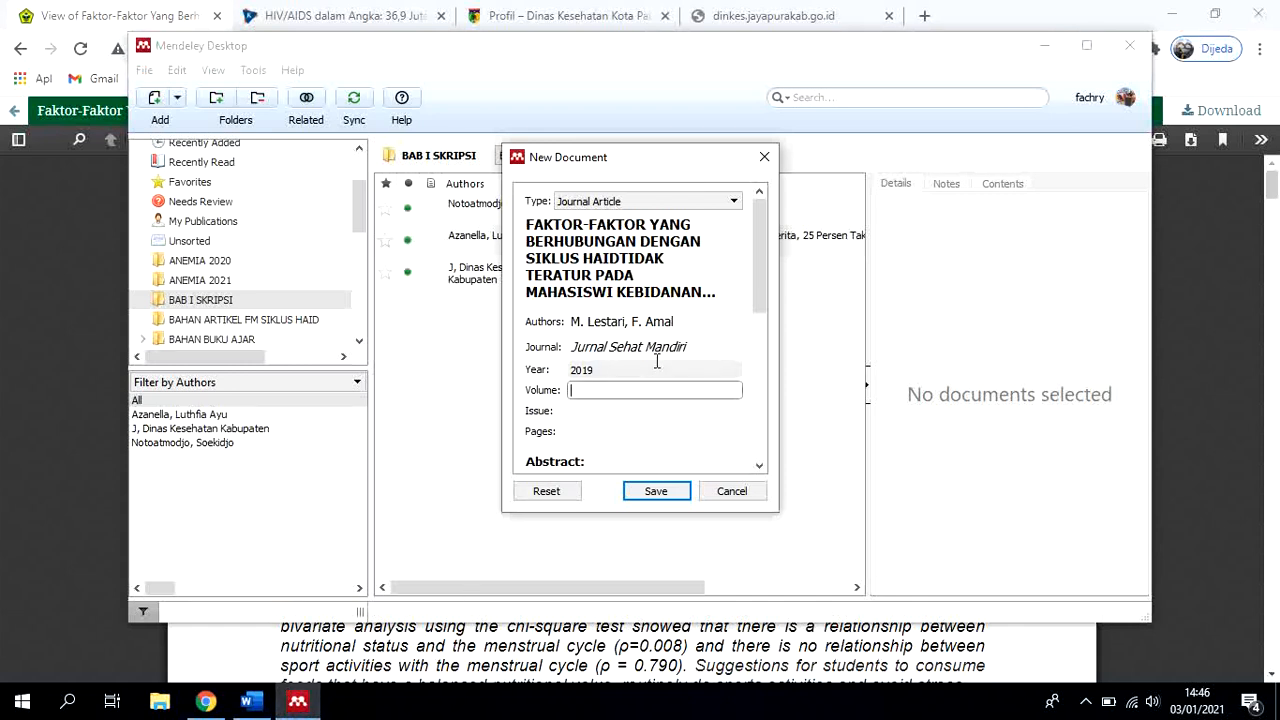
{"action": "key", "text": "ctrl+v"}
{"action": "left_click", "coordinate": [613, 410]}
{"action": "type", "text": "2"}
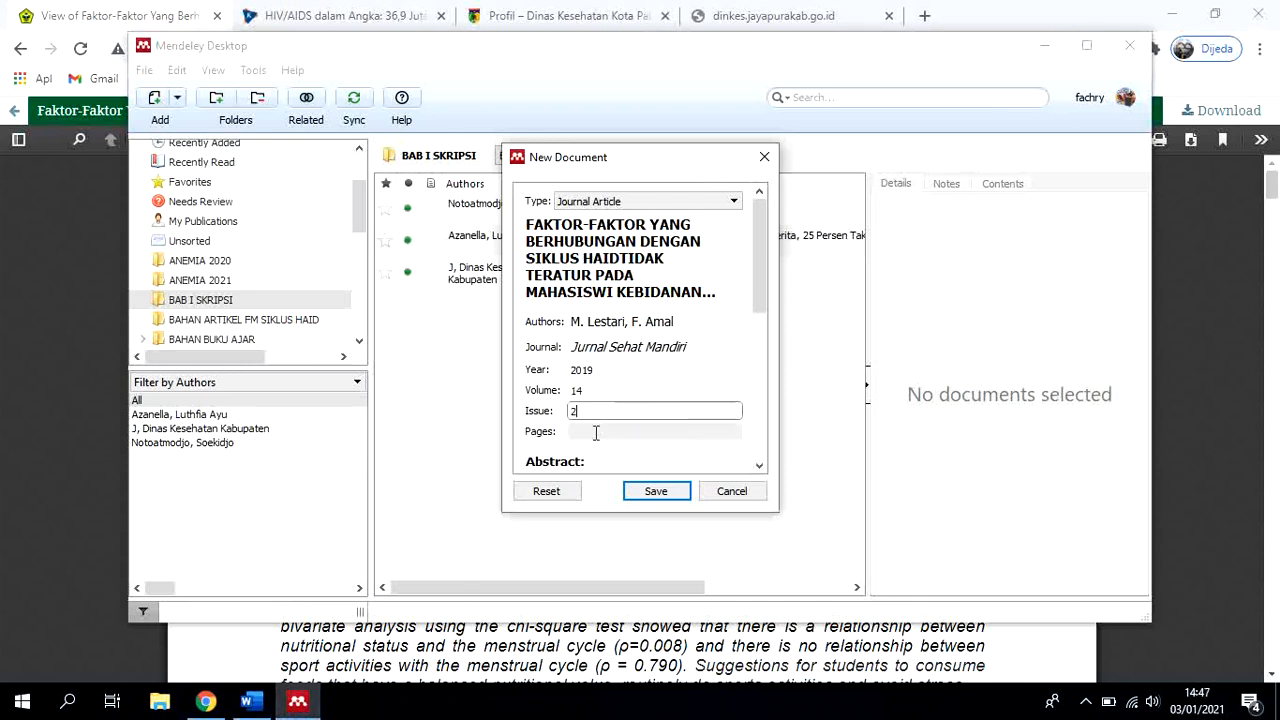
{"action": "left_click", "coordinate": [608, 431]}
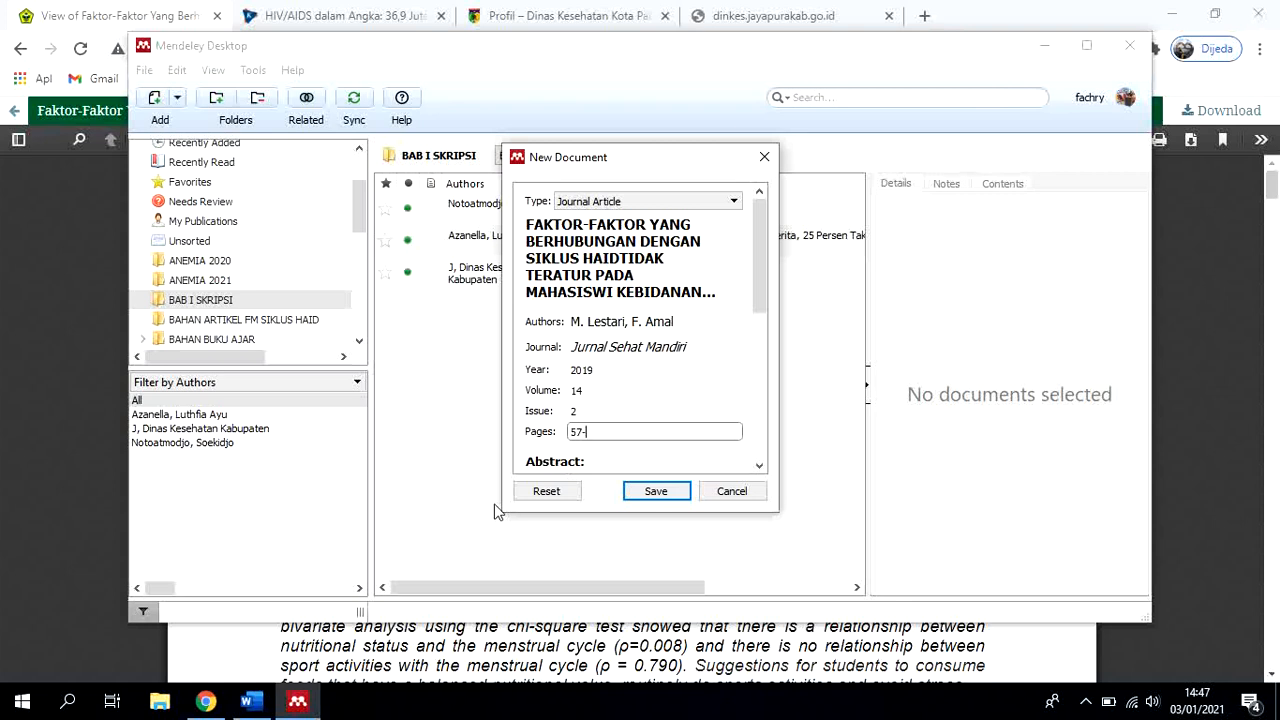
{"action": "scroll", "coordinate": [685, 382], "scroll_direction": "down", "scroll_amount": 3}
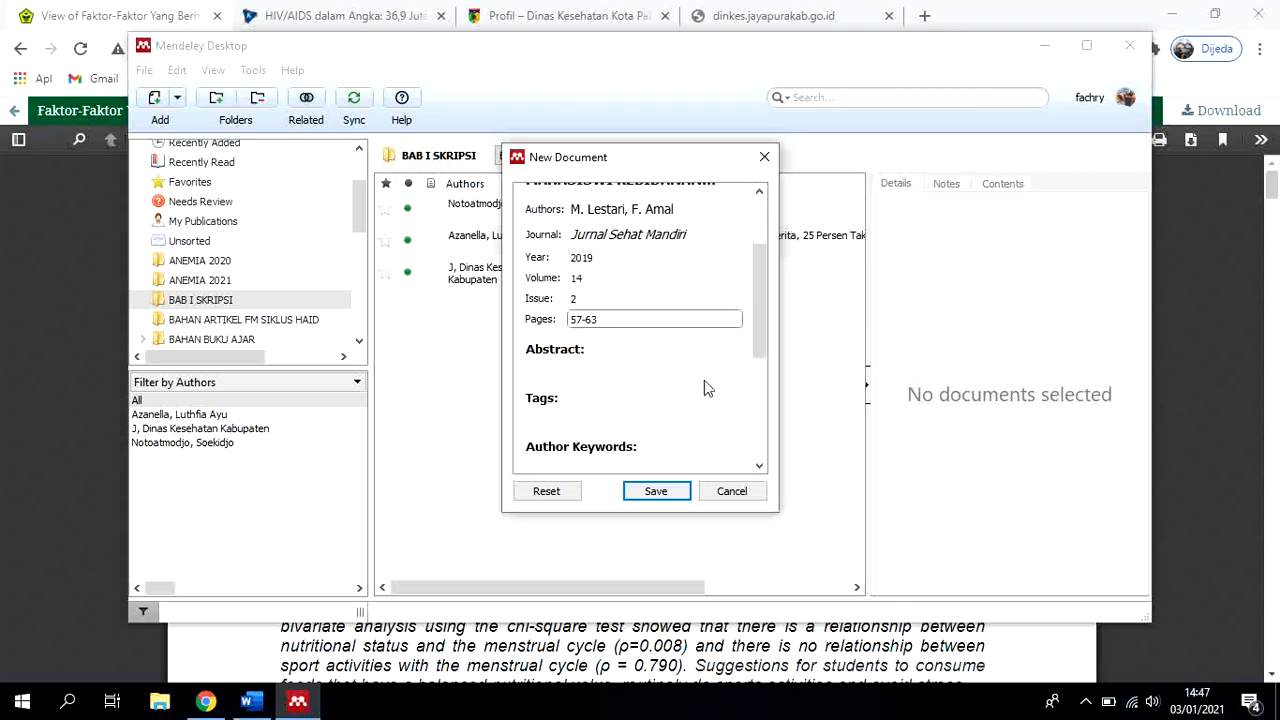
{"action": "scroll", "coordinate": [704, 388], "scroll_direction": "down", "scroll_amount": 1}
{"action": "left_click", "coordinate": [600, 404]}
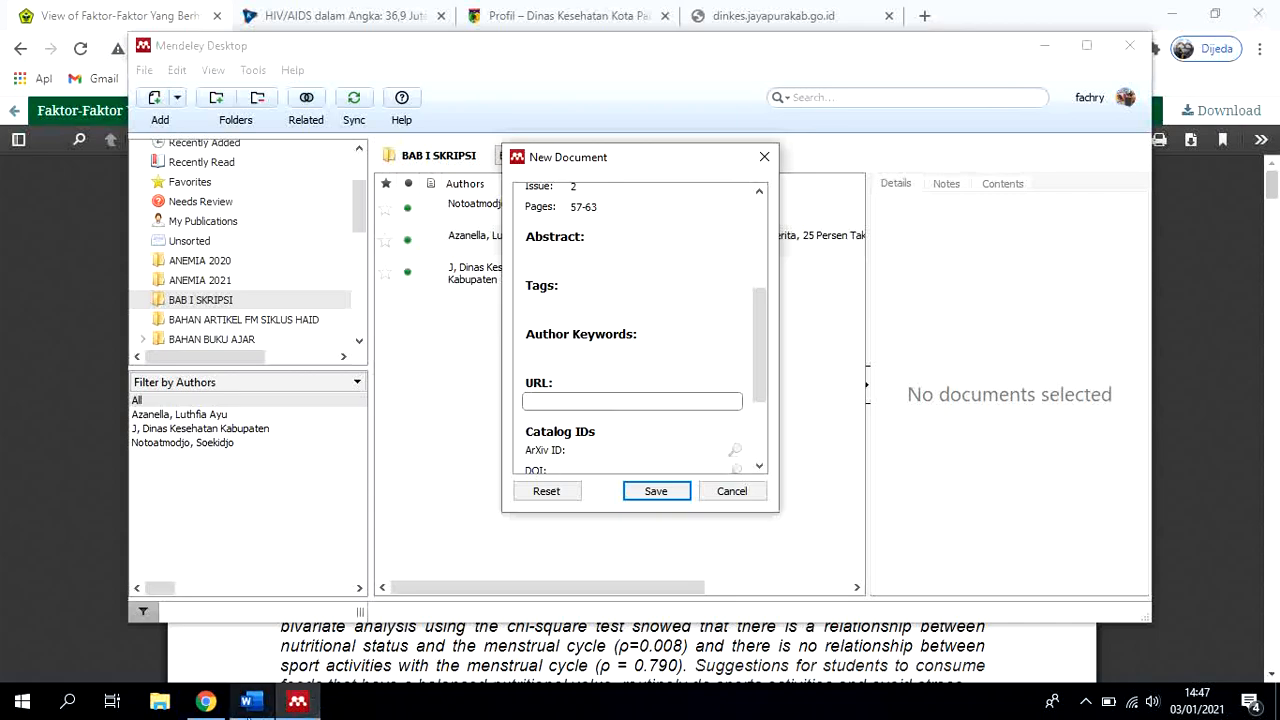
{"action": "left_click", "coordinate": [222, 705]}
{"action": "scroll", "coordinate": [847, 391], "scroll_direction": "down", "scroll_amount": 5}
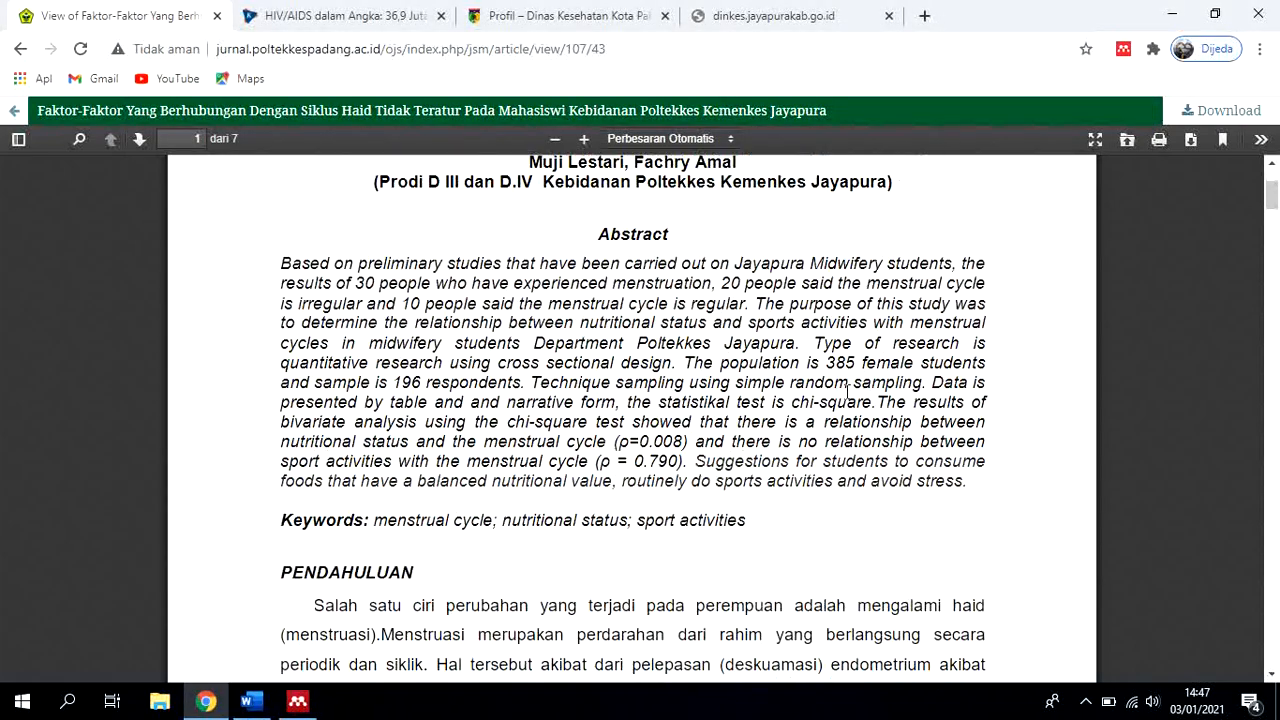
{"action": "scroll", "coordinate": [847, 391], "scroll_direction": "down", "scroll_amount": 5}
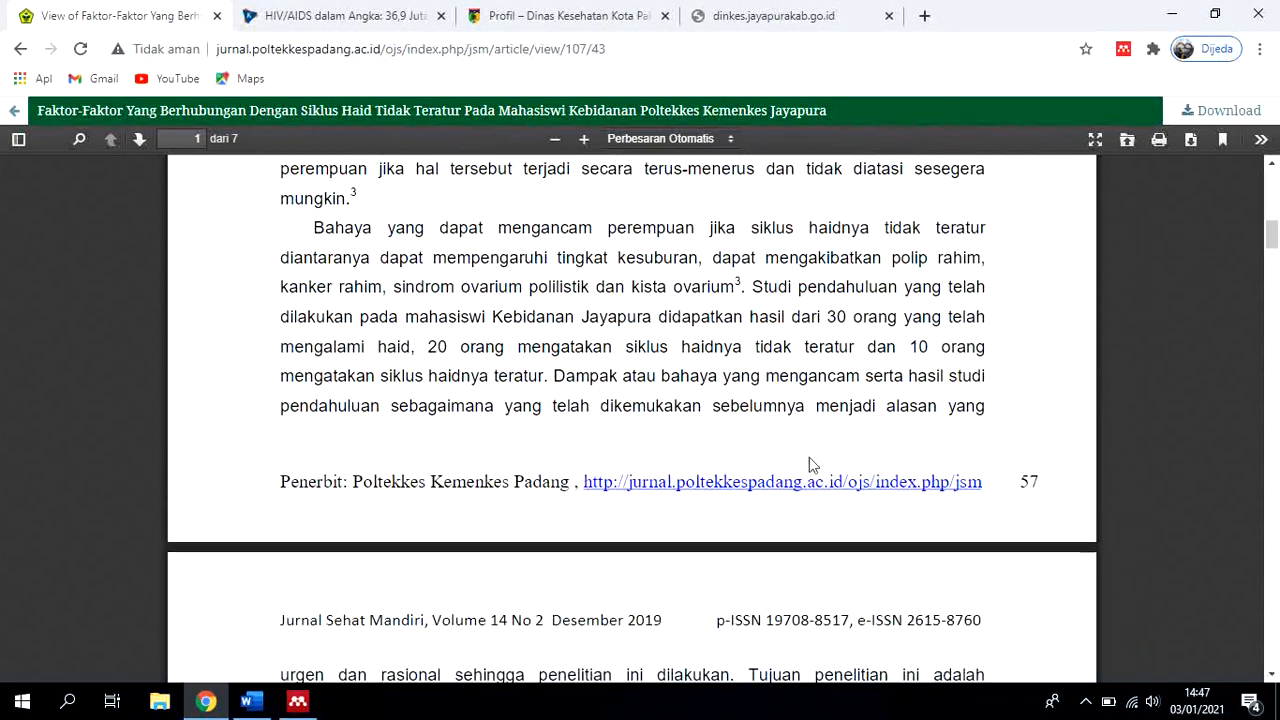
{"action": "right_click", "coordinate": [786, 483]}
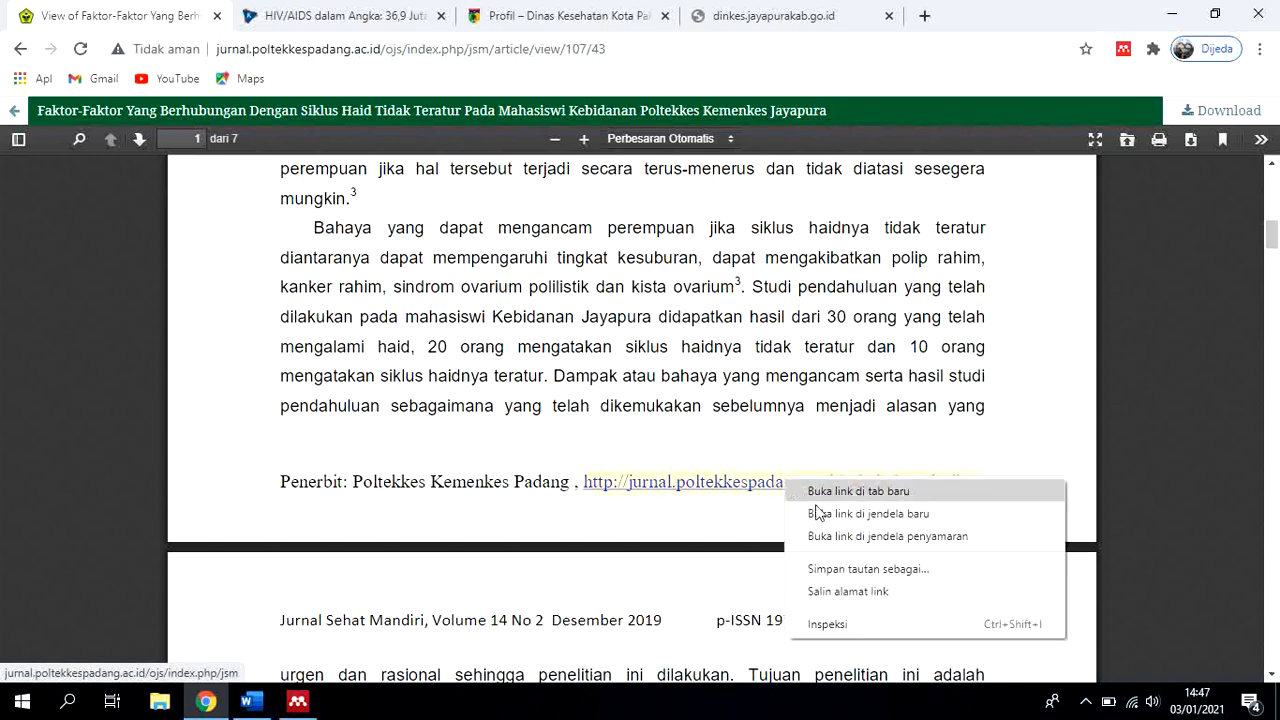
{"action": "left_click", "coordinate": [845, 591]}
{"action": "left_click", "coordinate": [297, 701]}
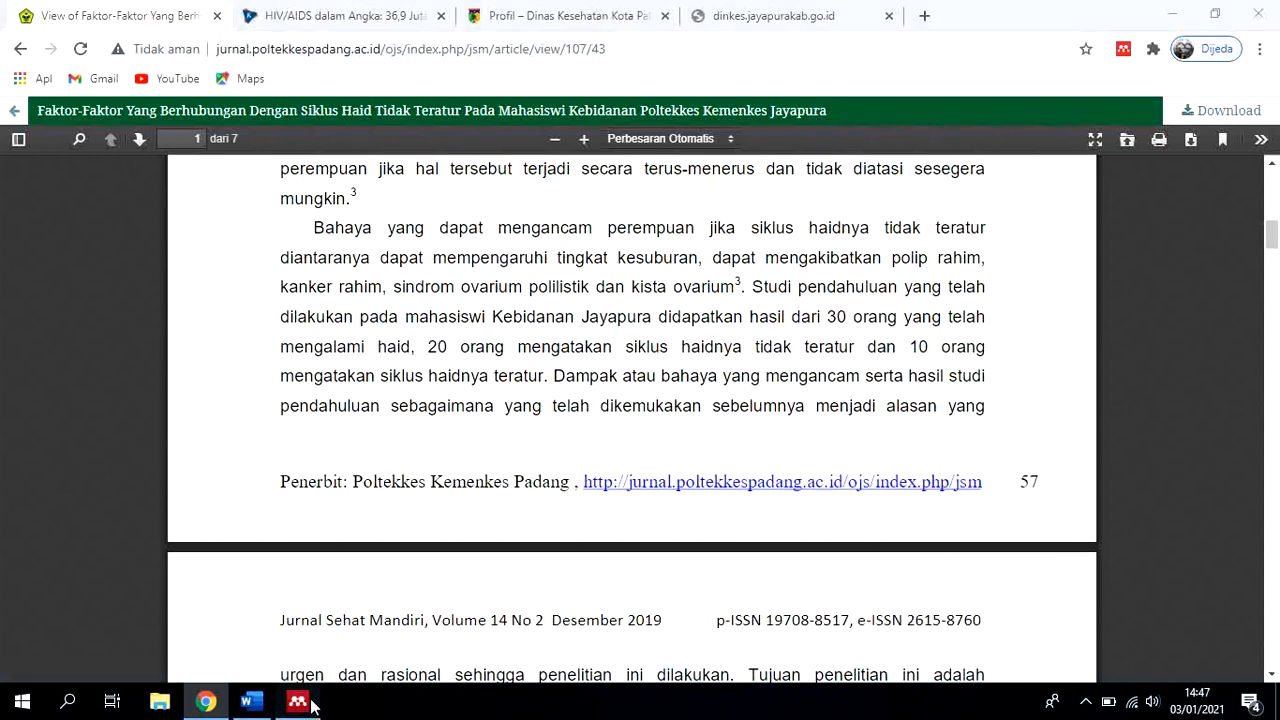
{"action": "key", "text": "ctrl+v"}
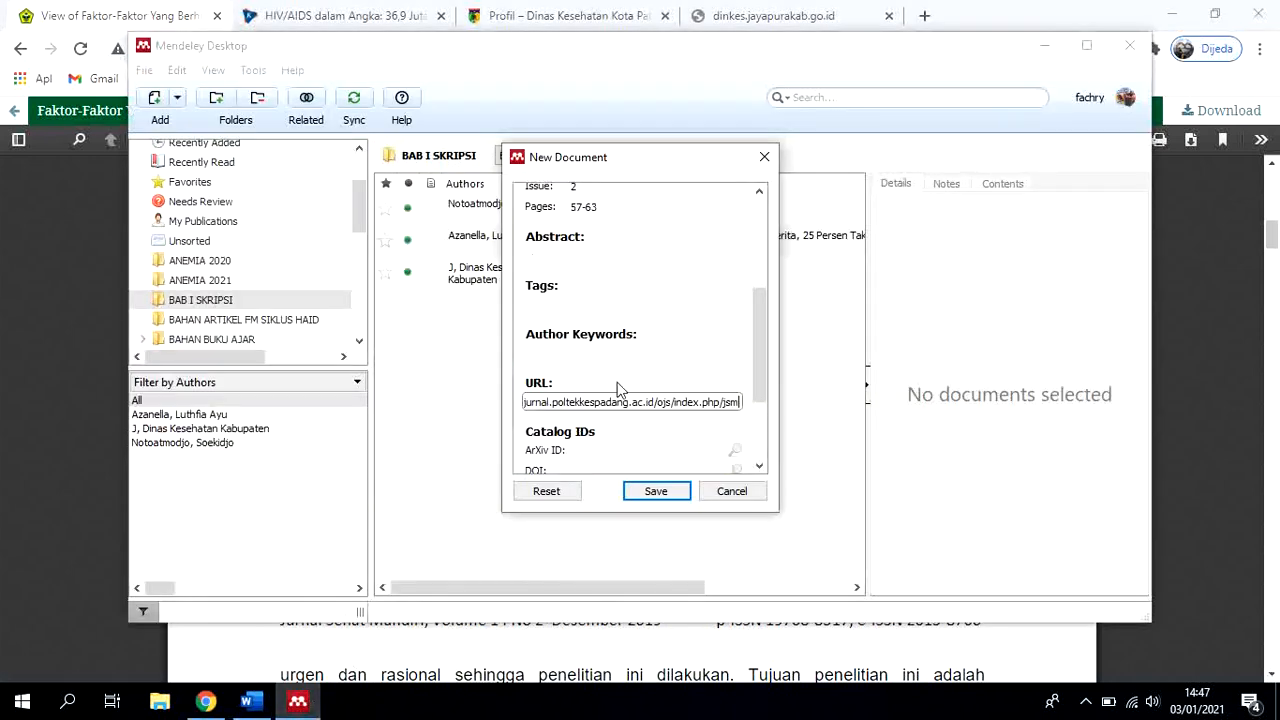
{"action": "scroll", "coordinate": [754, 373], "scroll_direction": "down", "scroll_amount": 5}
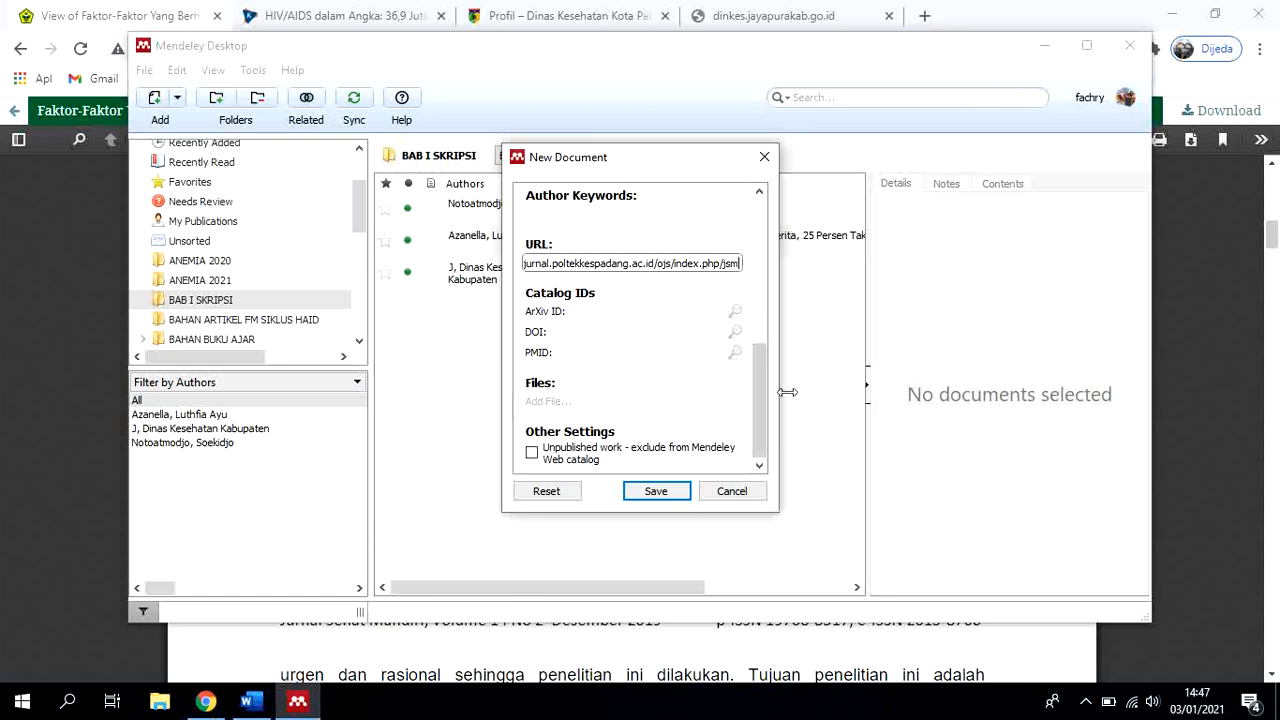
{"action": "left_click", "coordinate": [678, 492]}
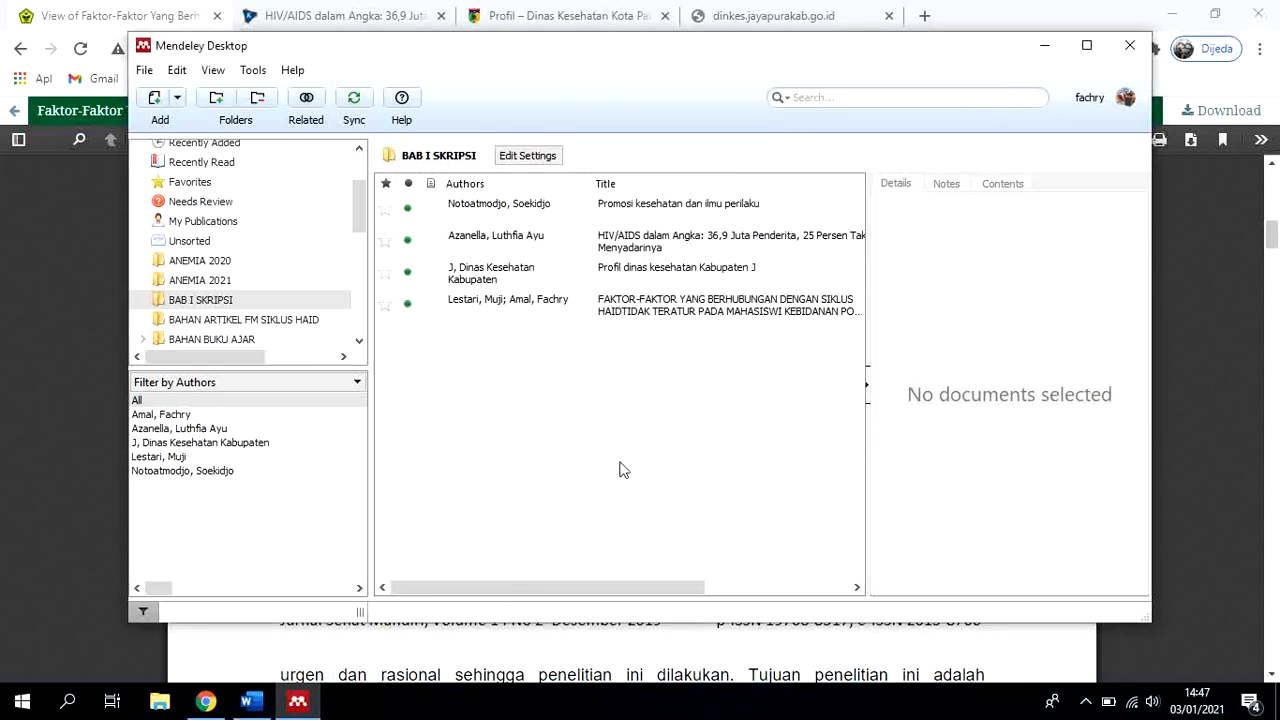
Review the details of the book, web page, report and journal article entries in the BAB I SKRIPSI folder, one after another
{"action": "left_click_drag", "start_coordinate": [648, 588], "coordinate": [584, 571]}
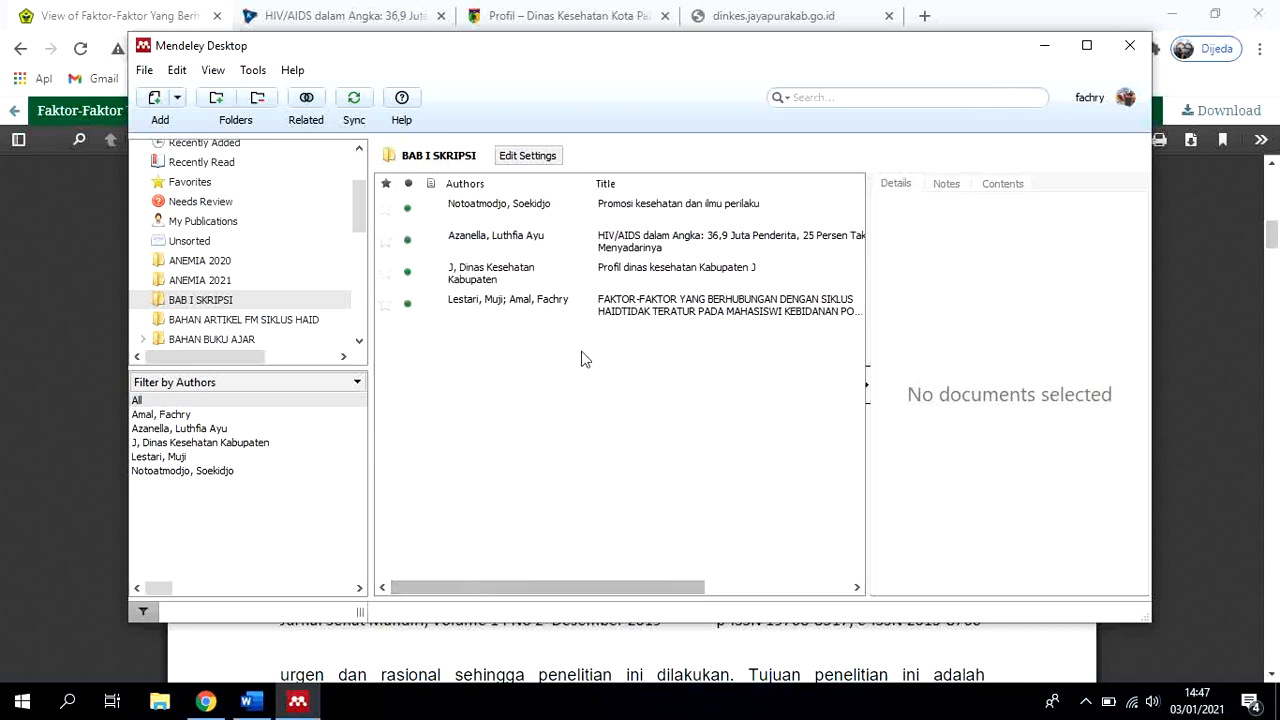
{"action": "left_click", "coordinate": [533, 216]}
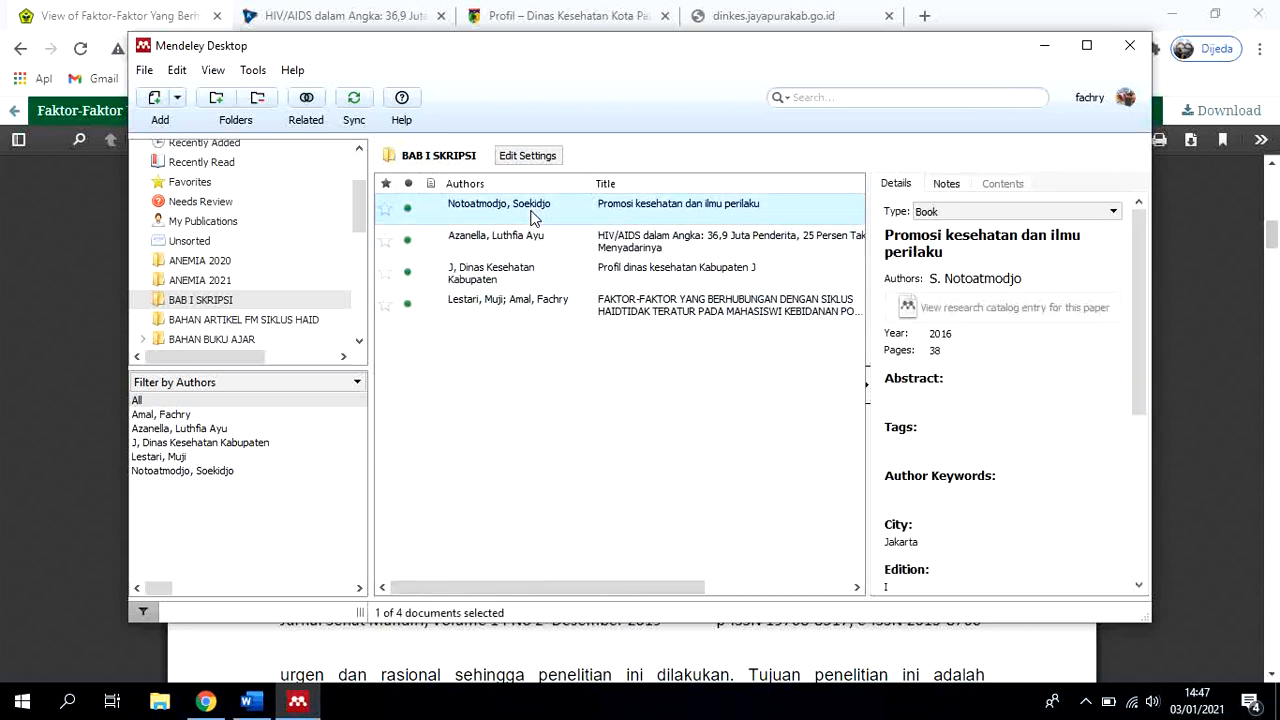
{"action": "left_click", "coordinate": [533, 242]}
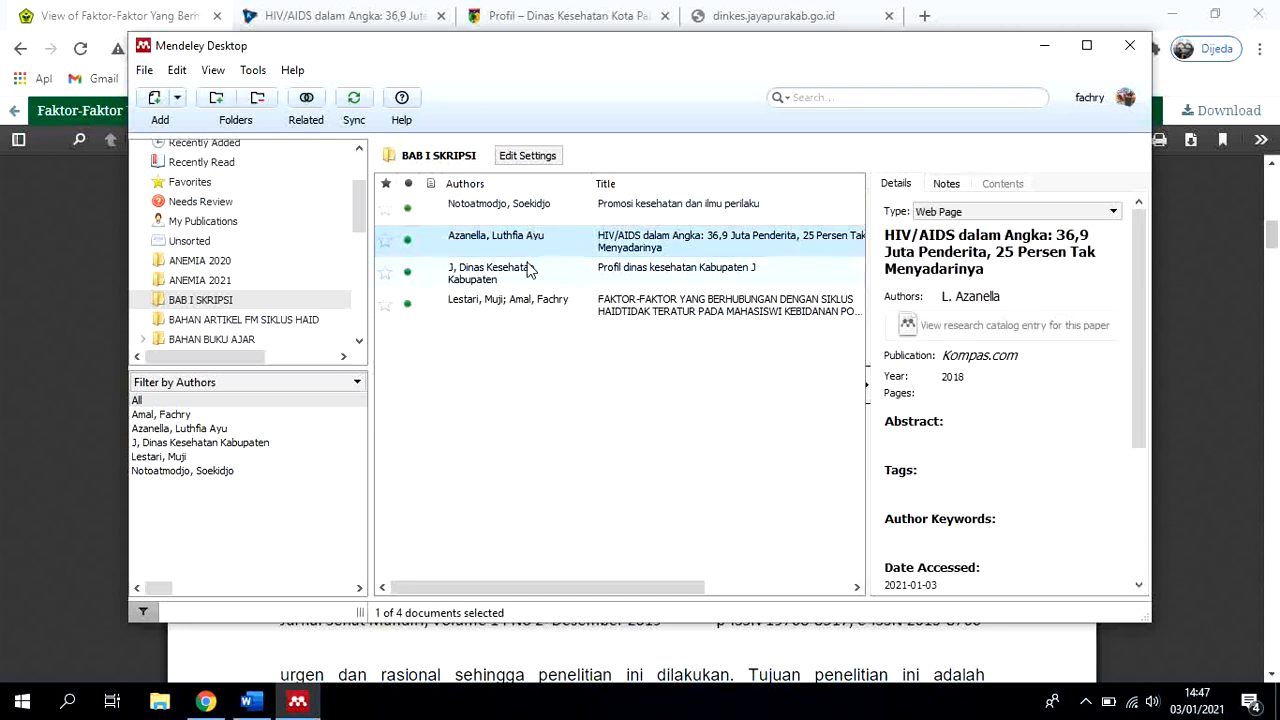
{"action": "left_click", "coordinate": [528, 270]}
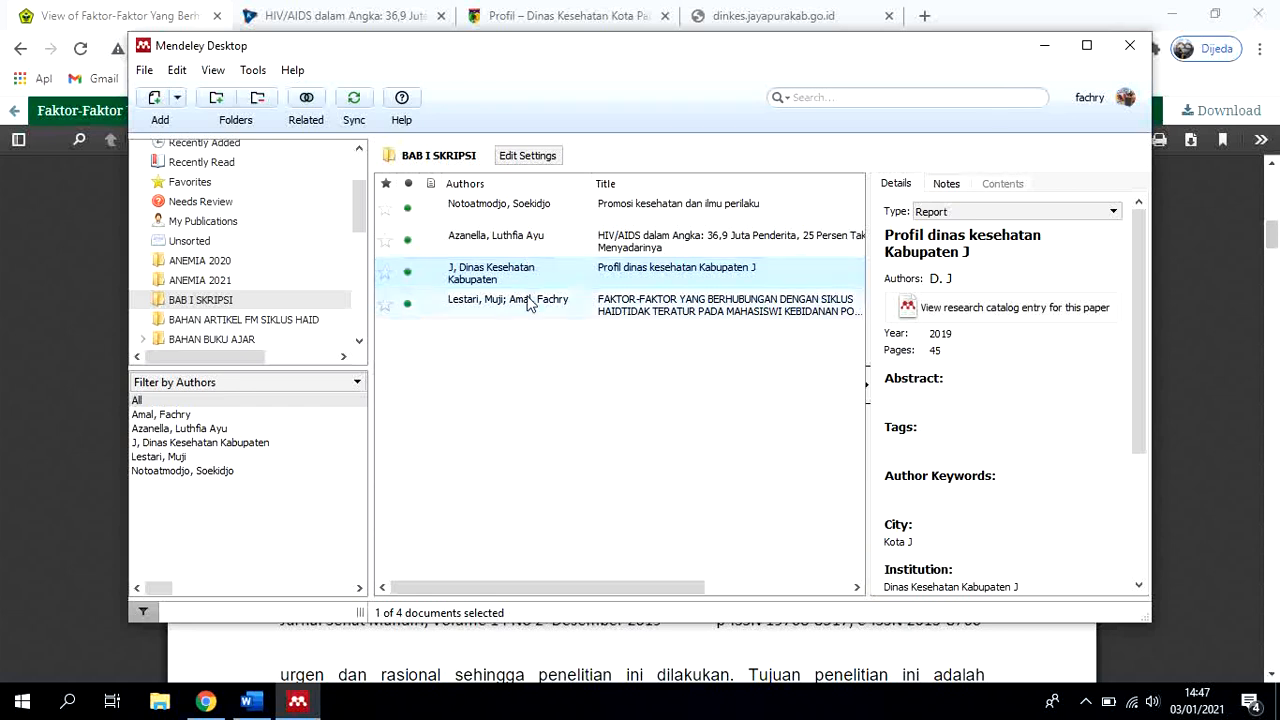
{"action": "left_click", "coordinate": [530, 307]}
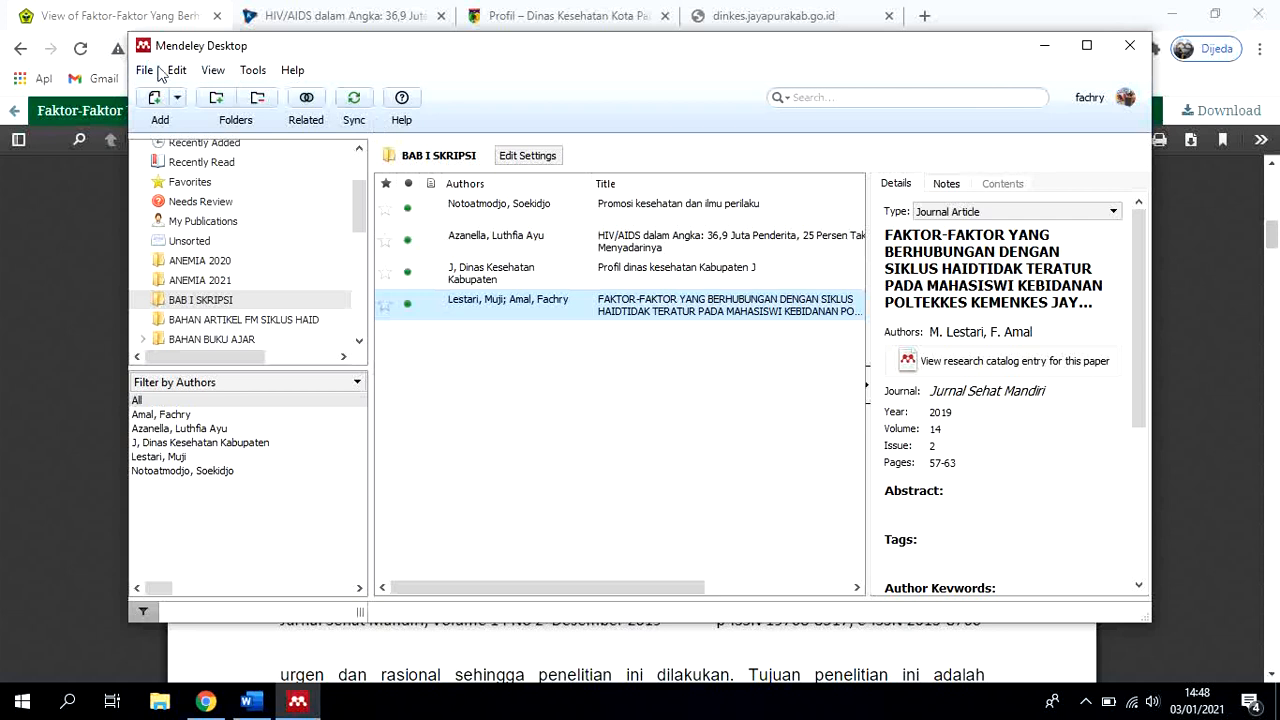
{"action": "left_click", "coordinate": [1085, 701]}
{"action": "left_click", "coordinate": [1067, 663]}
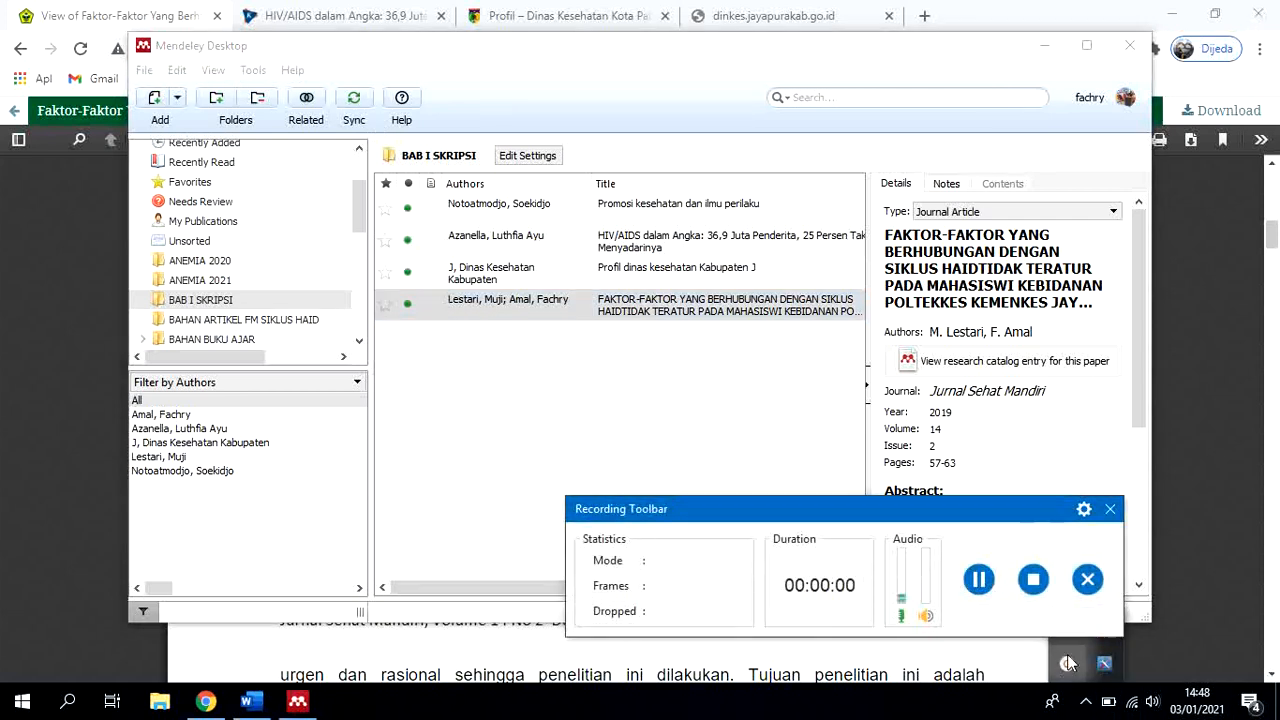